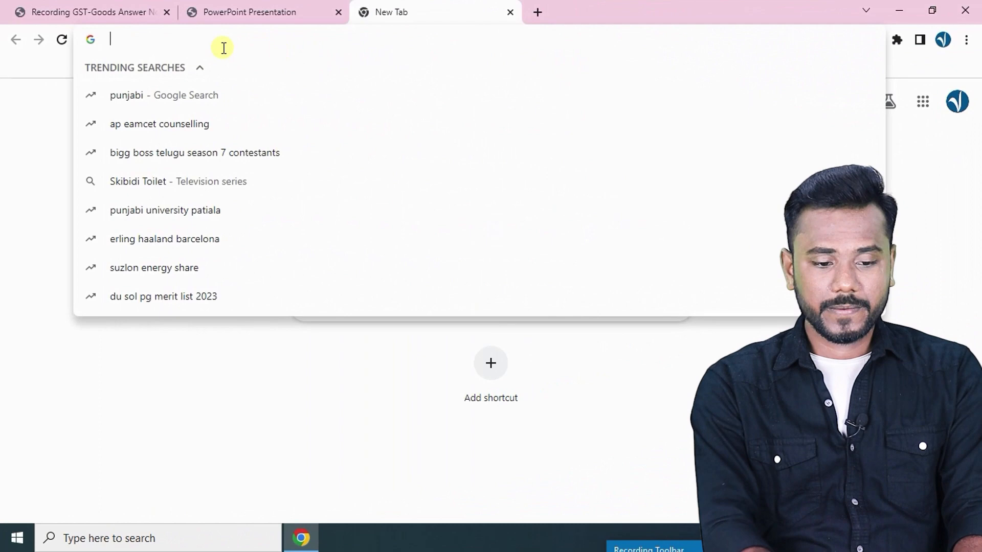
Load tallysolutions.com in Chrome and go to its TallyPrime download page.
type("ta")
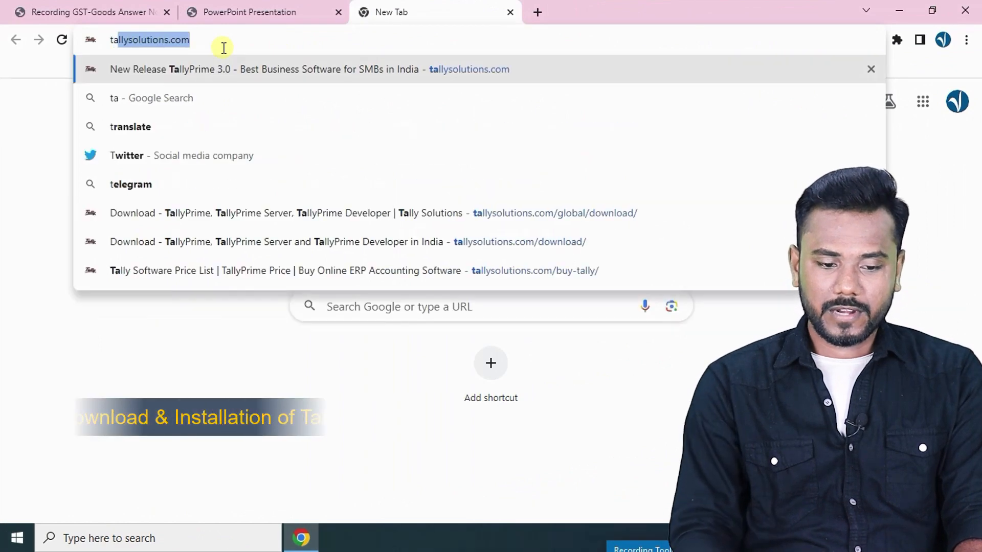
key("Return")
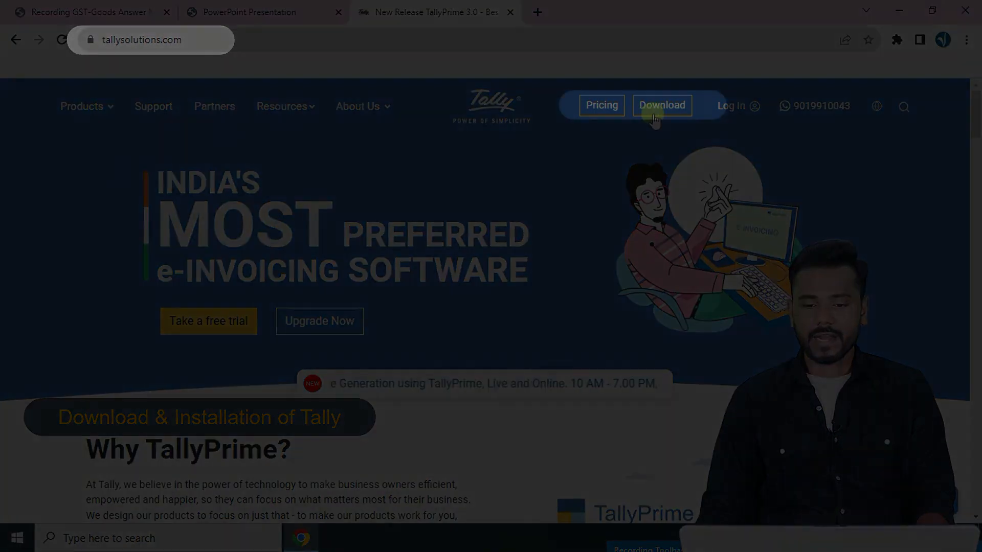
left_click(659, 110)
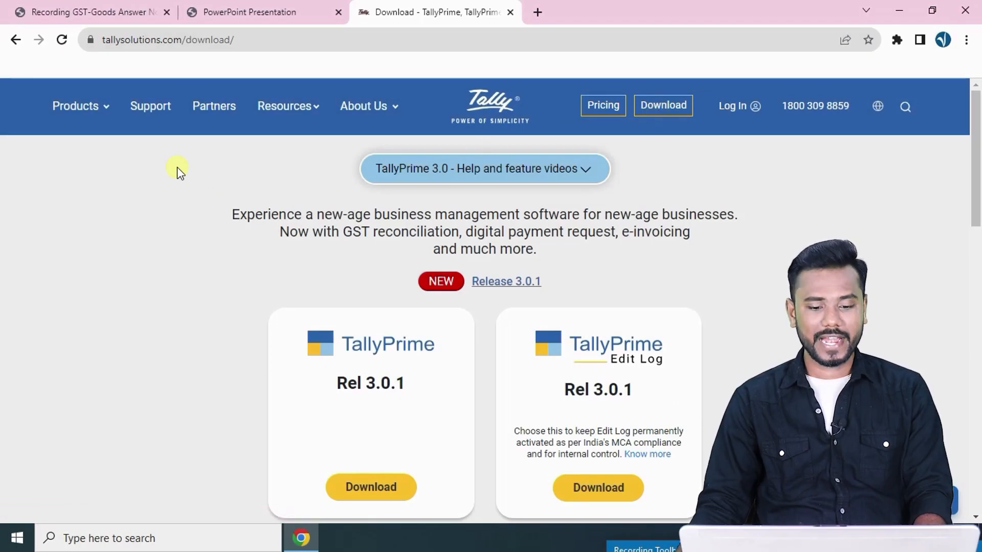
Download the TallyPrime Rel 3.0.1 installer setup.exe and confirm the download finished.
scroll(177, 169, "down", 1)
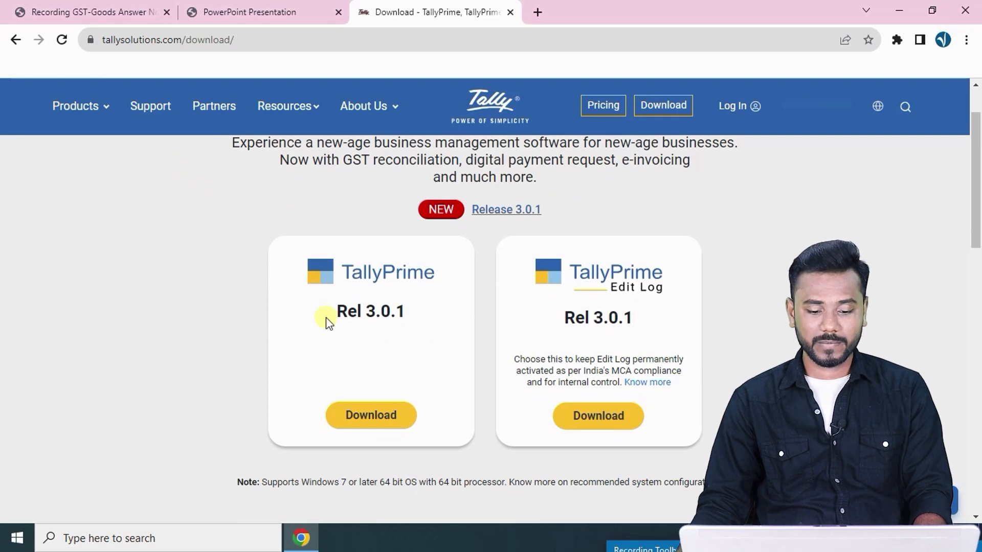
left_click(371, 415)
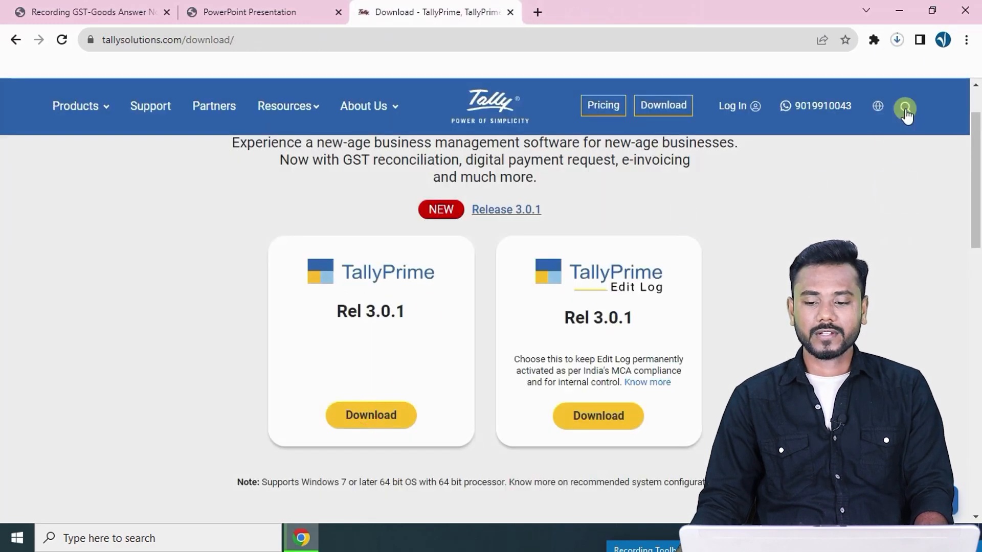
left_click(900, 47)
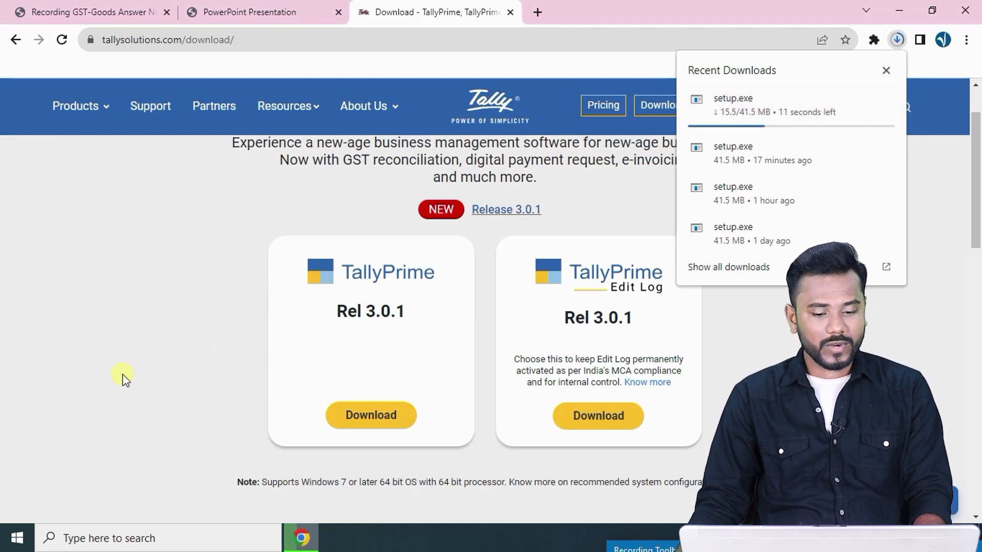
left_click_drag(307, 328, 408, 317)
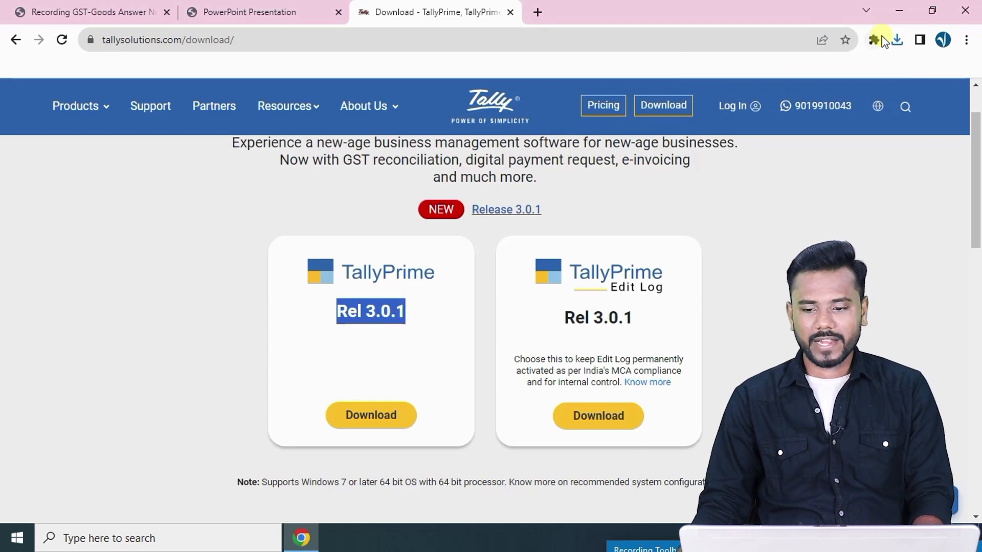
left_click(897, 40)
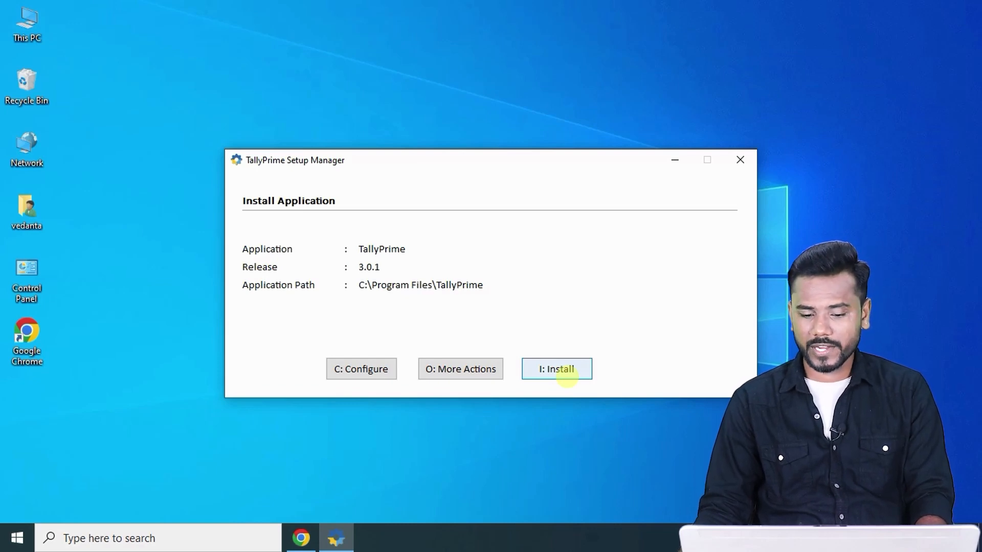
Install TallyPrime 3.0.1 and close the Setup Manager once installation succeeds.
left_click(566, 377)
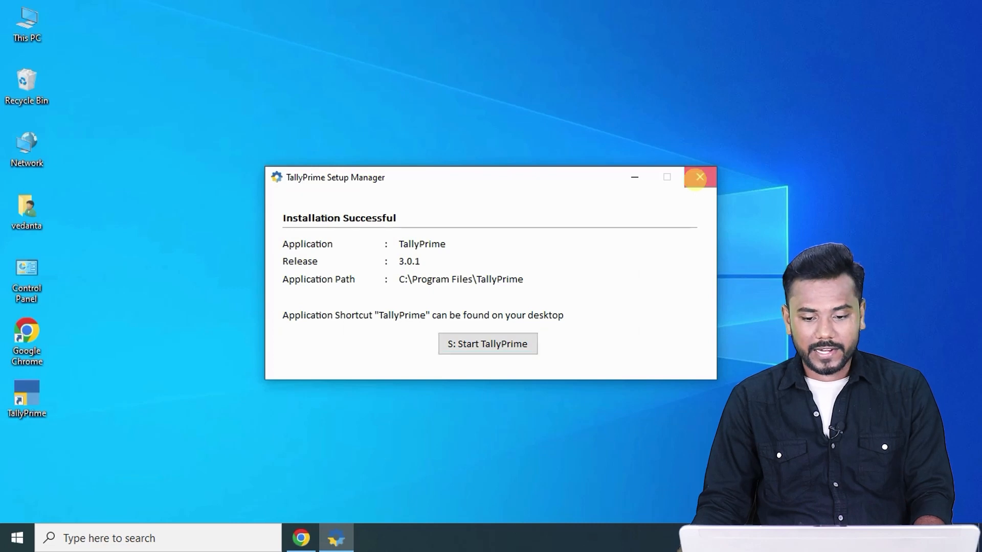
left_click(699, 177)
Confirm quitting setup, refresh the desktop and launch TallyPrime from its new shortcut.
left_click(435, 307)
right_click(415, 117)
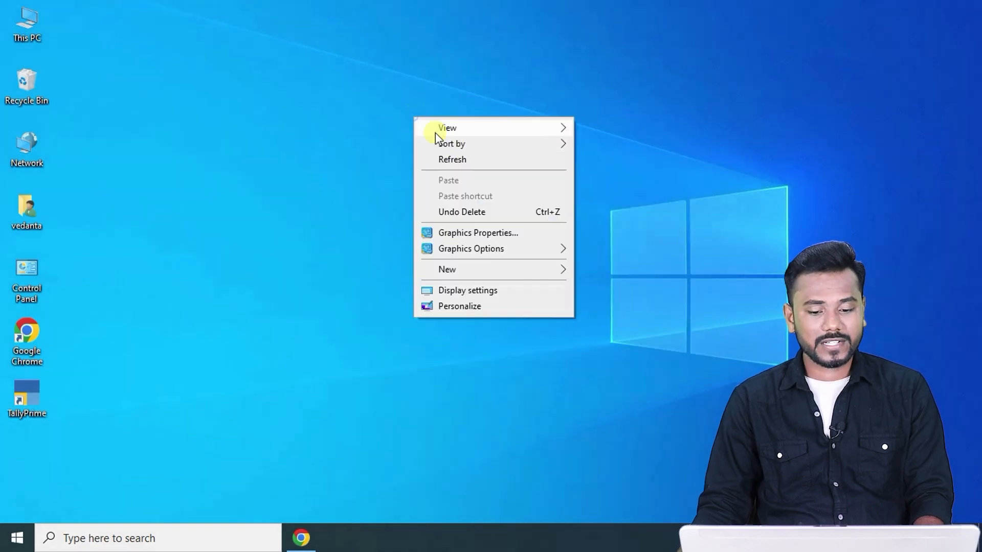
left_click(462, 159)
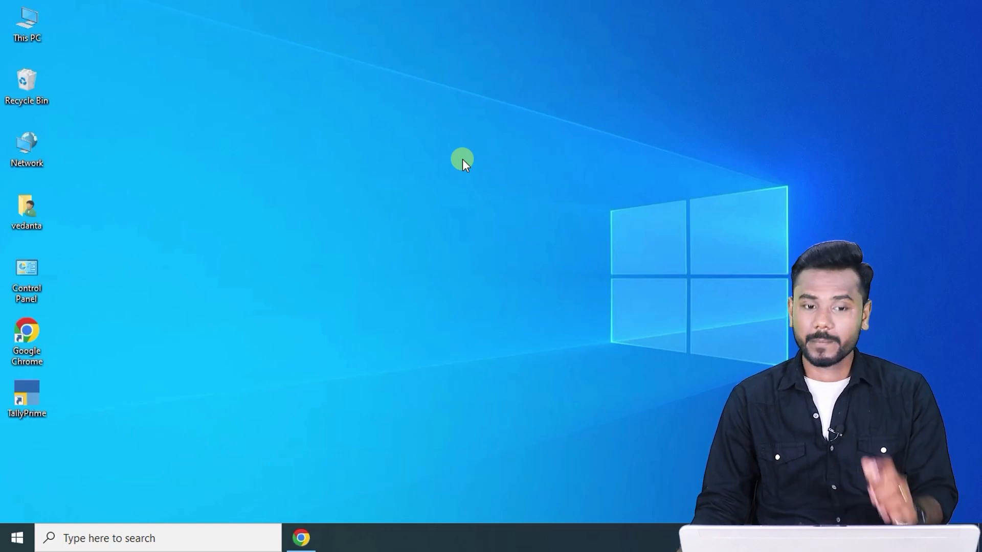
double_click(16, 393)
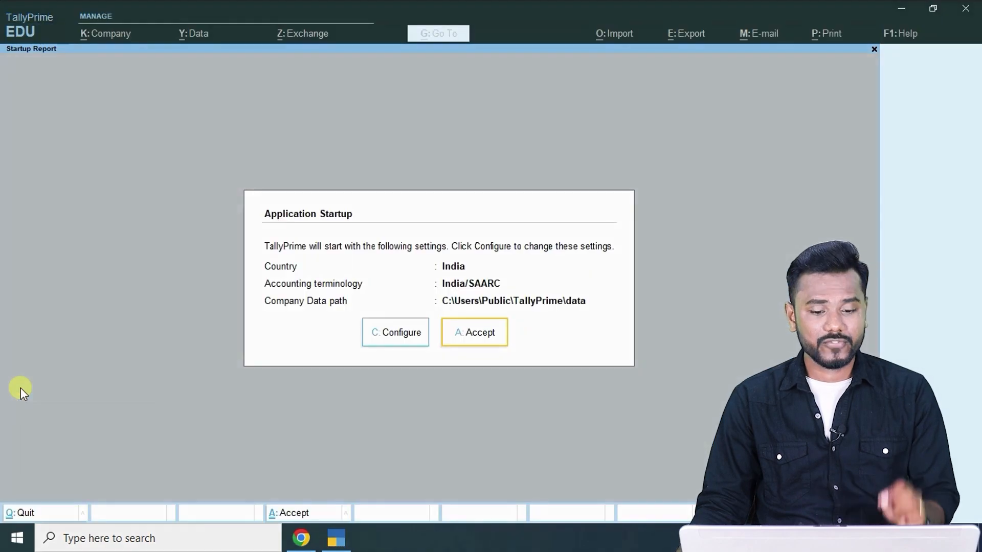
Accept the default startup settings and start TallyPrime in free Educational mode.
left_click(472, 341)
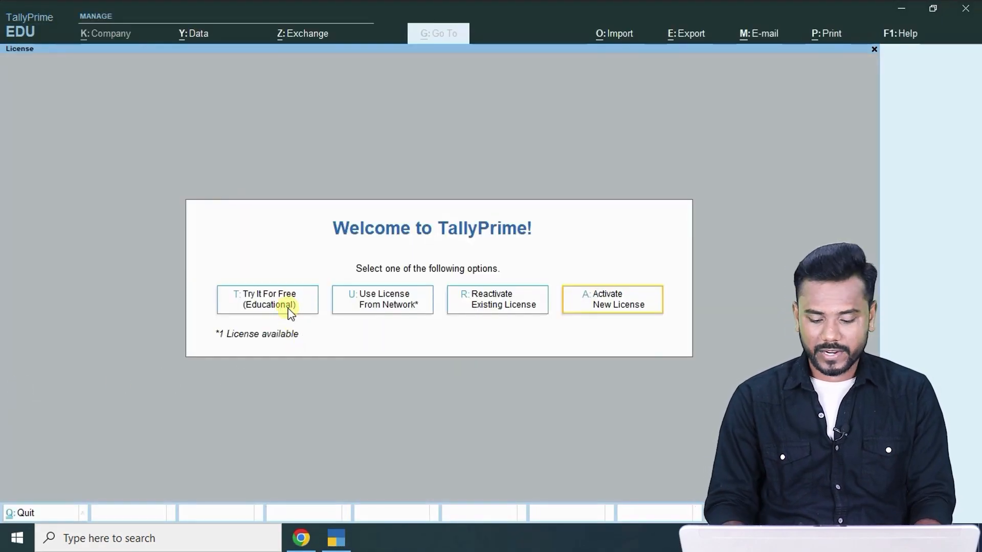
left_click(289, 310)
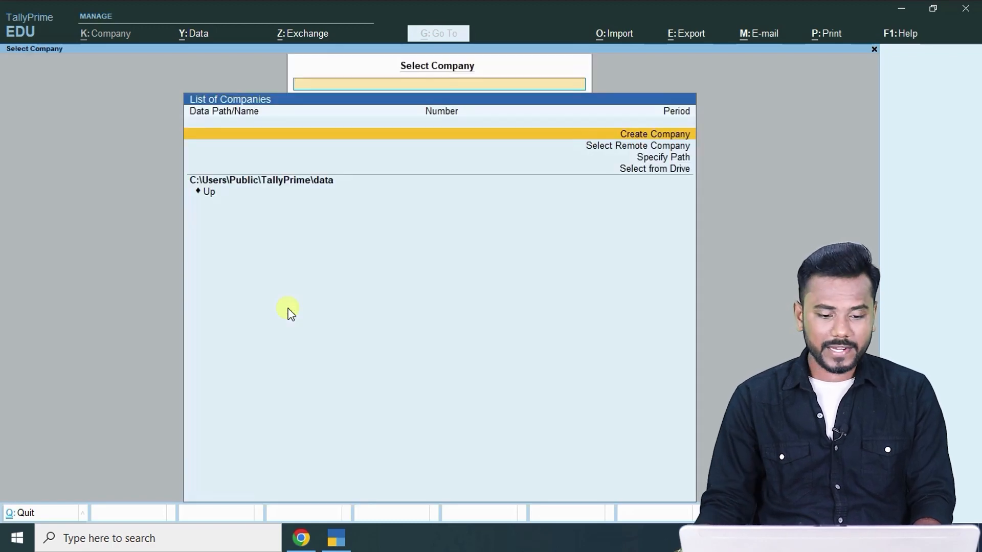
key("Return")
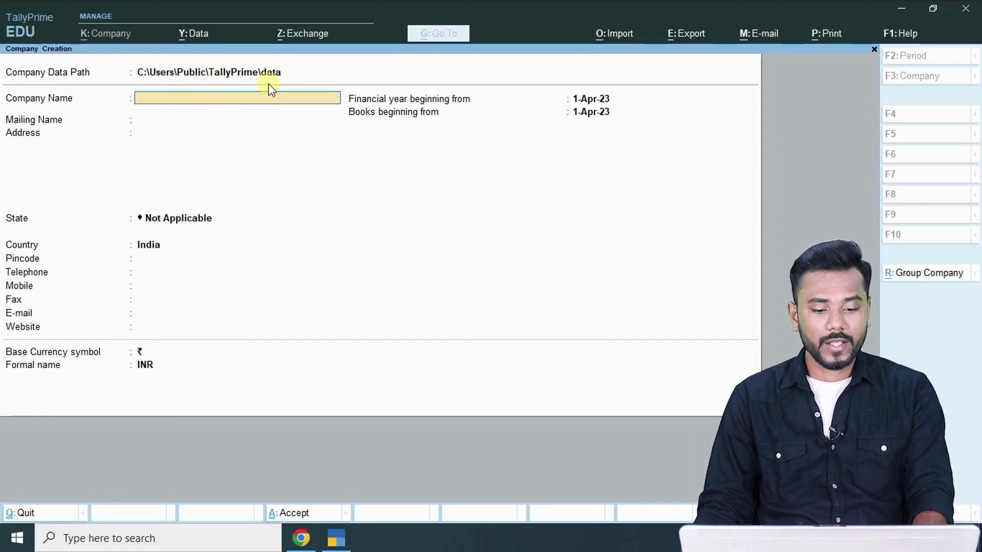
Leave company creation and exit TallyPrime without creating a company.
key("Escape")
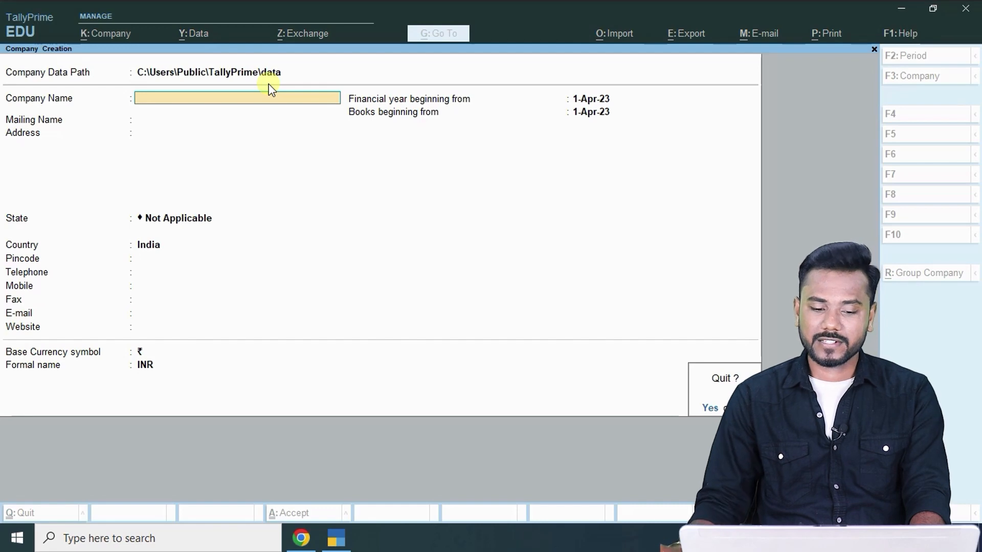
key("y")
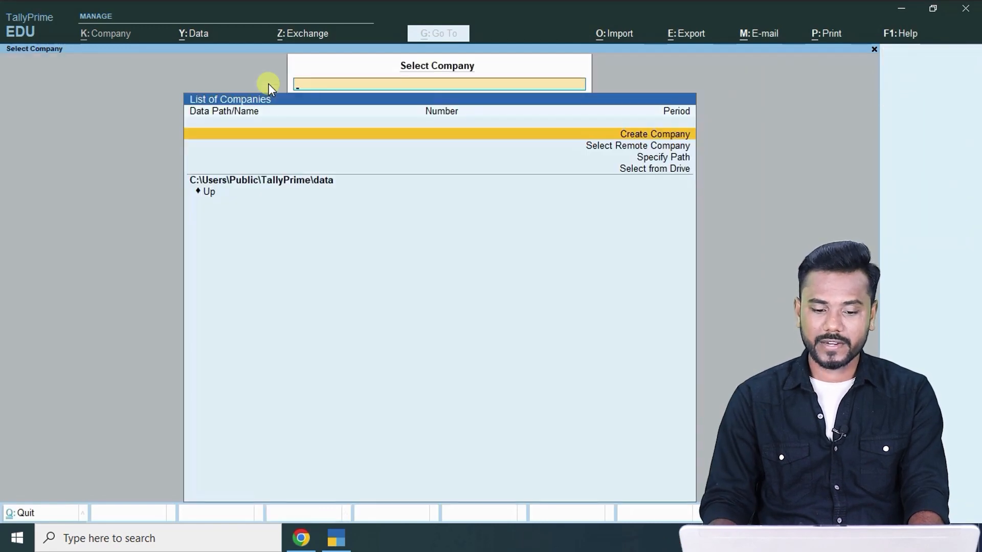
key("Escape")
key("y")
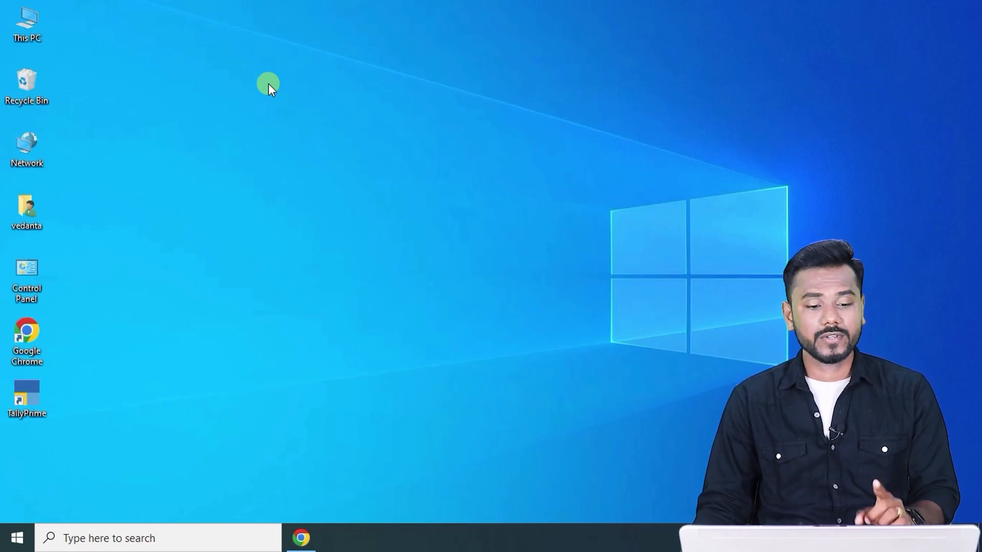
Open New Volume (E:) and check the TallyPrime Data and TallyPrime Reports folders are empty.
double_click(28, 24)
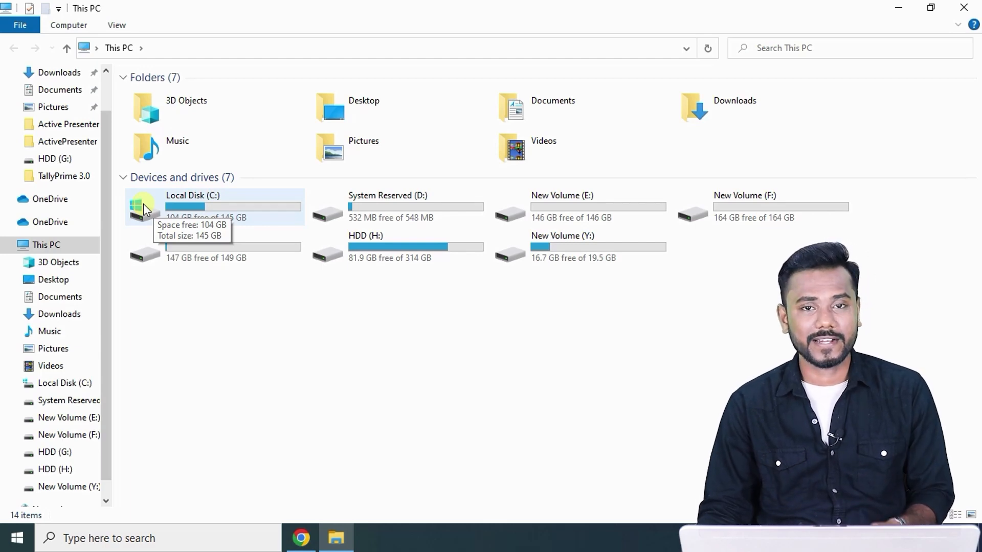
left_click(567, 211)
double_click(567, 211)
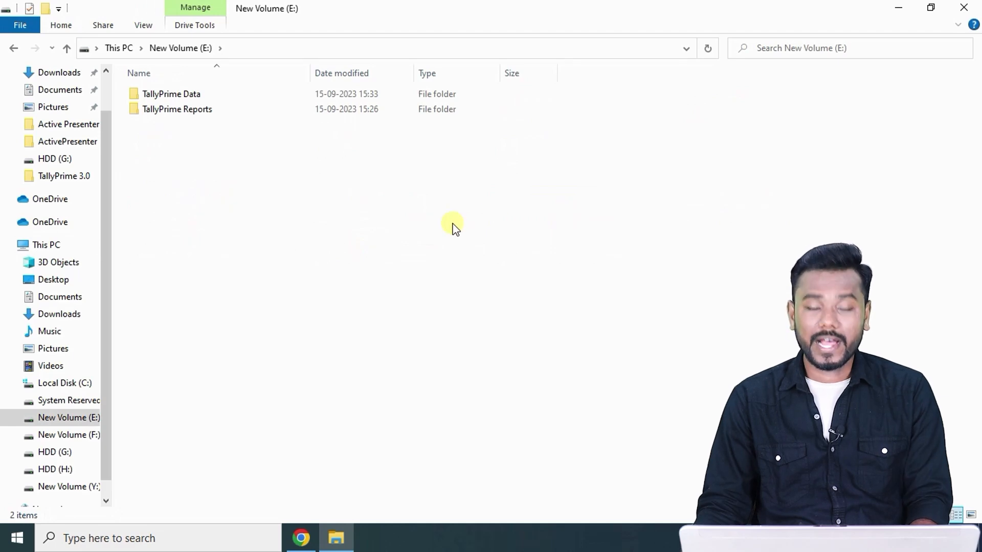
double_click(225, 96)
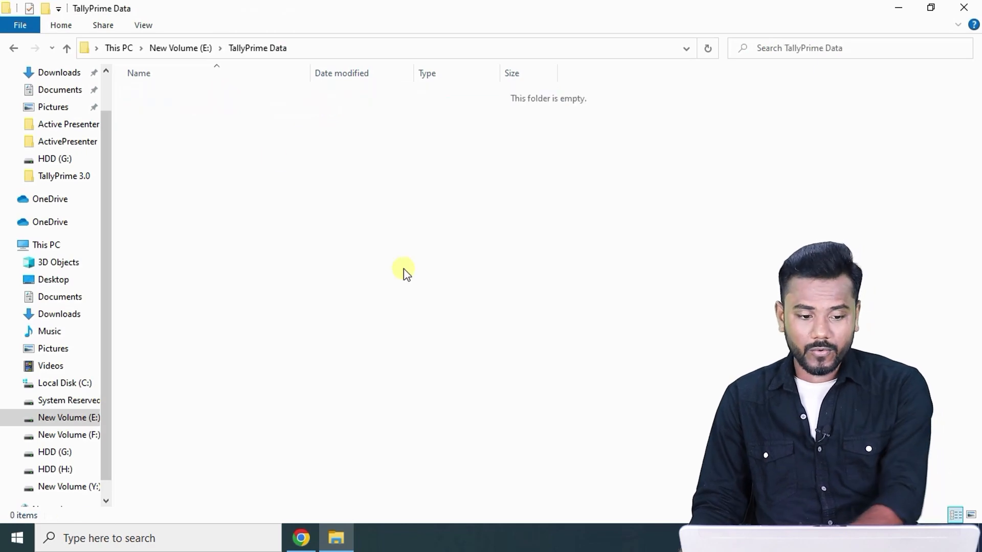
key("alt+Left")
double_click(219, 112)
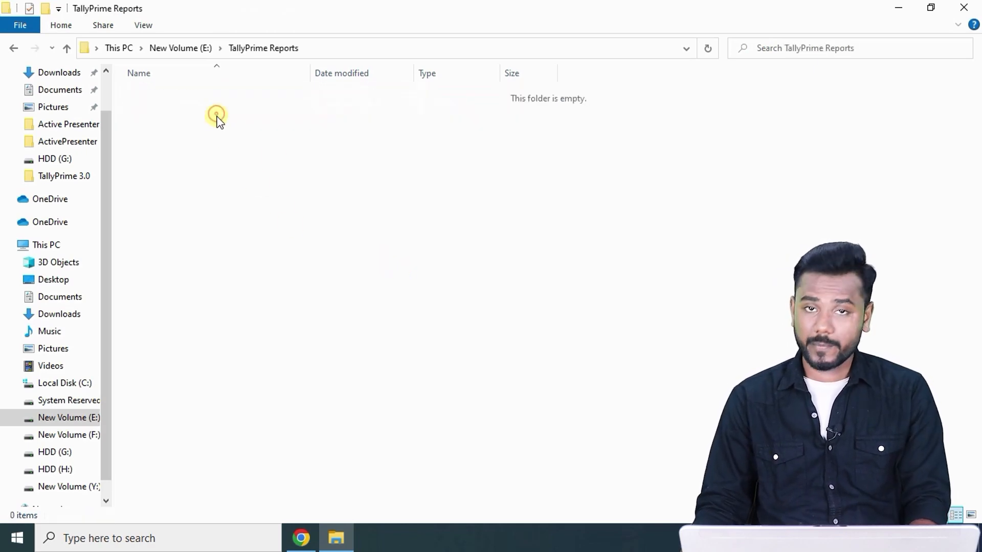
key("alt+Left")
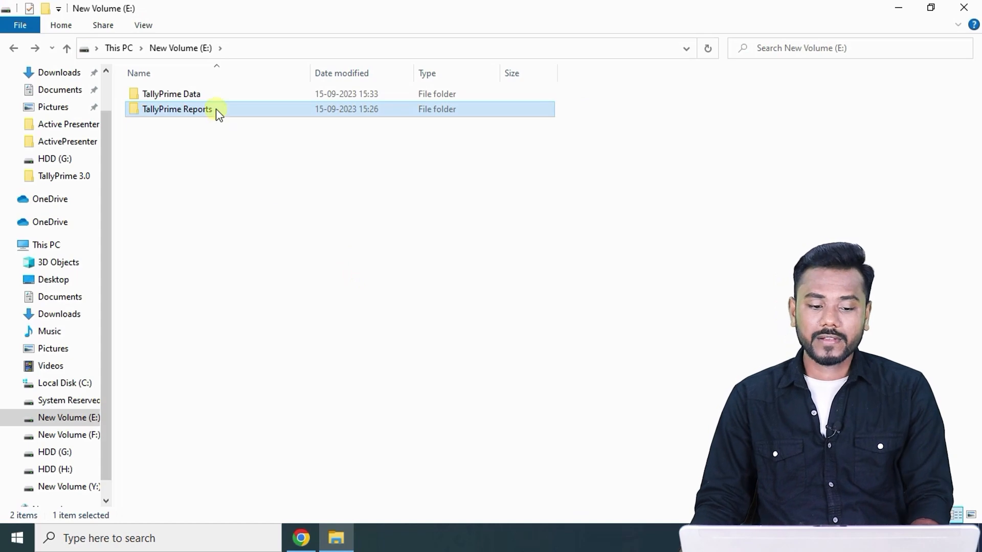
Reopen TallyPrime Data and TallyPrime Reports to confirm both are still empty.
left_click(212, 95)
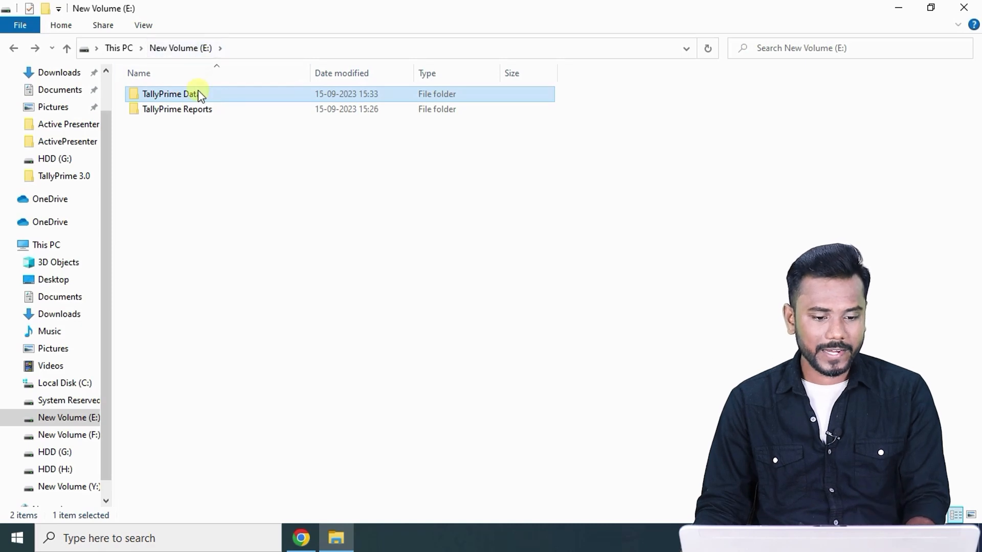
double_click(198, 92)
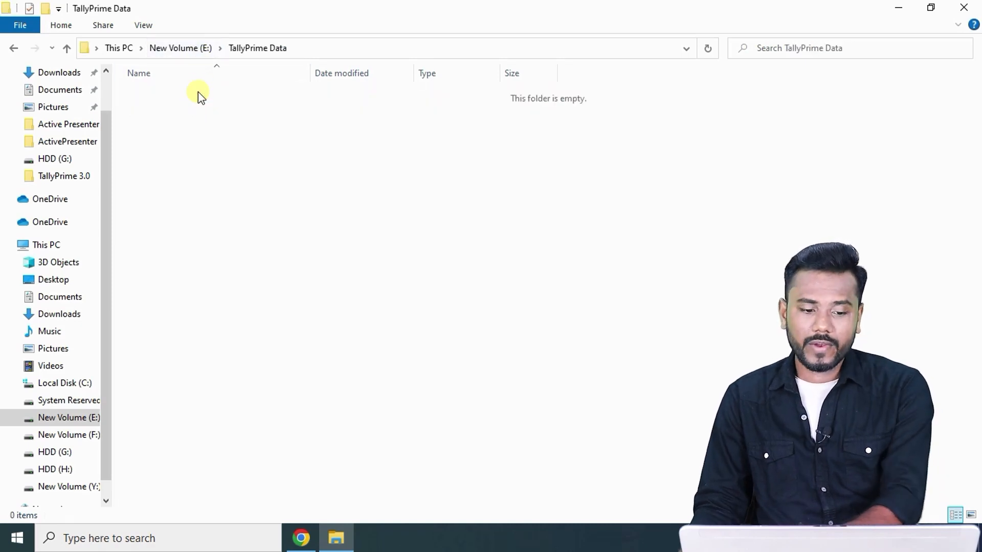
key("alt+Left")
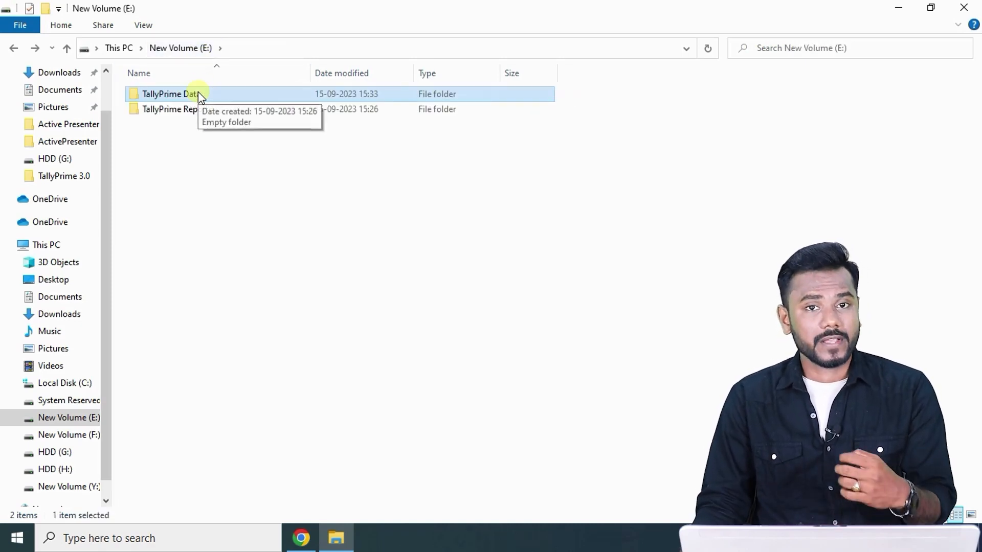
left_click(200, 115)
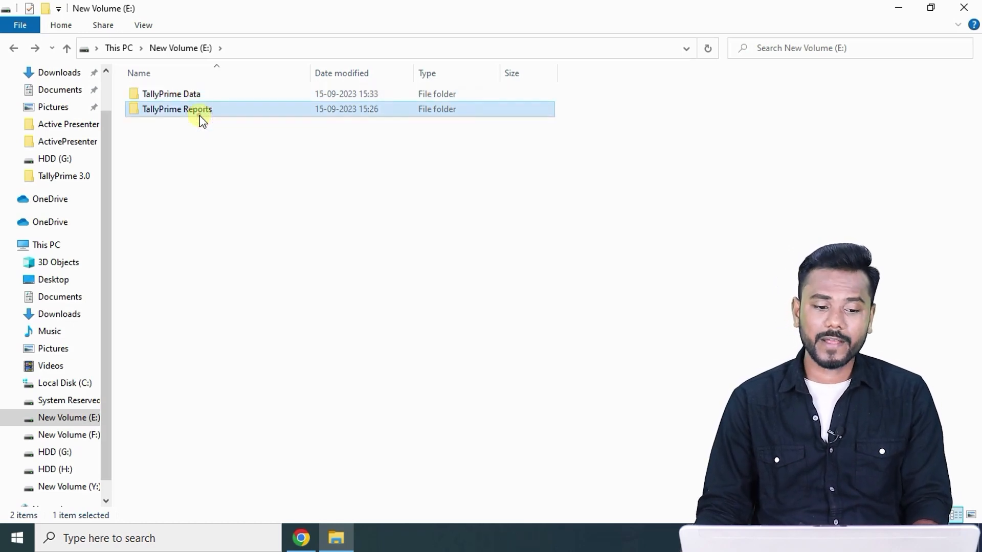
double_click(200, 116)
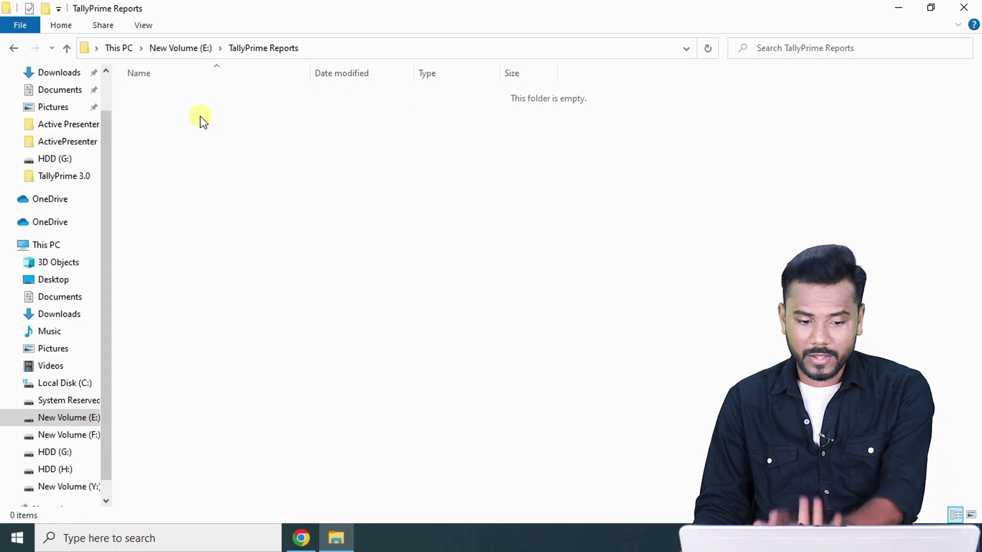
key("alt+Left")
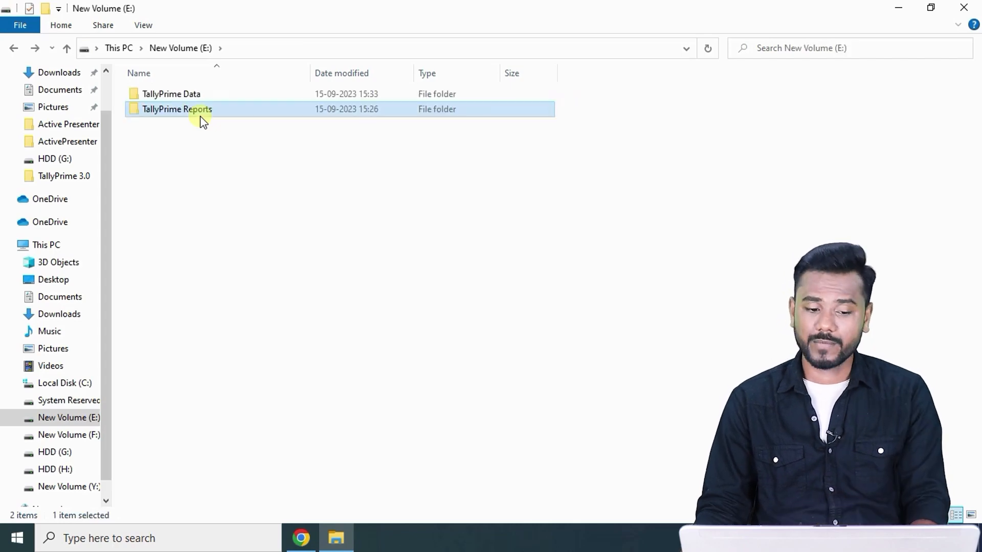
Select the E:\TallyPrime Data folder path and minimize File Explorer.
double_click(233, 93)
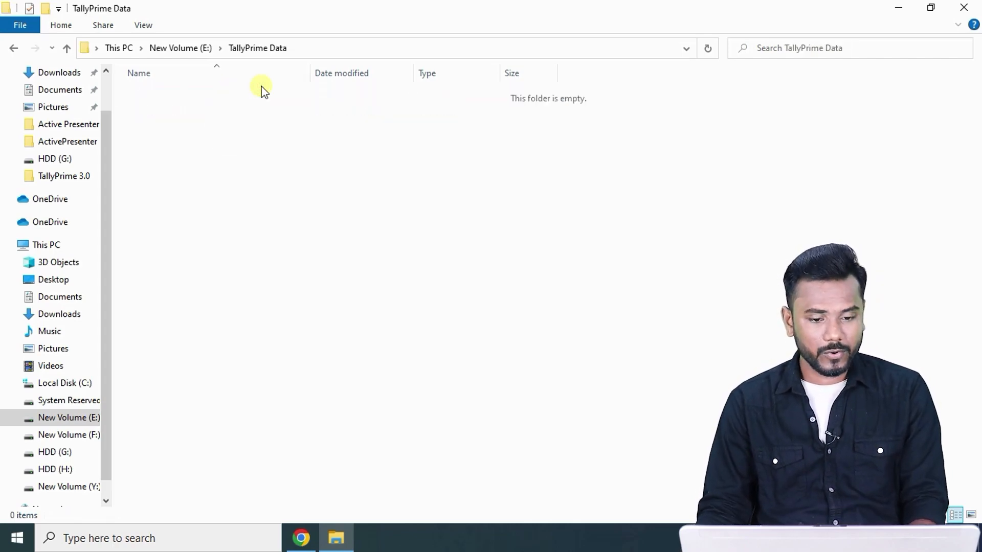
left_click(344, 48)
key("ctrl+c")
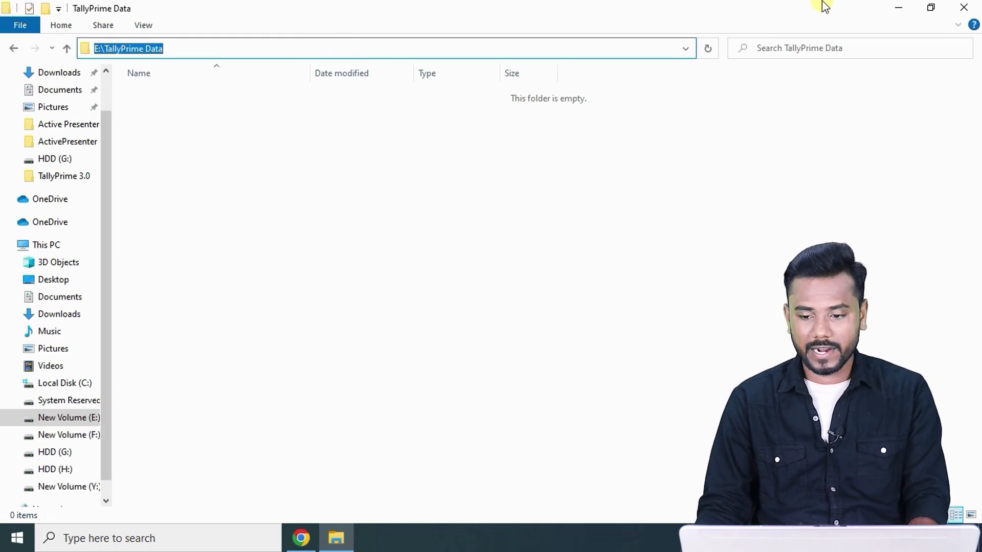
left_click(896, 8)
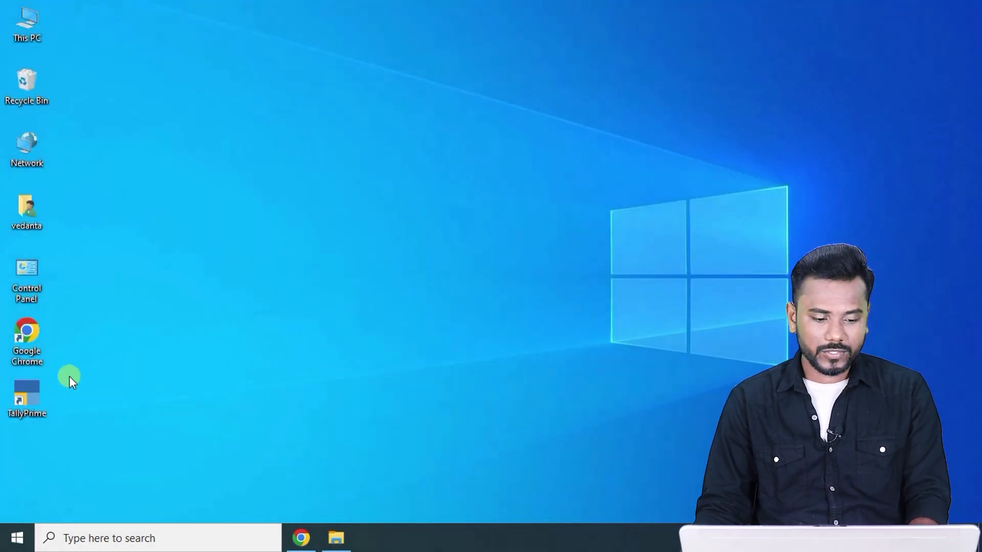
Open the tally configuration file from C:\Program Files\TallyPrime in Notepad.
right_click(27, 392)
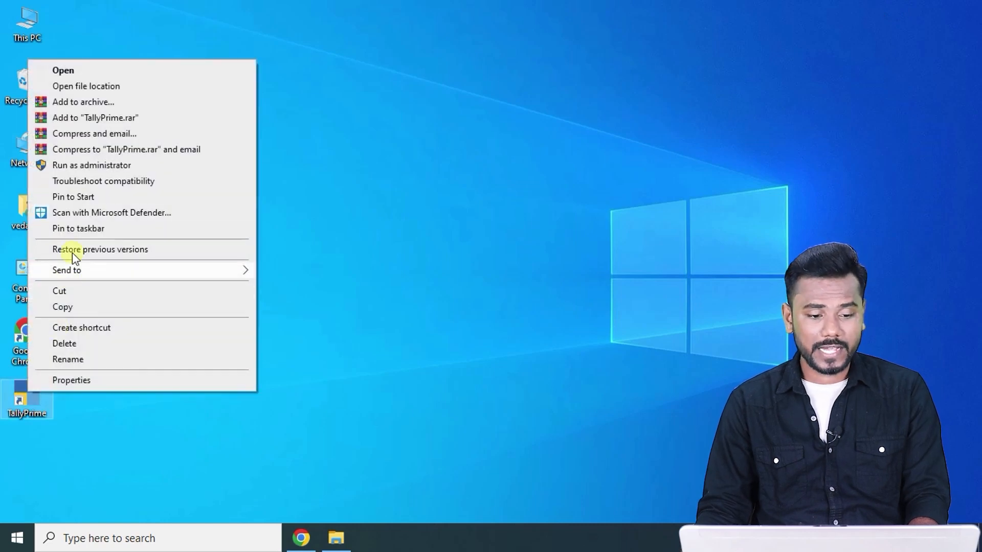
left_click(93, 86)
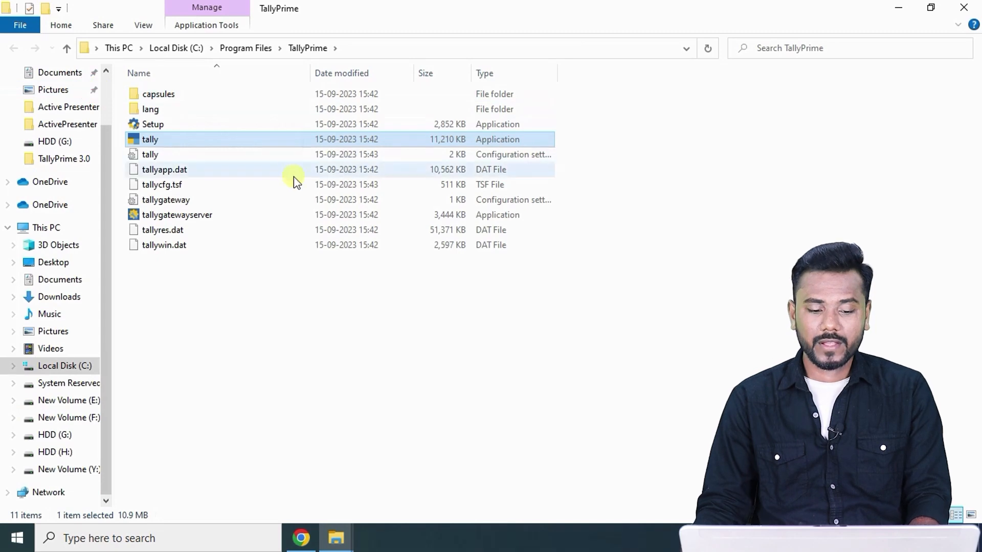
left_click(293, 158)
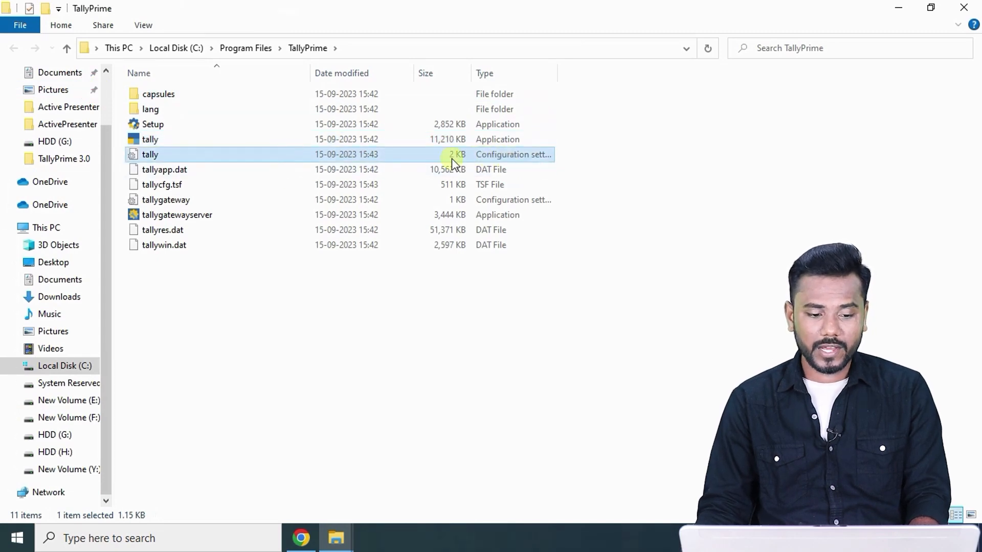
double_click(492, 156)
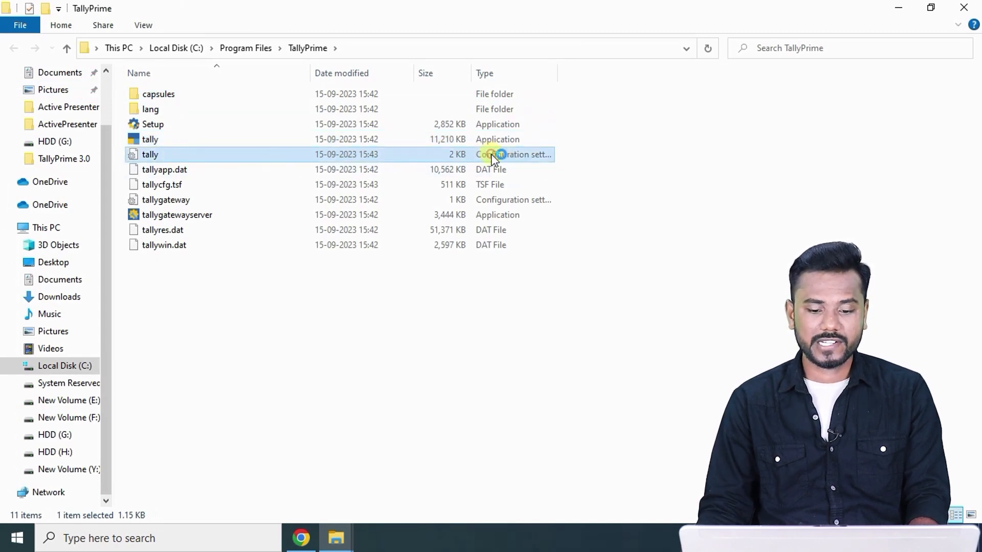
scroll(388, 241, "down", 4)
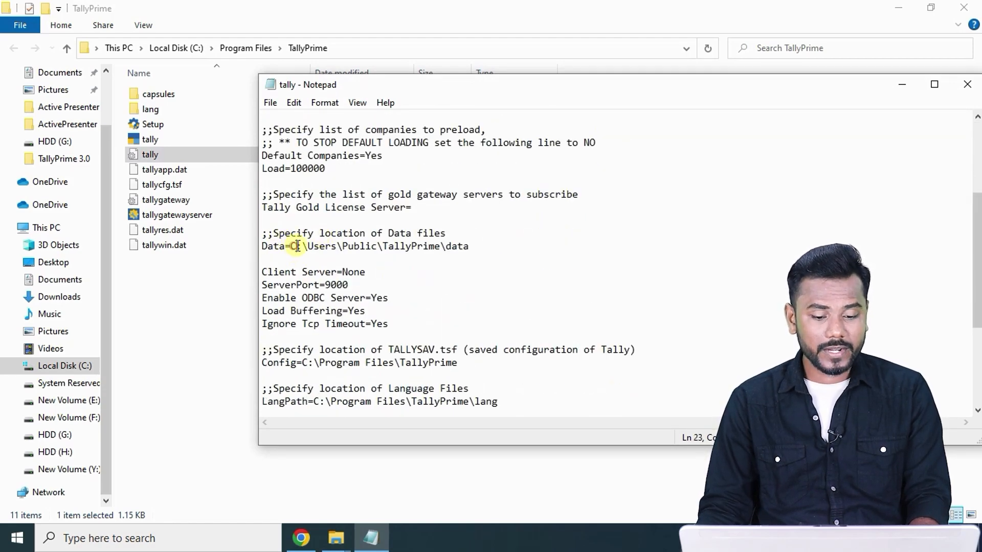
Replace the Data path with E:\TallyPrime Data and open the E:\TallyPrime Reports folder.
left_click_drag(291, 246, 477, 244)
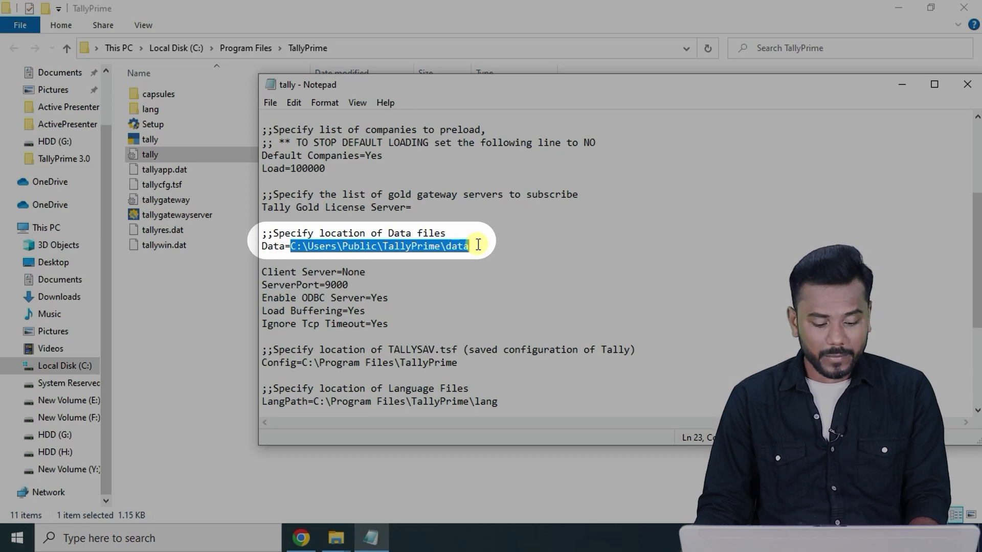
key("ctrl+v")
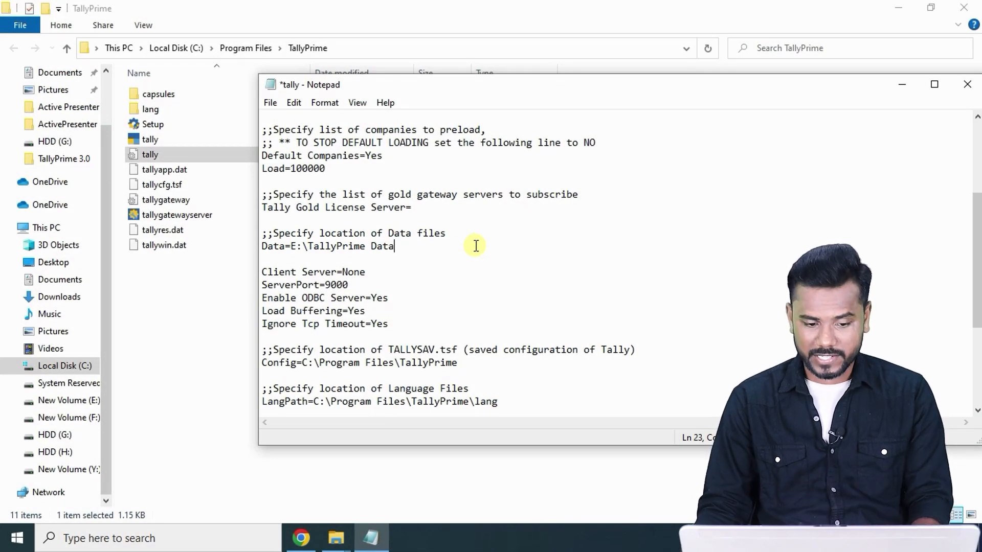
left_click(77, 401)
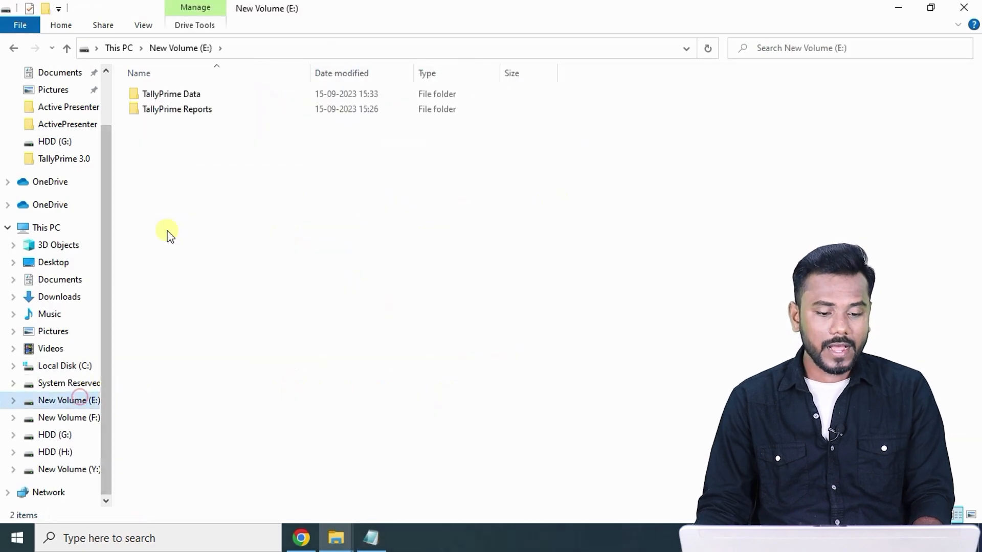
double_click(189, 115)
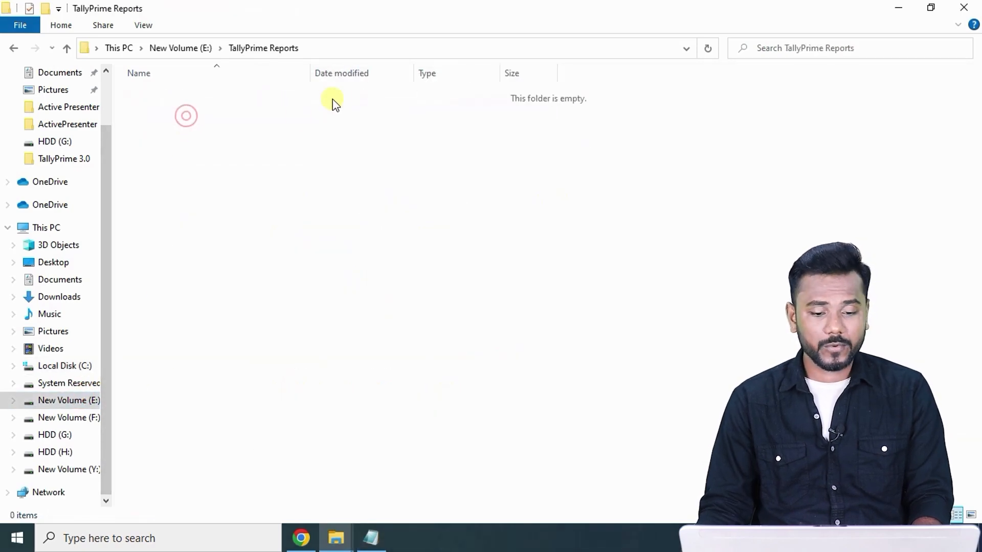
Paste E:\TallyPrime Reports as the Export Path value and save the tally file.
left_click(400, 47)
key("ctrl+c")
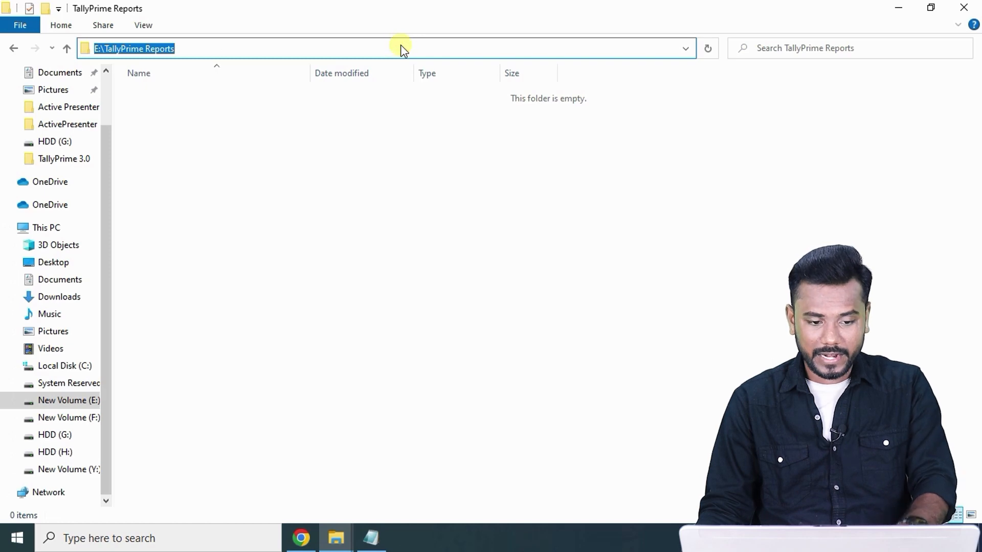
left_click(371, 538)
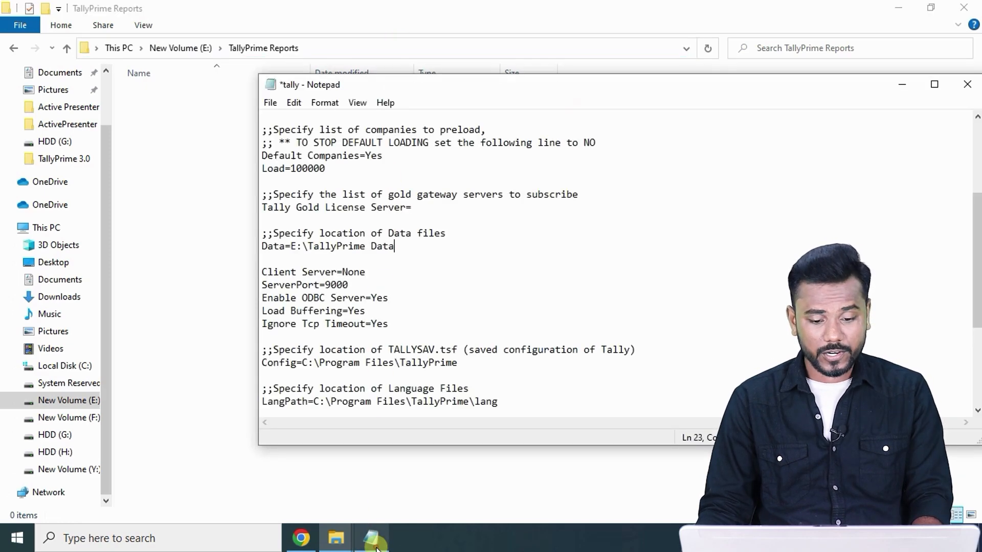
scroll(431, 285, "down", 3)
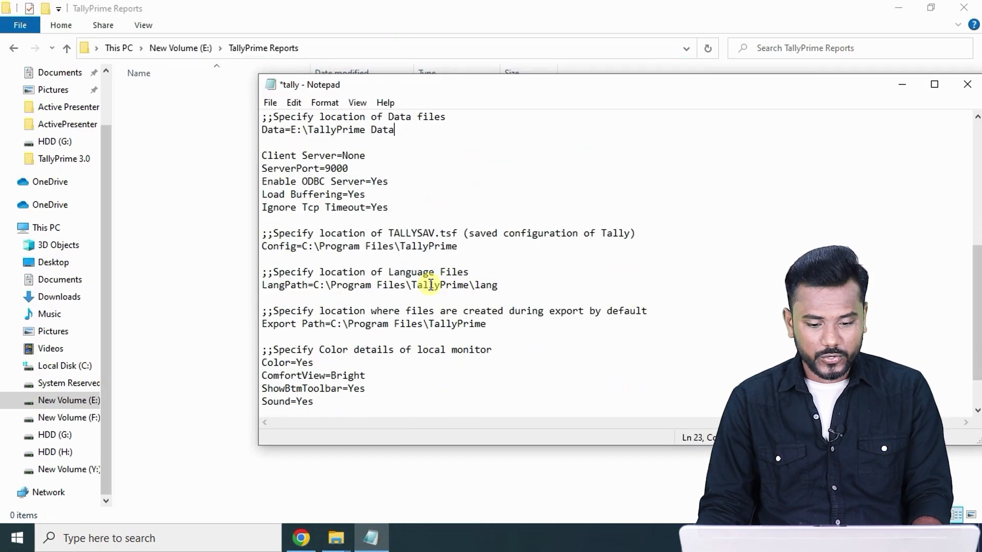
left_click_drag(279, 310, 648, 316)
left_click(568, 332)
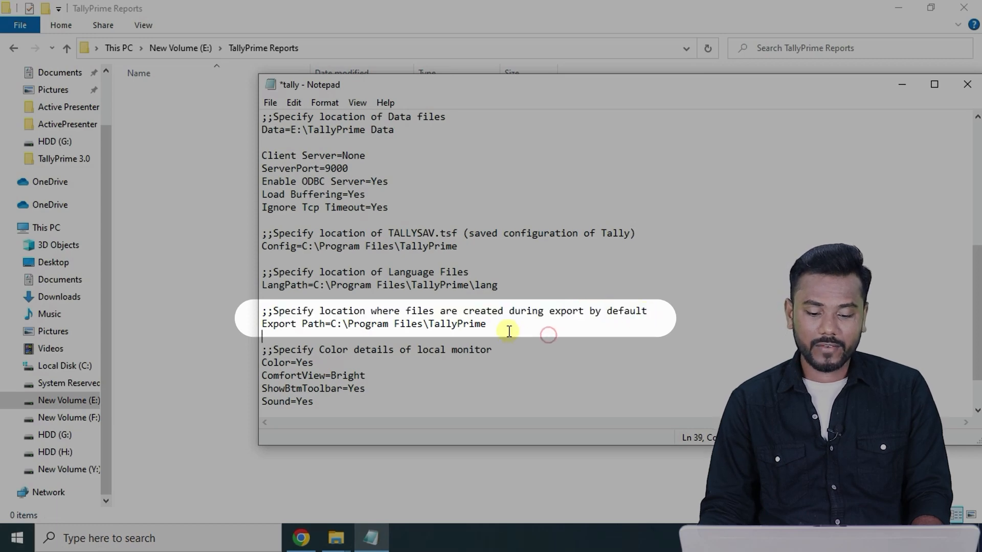
left_click_drag(508, 326, 330, 325)
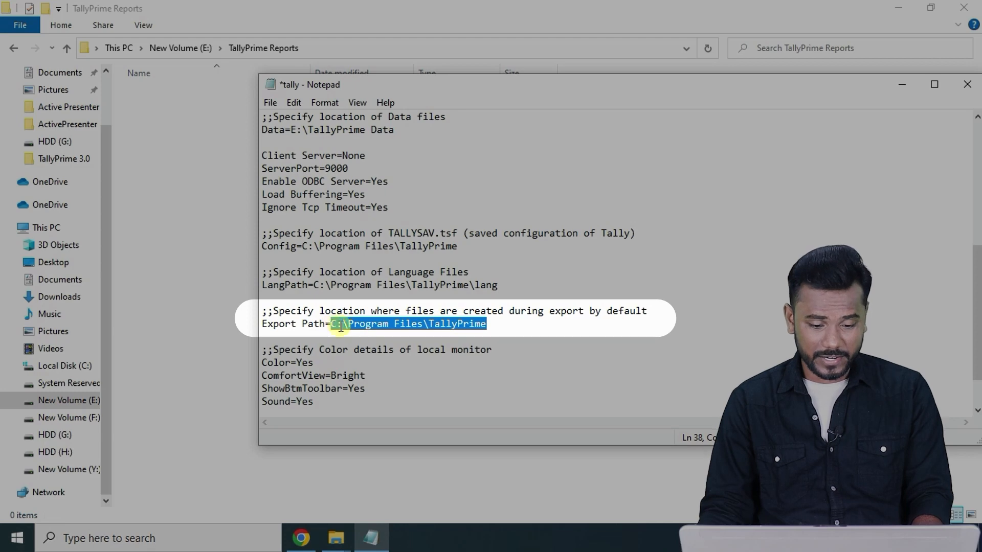
key("ctrl+v")
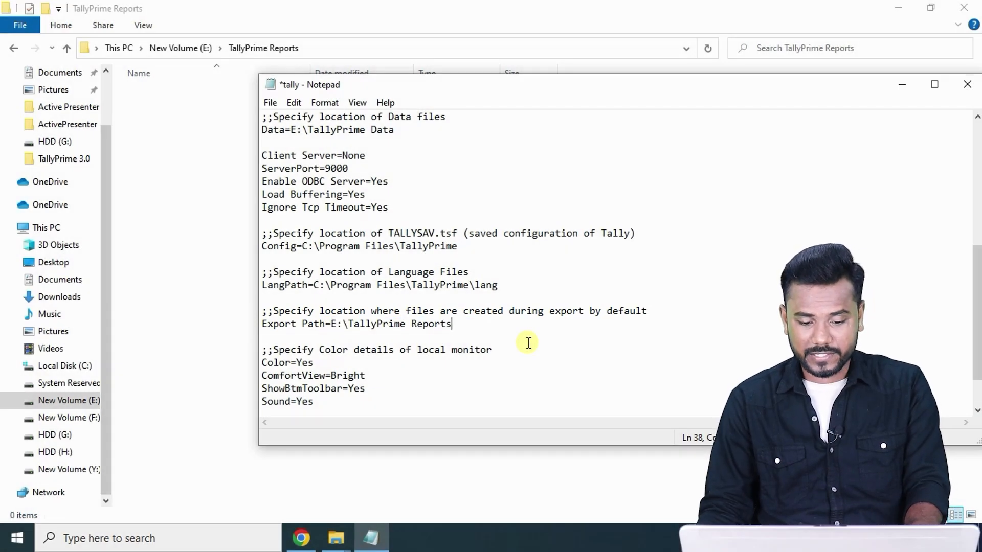
key("ctrl+s")
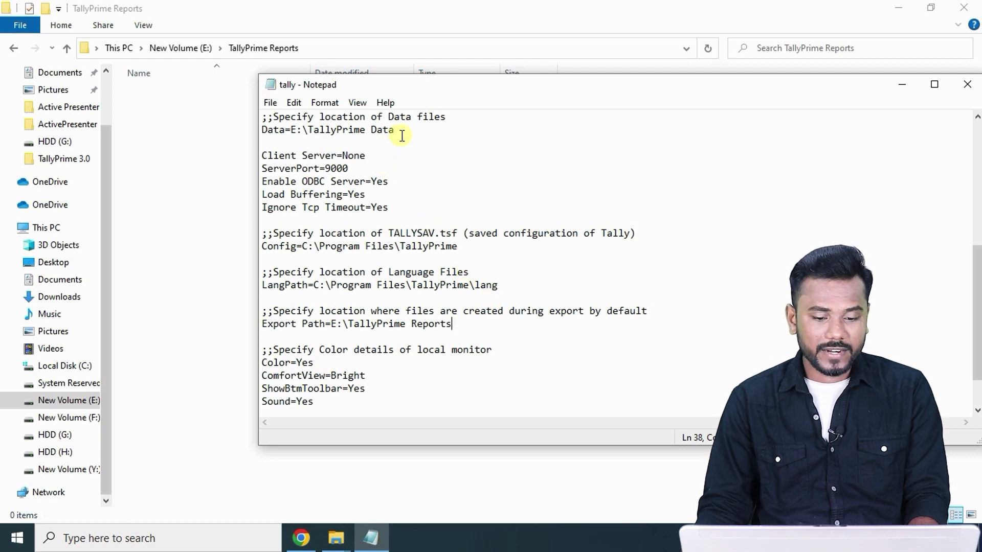
Review the new Data and Export paths, then close Notepad.
left_click_drag(404, 131, 293, 134)
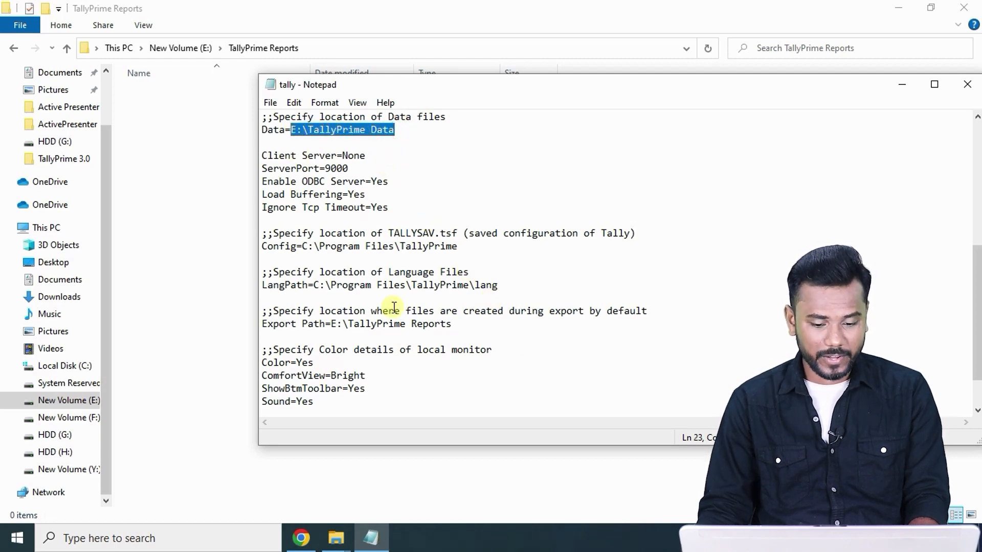
left_click_drag(459, 325, 338, 325)
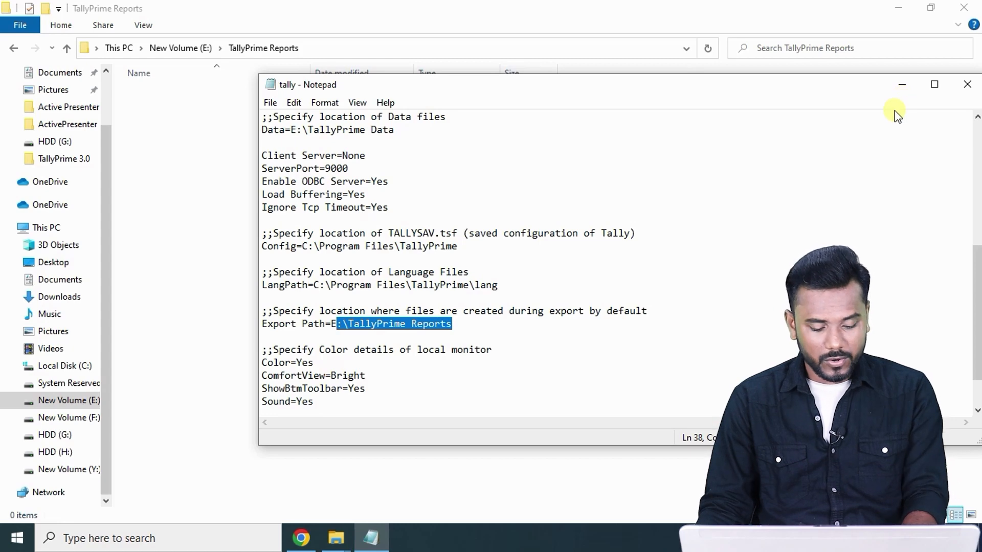
left_click(967, 84)
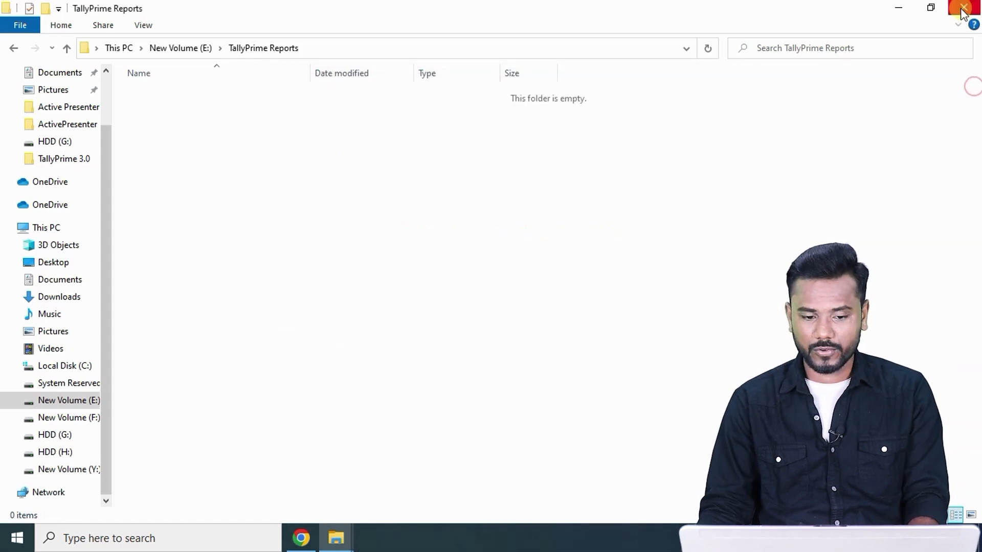
Close Explorer, refresh the desktop and relaunch TallyPrime, reaching its License dialog.
left_click(963, 8)
right_click(443, 162)
left_click(475, 204)
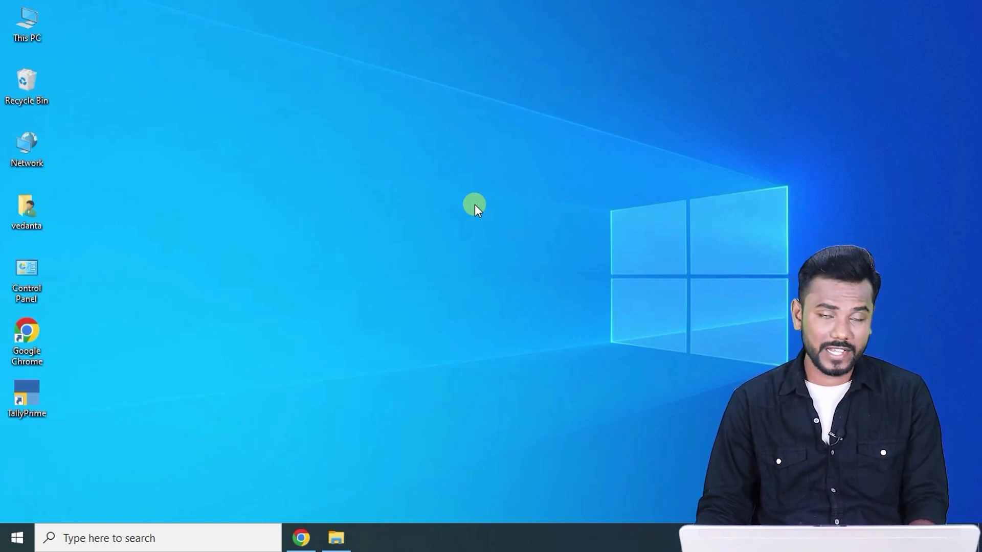
double_click(30, 405)
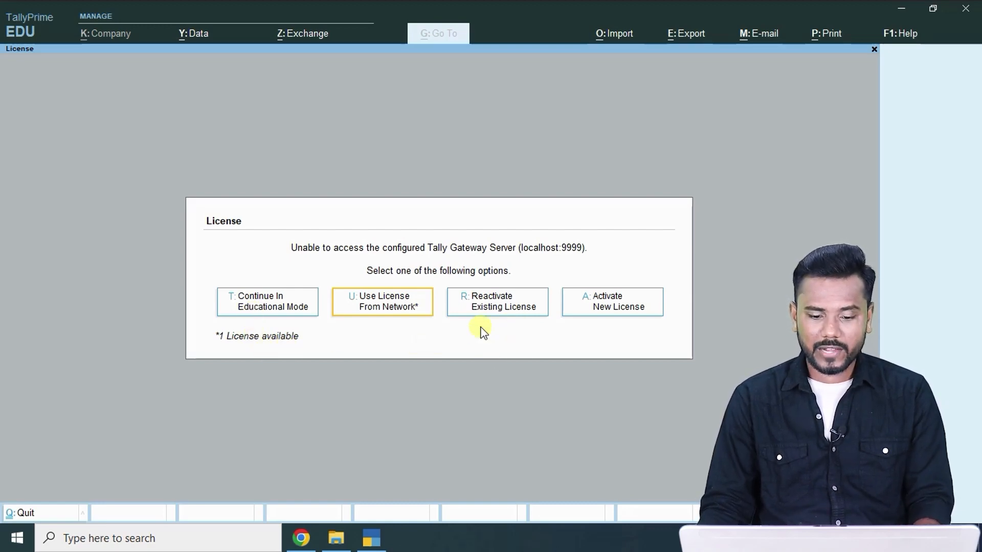
Reactivate the existing license by signing in with the Tally.NET account e-mail and password.
left_click(487, 306)
left_click(425, 311)
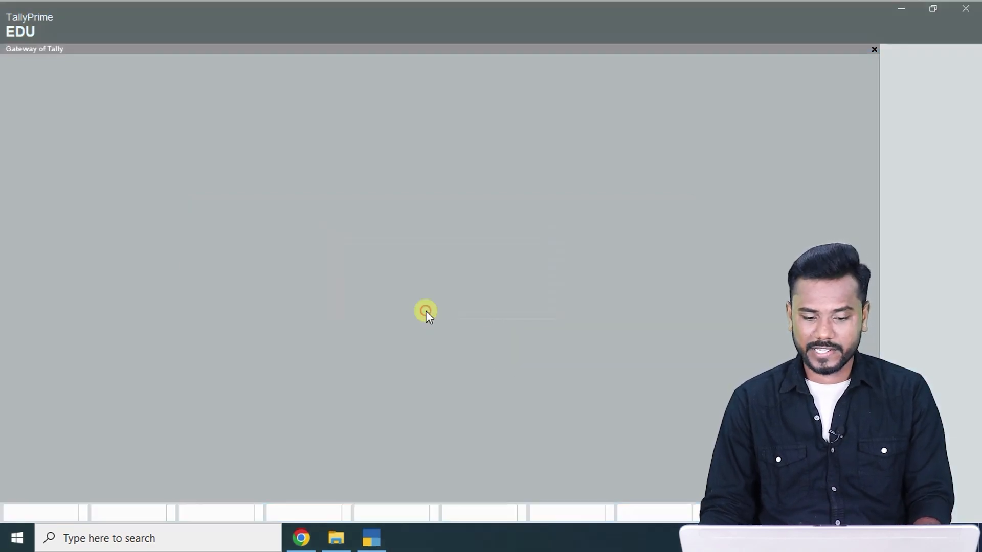
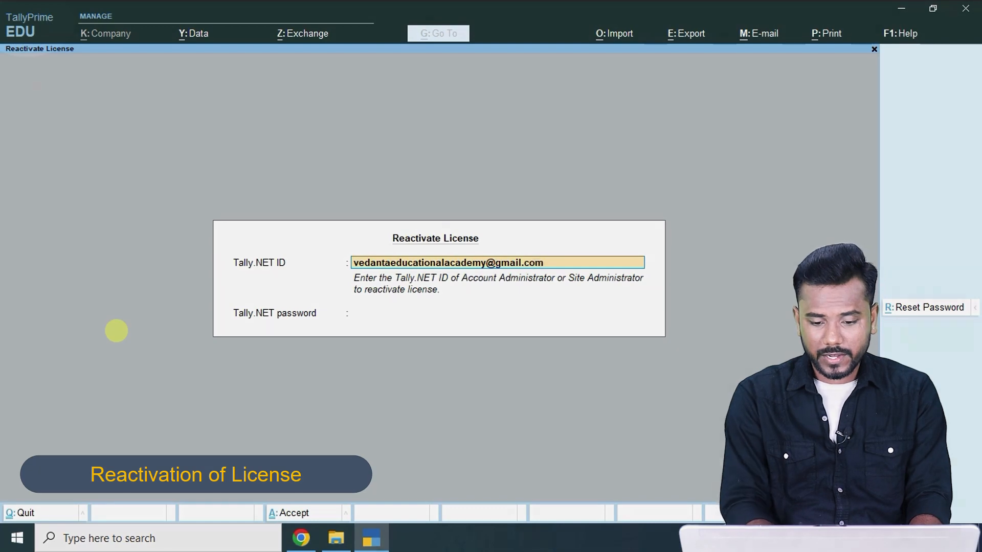
key("Return")
type("****")
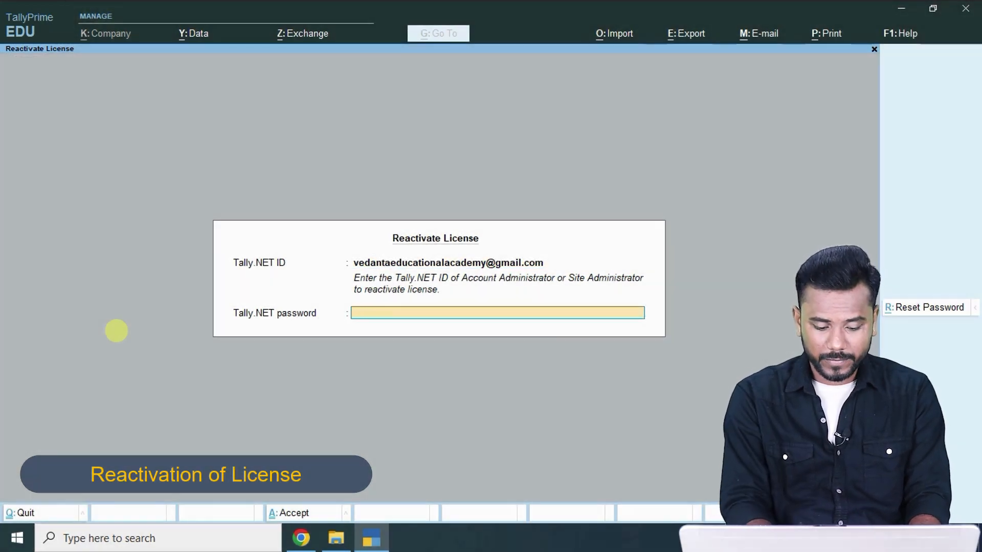
type("*******")
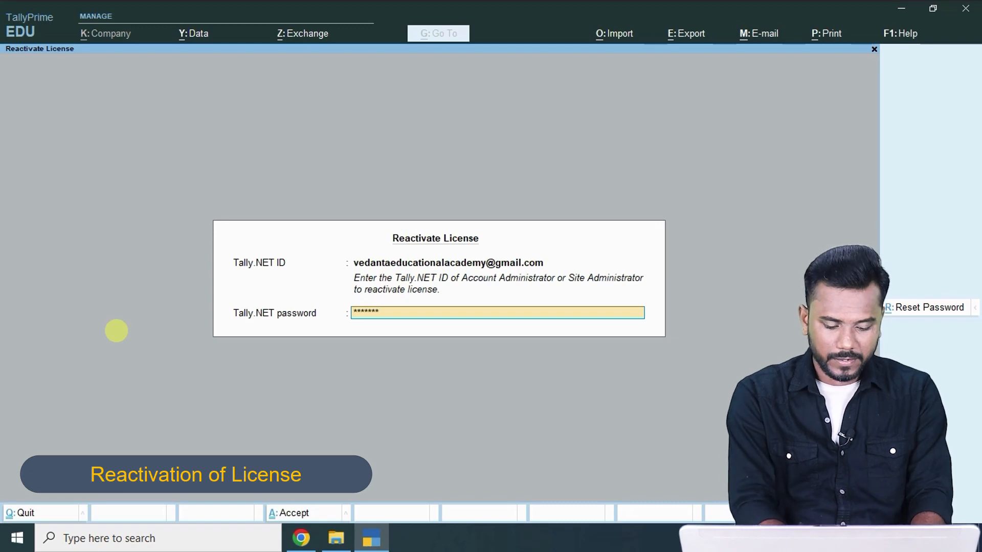
type("**")
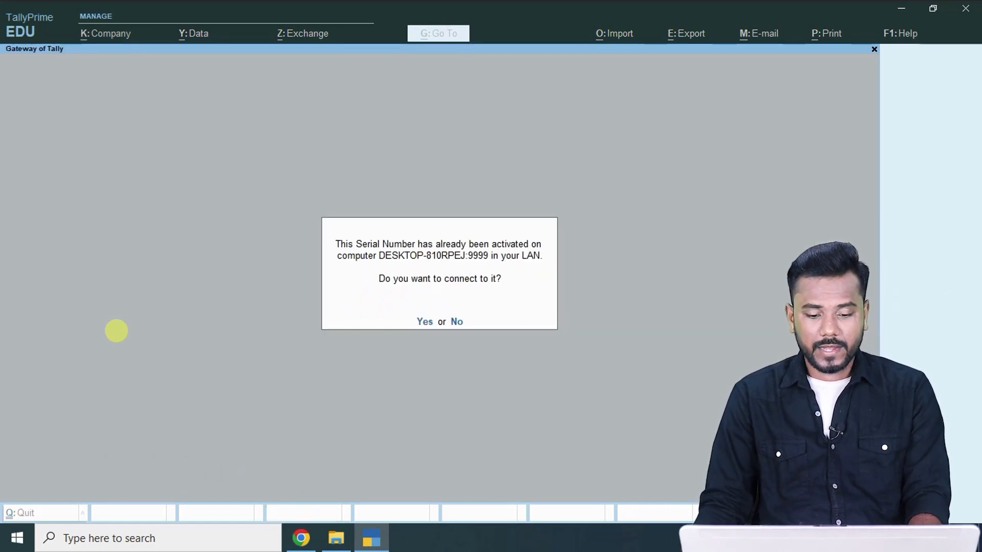
type("y")
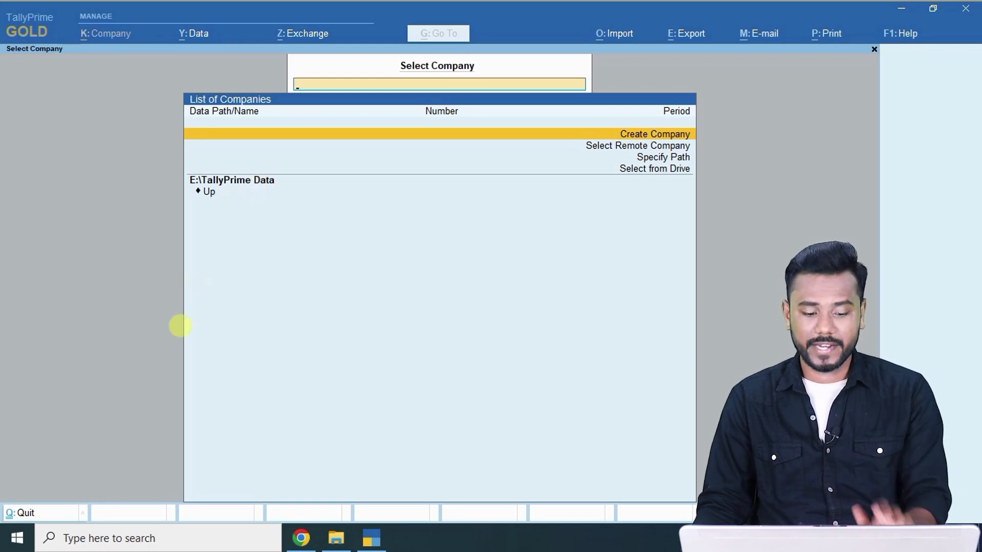
left_click(300, 538)
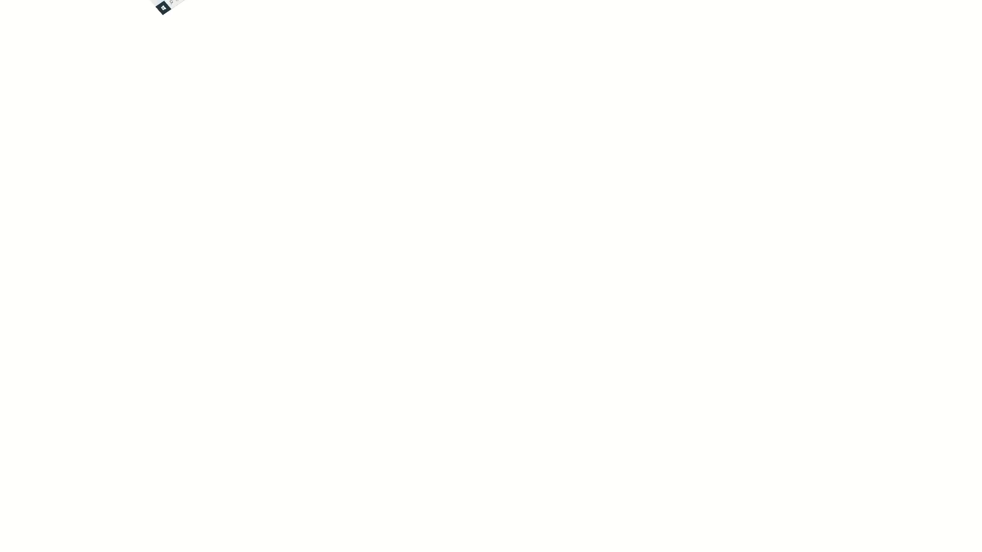
Review the question paper, then the answer notes, highlighting a line in the notes.
scroll(250, 117, "down", 15)
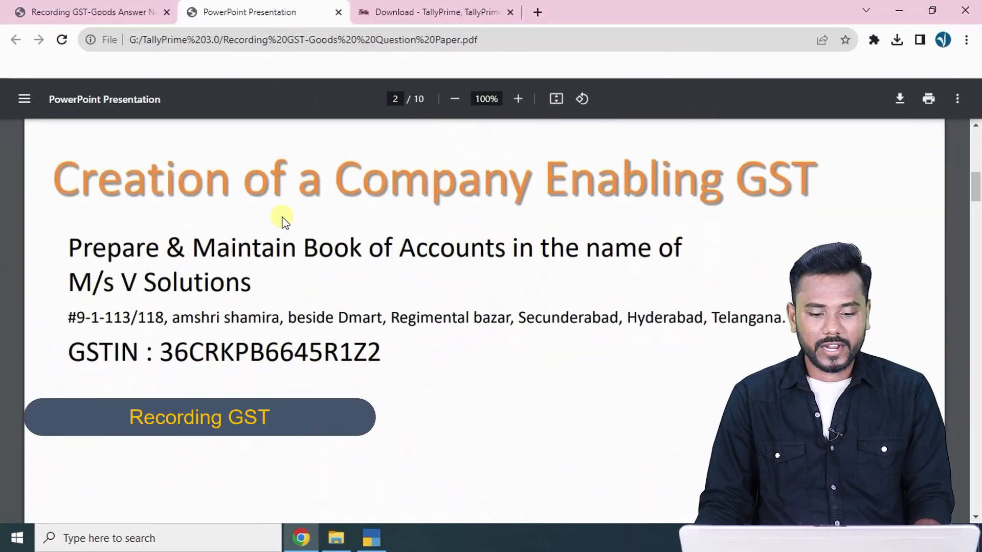
scroll(284, 221, "down", 20)
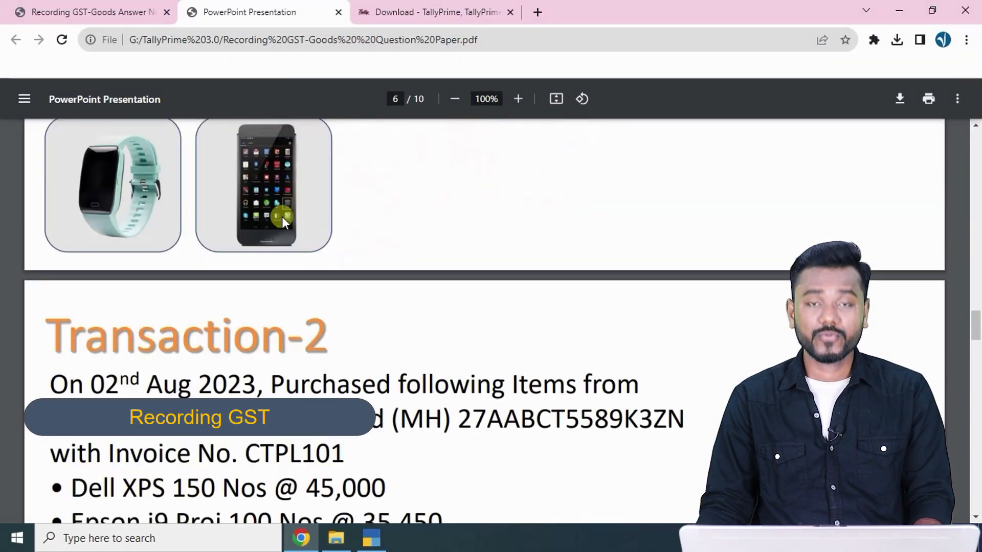
scroll(284, 221, "up", 20)
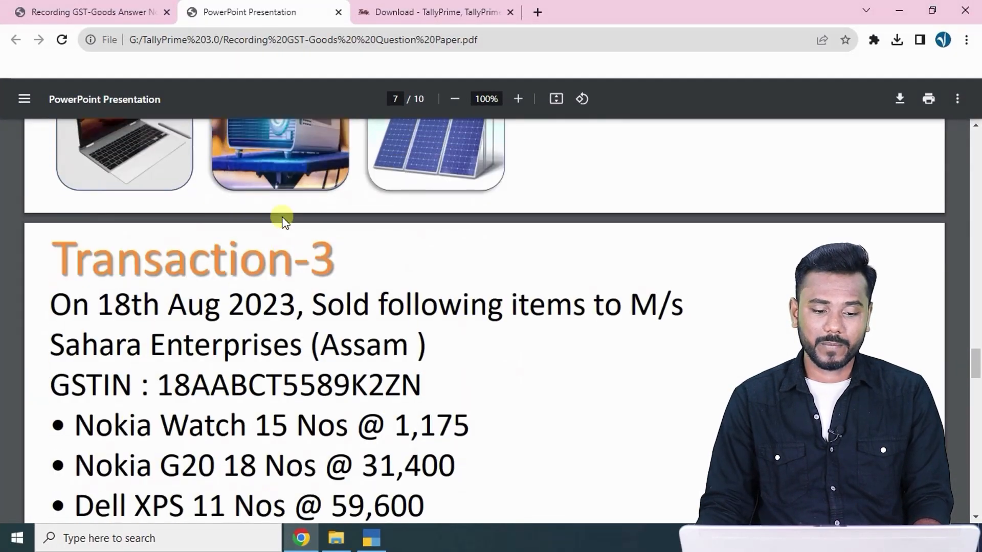
scroll(282, 220, "up", 6)
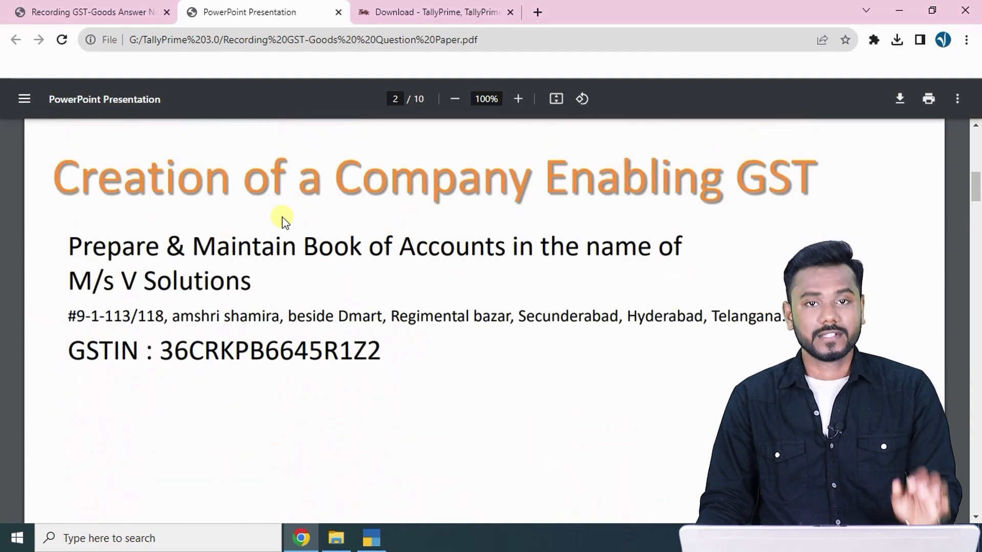
scroll(281, 219, "down", 10)
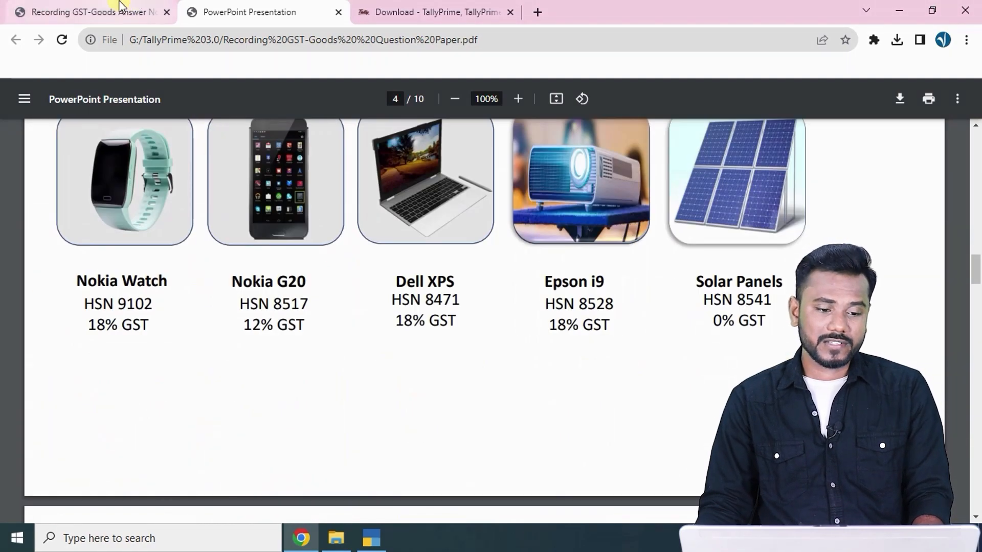
left_click(100, 6)
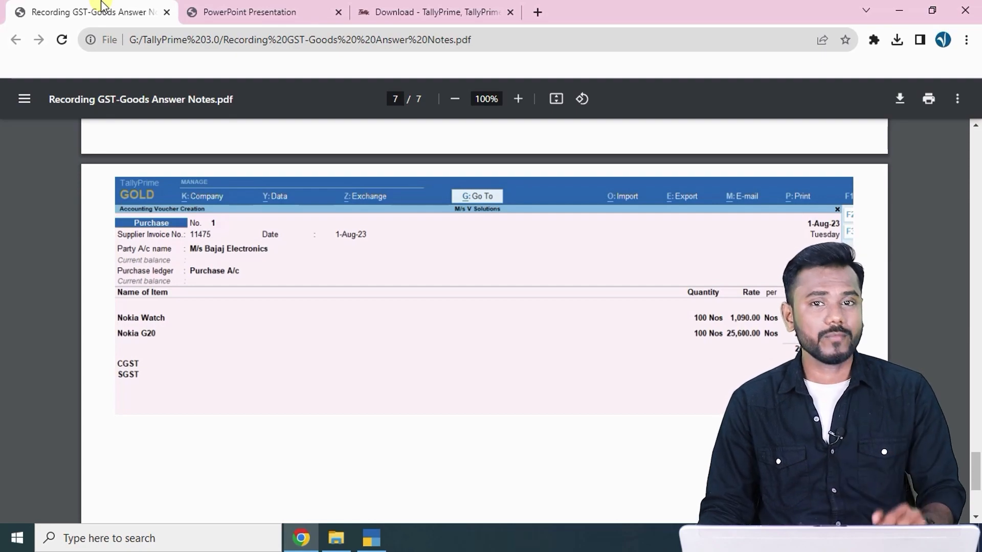
scroll(401, 166, "up", 20)
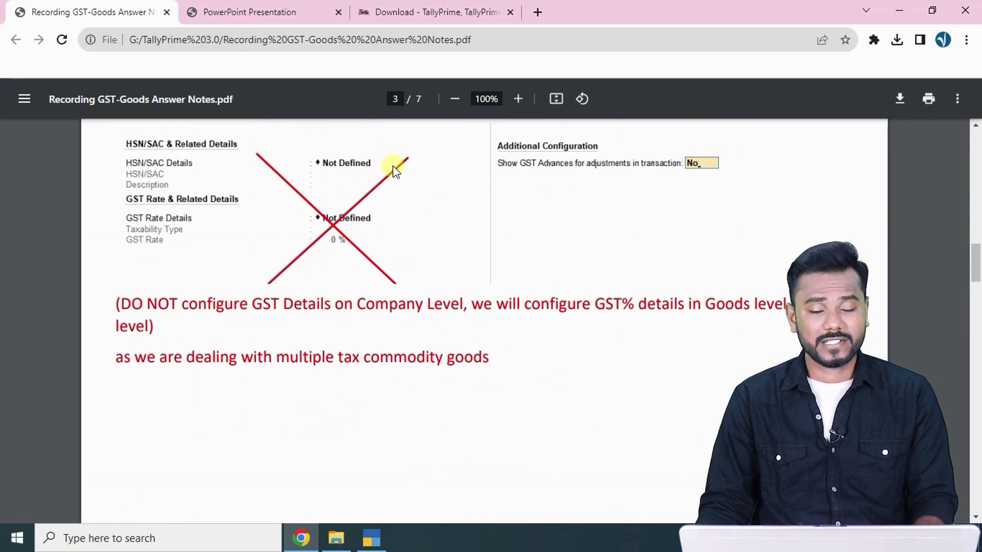
scroll(392, 166, "up", 15)
scroll(393, 166, "up", 1)
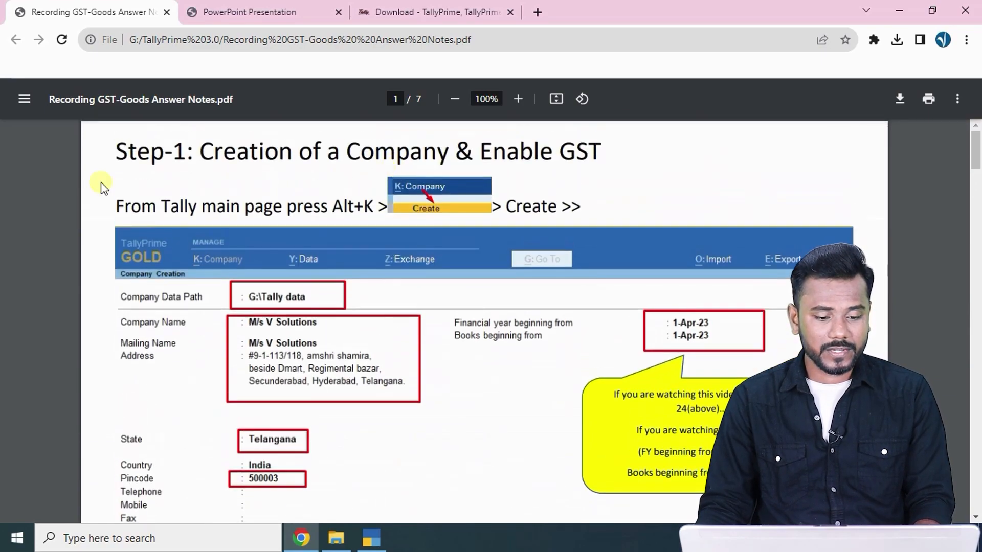
left_click_drag(114, 154, 626, 157)
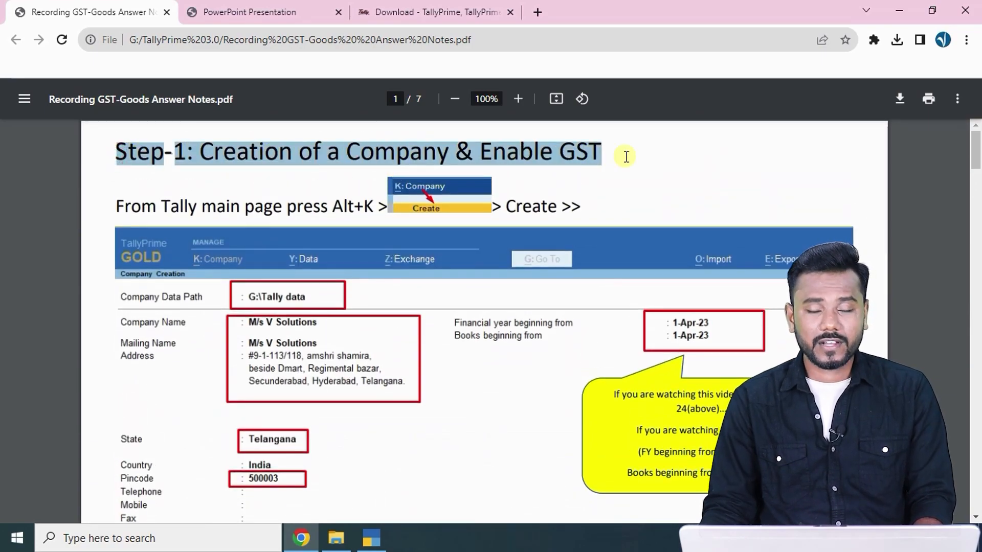
Select the company name 'M/s V Solutions' in the question paper and return to TallyPrime.
left_click(250, 12)
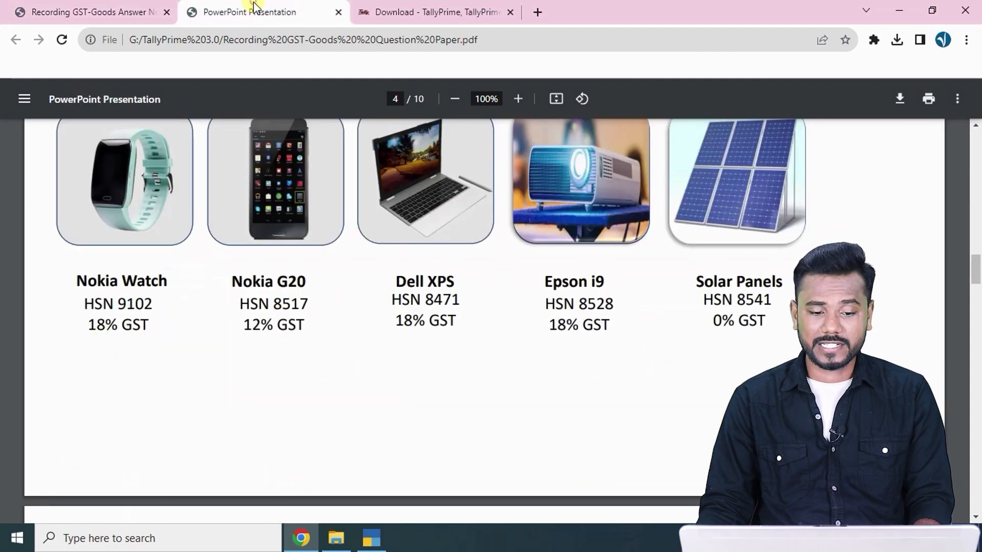
scroll(322, 243, "up", 14)
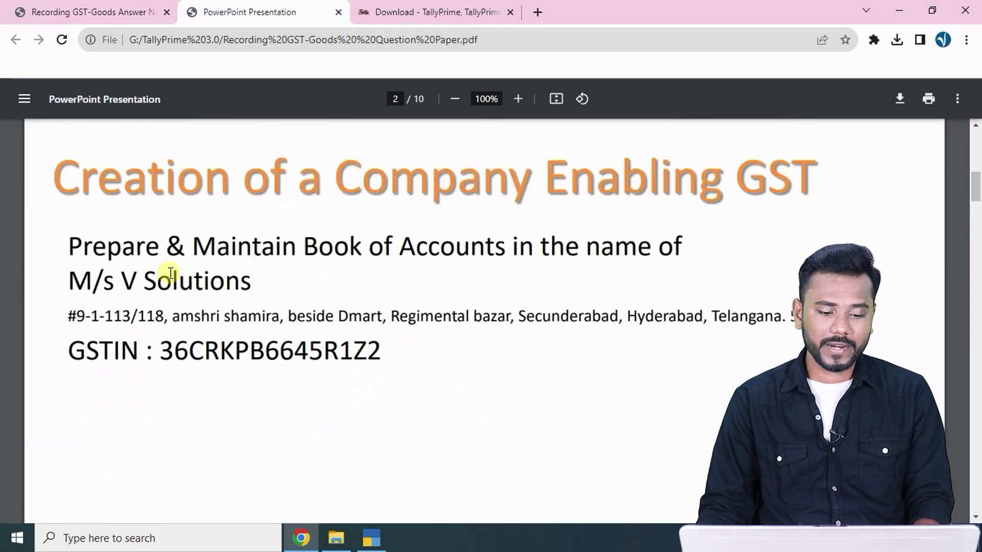
left_click_drag(70, 281, 274, 285)
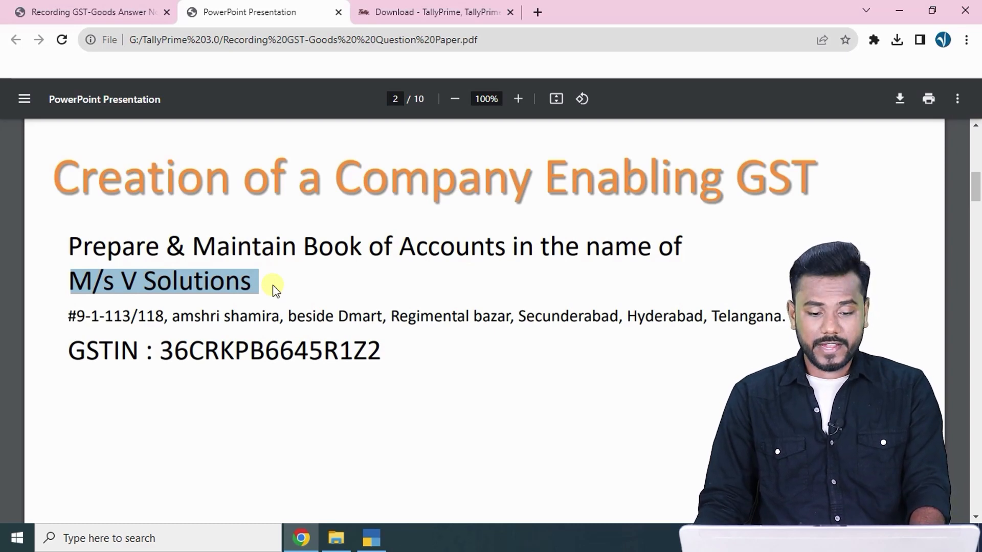
key("alt+Tab")
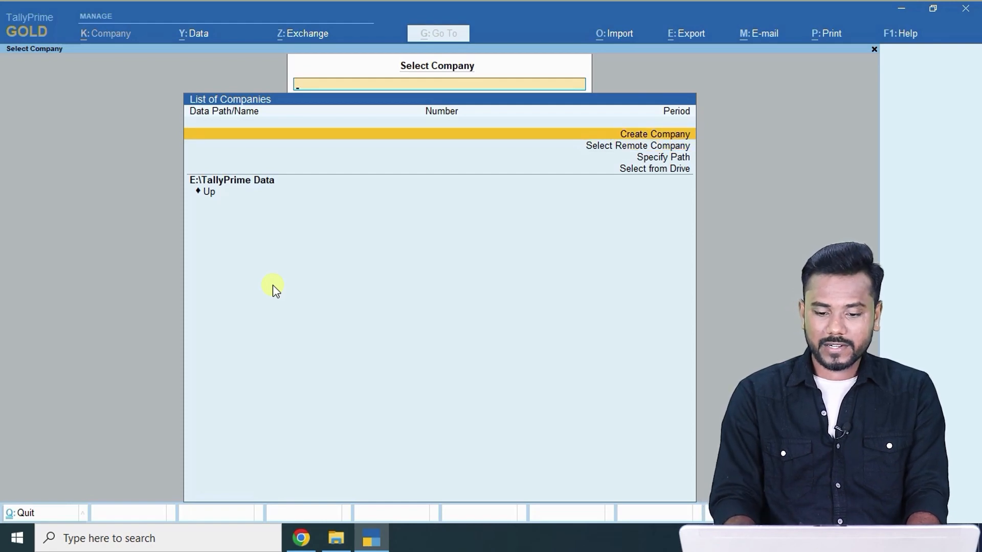
Start a new company named 'M/s V Solutions', keeping the same mailing name.
key("Return")
key("ctrl+alt+v")
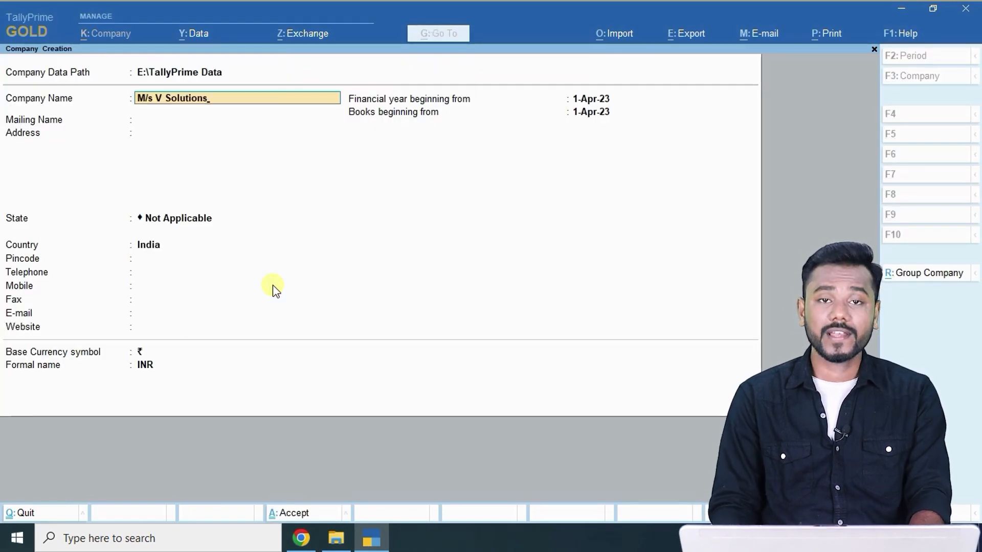
key("Return")
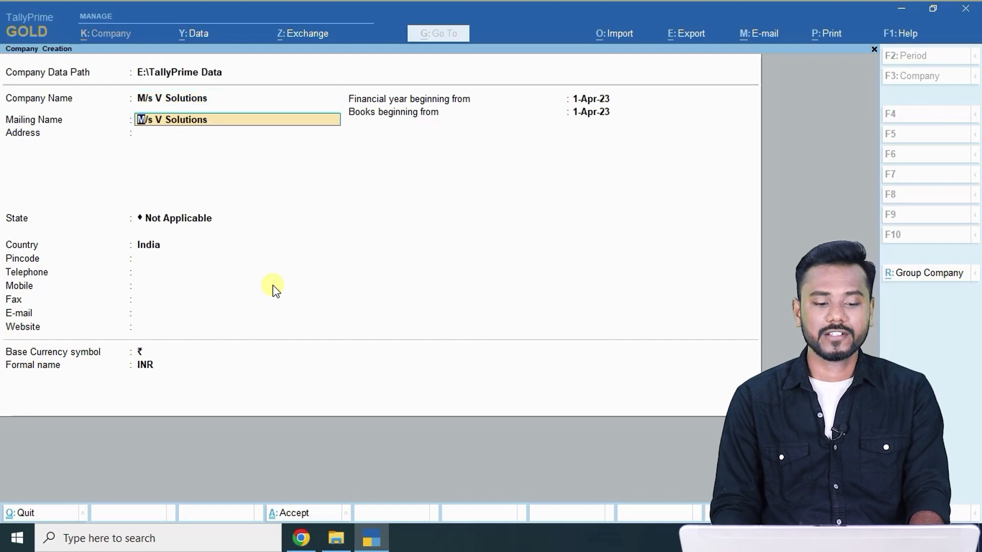
key("Return")
Copy the first two address lines from the question paper into the company address.
key("alt+Tab")
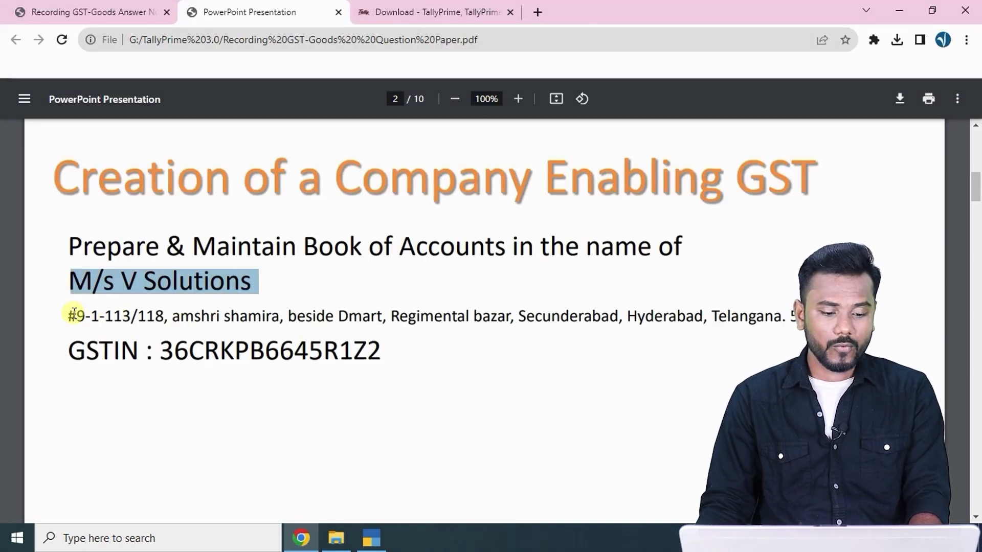
left_click_drag(61, 317, 285, 317)
key("ctrl+c")
key("alt+Tab")
key("ctrl+alt+v")
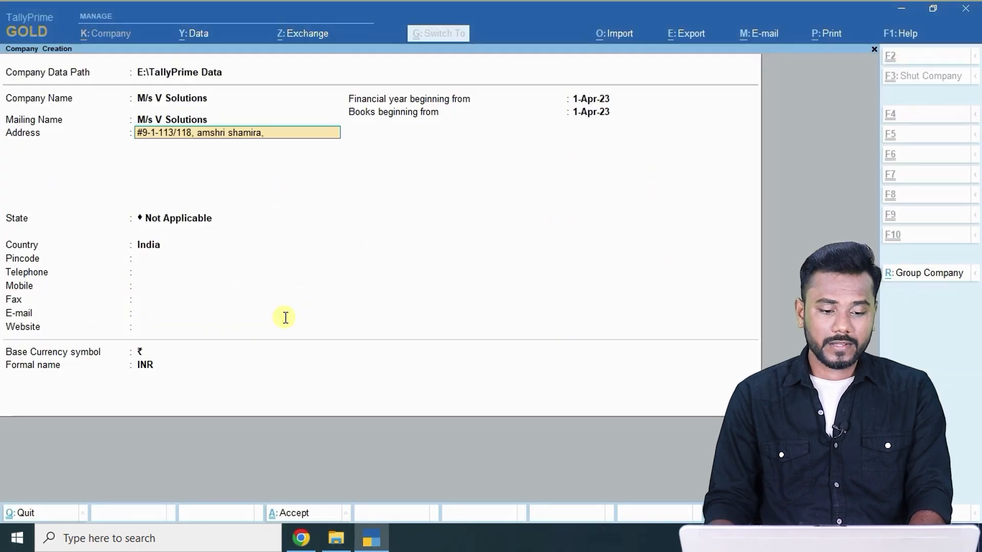
key("Return")
key("alt+Tab")
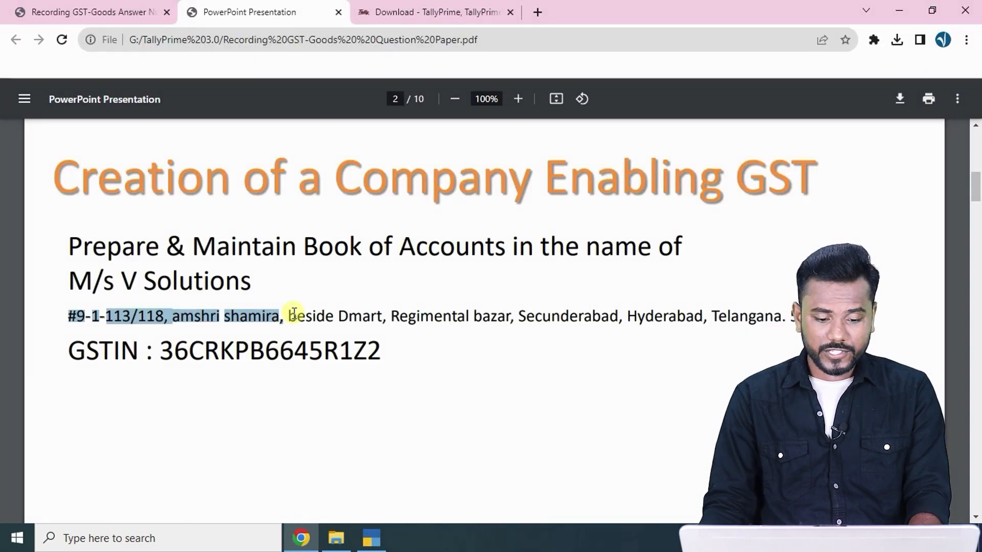
left_click_drag(294, 314, 515, 323)
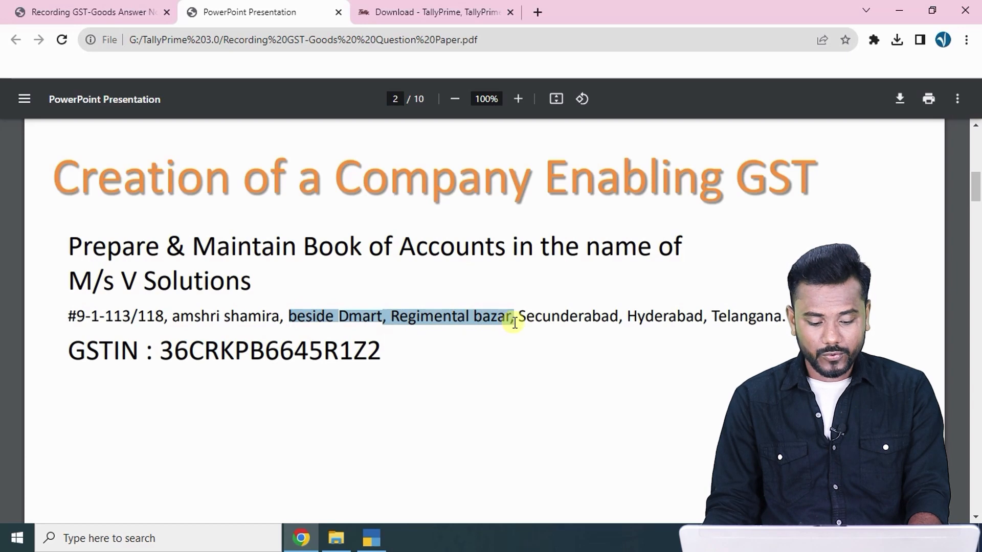
key("ctrl+c")
key("alt+Tab")
key("ctrl+alt+v")
key("Return")
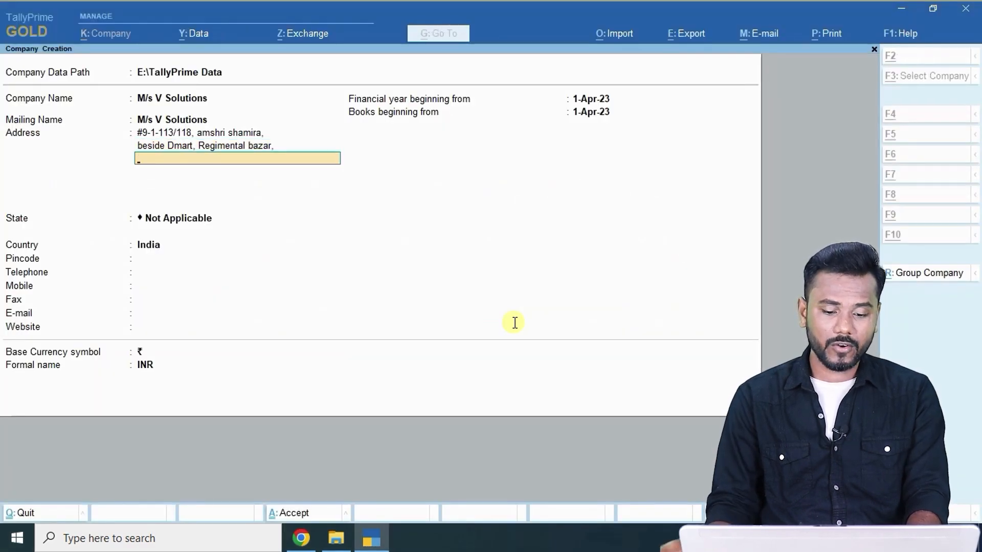
Add 'Secunderabad, Hyderabad' as the third address line.
key("alt+Tab")
left_click_drag(518, 317, 707, 317)
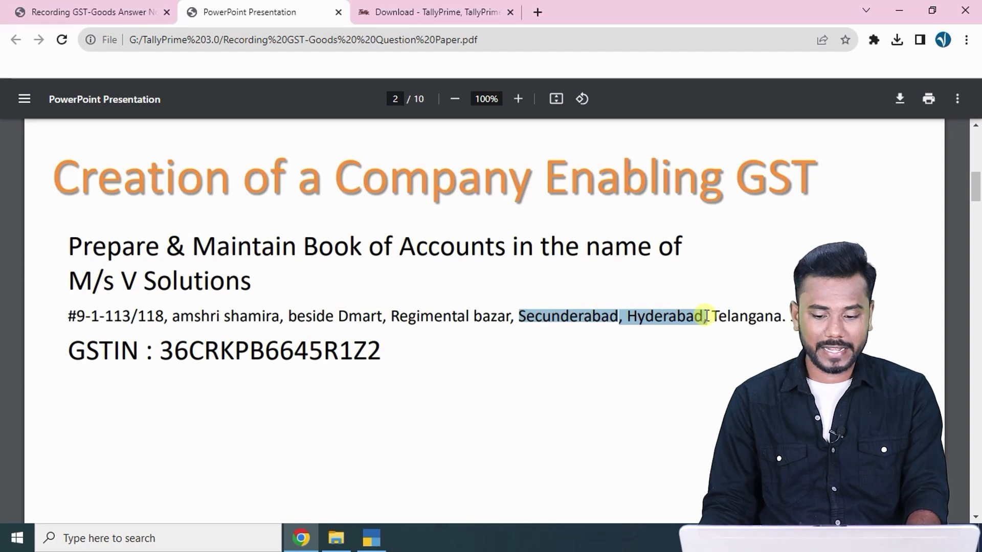
key("ctrl+c")
key("alt+Tab")
key("ctrl+alt+v")
key("Return")
Set the state to Telangana and the pincode to 500003.
key("Return")
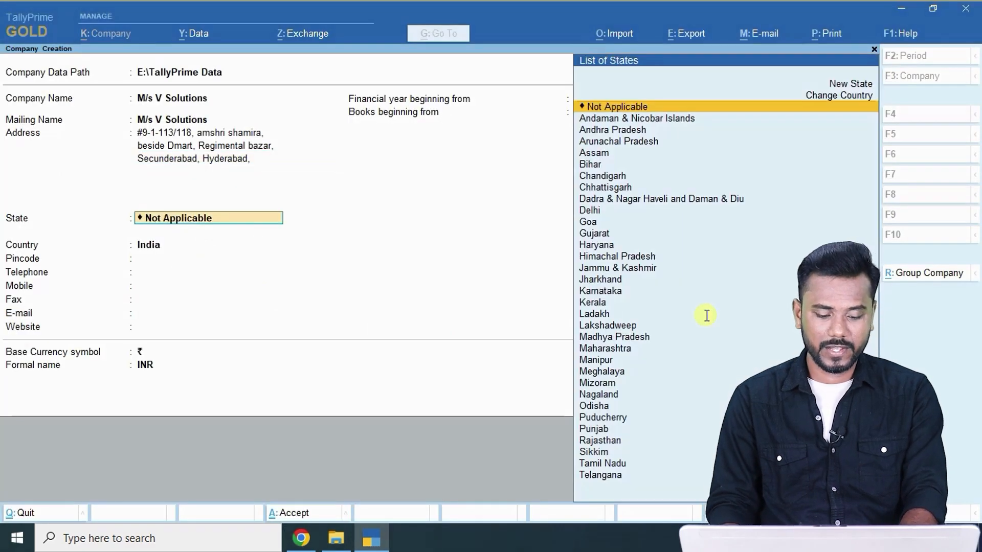
type("te")
key("Return")
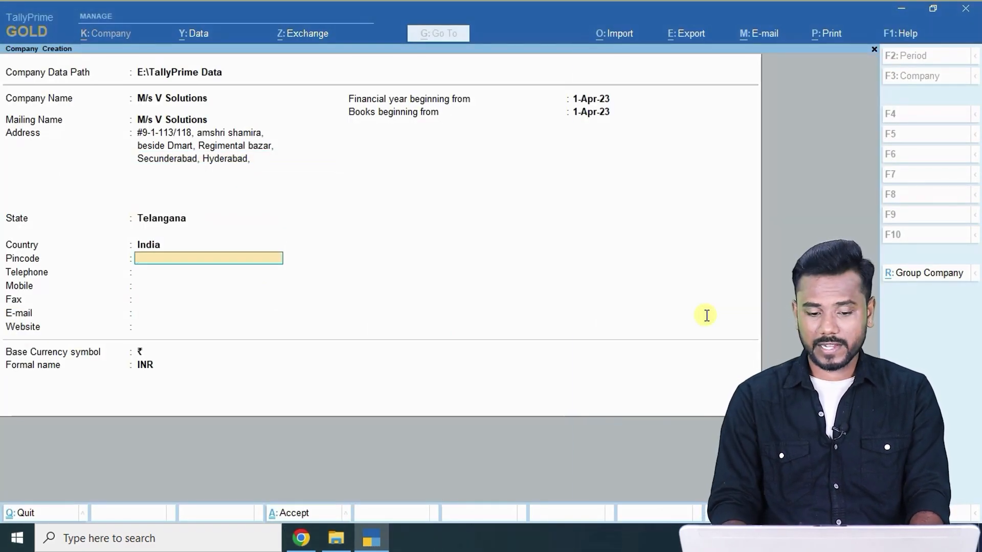
type("500003")
key("Return")
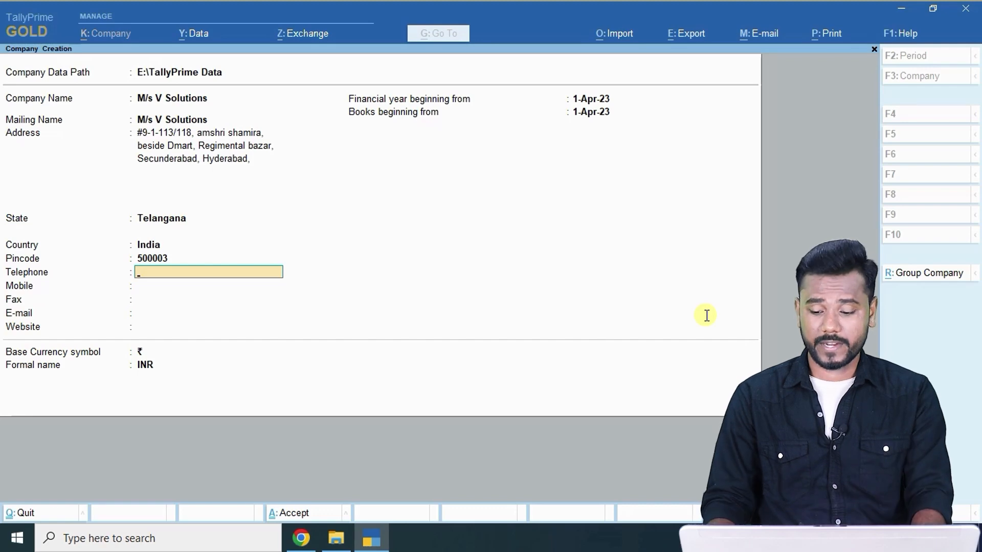
Skip contact details and keep the financial year and books beginning from 1-Apr-23.
key("Return")
key("Return")
key("Return")
key("Return")
key("Return")
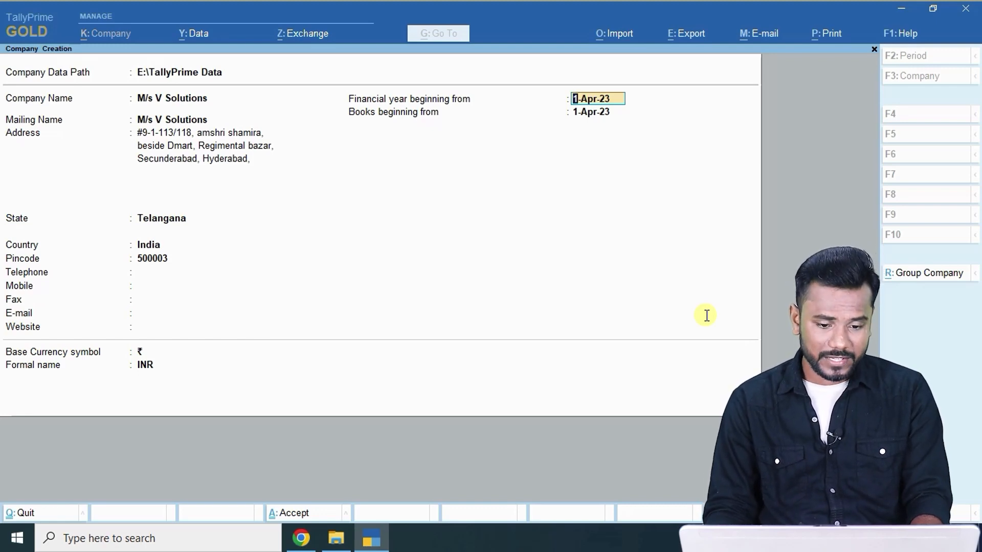
key("Return")
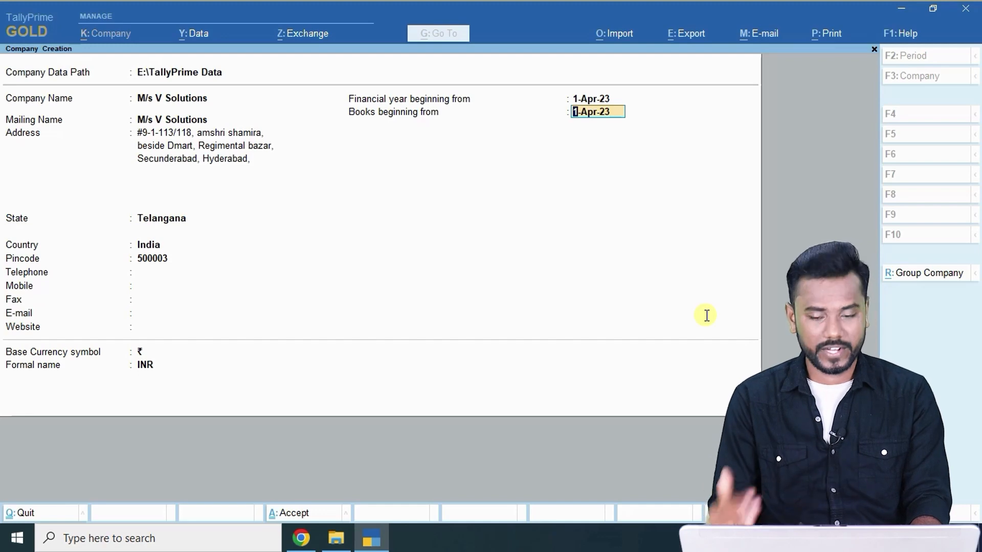
key("Up")
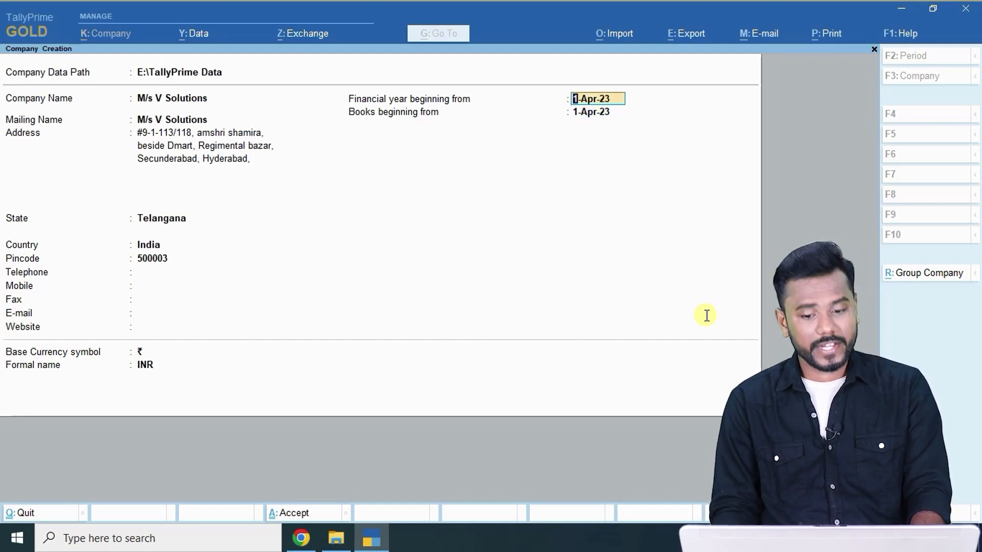
key("Return")
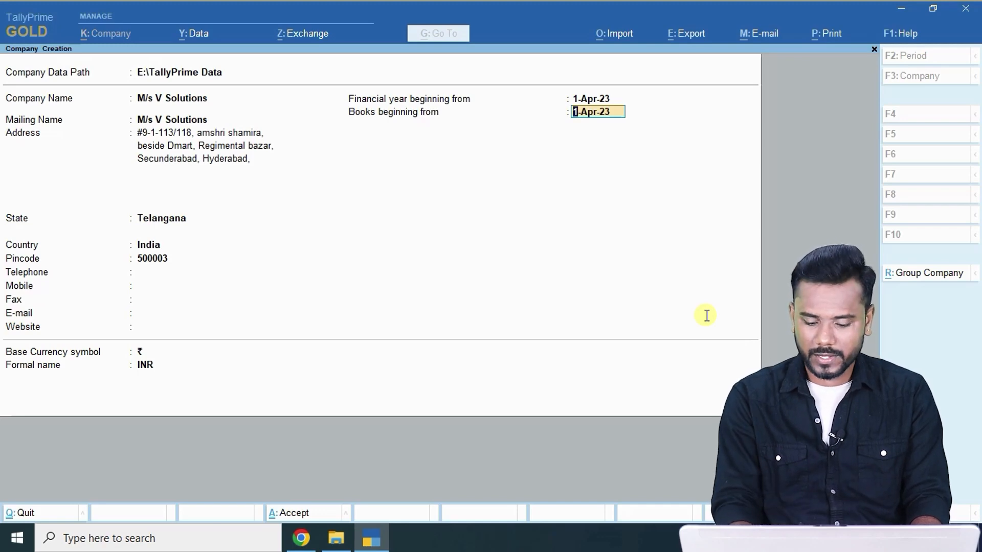
key("ctrl")
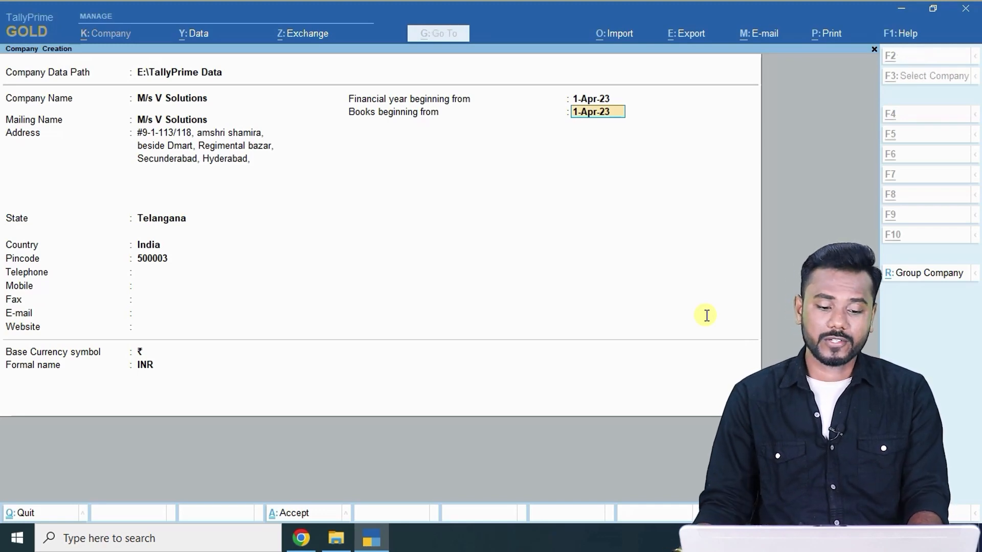
Check the save instruction in the answer notes and save the company with Ctrl+A.
key("alt+Tab")
left_click(125, 6)
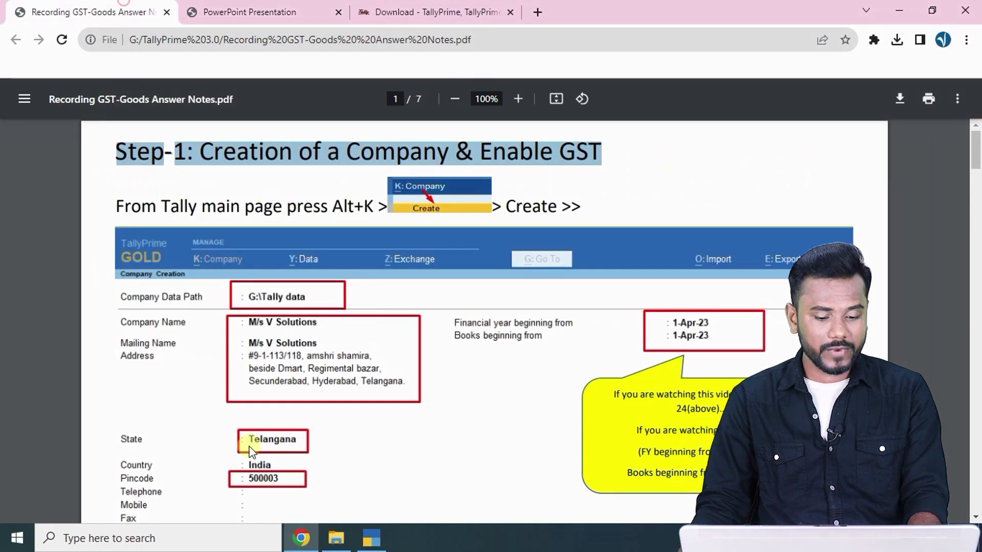
scroll(281, 368, "down", 4)
left_click_drag(379, 414, 502, 401)
key("alt+Tab")
key("ctrl")
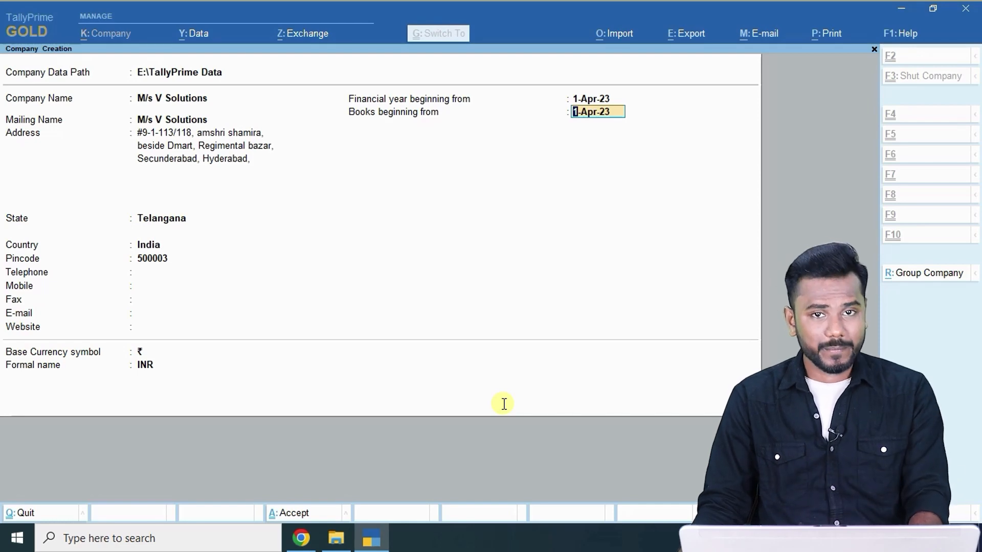
key("ctrl+a")
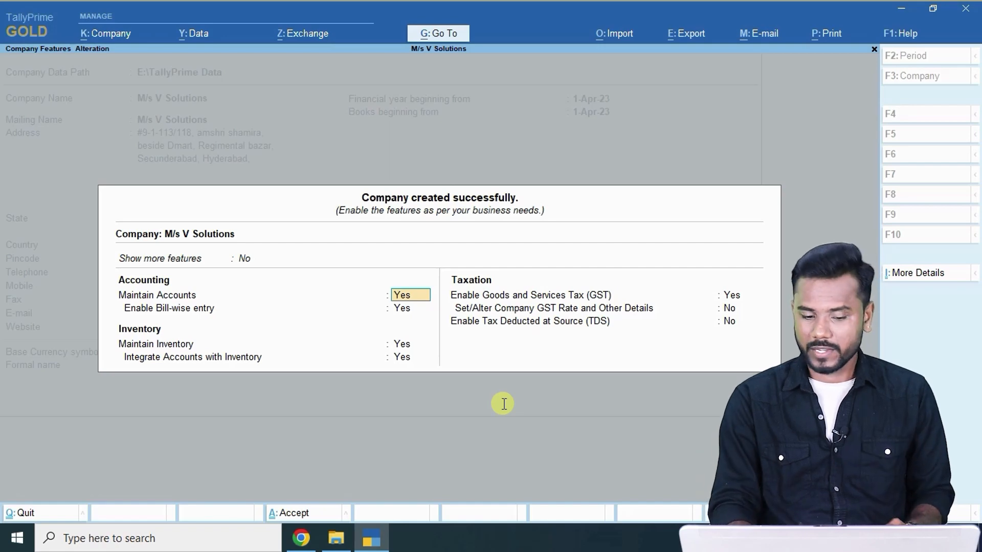
Set bill-wise entry to No and proceed to the company's GST registration details.
key("Return")
type("no")
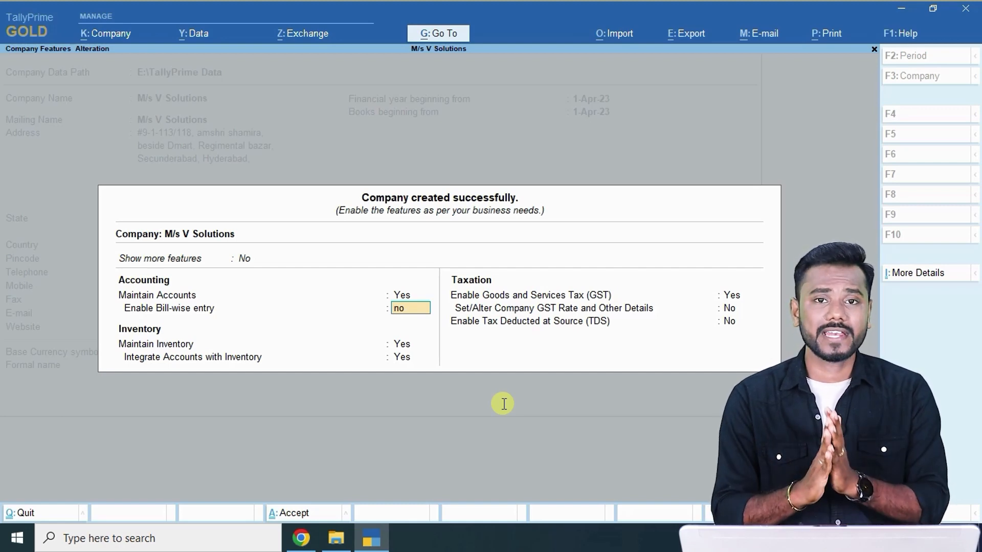
key("Return")
key("Return")
key("Return")
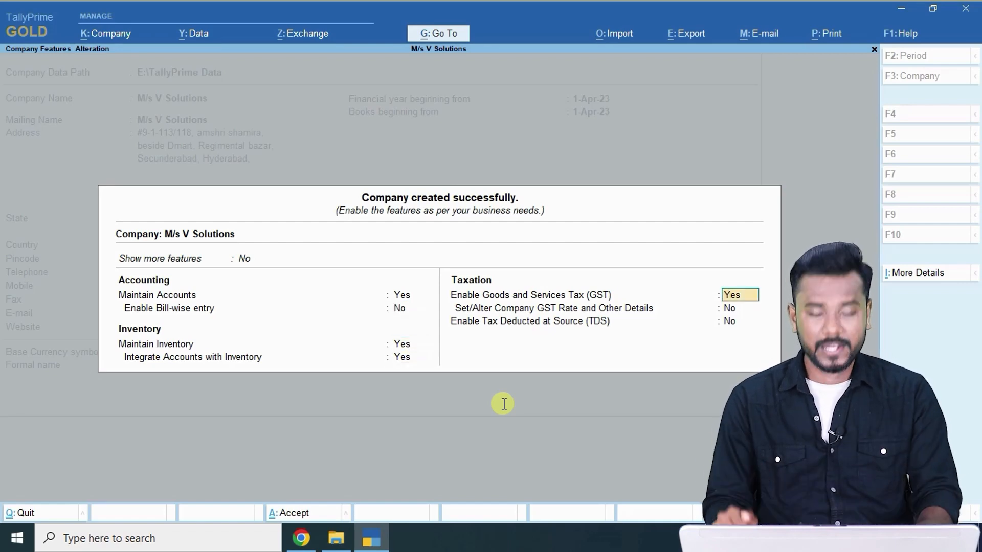
key("Return")
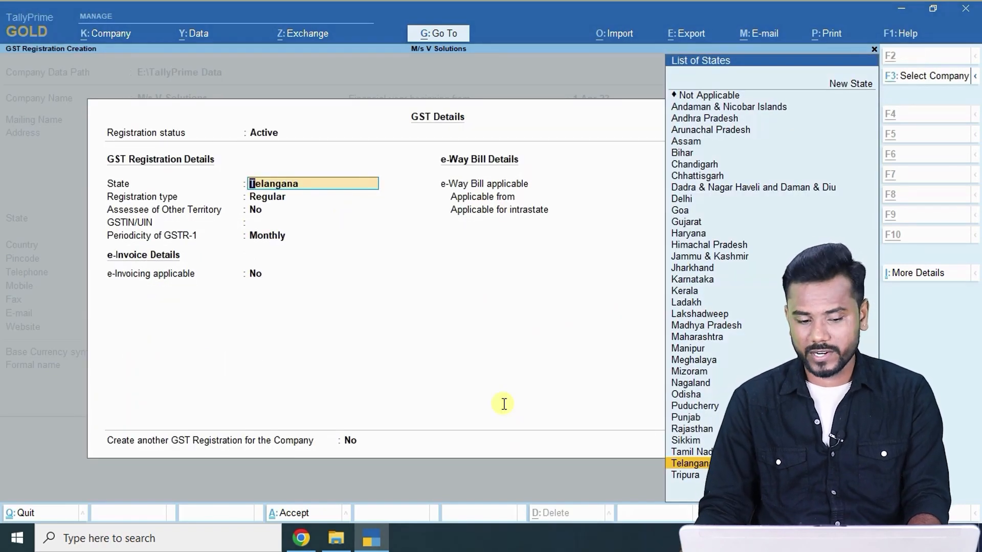
Keep Telangana and Regular registration, and paste the company's GSTIN from the question paper.
key("Return")
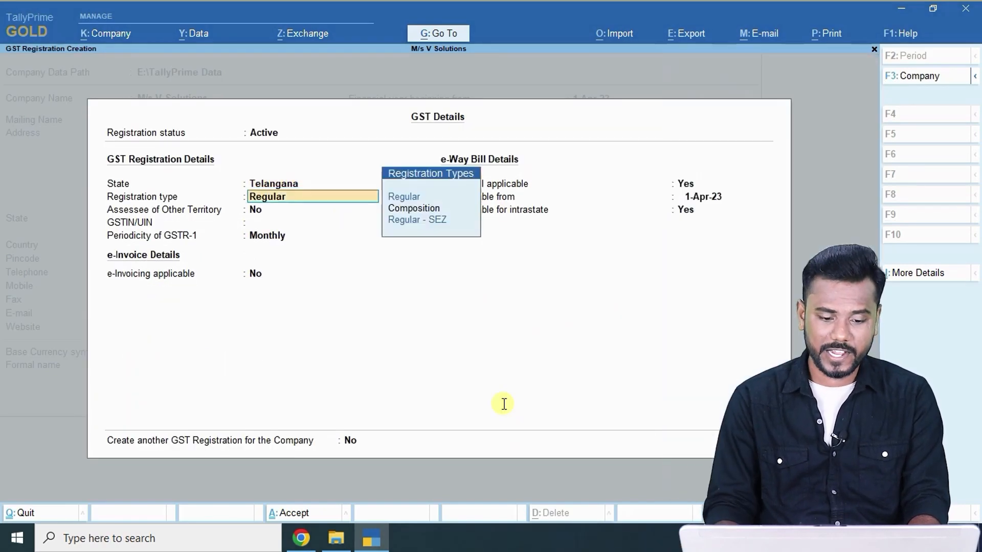
key("Return")
key("Return")
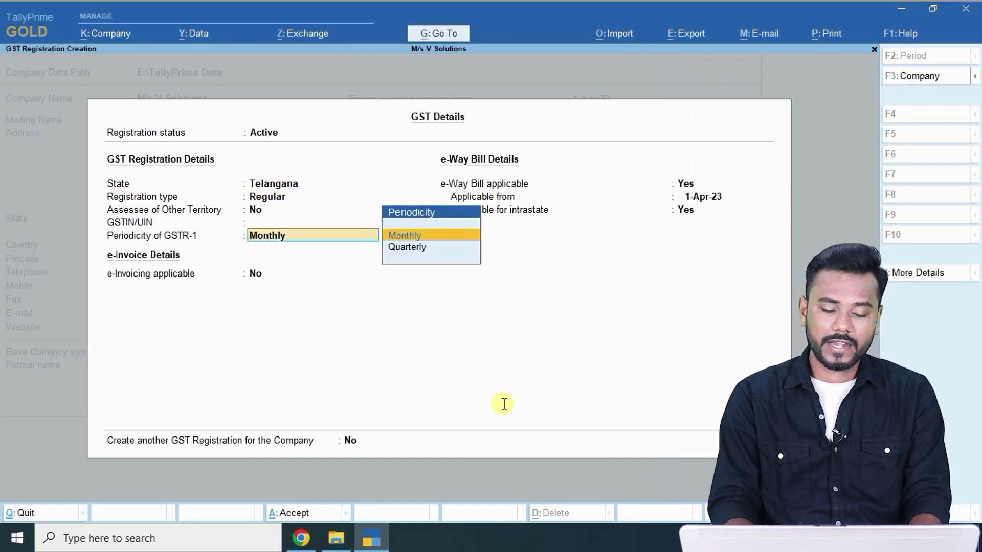
key("BackSpace")
key("alt+Tab")
left_click(304, 7)
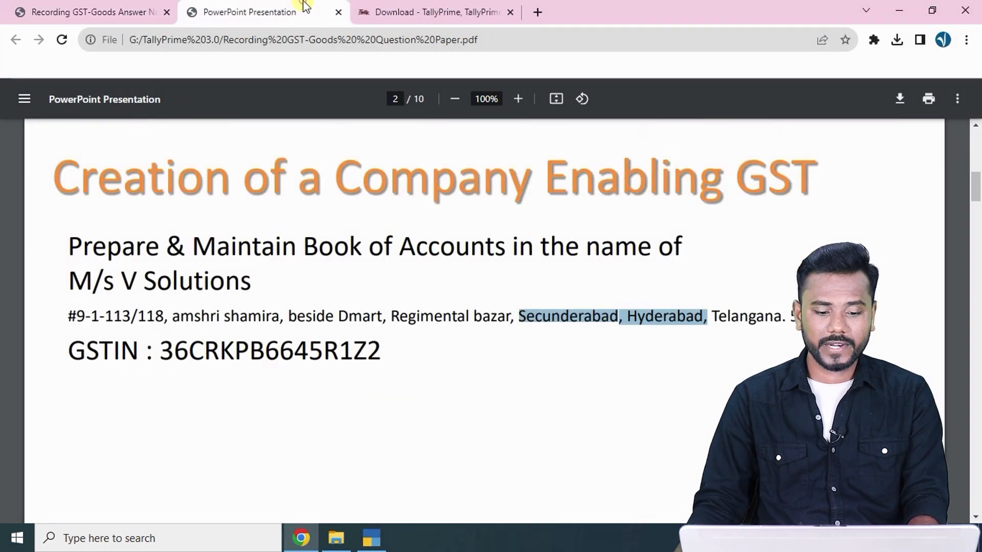
double_click(205, 345)
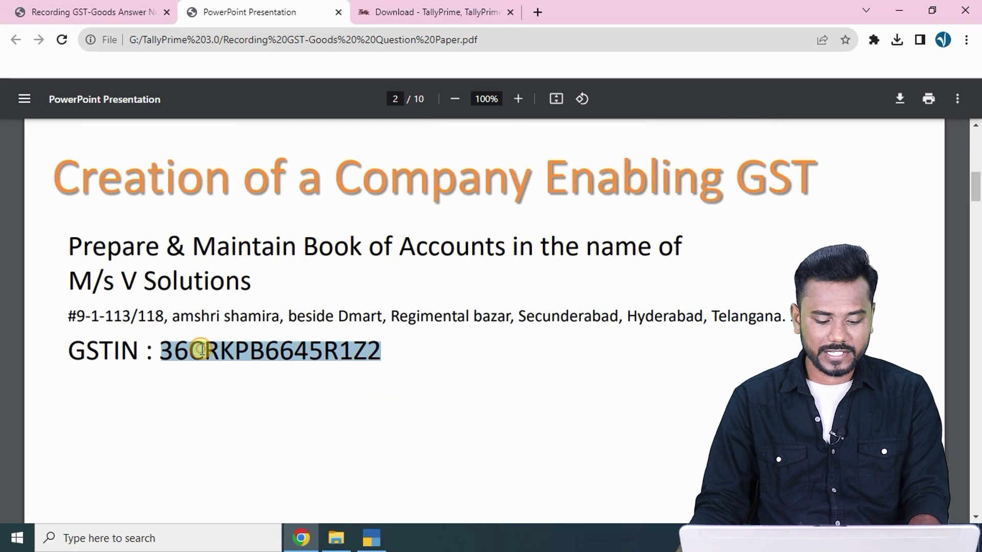
key("ctrl+c")
key("alt+Tab")
key("ctrl+v")
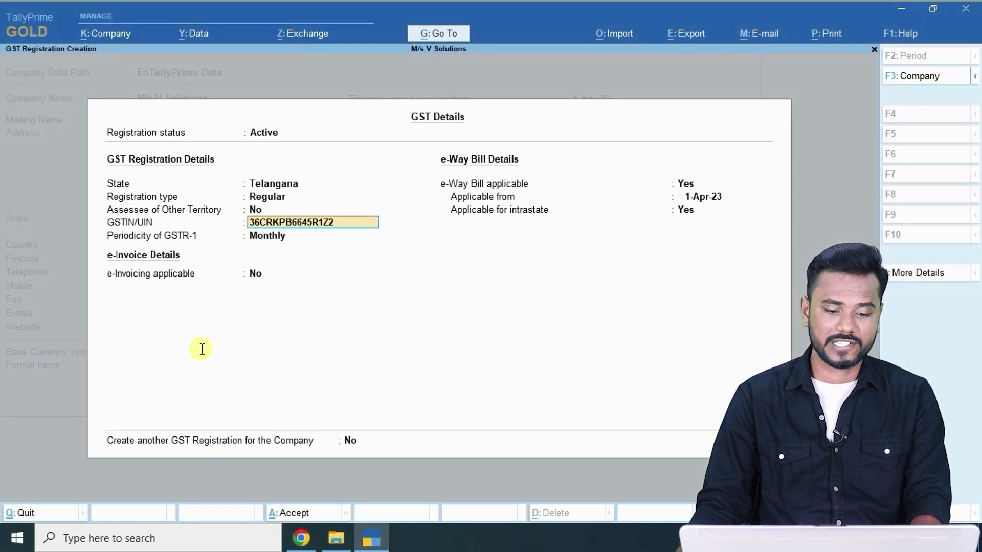
Keep monthly GSTR-1 and e-invoicing No, set e-Way Bill to No, and save.
key("Return")
key("Return")
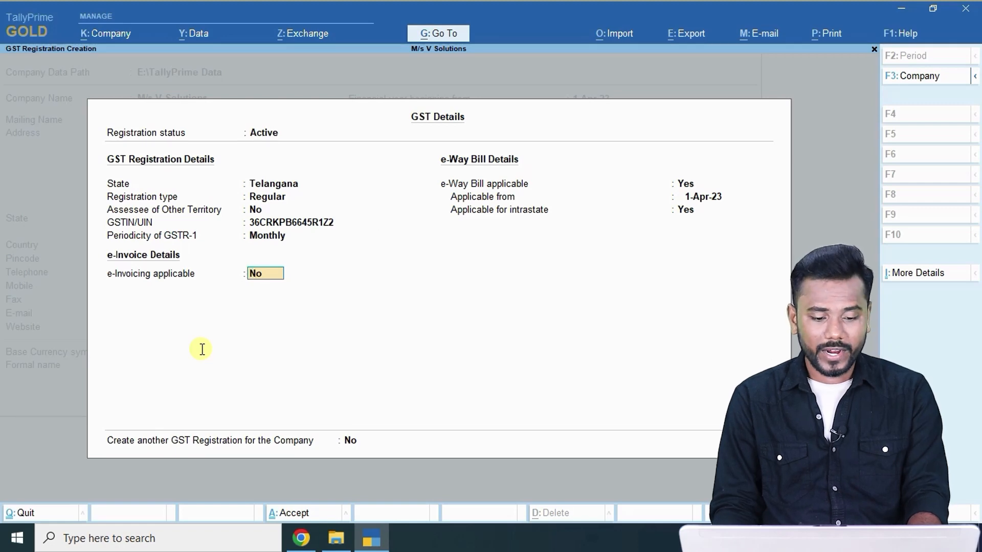
key("Return")
type("no")
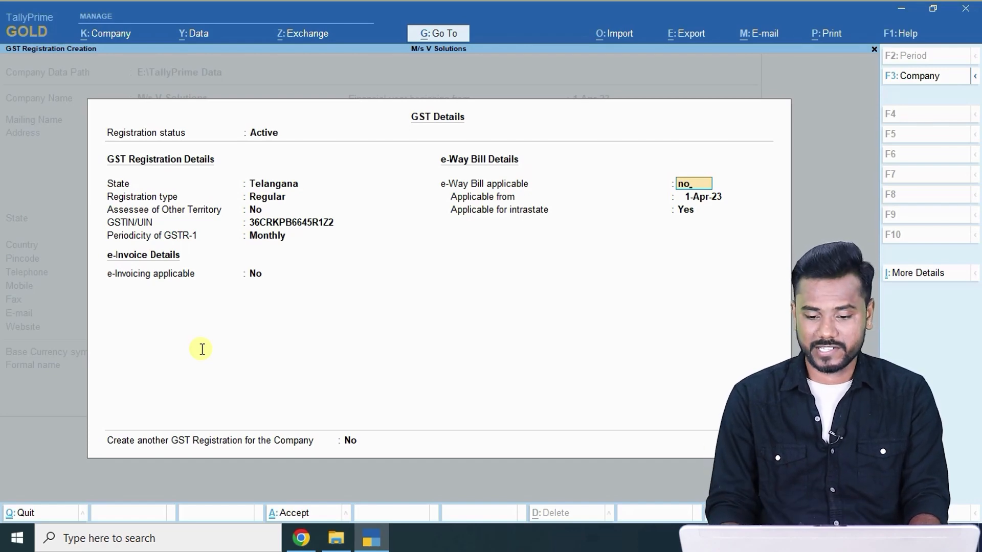
key("ctrl+a")
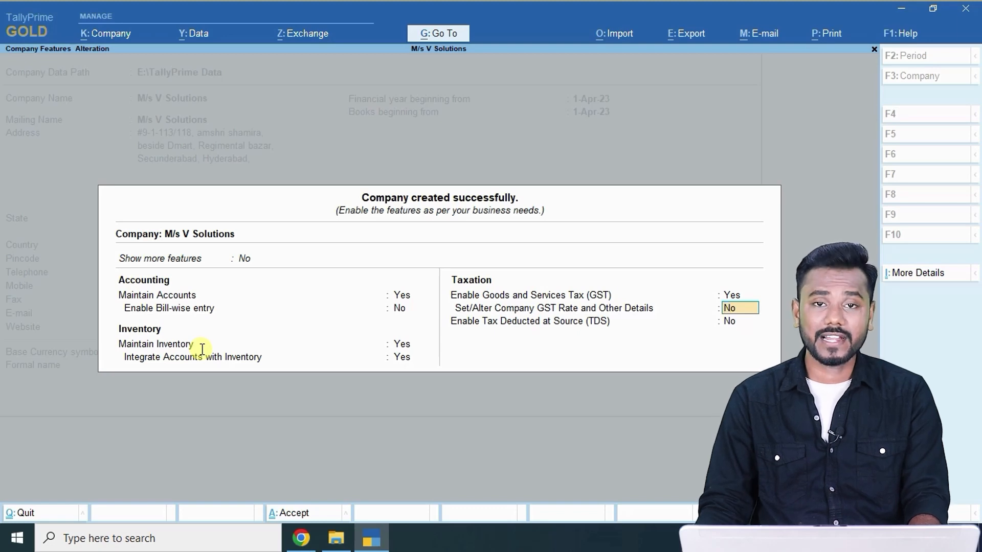
Answer yes to Set/Alter Company GST Rate and Other Details to open that form.
type("y")
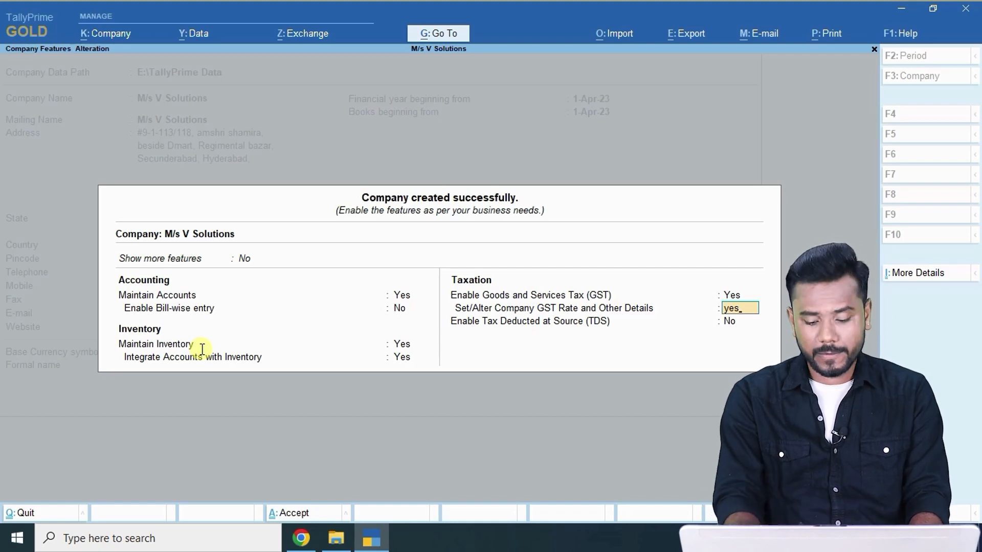
type("es")
key("Return")
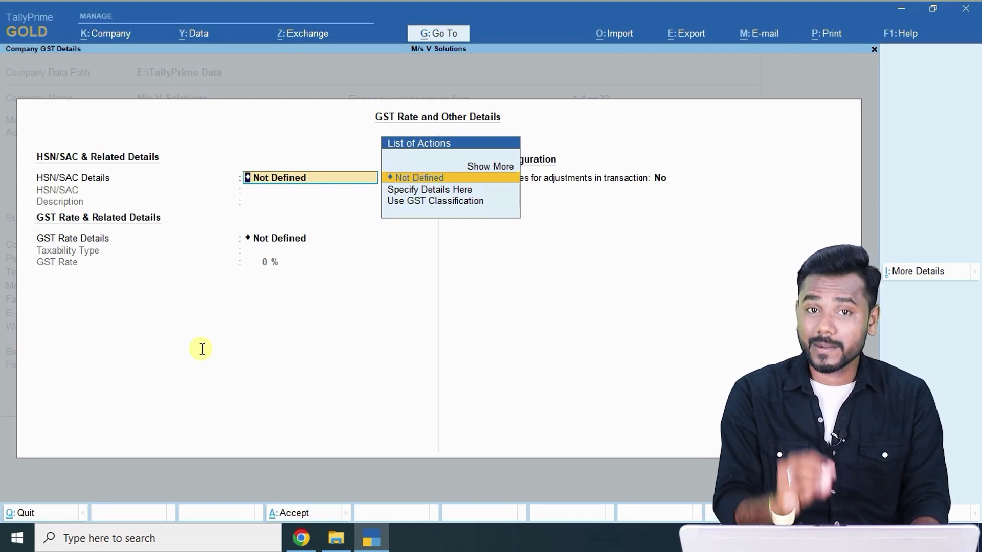
key("alt+Tab")
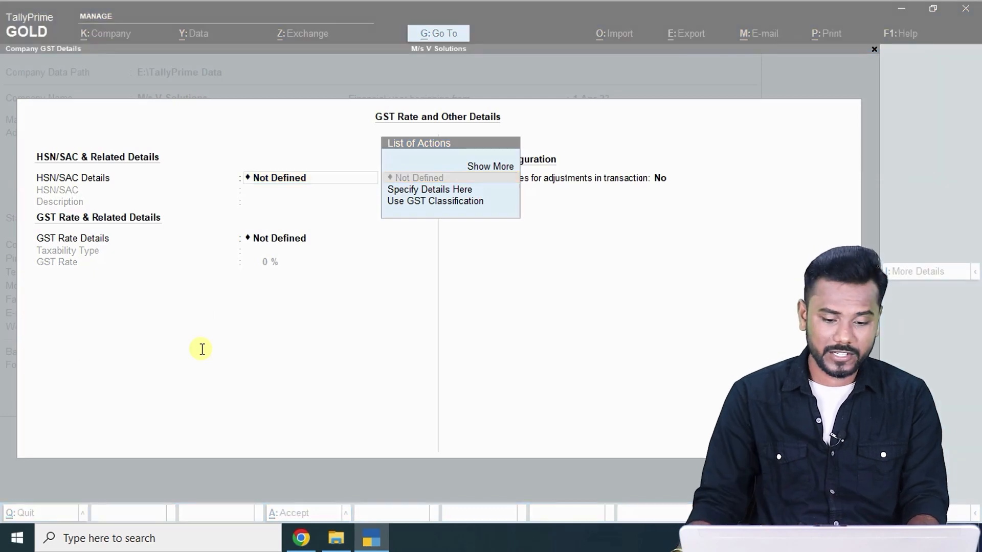
Scroll the question paper to the Stock Information slide's HSN codes and GST rates, then return to TallyPrime.
scroll(114, 296, "down", 19)
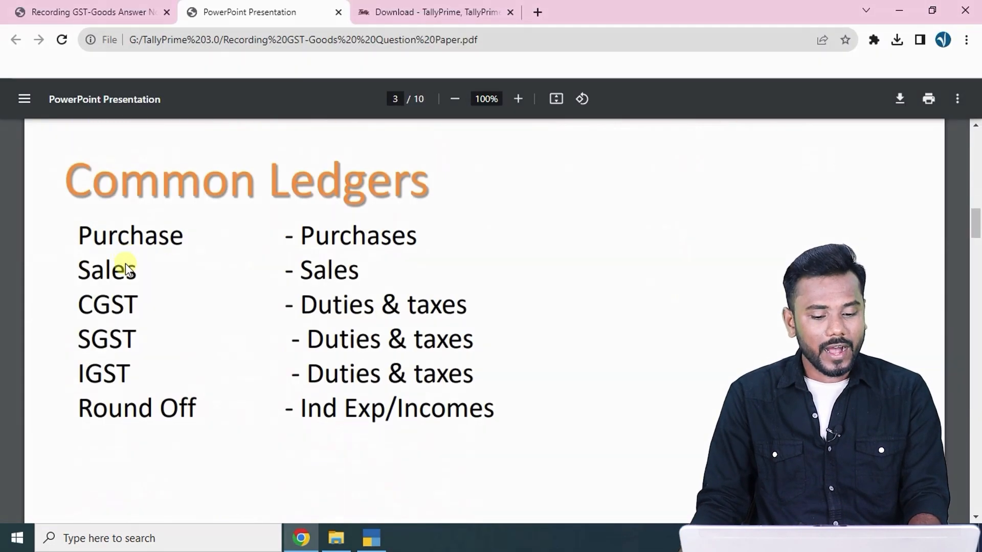
scroll(124, 263, "down", 3)
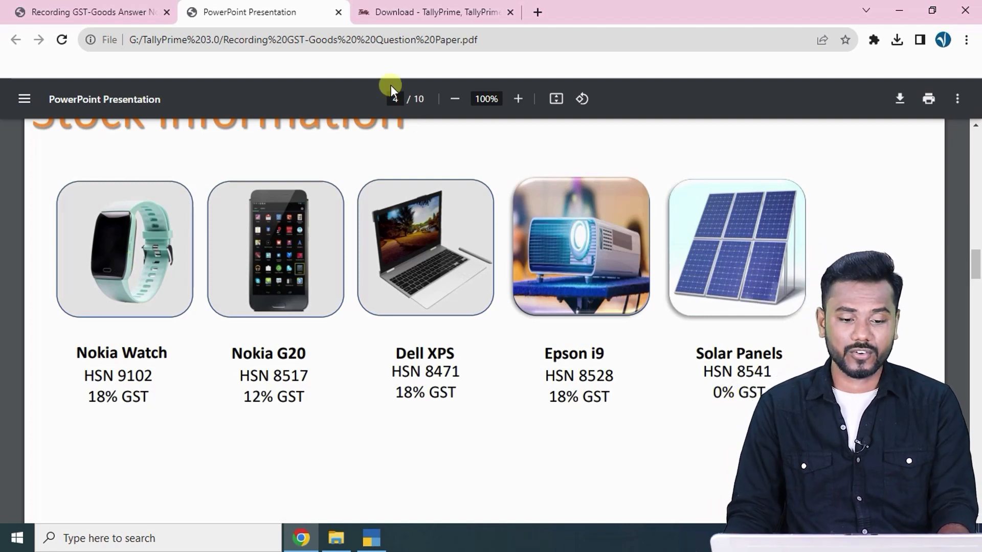
left_click(394, 10)
left_click(217, 6)
key("alt+Tab")
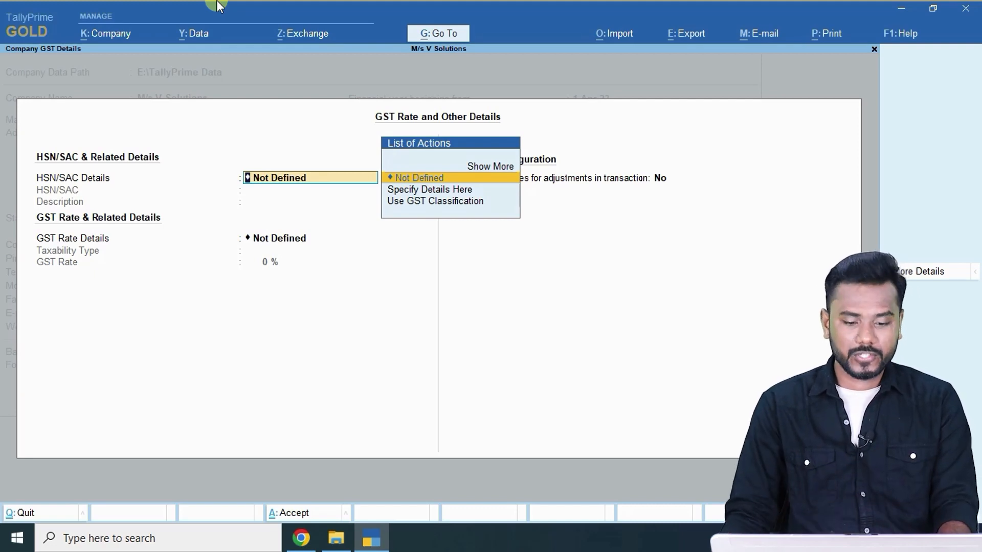
Leave HSN/SAC and GST rate details Not Defined and save the company features.
key("Return")
key("Return")
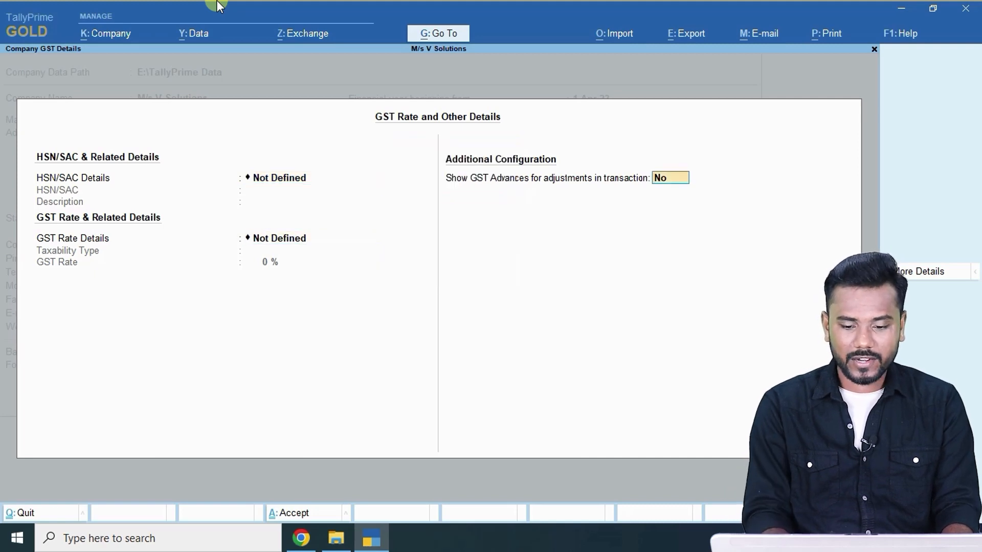
key("Return")
key("ctrl+a")
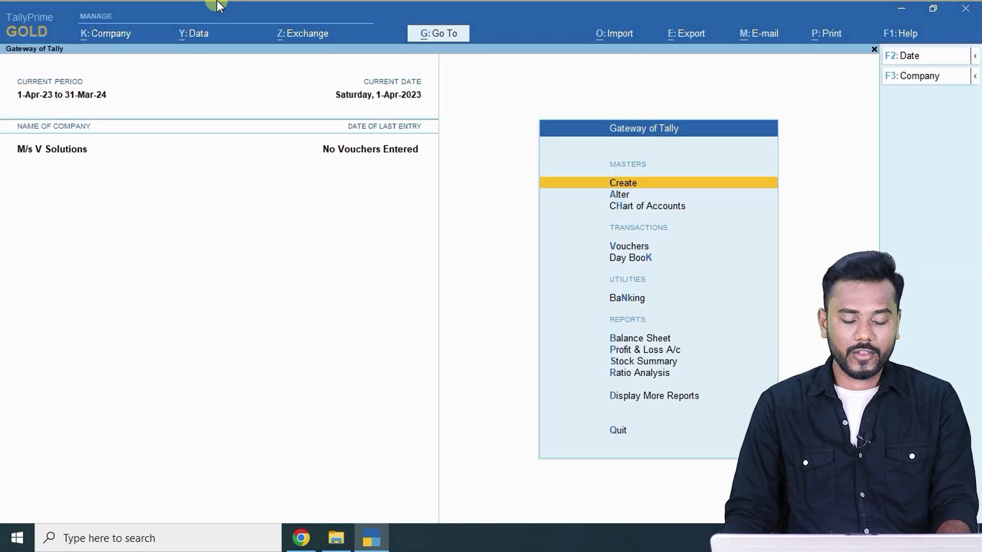
Highlight the answer-notes explanation that multiple-tax goods need GST rates set per item, not per company.
key("alt+Tab")
left_click(71, 11)
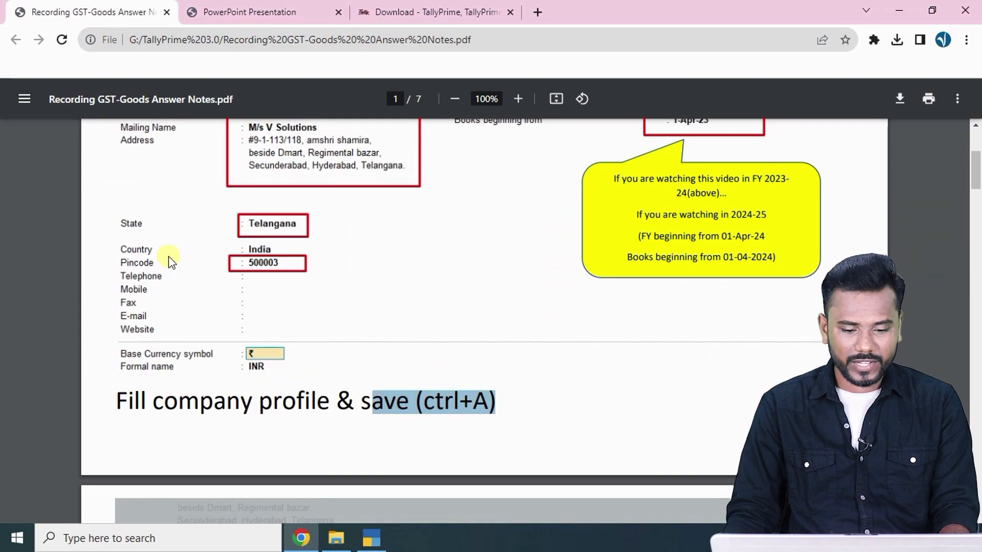
scroll(170, 260, "down", 20)
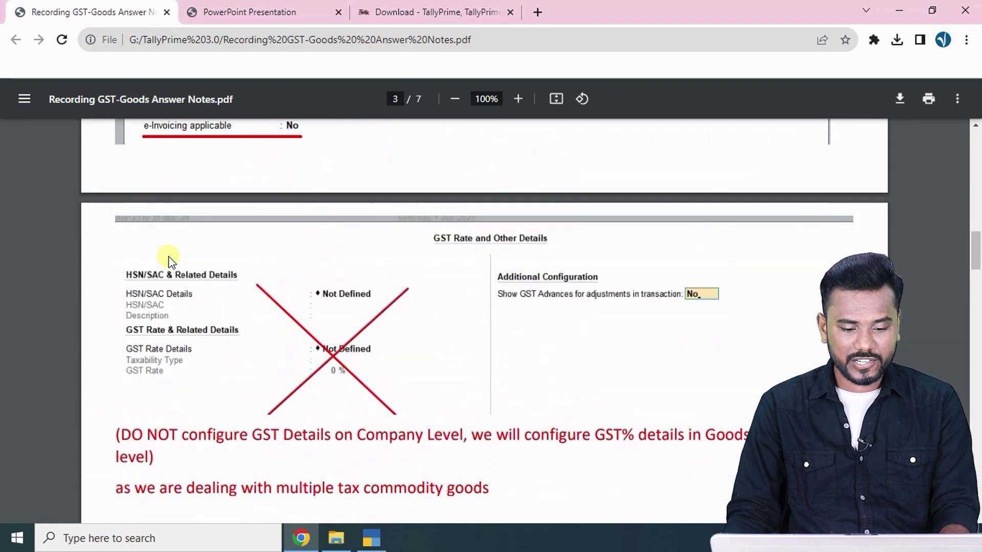
scroll(170, 261, "up", 3)
scroll(163, 260, "down", 4)
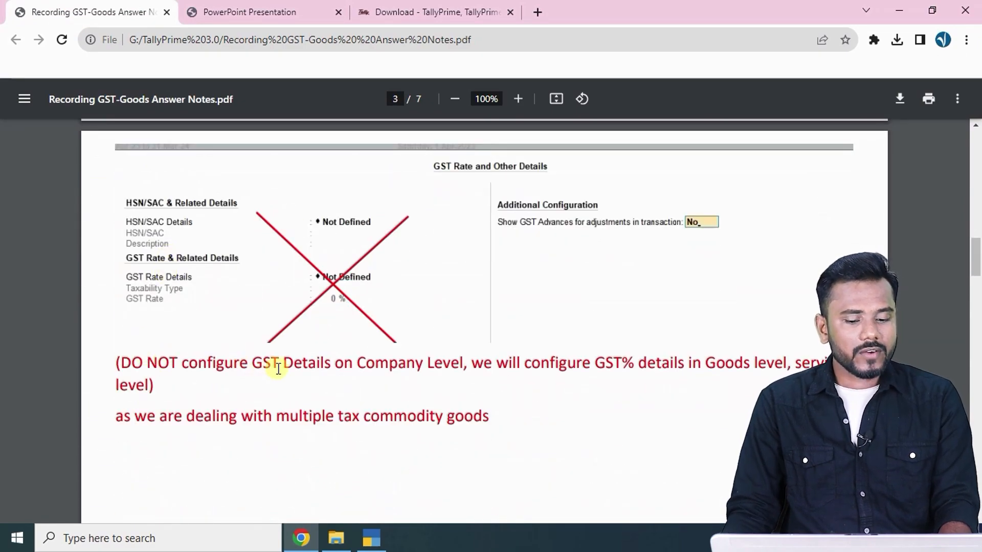
left_click_drag(353, 366, 780, 365)
left_click(127, 419)
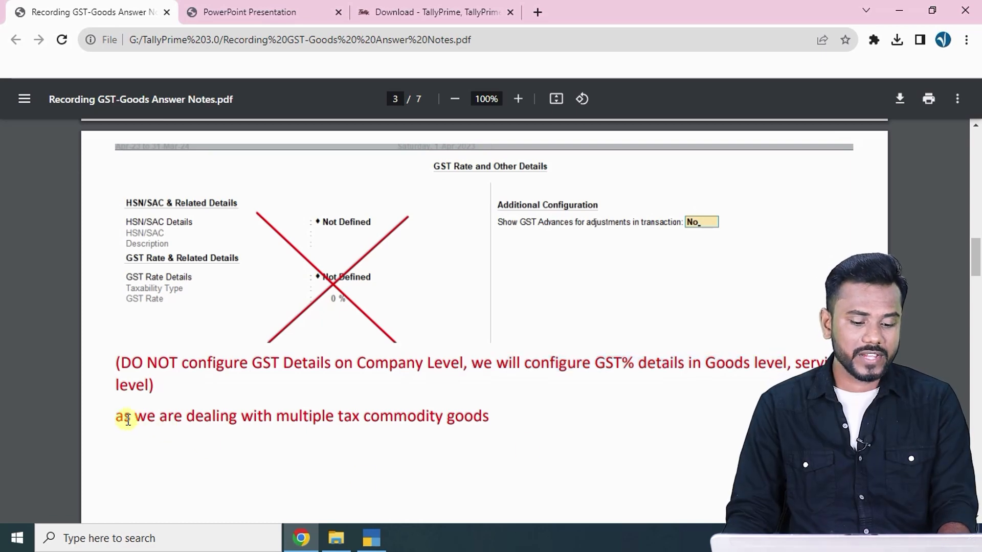
left_click_drag(128, 419, 542, 415)
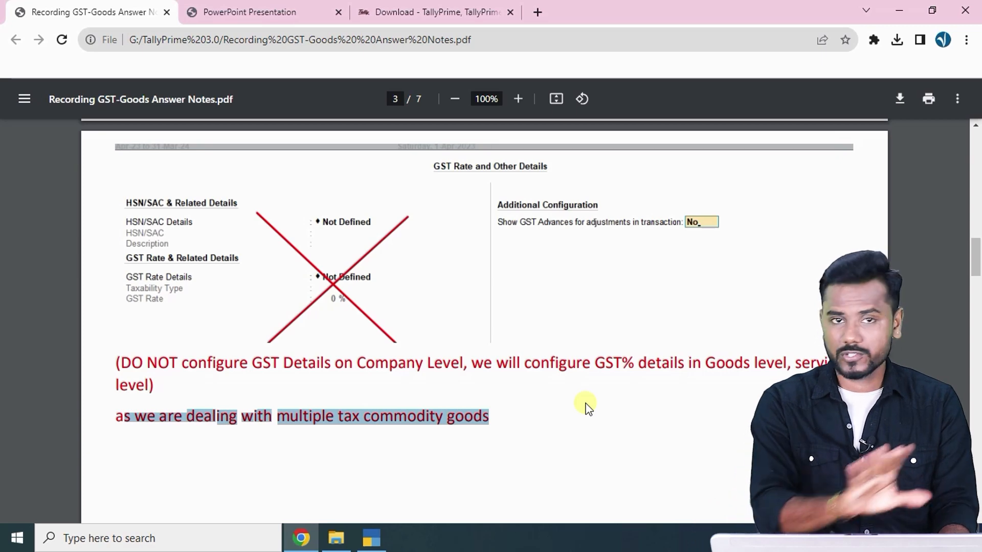
key("alt+Tab")
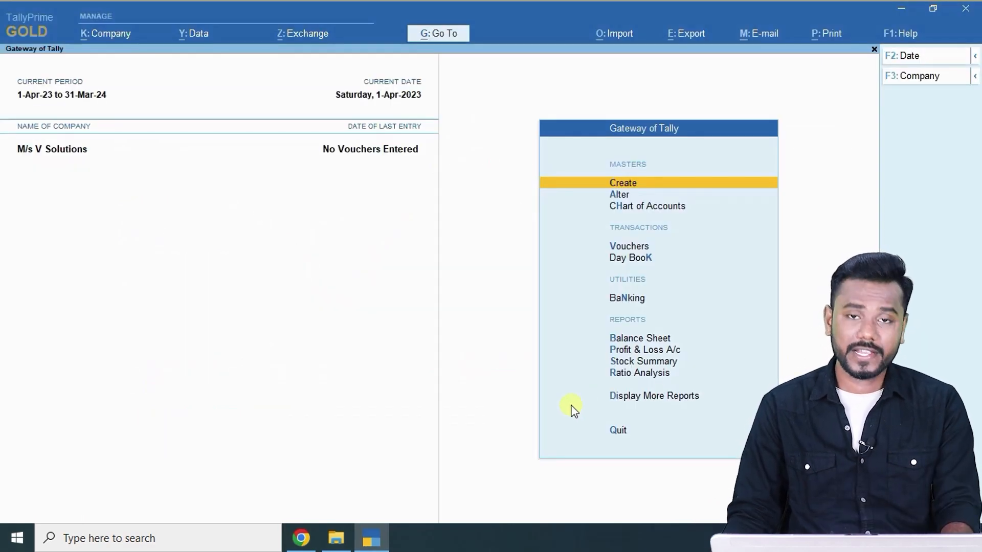
key("alt+Tab")
scroll(278, 168, "down", 3)
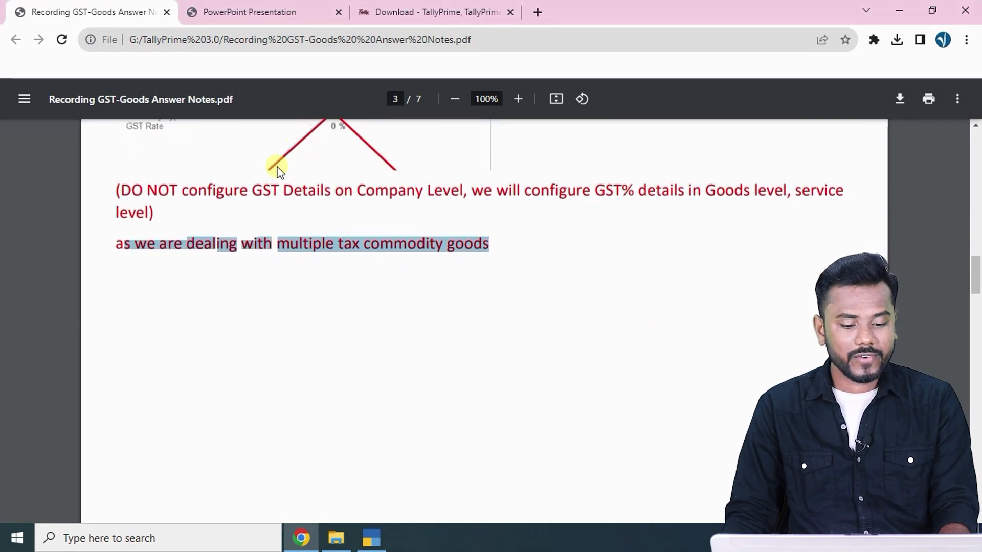
Highlight the Step-2: Create Common Ledgers heading and Gateway of Tally > Ledgers path, checking the ledger list.
scroll(277, 169, "down", 6)
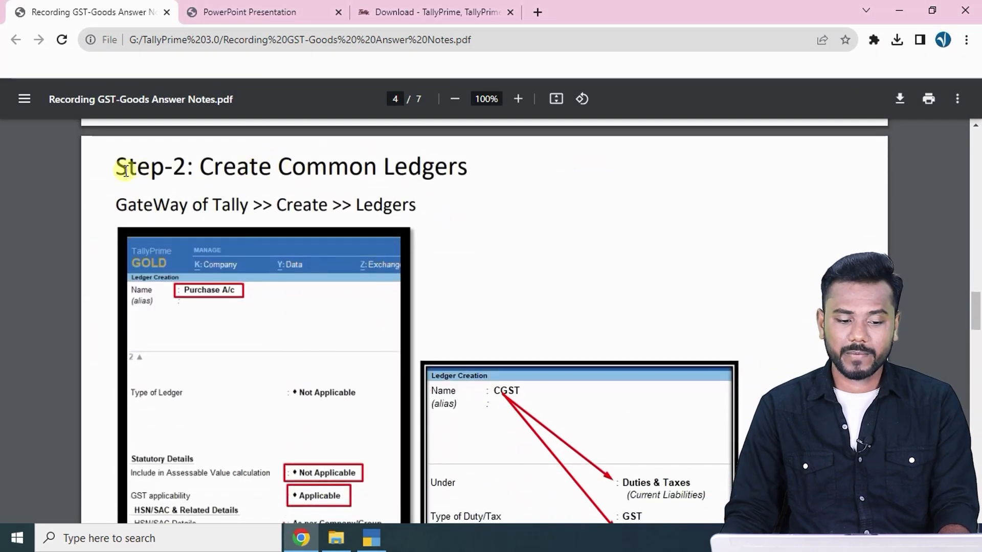
left_click_drag(125, 171, 494, 169)
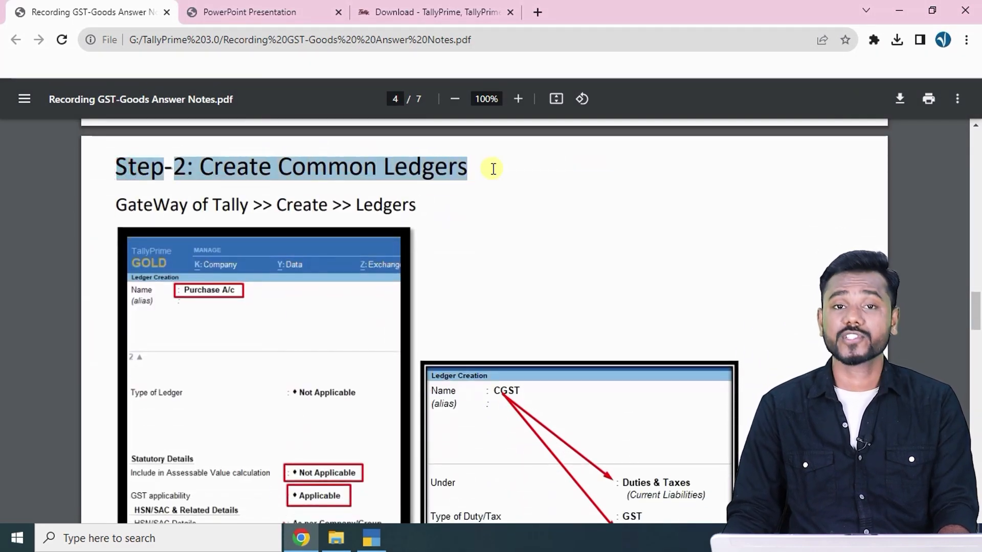
left_click(255, 12)
scroll(257, 265, "up", 5)
scroll(259, 269, "up", 6)
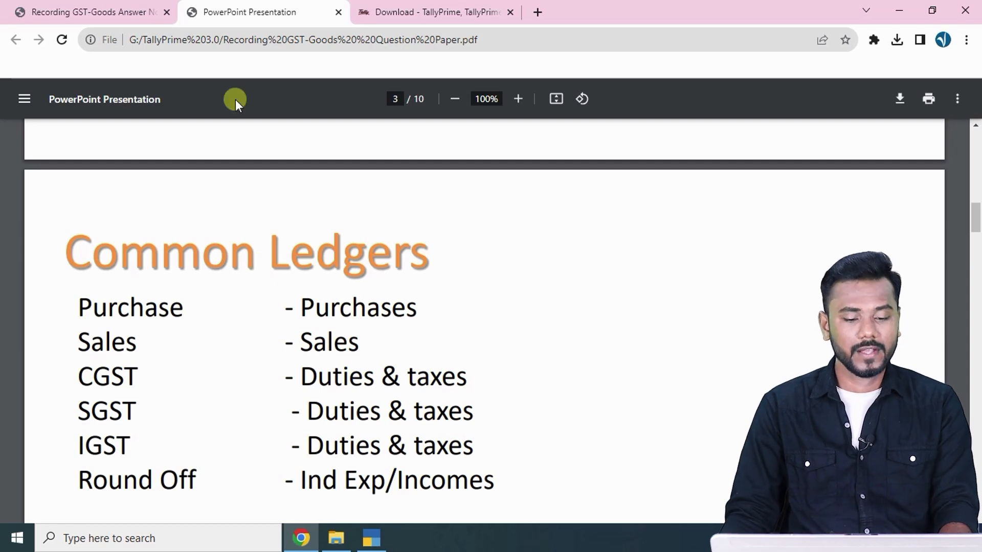
left_click(115, 11)
left_click_drag(117, 207, 455, 204)
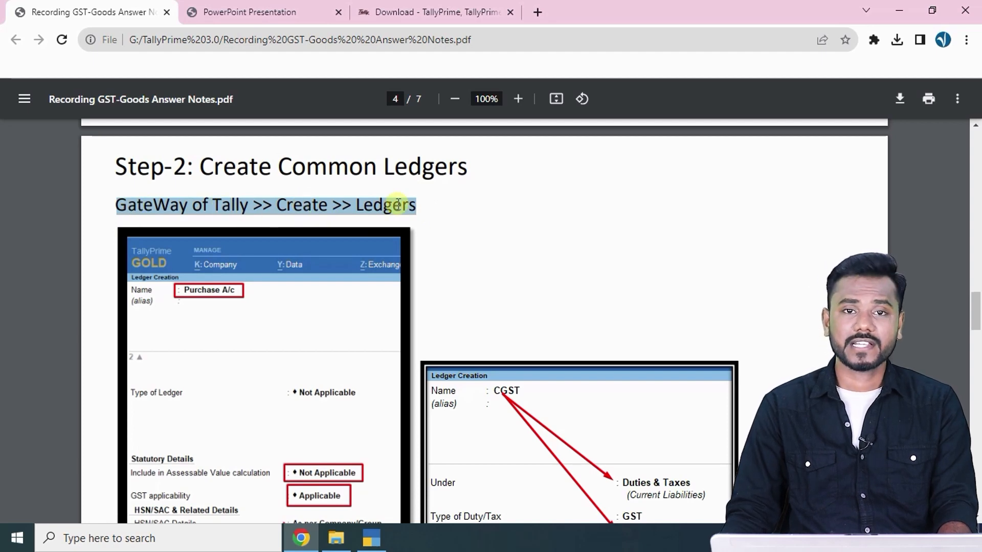
key("alt+Tab")
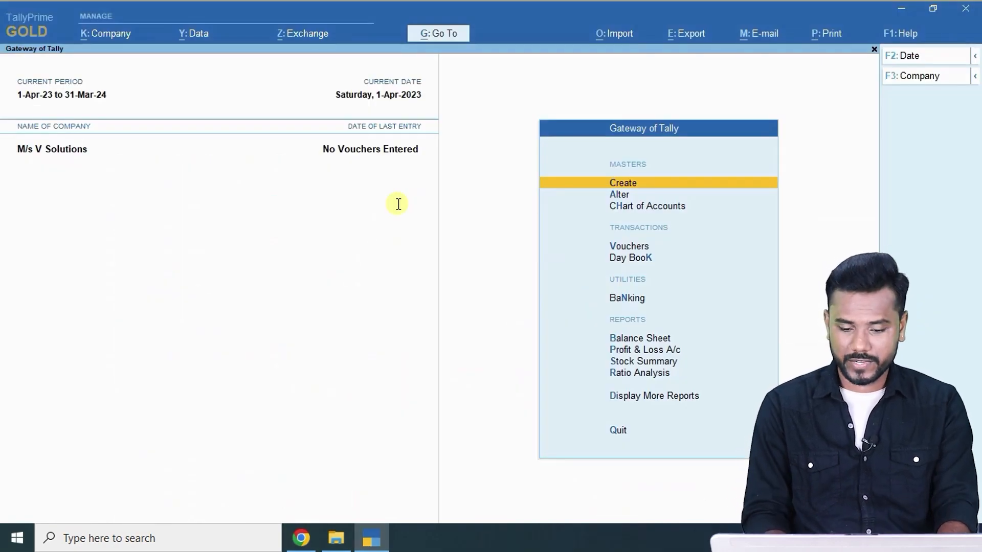
Create a ledger named 'Purchase' under Purchase Accounts.
key("Return")
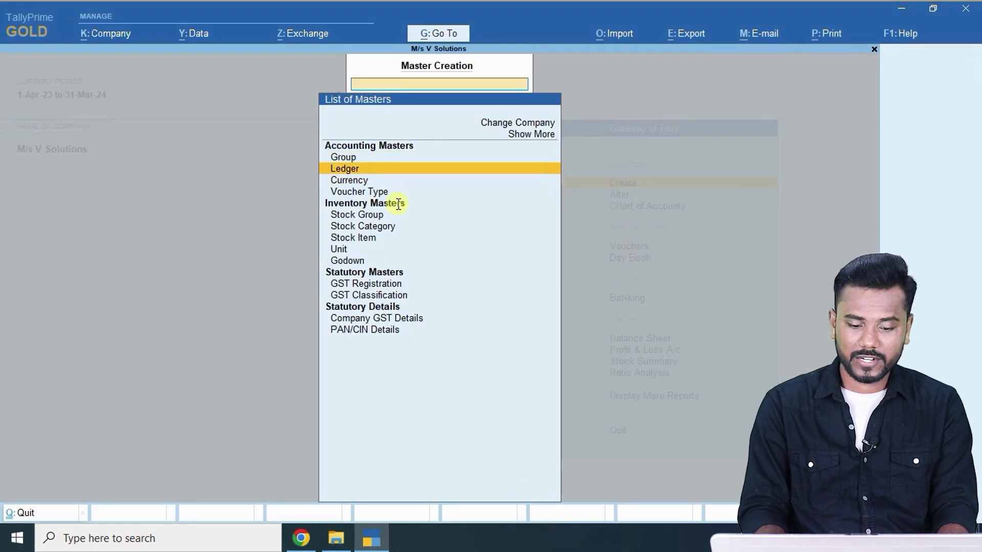
key("Return")
key("alt+Tab")
left_click(250, 12)
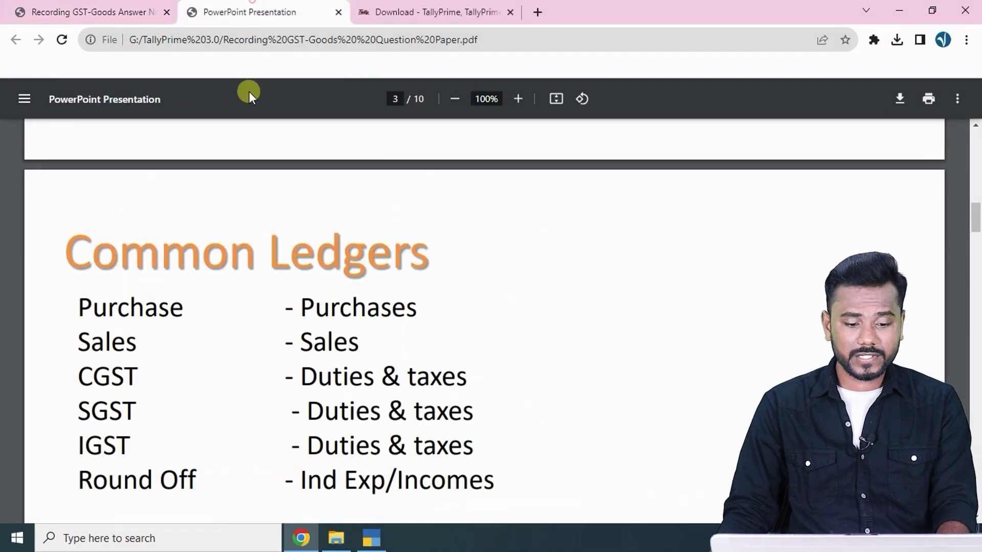
key("alt+Tab")
type("Pur")
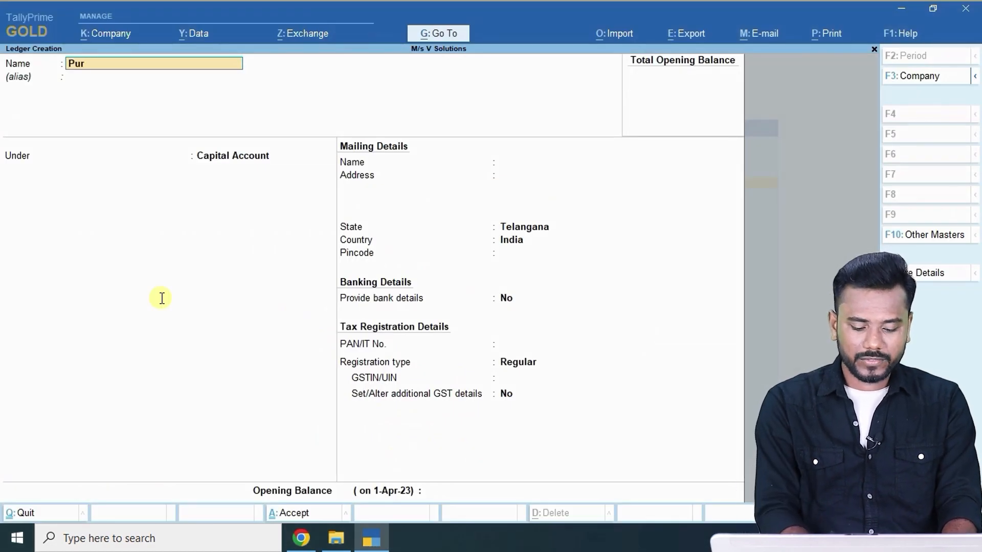
type("chase")
key("Return")
type("Pu")
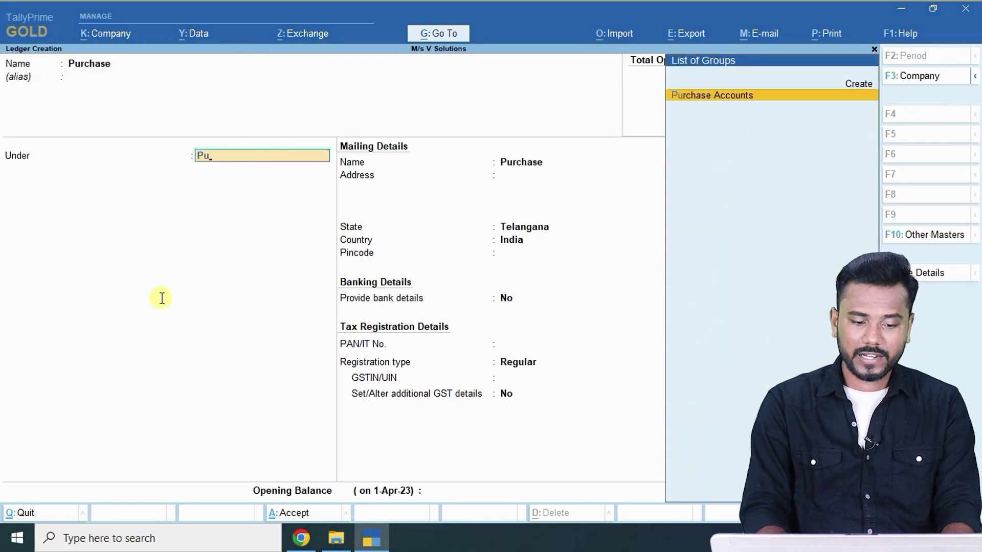
key("Return")
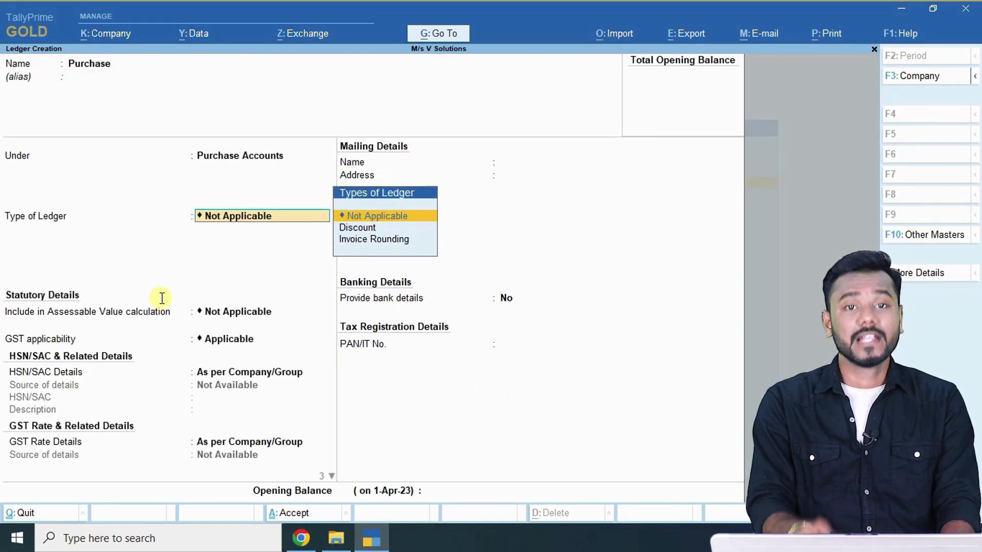
Keep type Not Applicable and GST Applicable, set Type of Supply to Goods, and accept the ledger.
key("Down")
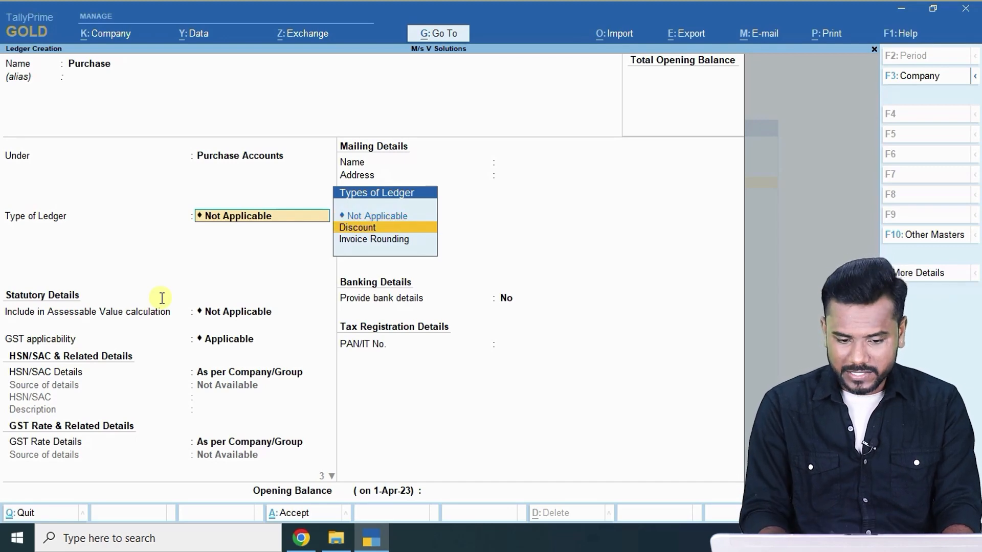
key("Down")
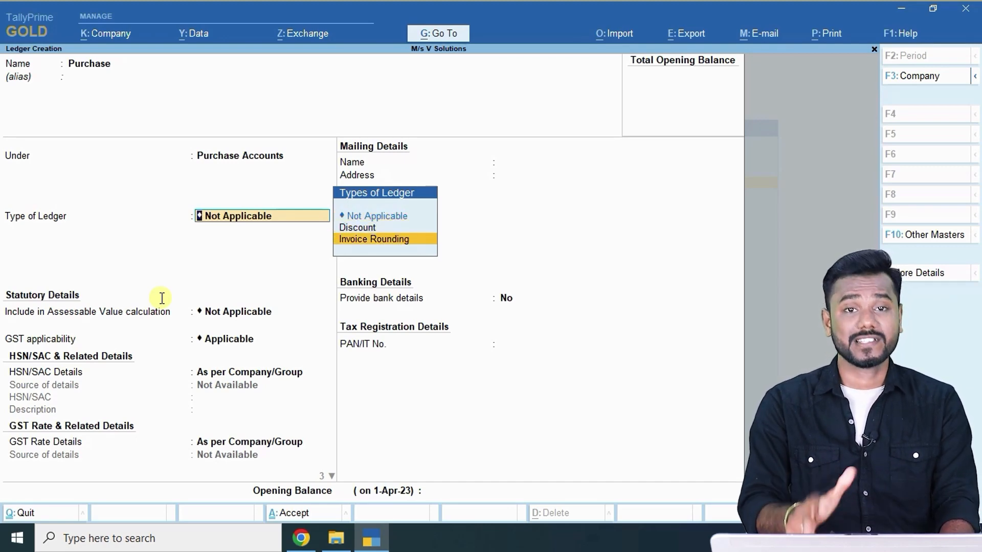
key("Up")
key("Up")
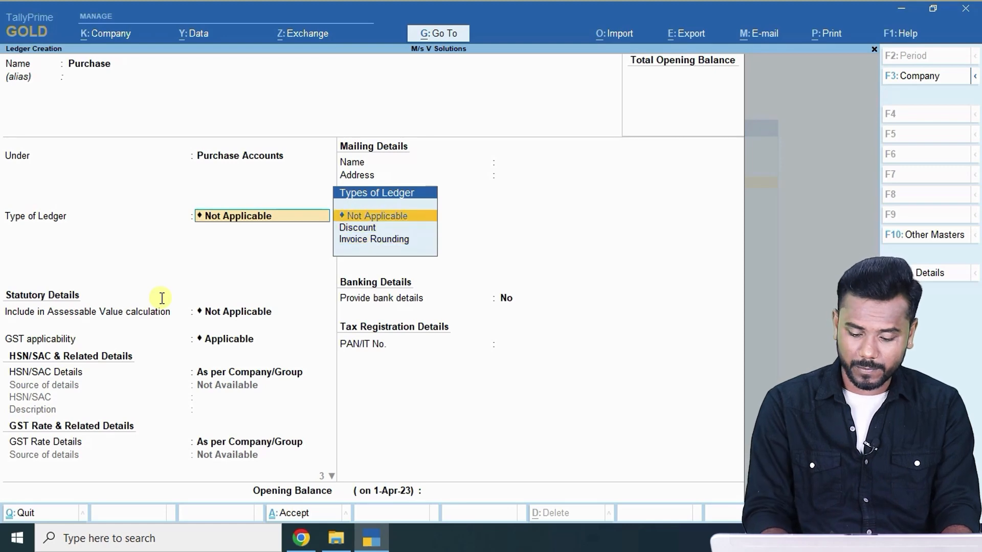
key("Return")
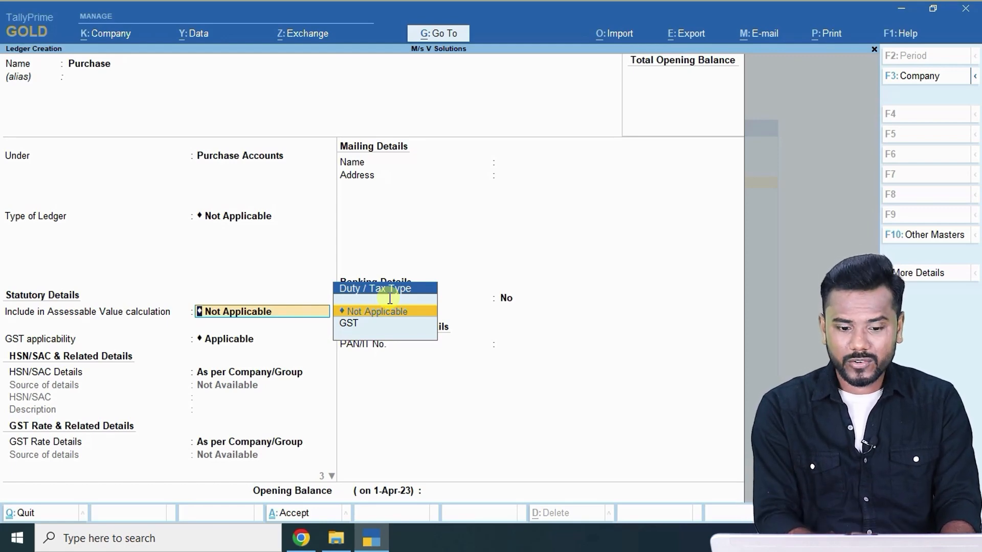
key("Return")
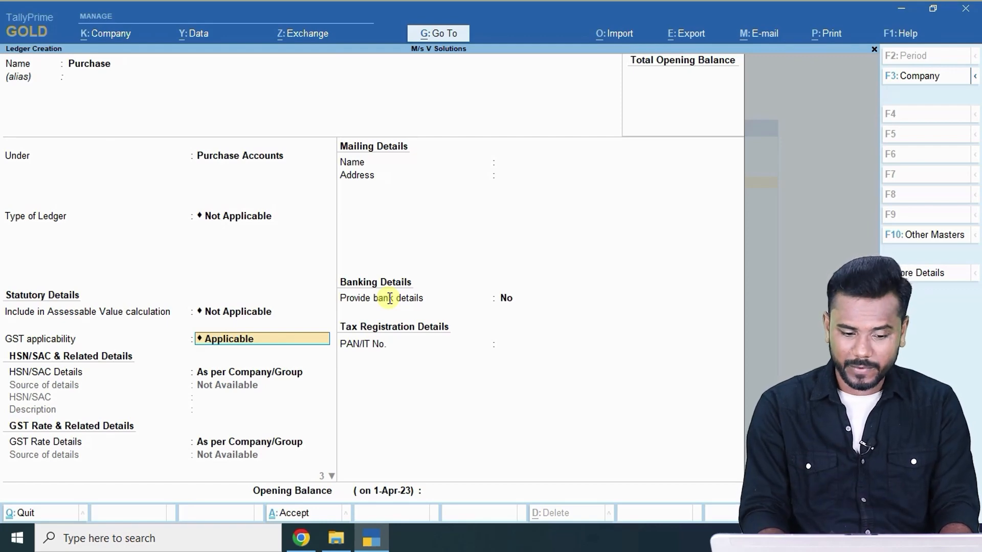
key("Return")
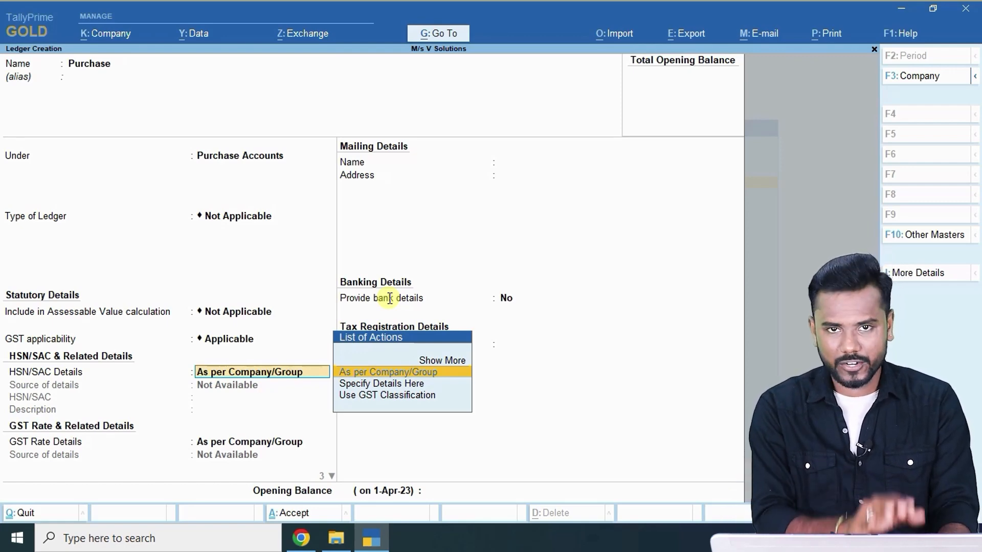
key("Return")
key("Return")
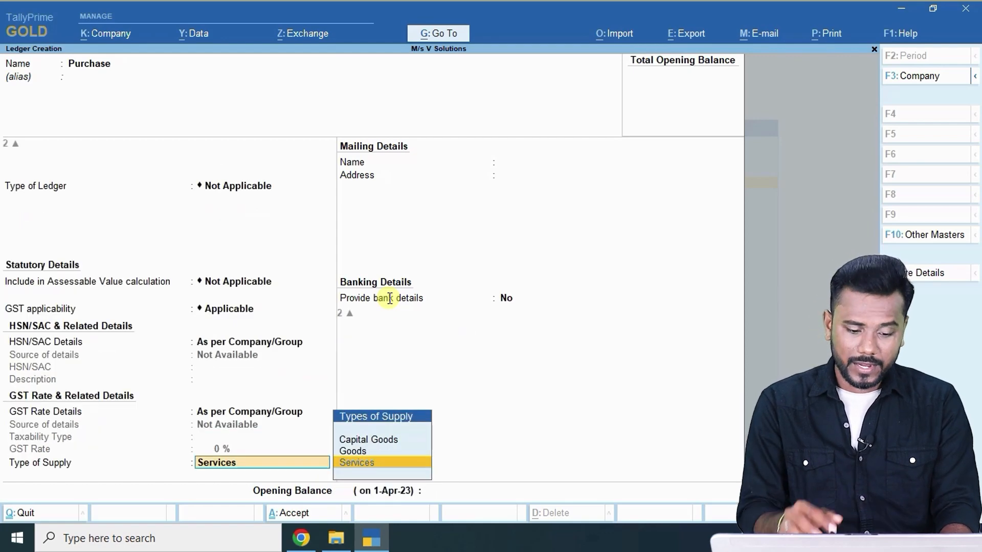
key("Up")
key("Return")
key("Return")
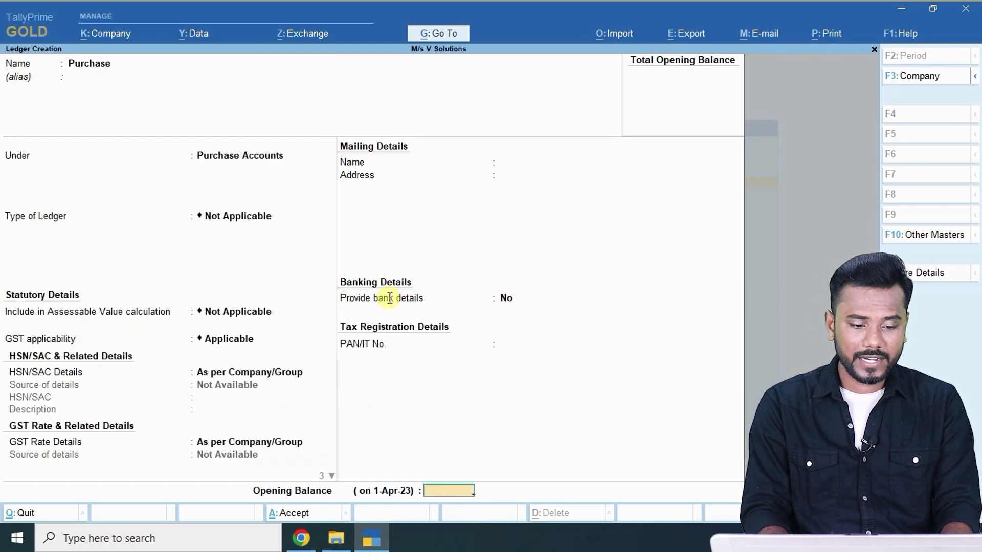
key("Return")
key("Return")
key("alt+Tab")
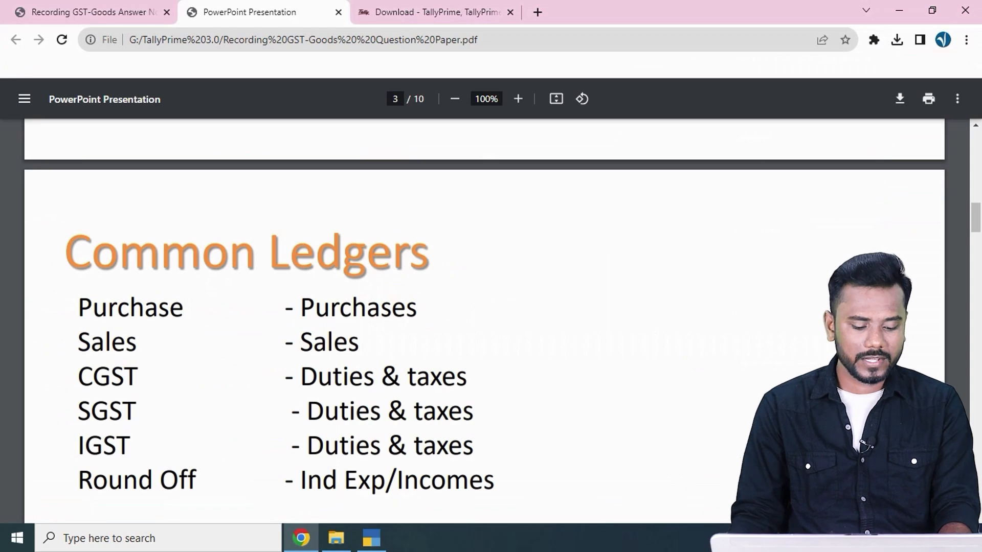
Create the Sales ledger under Sales Accounts with GST applicable and Goods as the supply type.
key("alt+Tab")
type("Sa")
key("Return")
key("Return")
type("sa")
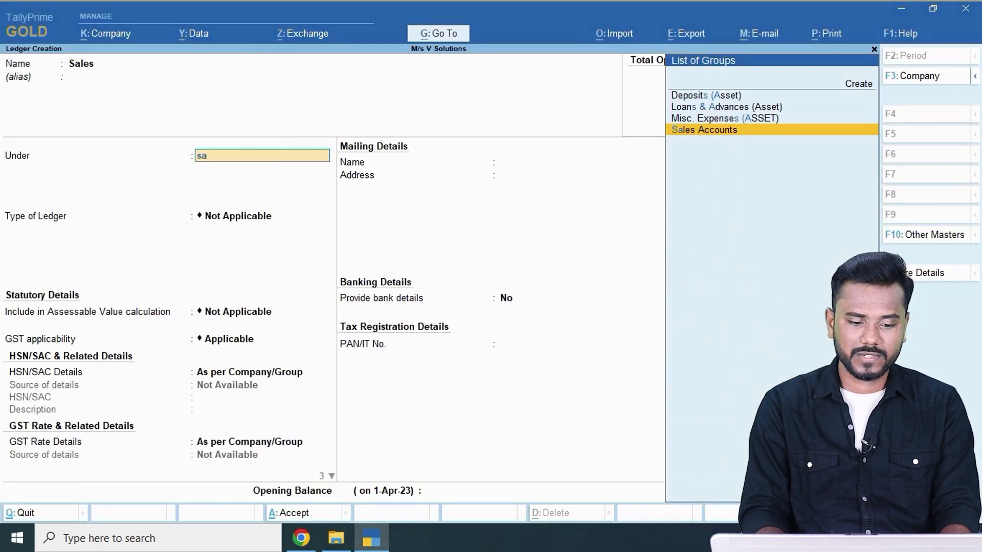
key("Return")
key("BackSpace")
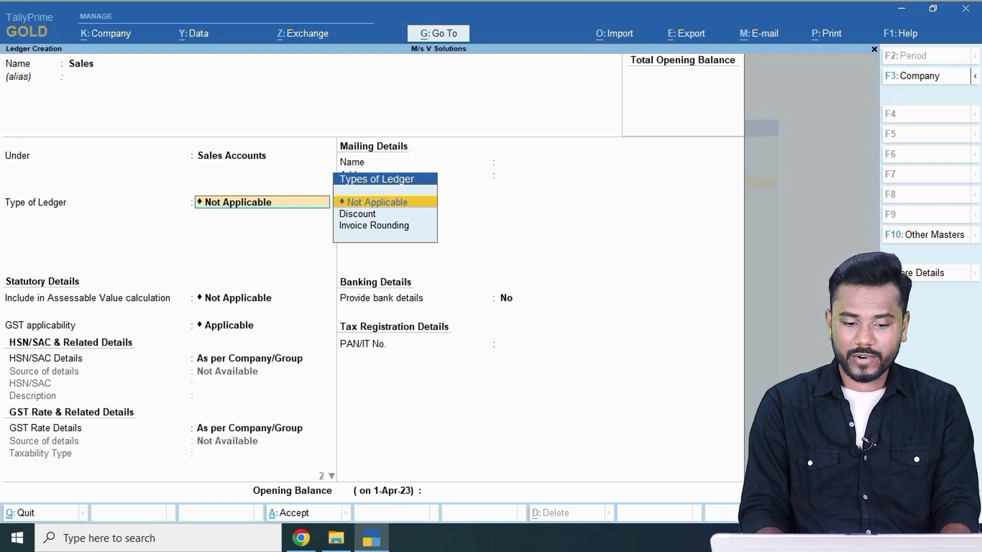
key("Return")
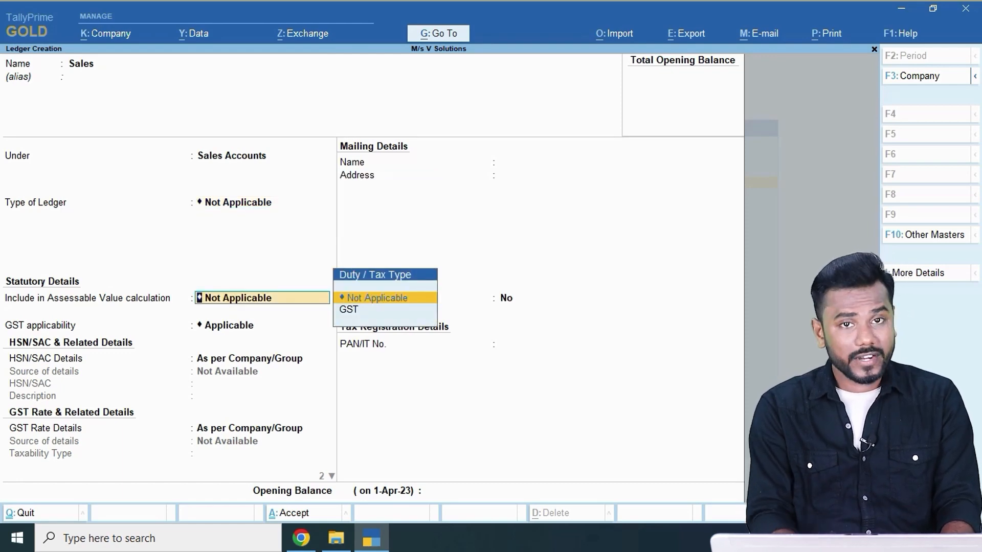
key("Return")
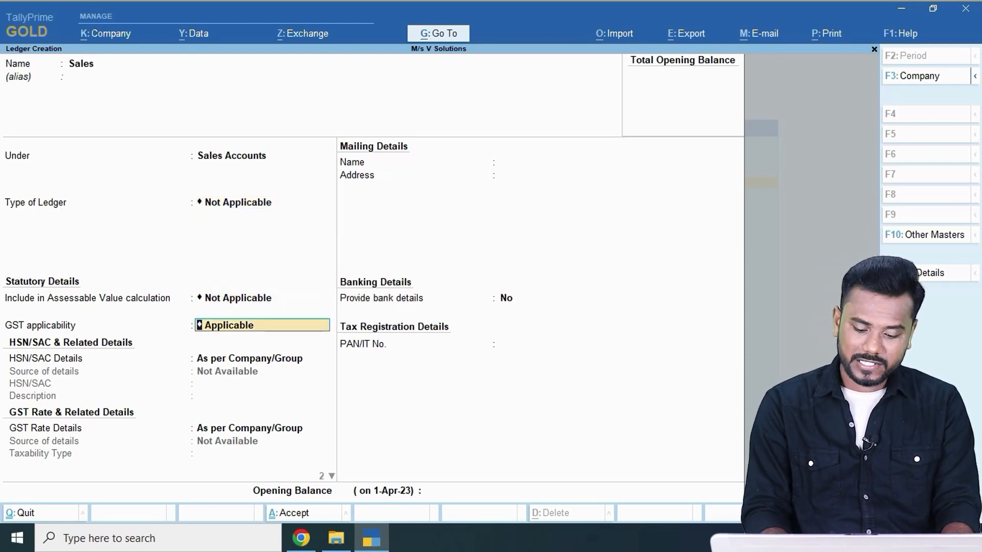
key("Return")
key("Return")
key("Return")
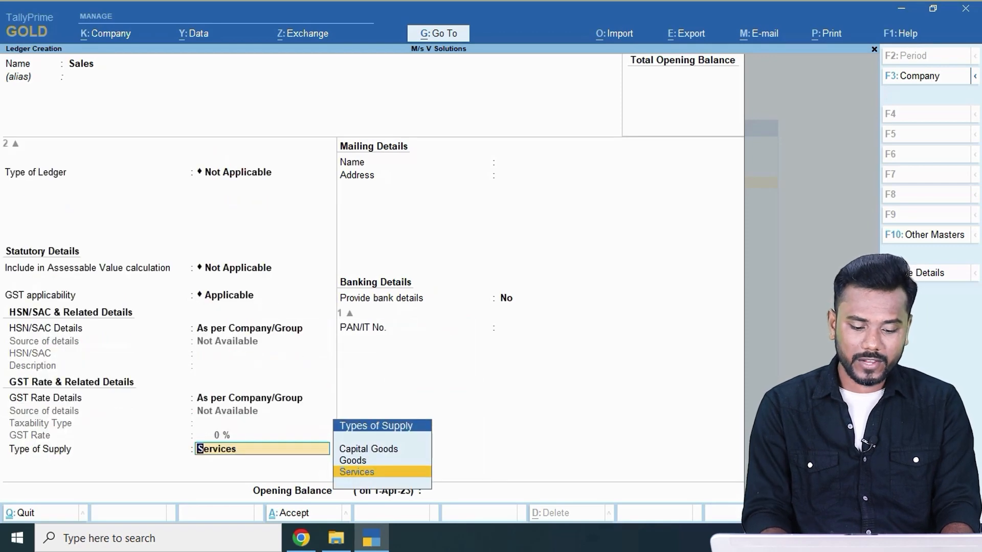
key("Up")
key("Return")
key("Return")
key("Return")
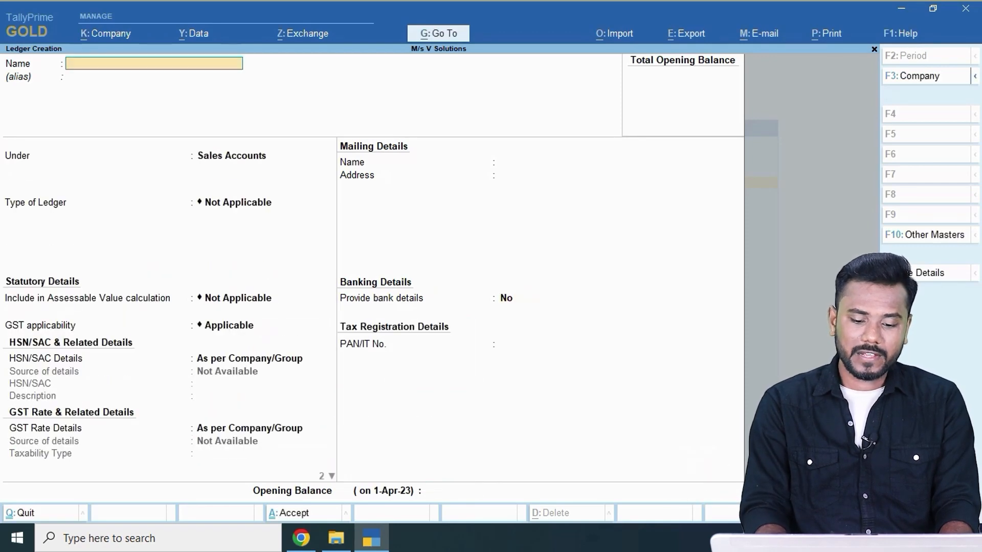
key("alt+Tab")
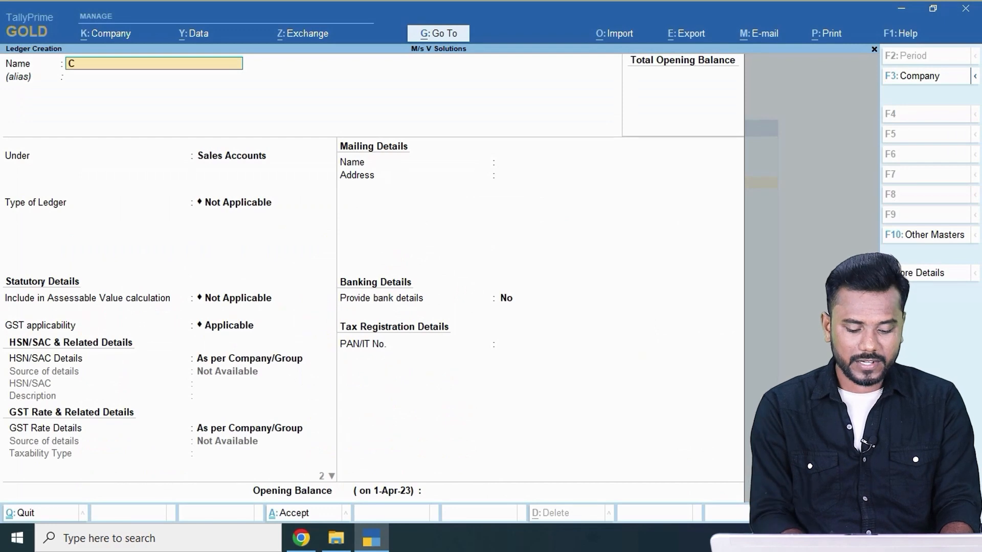
Create the CGST ledger under Duties & Taxes with GST duty type and CGST tax type.
type("GST")
key("Return")
key("Return")
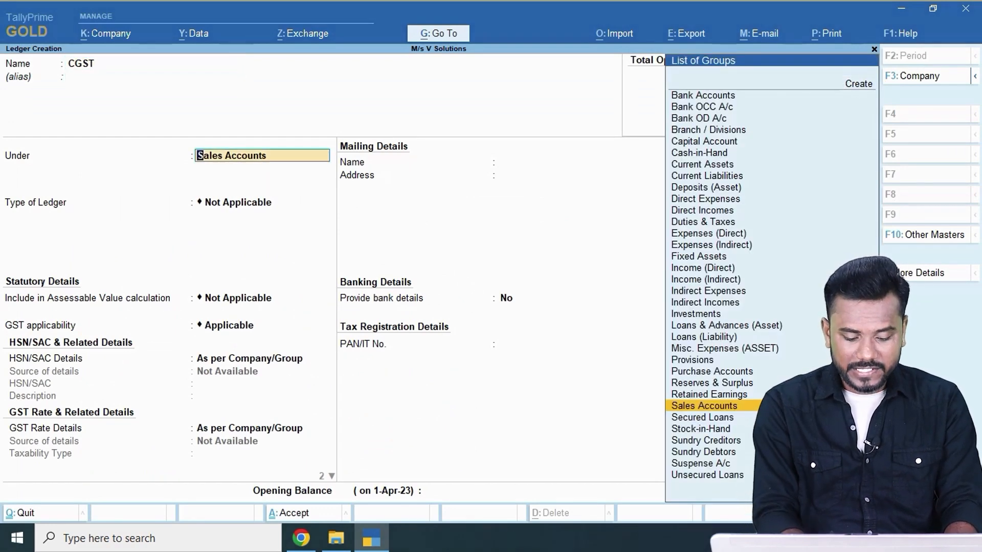
type("du")
key("Return")
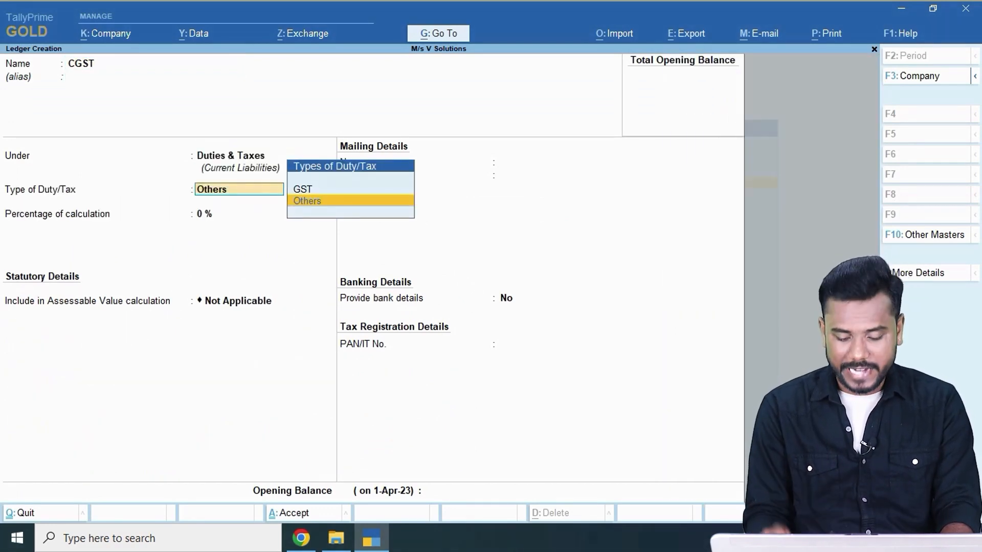
key("Up")
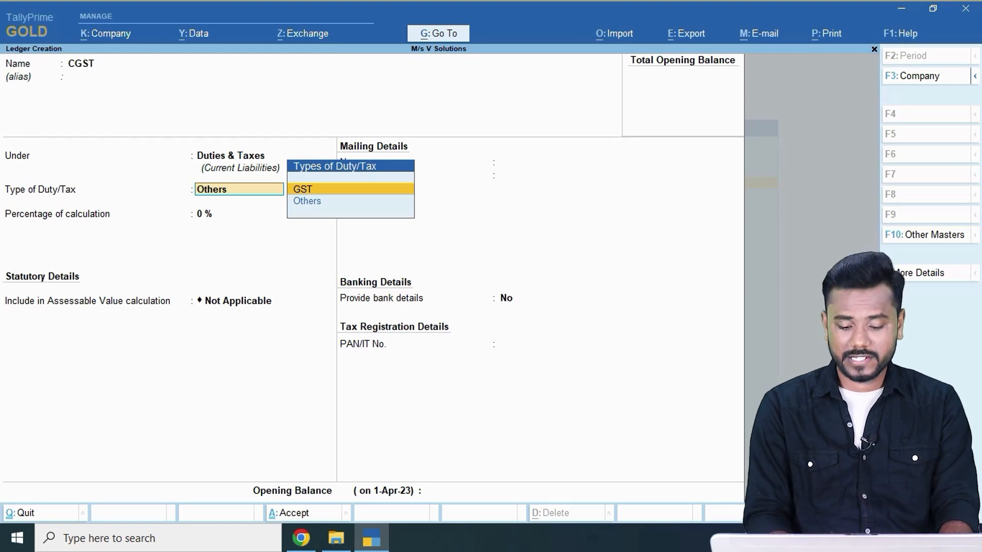
key("Return")
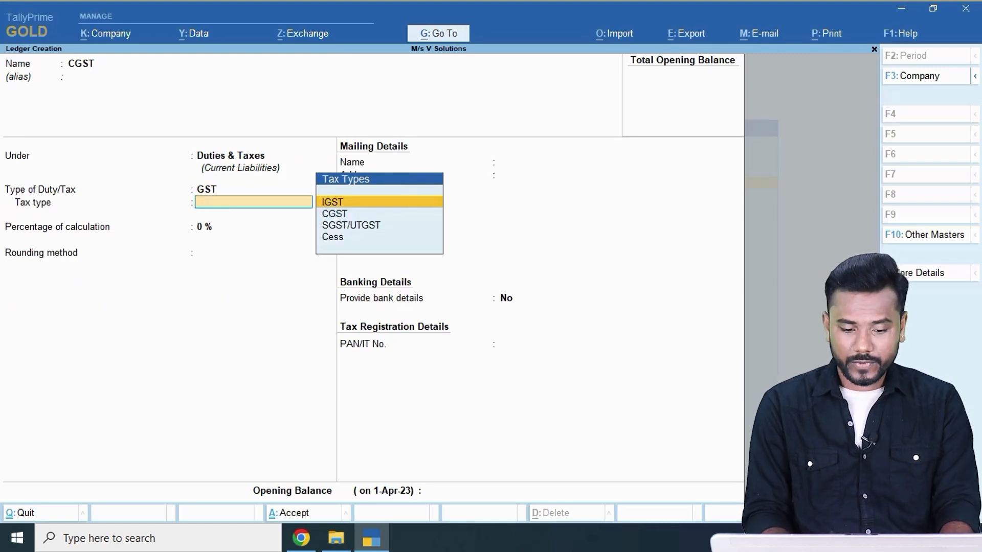
key("Down")
key("Down")
key("Up")
key("Return")
key("Return")
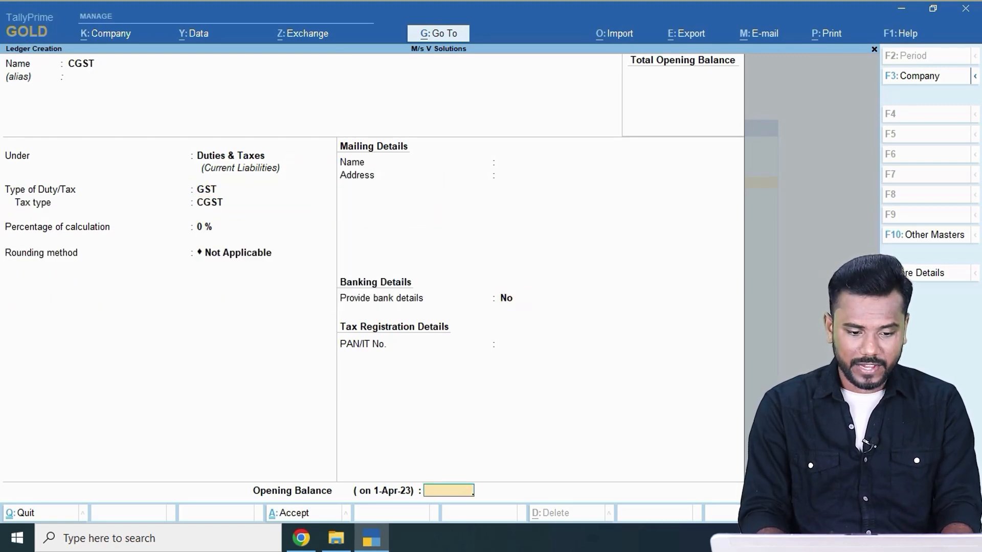
Create the SGST ledger under Duties & Taxes with GST duty type and SGST/UTGST tax type.
key("Return")
type("SGST")
key("Return")
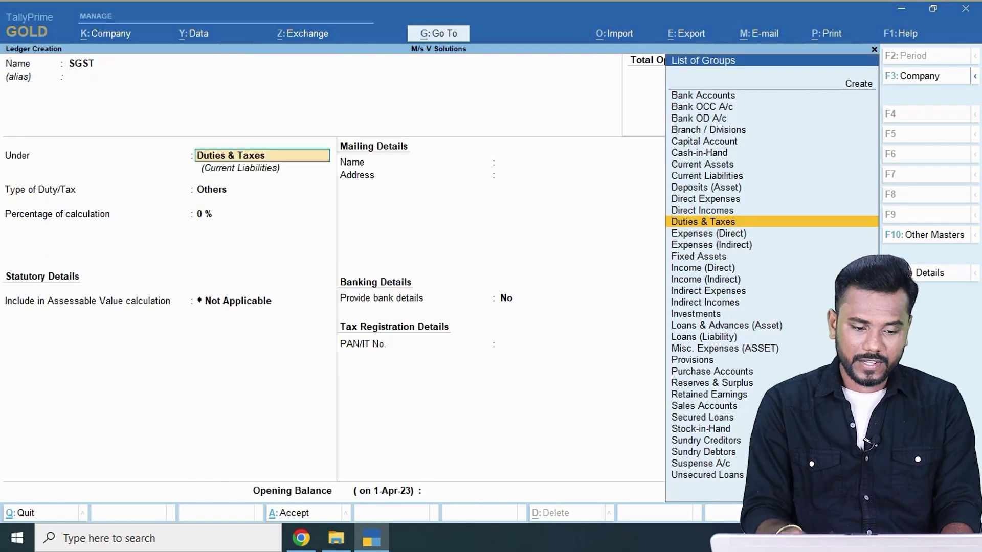
key("Return")
key("Up")
key("Return")
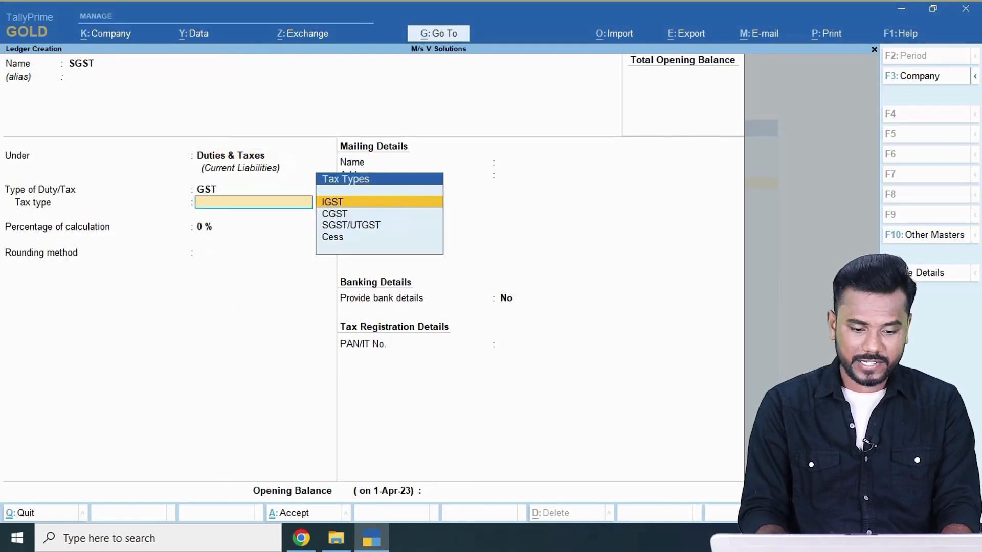
key("Down")
key("Down")
key("Return")
key("Return")
Fill in the IGST ledger under Duties & Taxes with GST duty type and IGST tax type.
key("Return")
key("Return")
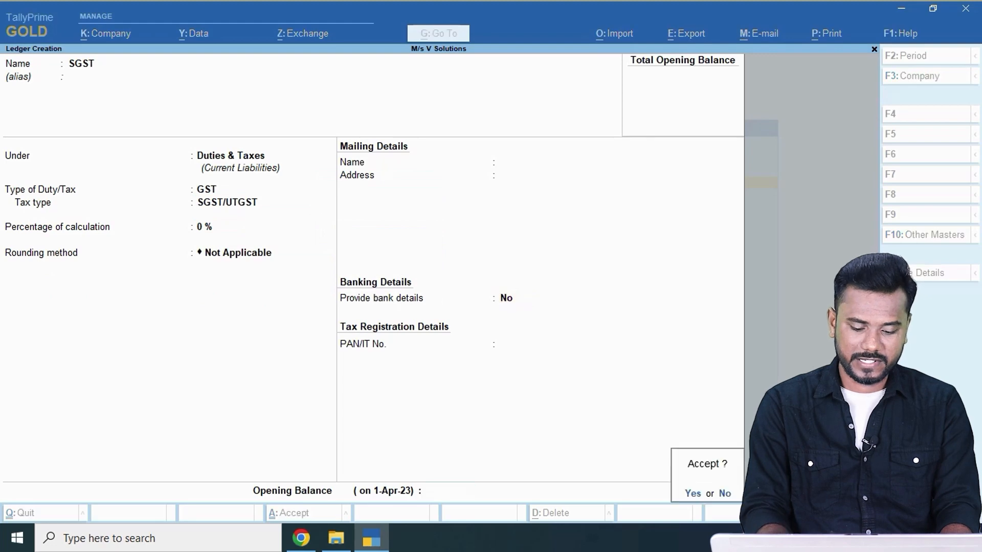
key("Return")
type("IGST")
key("Return")
key("Return")
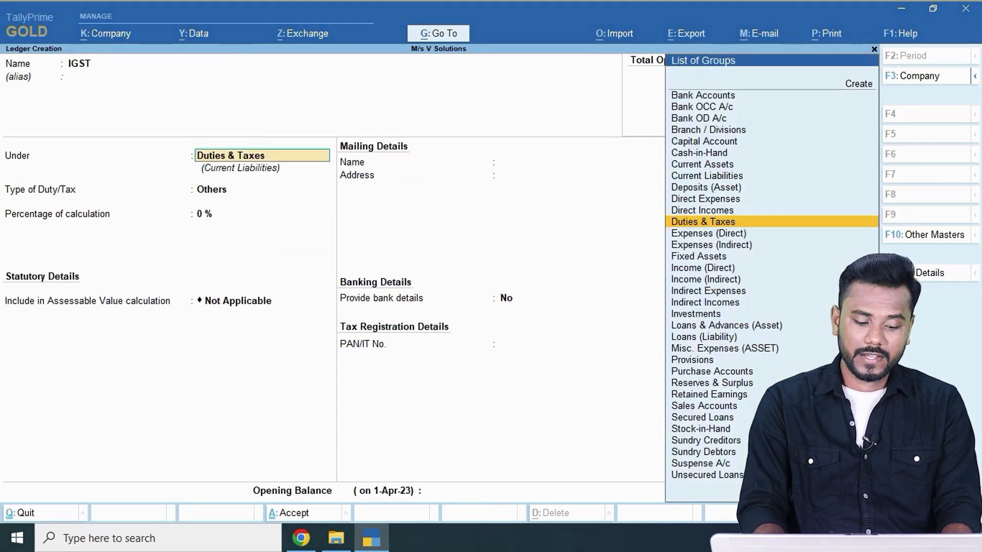
key("Return")
key("Up")
key("Return")
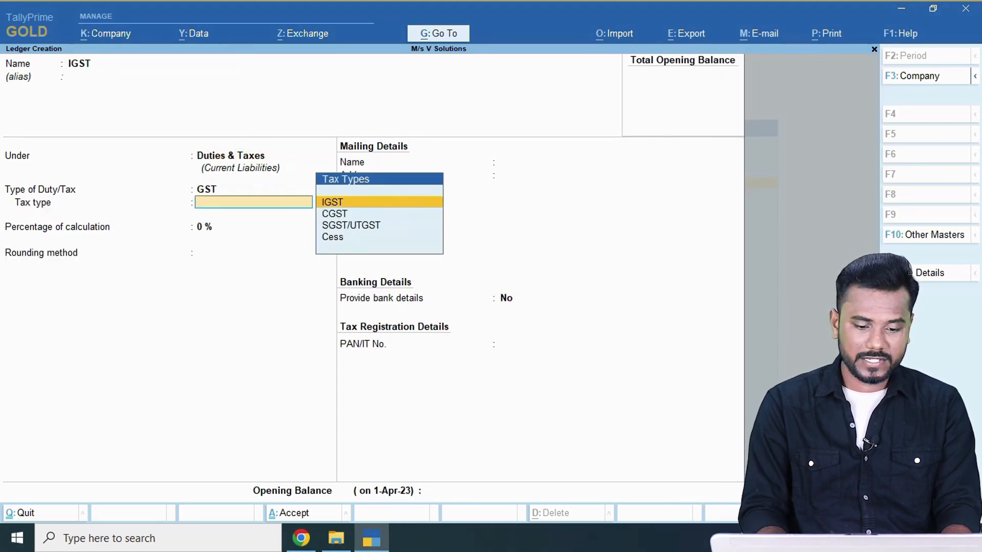
key("Return")
key("Return")
key("Return")
key("Return")
key("Return")
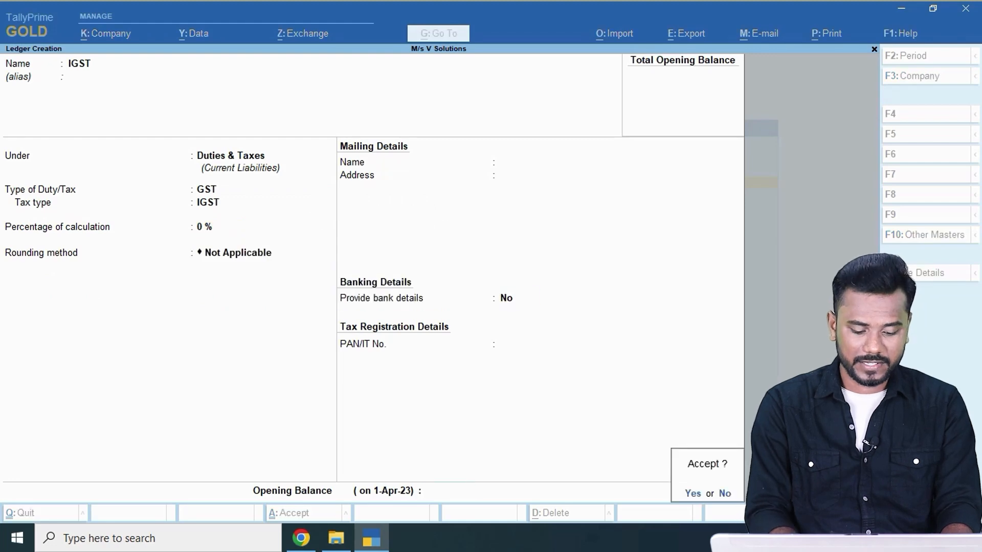
key("Return")
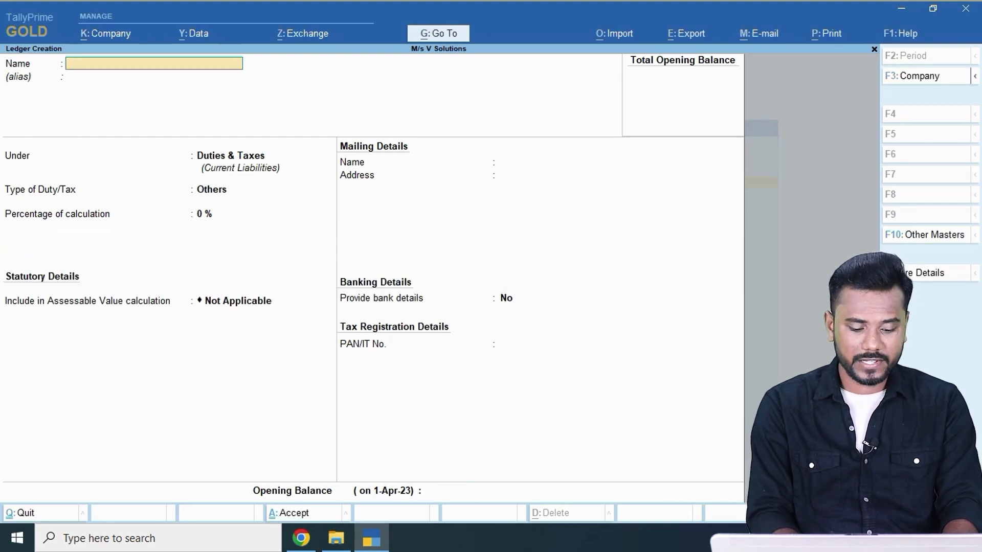
Save a 'Round off' ledger under Indirect Expenses as Invoice Rounding, Normal Rounding, limit 1.
type("Round off")
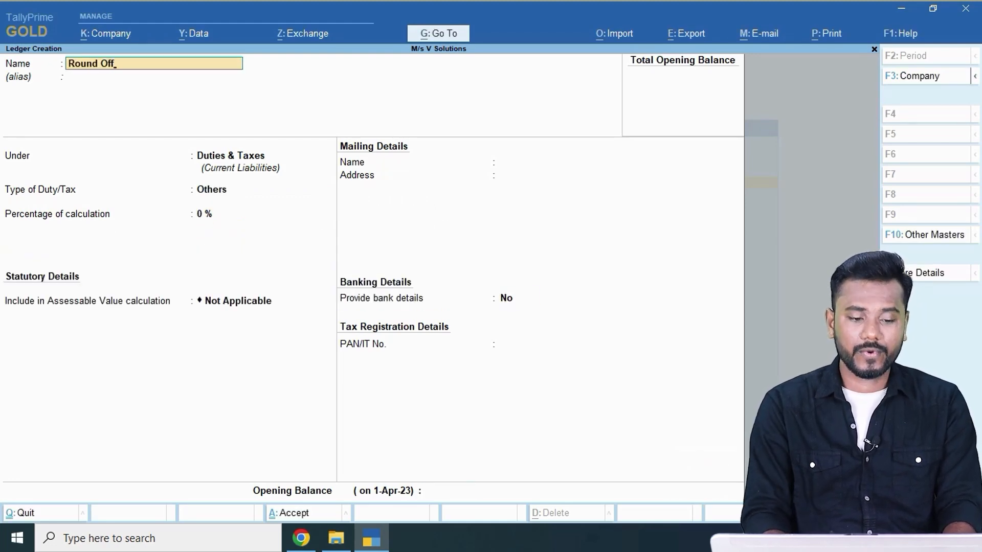
key("Return")
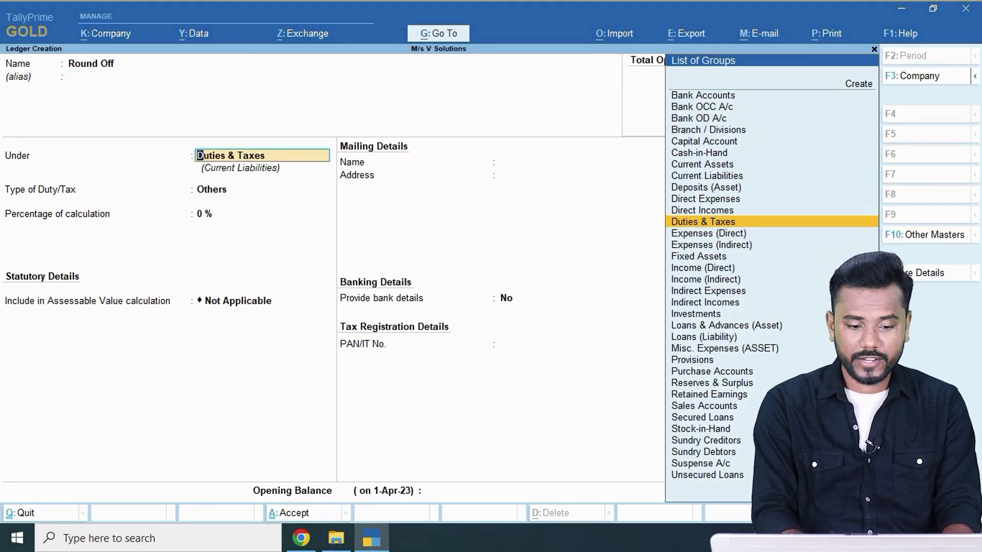
type("Ind")
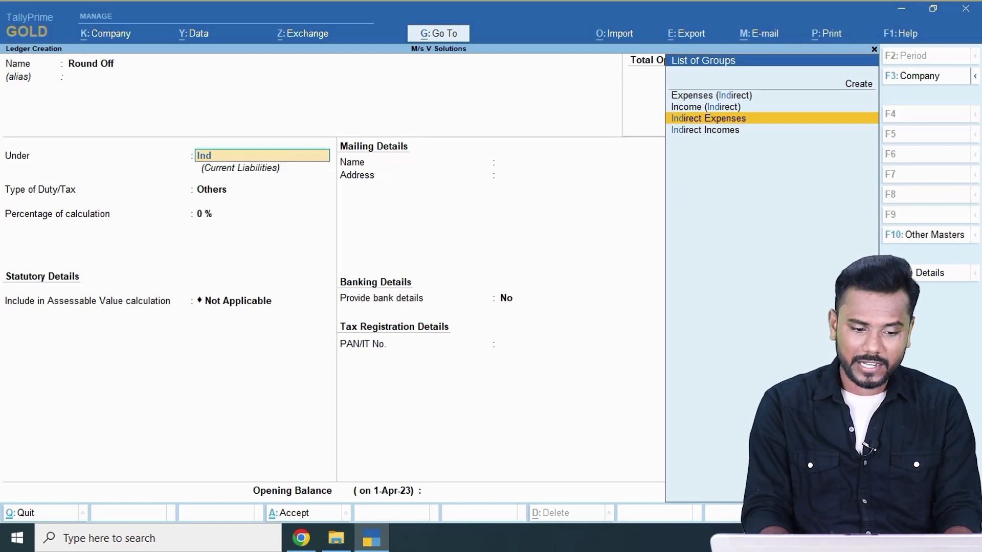
key("Return")
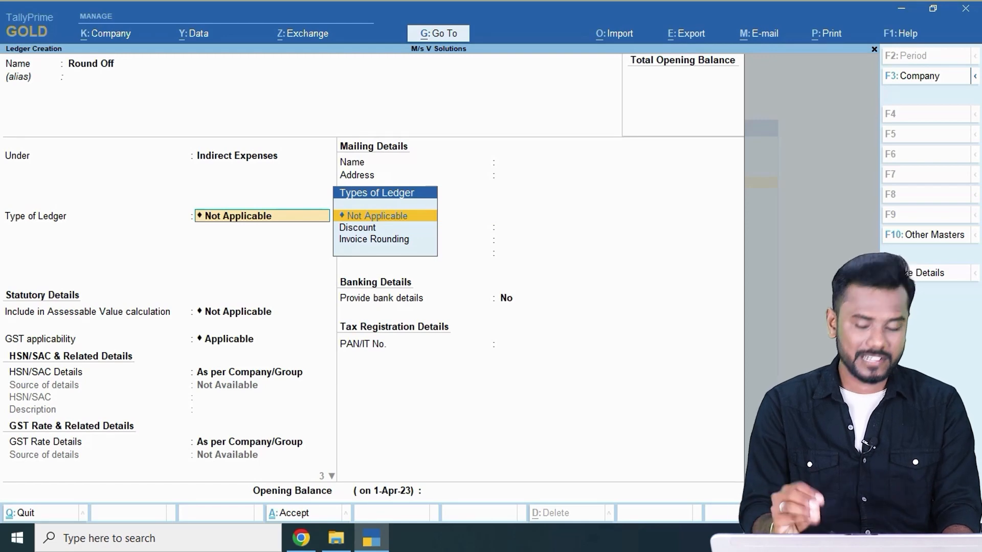
key("Down")
key("Down")
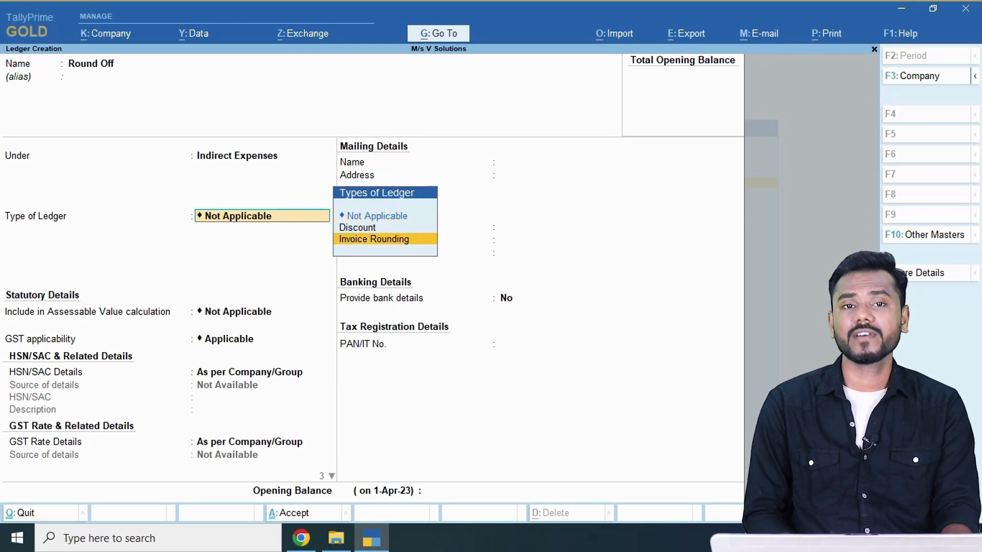
key("Return")
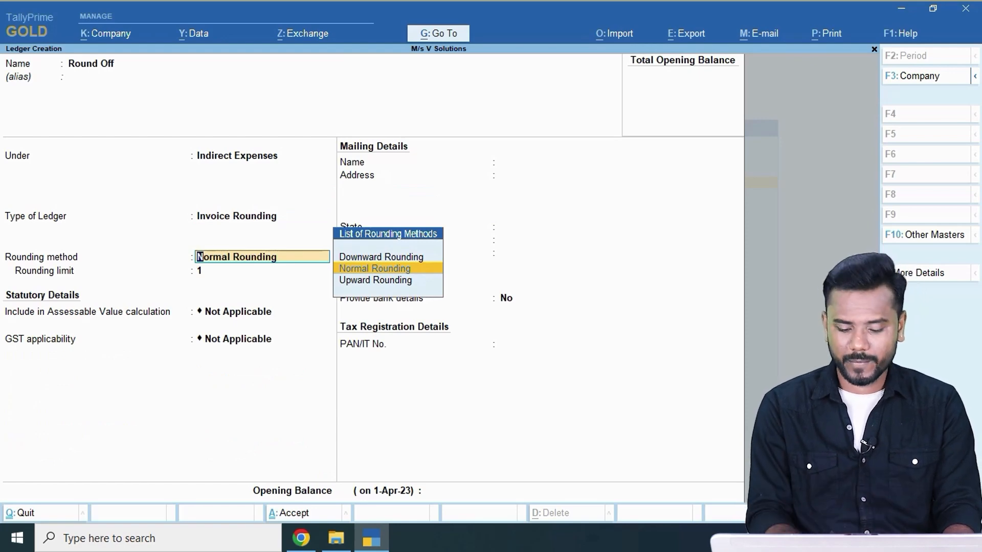
key("Return")
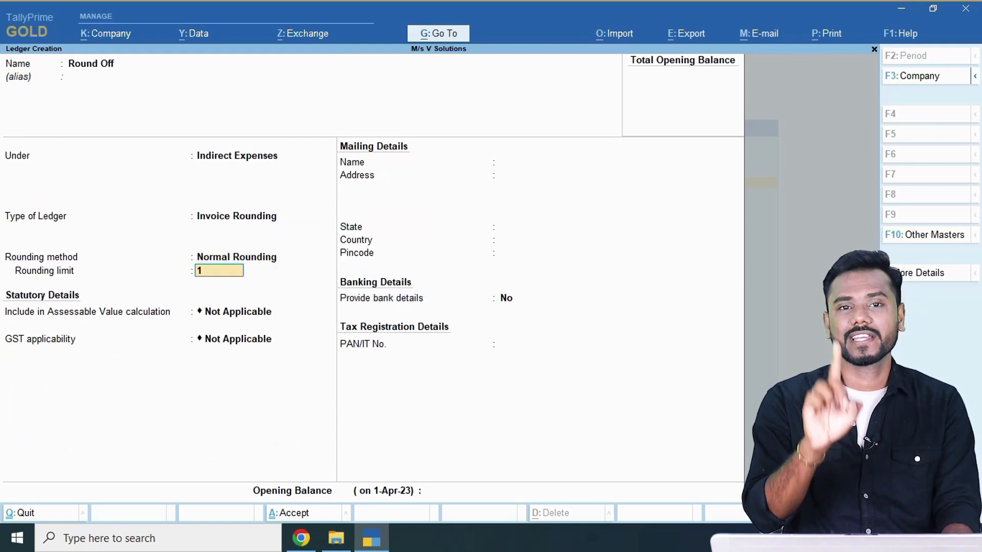
key("Return")
key("ctrl+a")
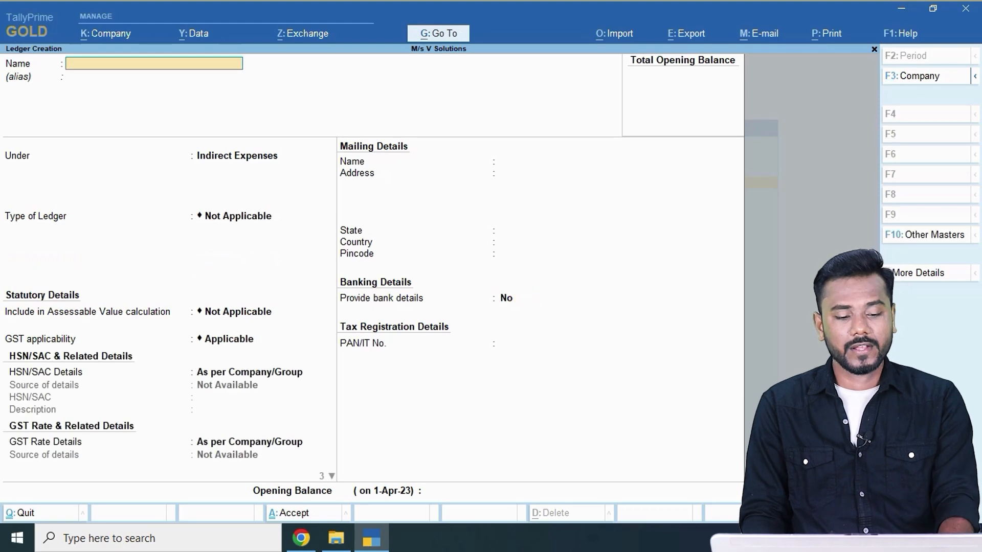
Leave ledger creation and scroll the answer notes PDF to the Step-3 Create Stock Items section.
key("Escape")
key("Escape")
key("alt+Tab")
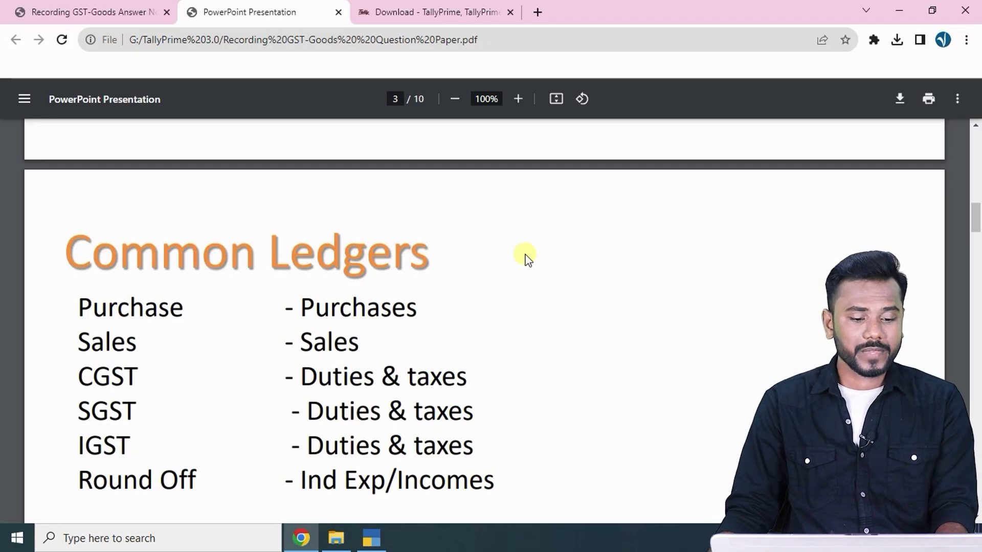
left_click(97, 11)
left_click_drag(223, 170, 467, 169)
scroll(338, 296, "down", 3)
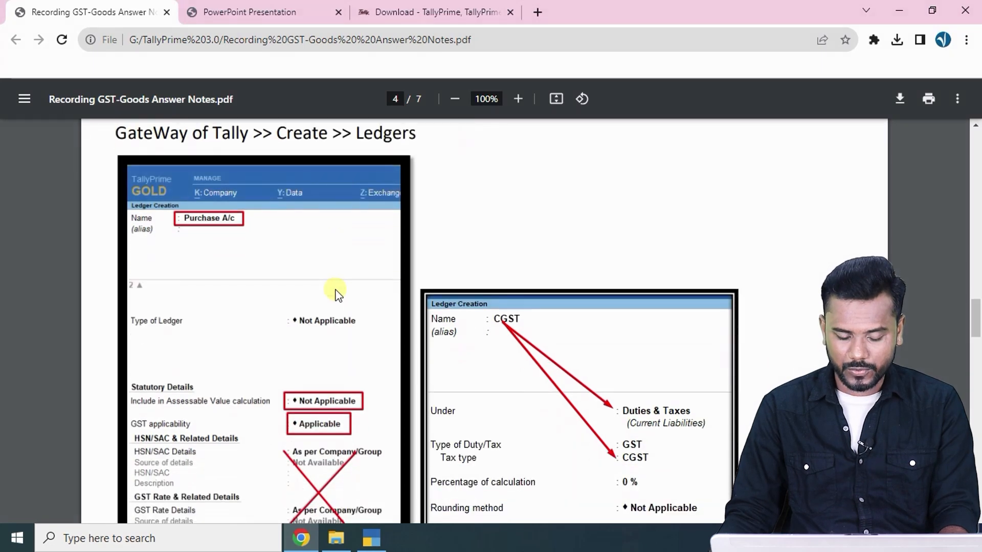
scroll(278, 290, "up", 1)
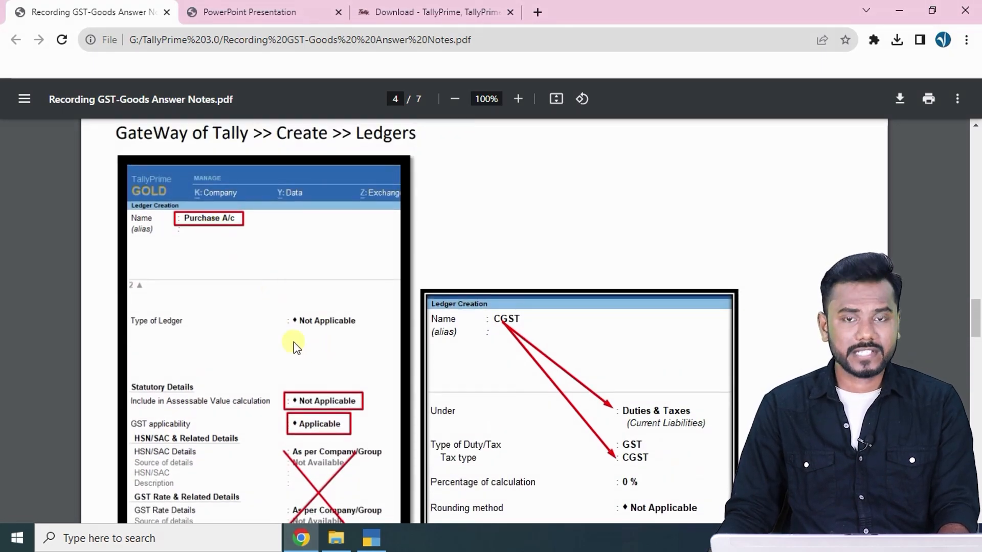
scroll(322, 353, "down", 3)
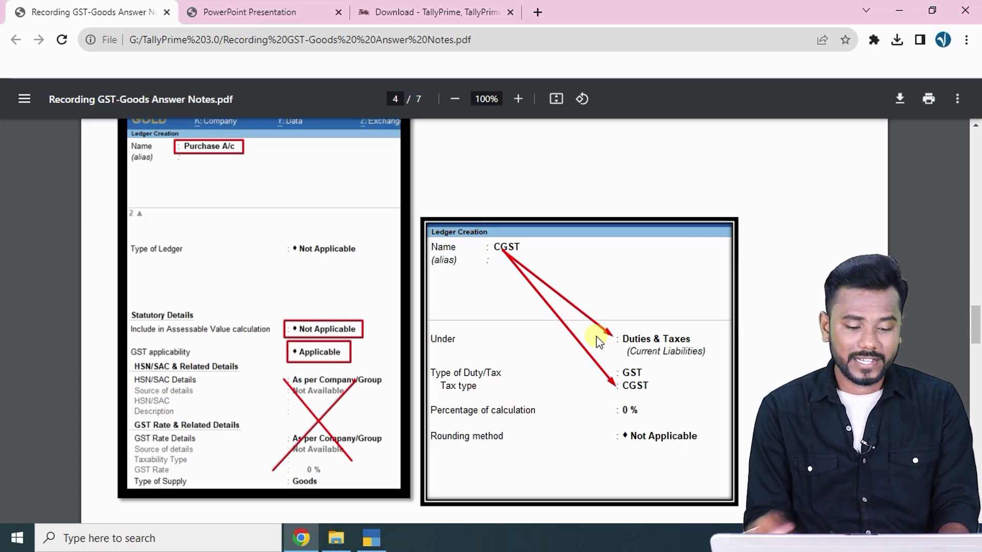
scroll(313, 295, "down", 7)
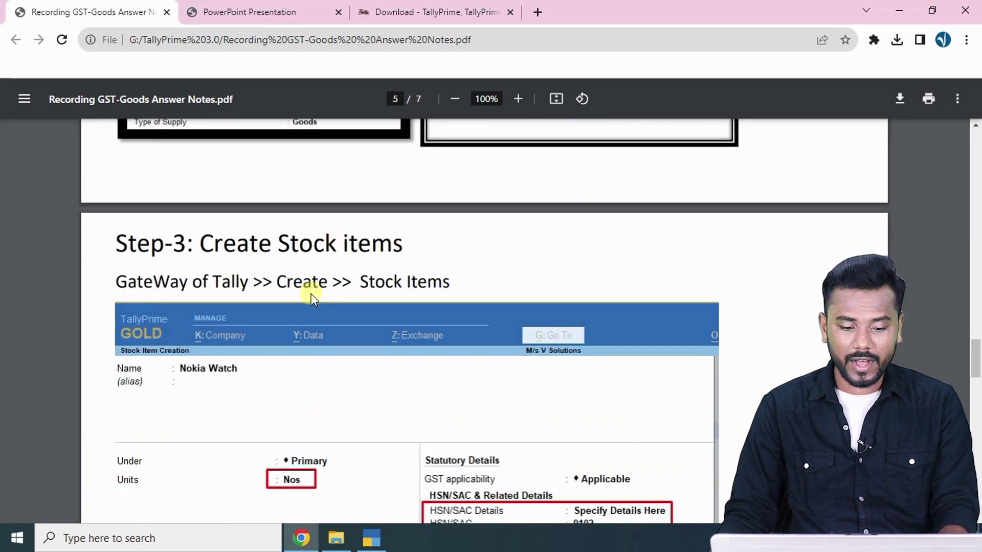
Highlight the Step-3 heading and its Gateway > Create > Stock Items path, then return to TallyPrime.
left_click_drag(175, 249, 415, 250)
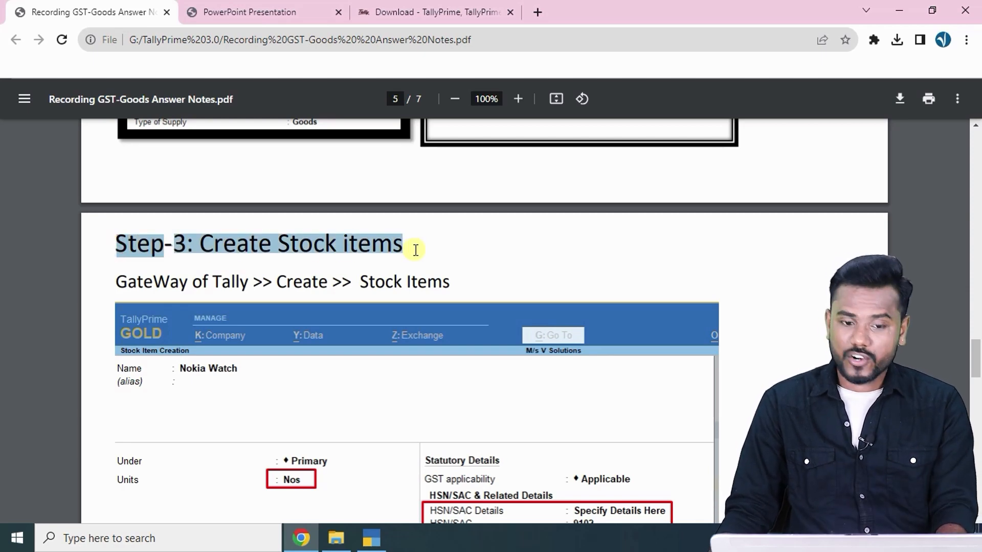
left_click_drag(118, 283, 517, 283)
left_click(508, 268)
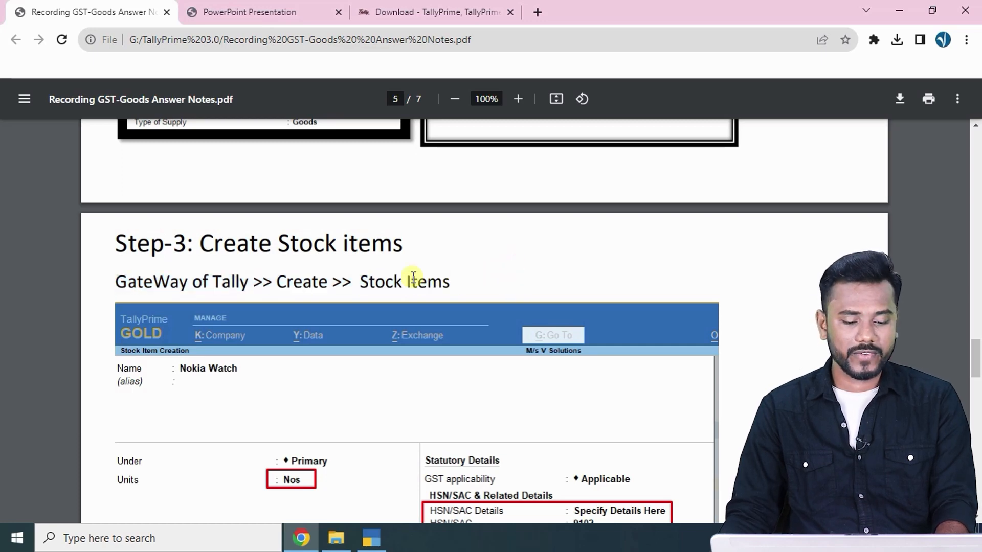
key("alt+Tab")
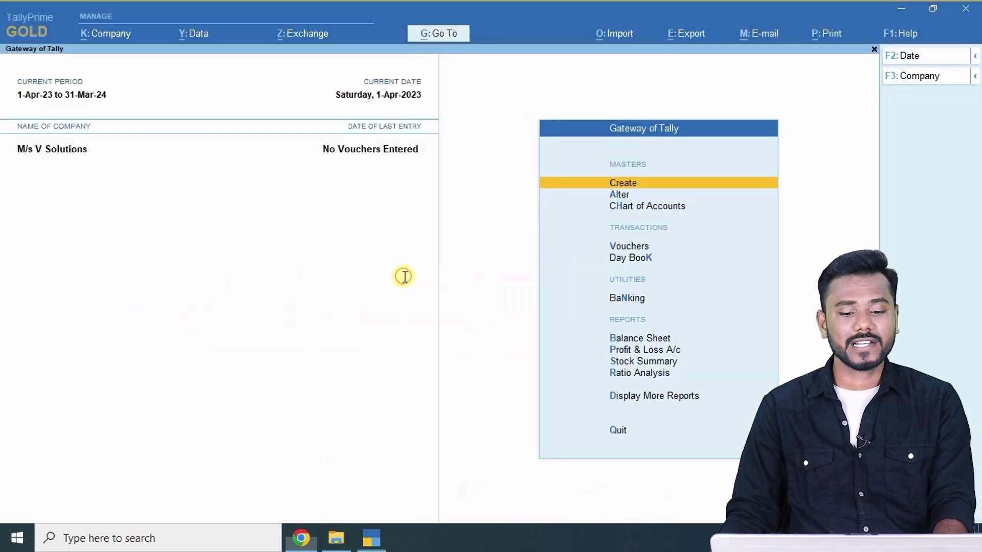
Open a new Stock Item creation form, then scroll the notes to the Nokia Watch example.
key("Return")
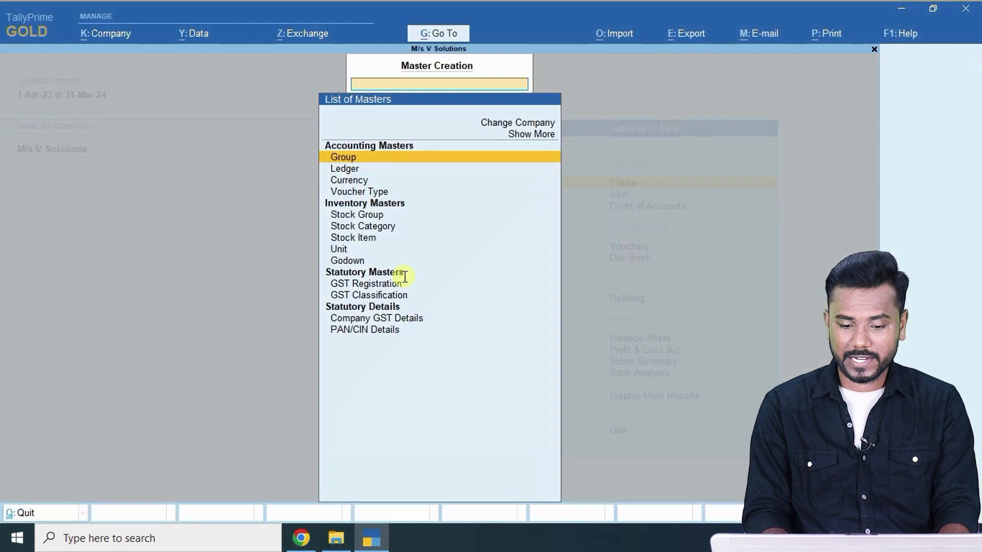
key("Down")
key("Down")
key("Down")
key("Down")
key("Down")
key("Down")
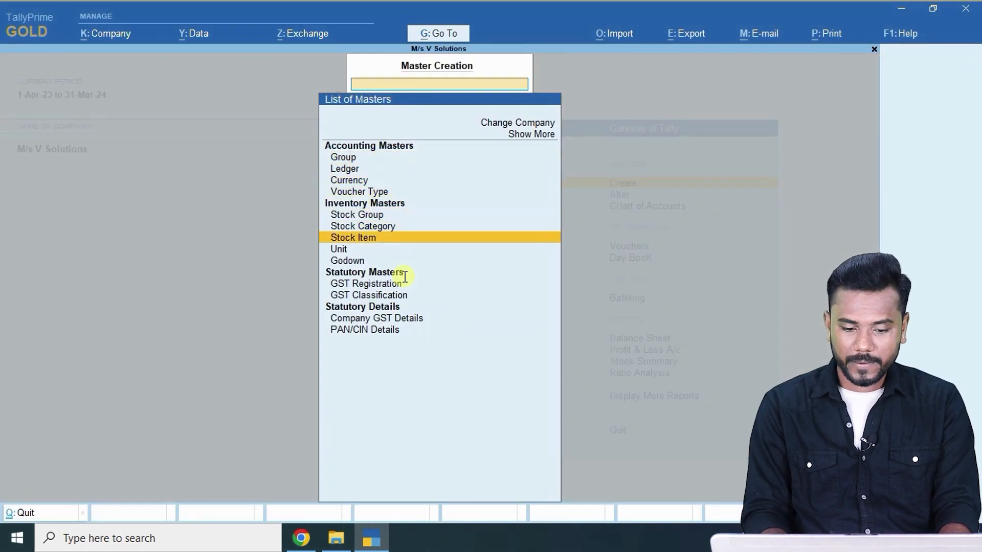
key("Down")
key("Down")
key("Up")
key("Up")
key("Up")
key("Down")
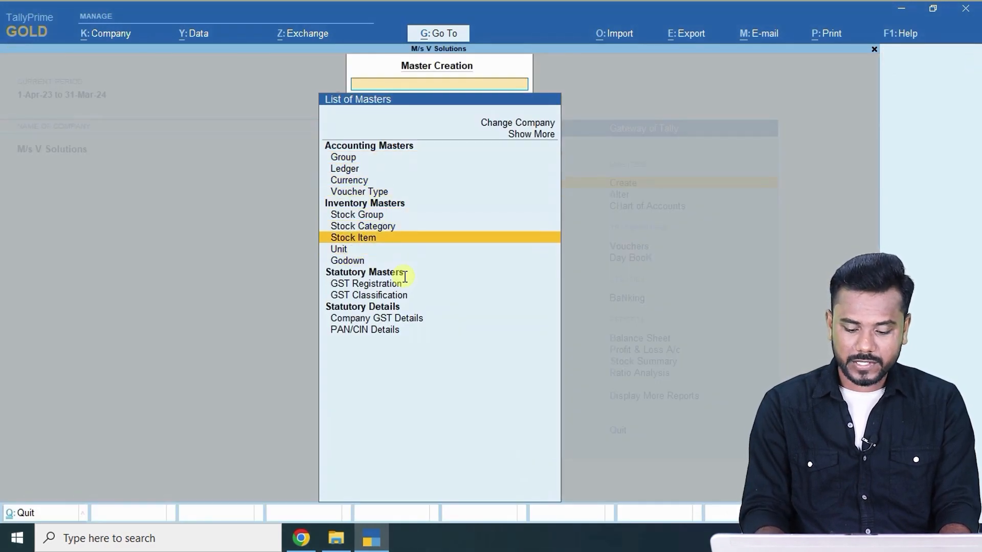
key("Return")
key("alt+Tab")
scroll(306, 244, "down", 3)
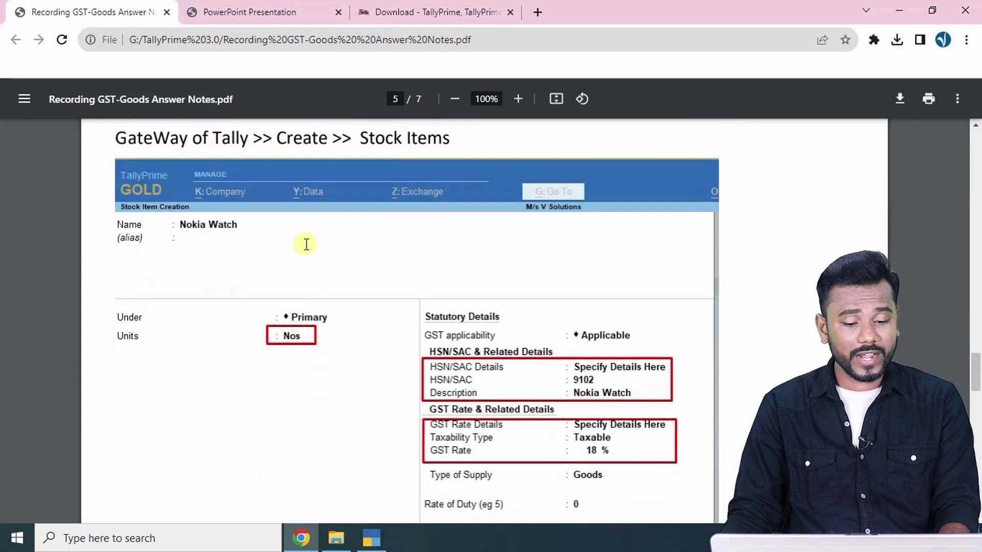
Switch to the question paper PDF and scroll to the Stock Information slide with HSN codes and GST rates.
scroll(307, 244, "down", 1)
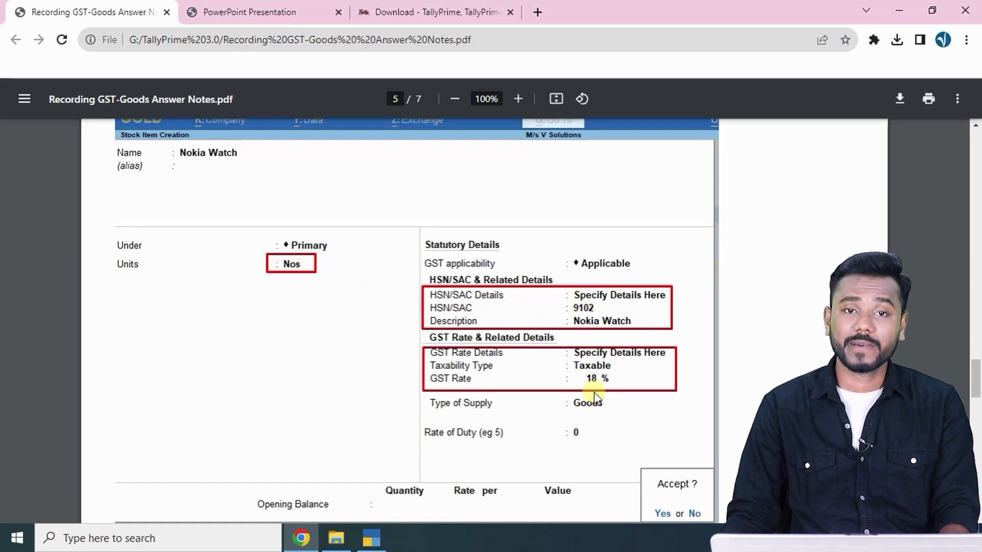
left_click(249, 11)
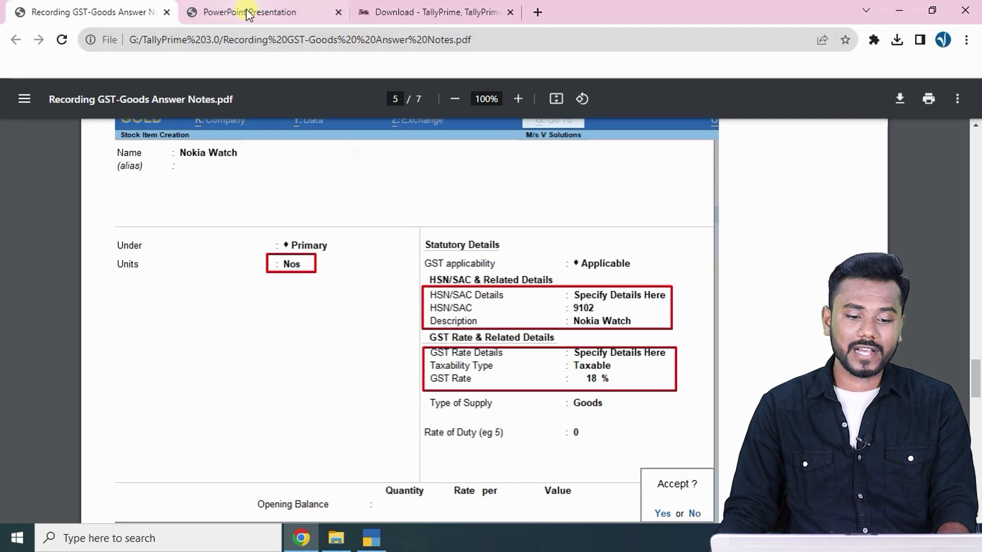
scroll(273, 364, "down", 10)
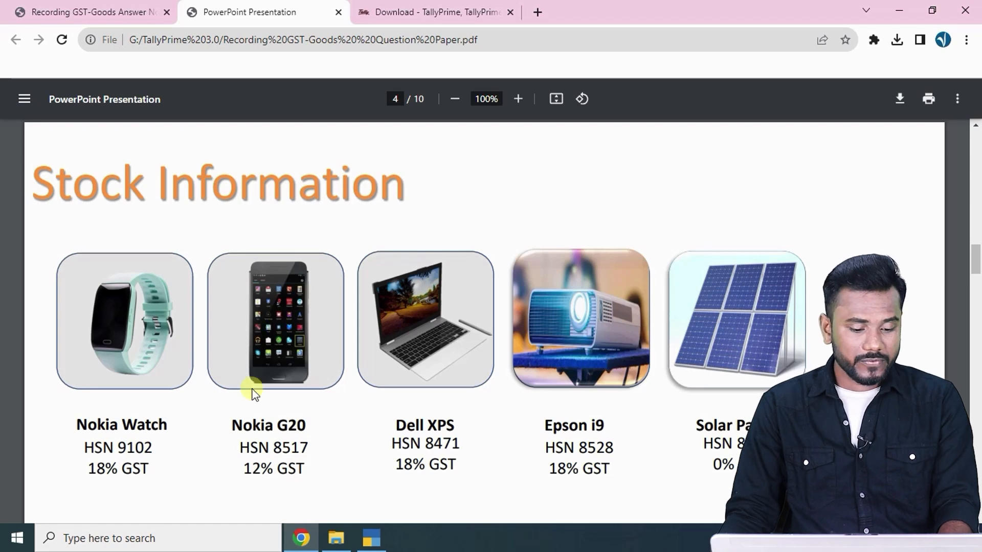
Name the stock item 'Nokia watch' and choose to create a new unit of measure.
key("alt+Tab")
type("N")
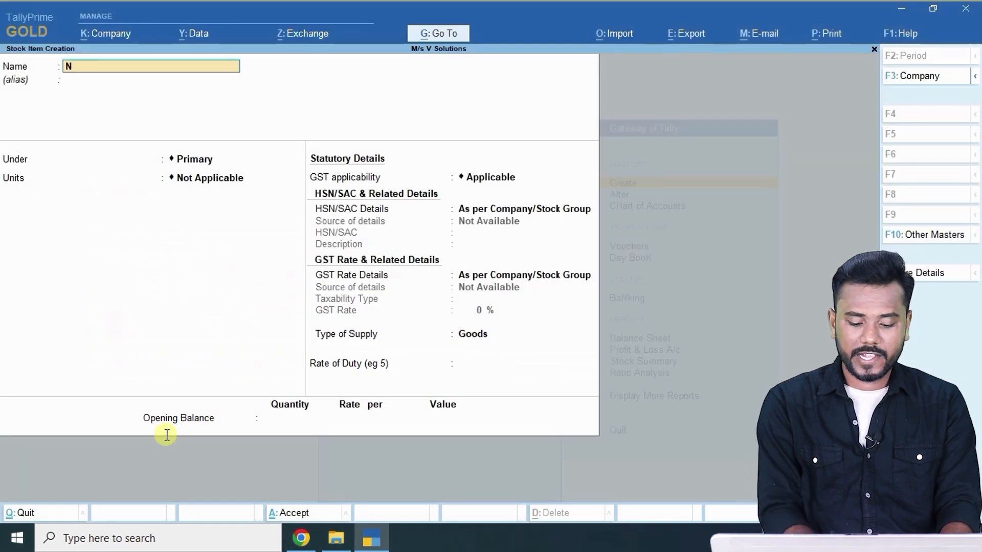
type("okia wacth")
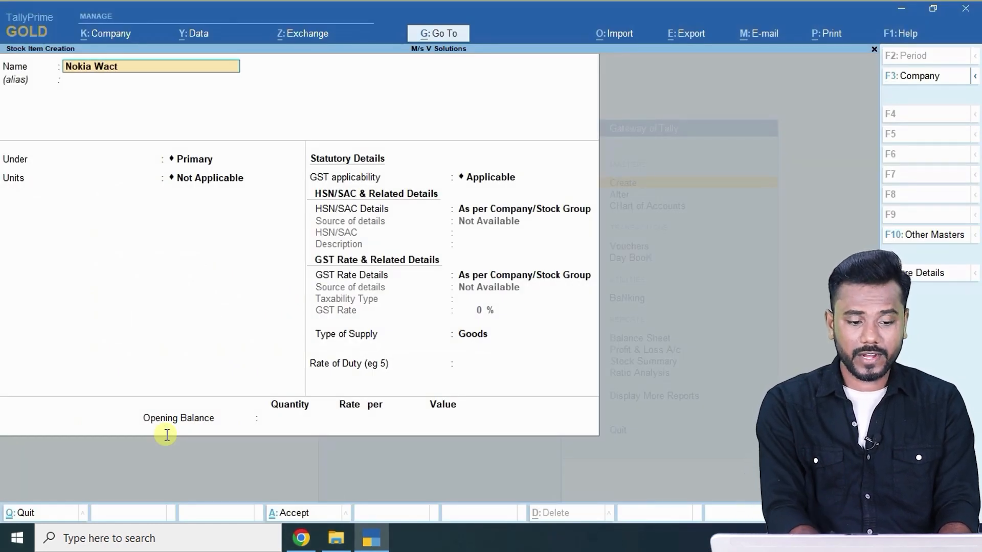
key("BackSpace")
key("BackSpace")
key("BackSpace")
key("BackSpace")
key("BackSpace")
type("watch")
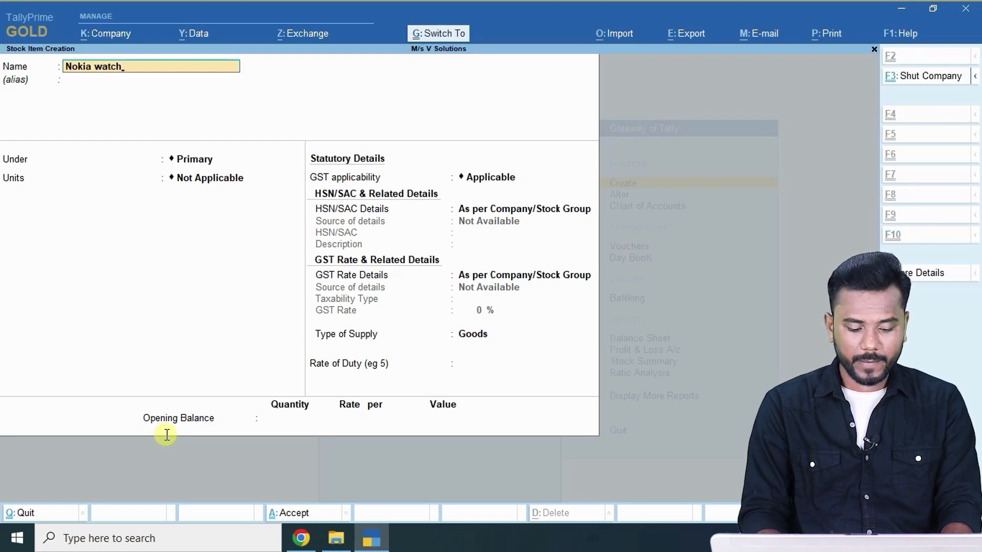
key("Return")
key("Return")
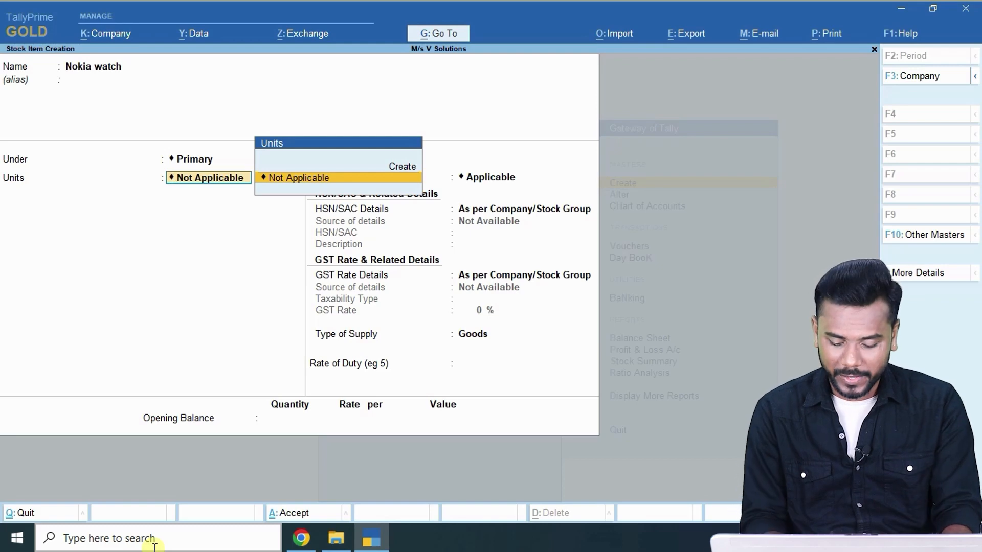
key("Up")
key("Down")
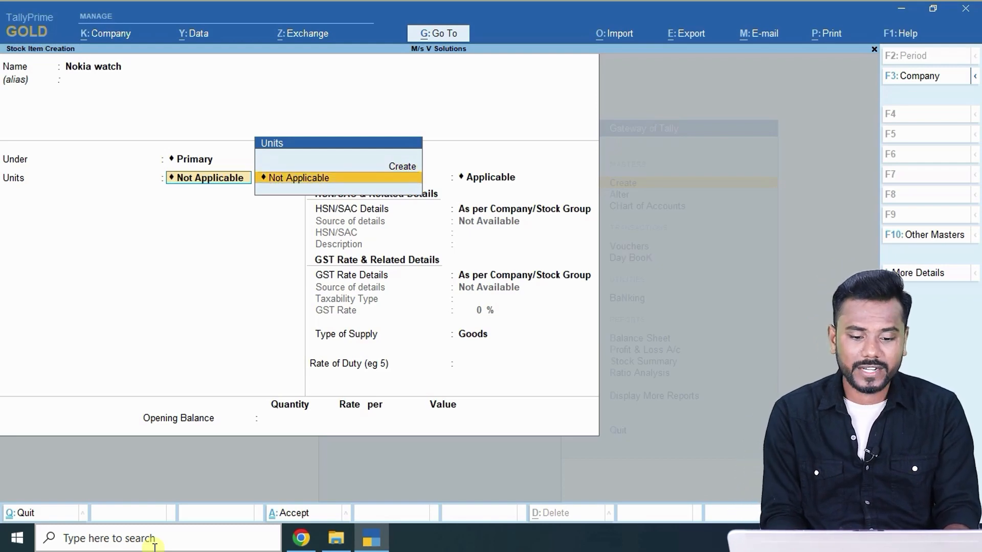
key("Up")
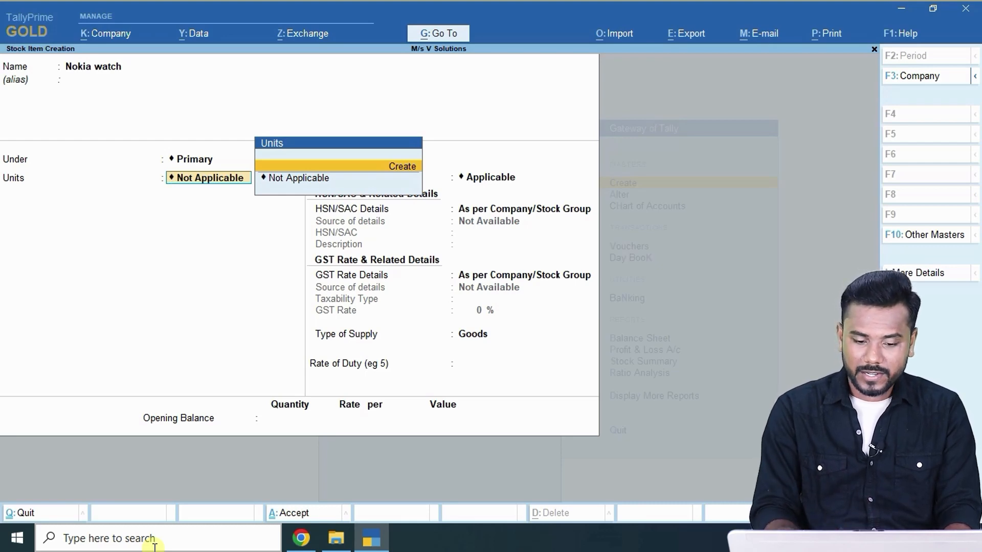
key("Return")
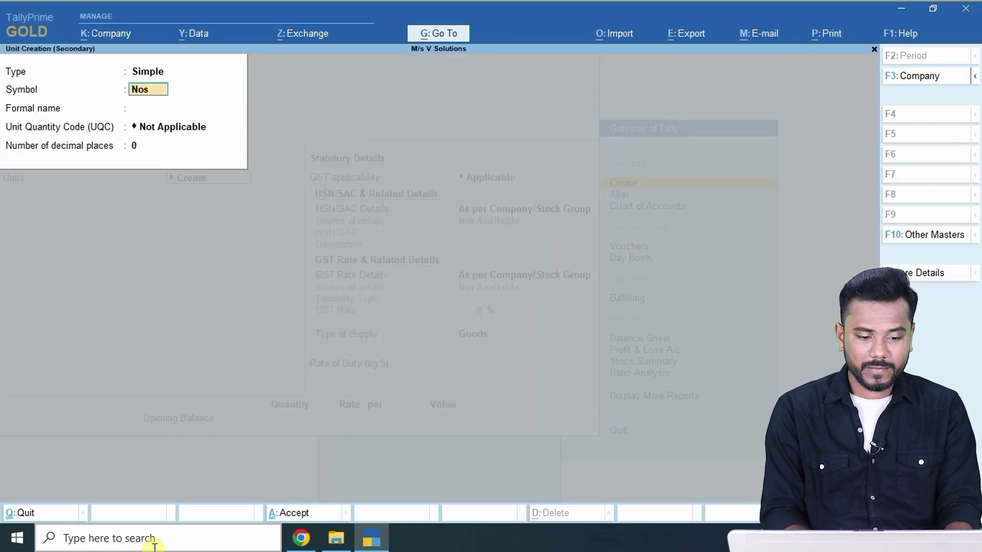
Create the unit Nos with formal name Numbers, UQC NOS-NUMBERS and 0 decimal places.
type("Nos")
key("Return")
type("Num")
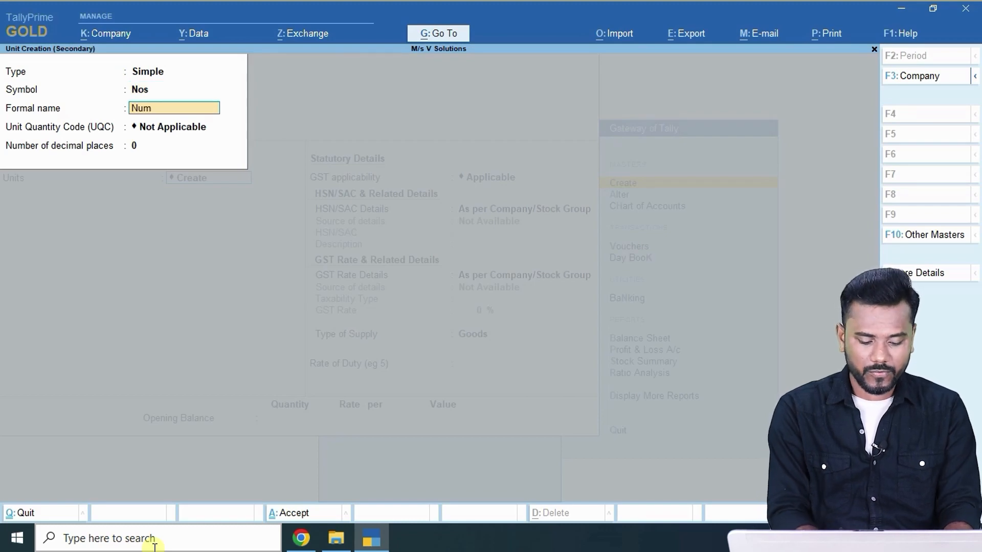
type("bers")
key("Return")
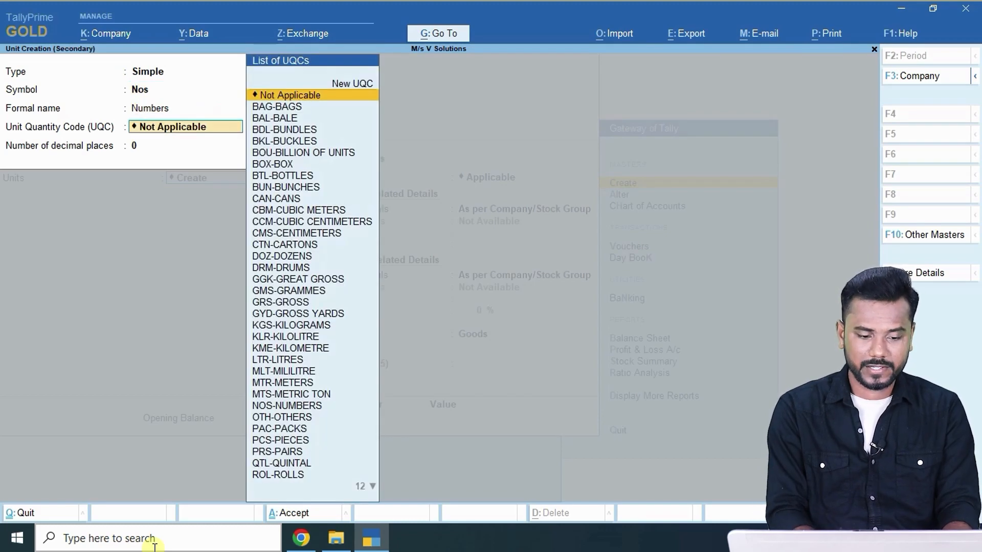
type("nos")
key("Return")
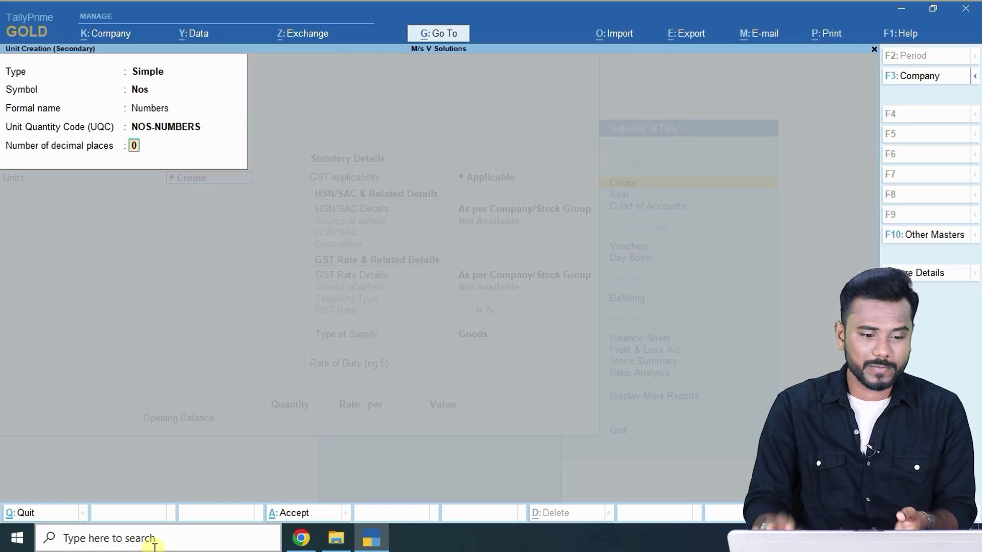
key("Return")
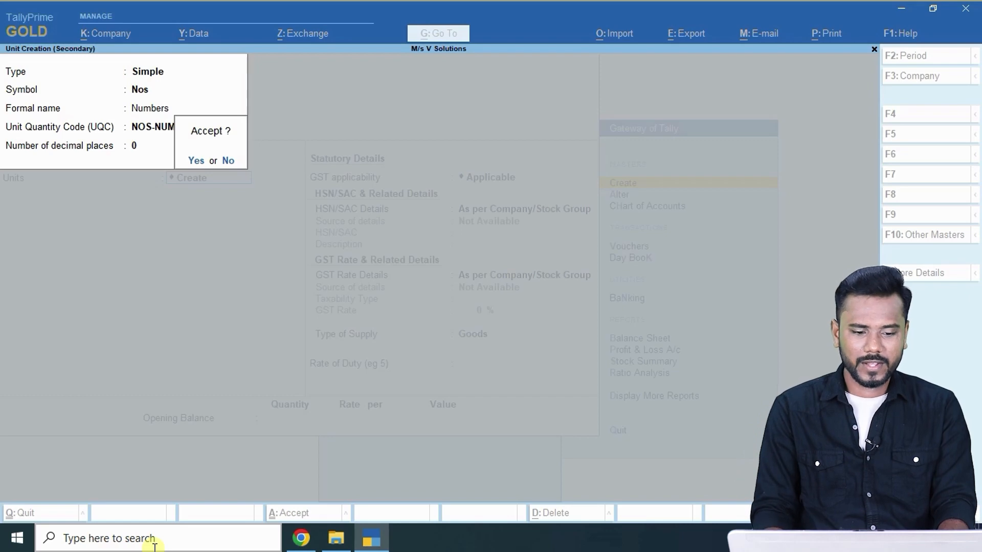
key("Return")
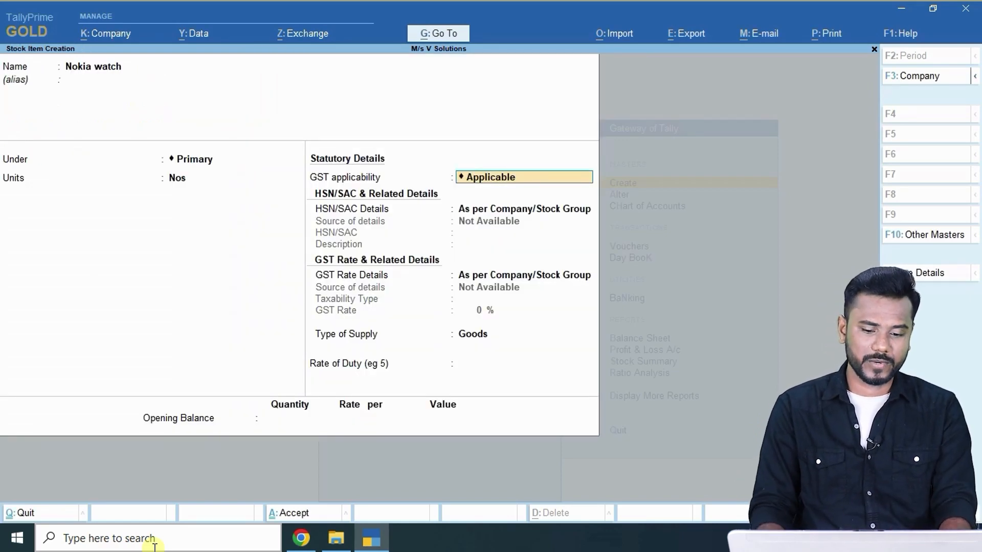
Keep GST applicable and specify HSN/SAC code 9102 with description 'Nokia watch' for the item.
key("Return")
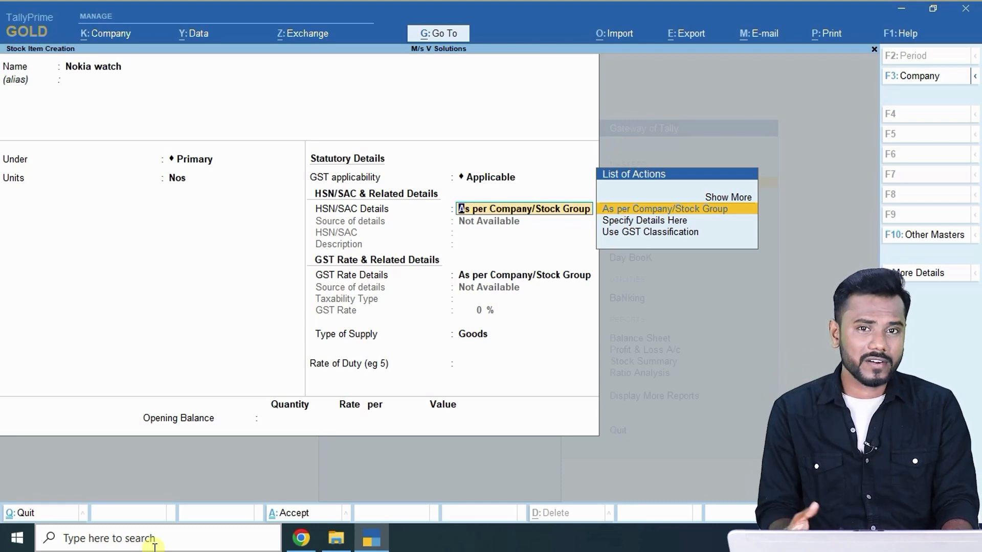
key("Down")
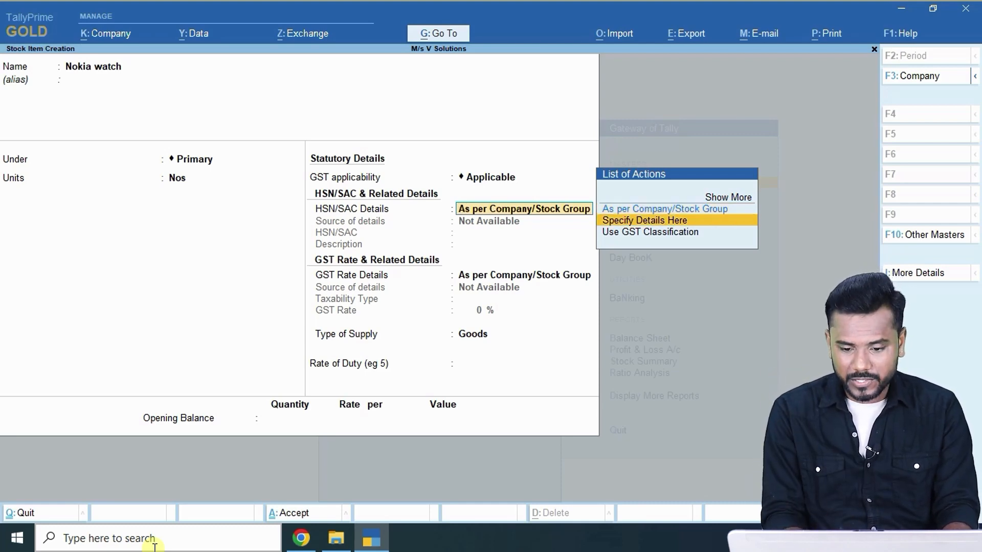
key("Up")
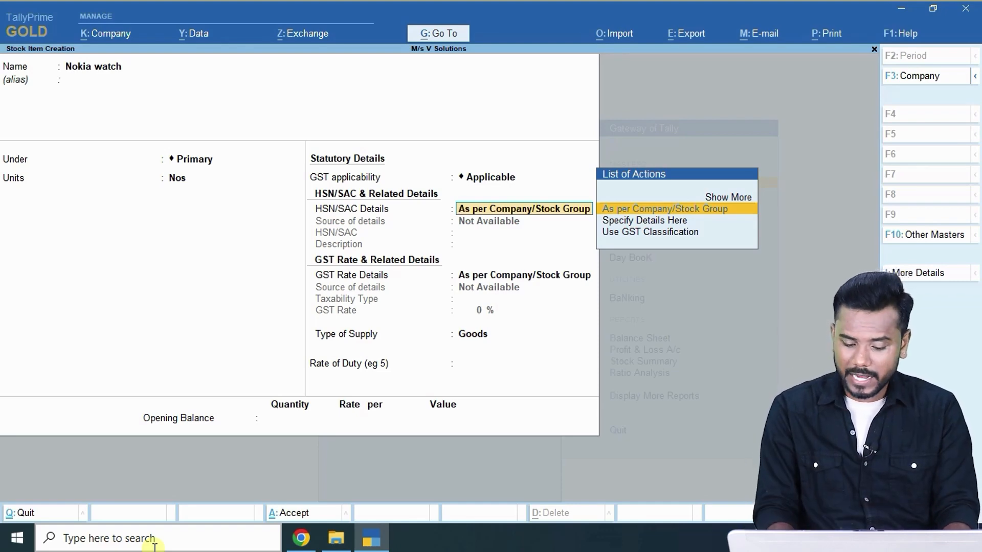
key("Down")
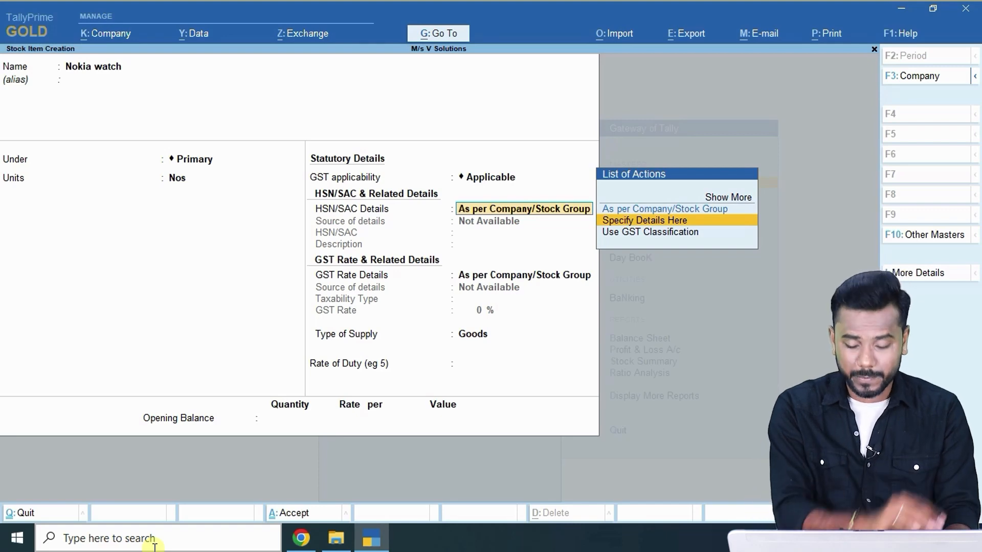
key("Return")
key("alt+Tab")
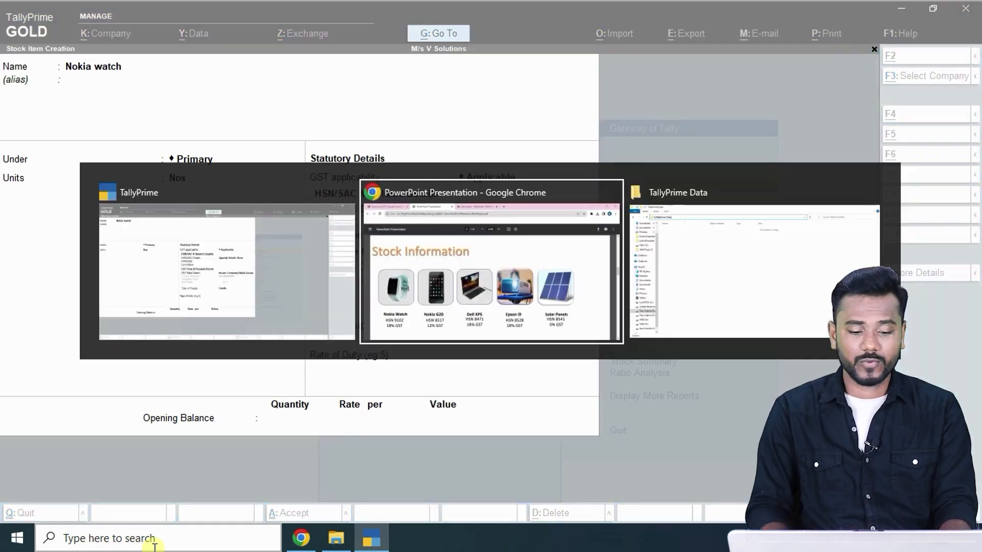
key("alt+Tab")
type("910")
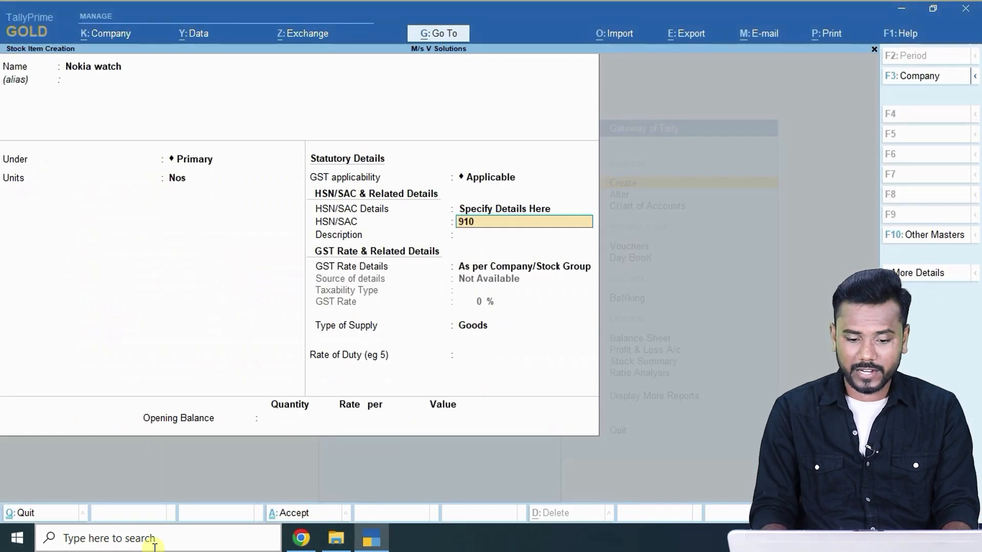
type("2")
key("Return")
type("Nokia watch")
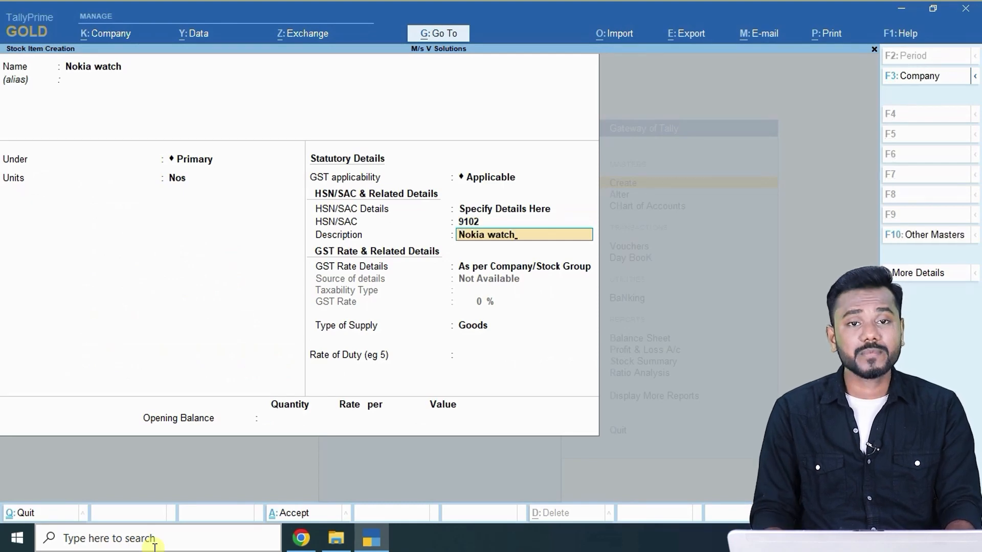
key("Return")
key("Down")
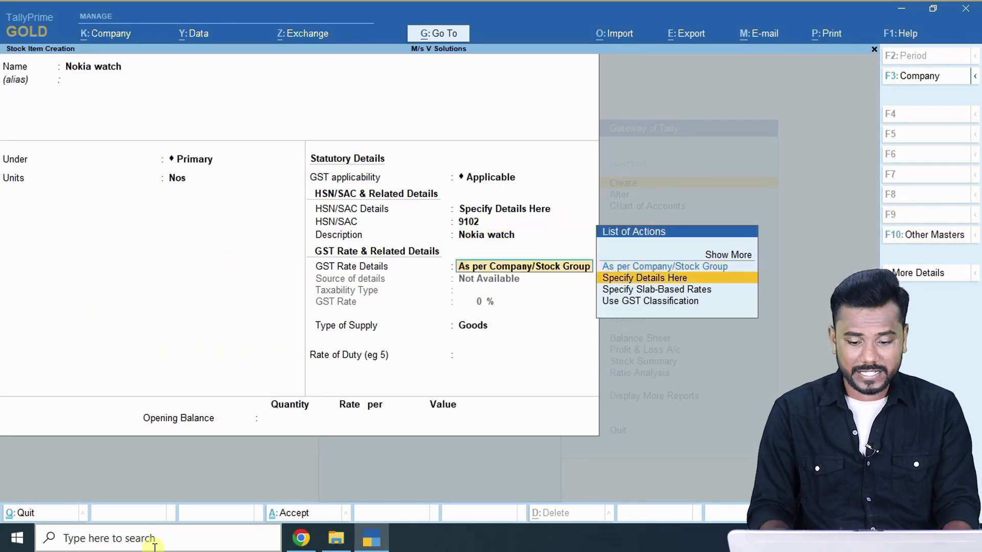
Specify GST rate details for the Nokia watch and review the Non-GST, Exempt and Nil Rated taxability types.
key("Return")
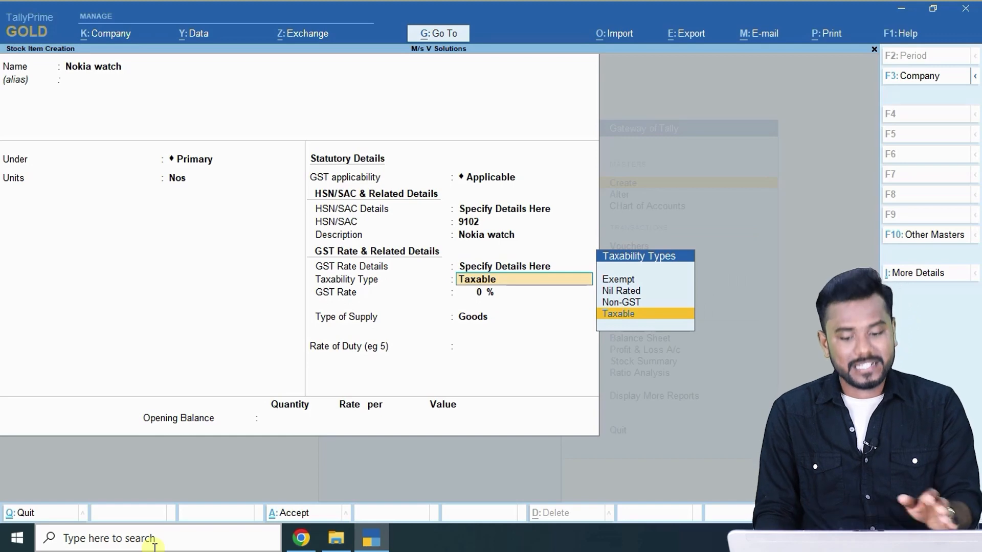
key("Up")
key("Up")
key("Up")
key("Down")
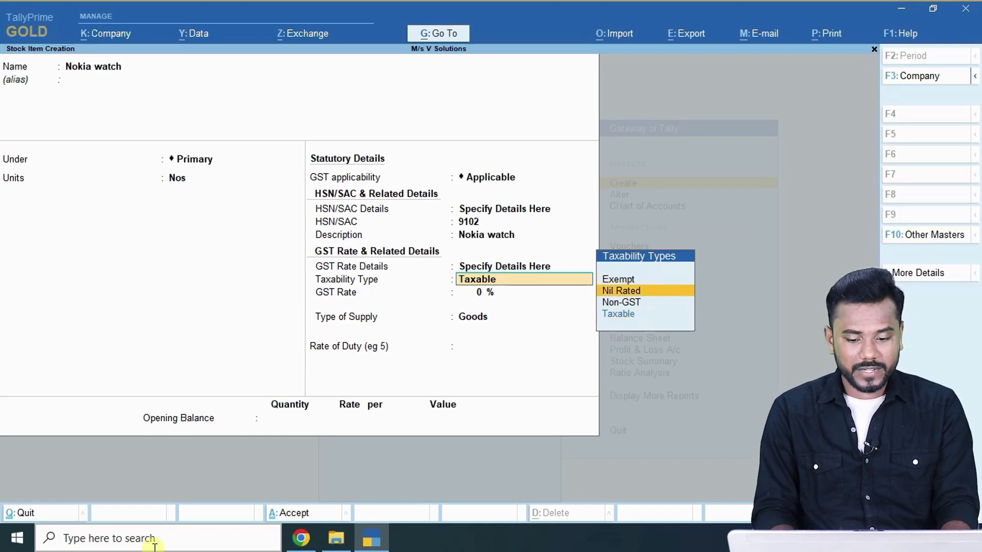
key("Down")
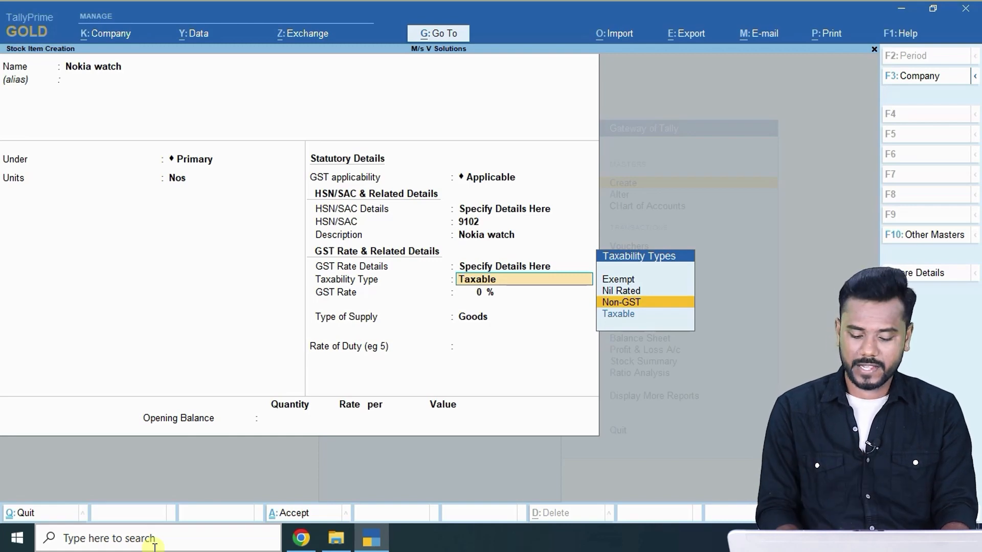
key("Up")
key("Up")
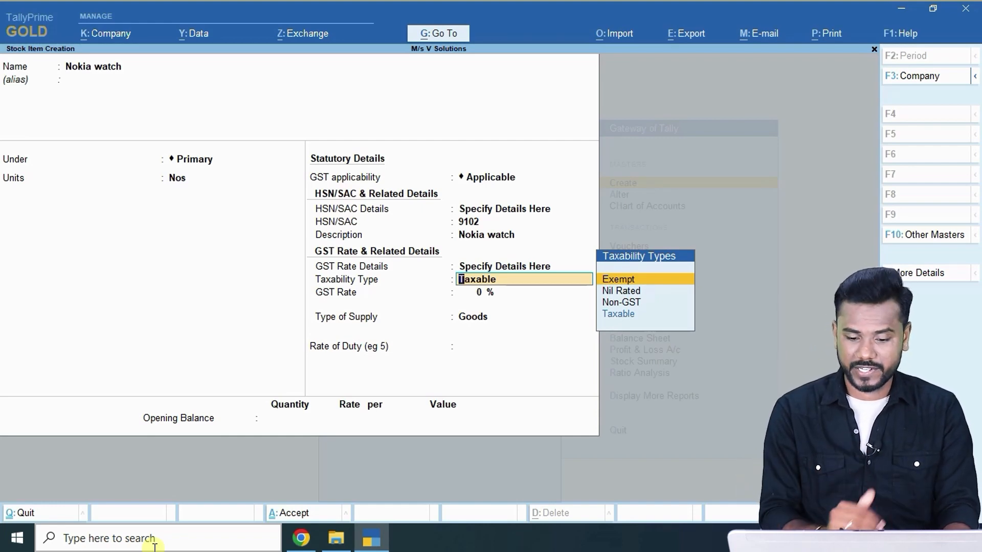
key("Down")
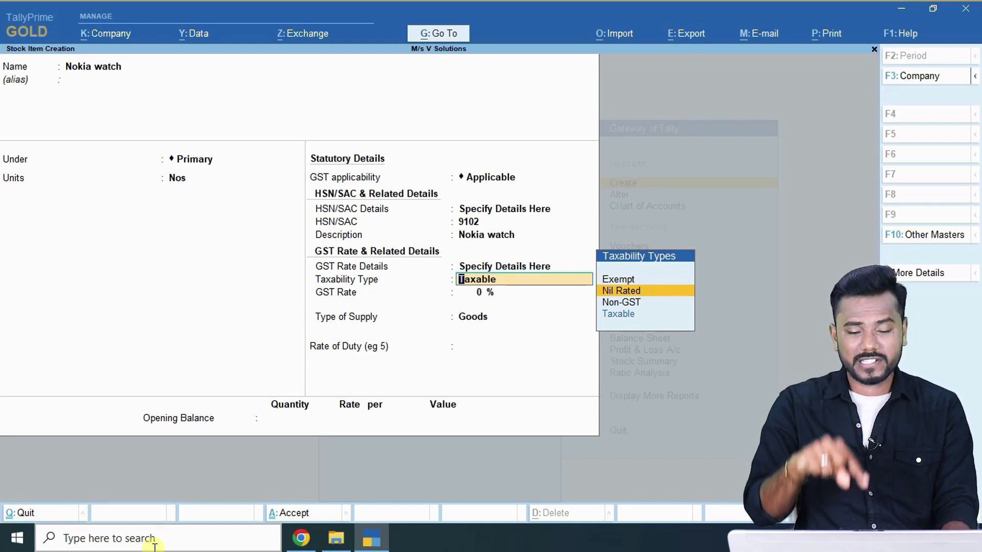
key("Down")
key("Down")
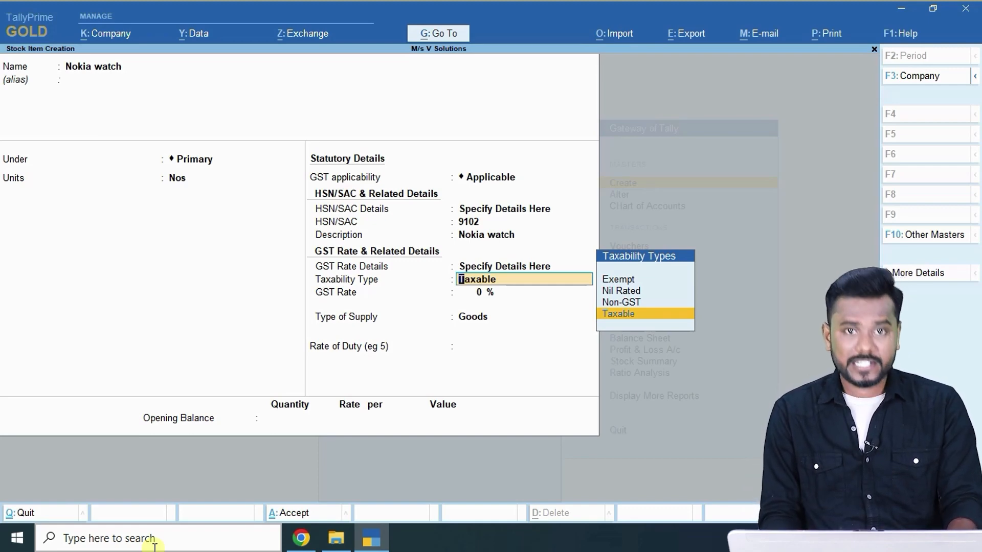
Set the Nokia watch to Taxable at 18% GST as Goods and save the item.
key("Up")
key("Up")
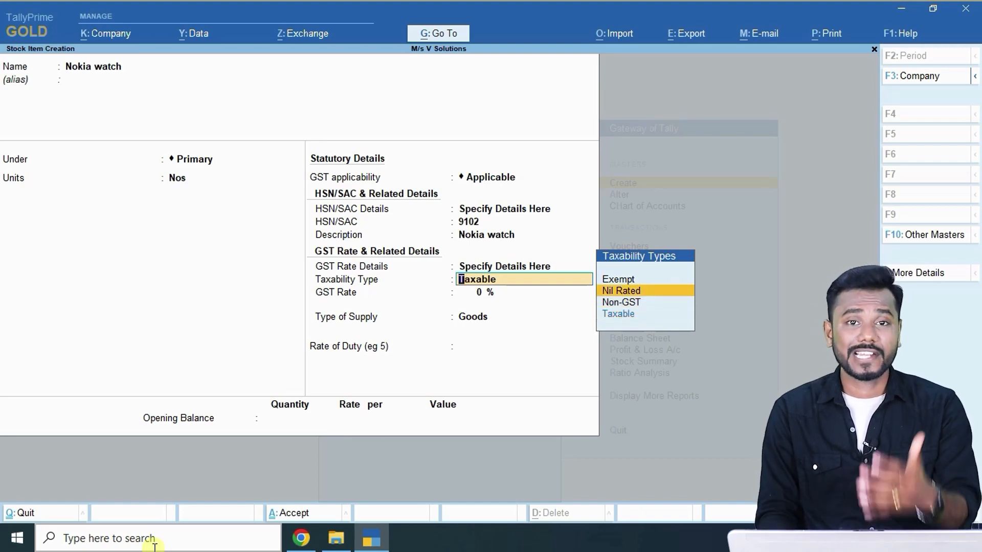
key("Up")
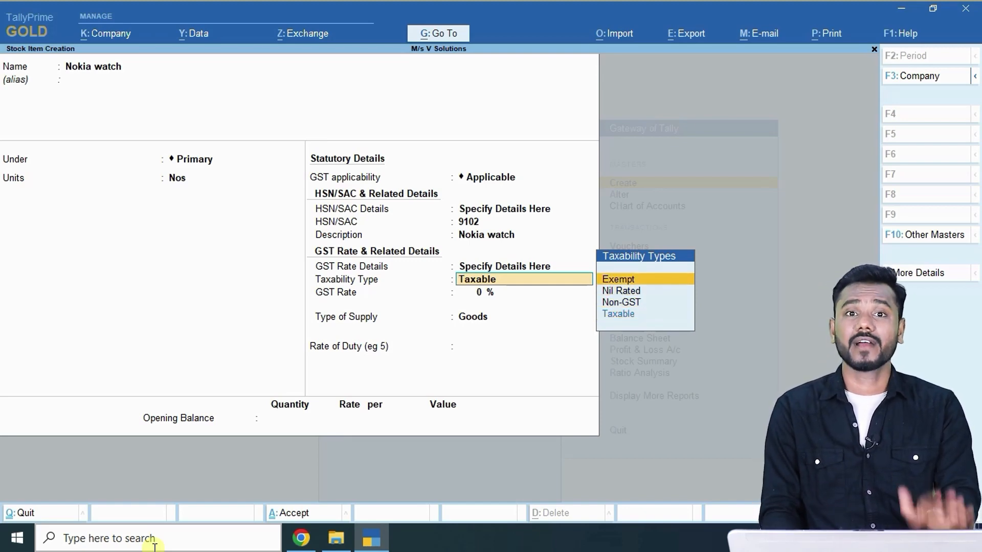
key("Down")
key("Down")
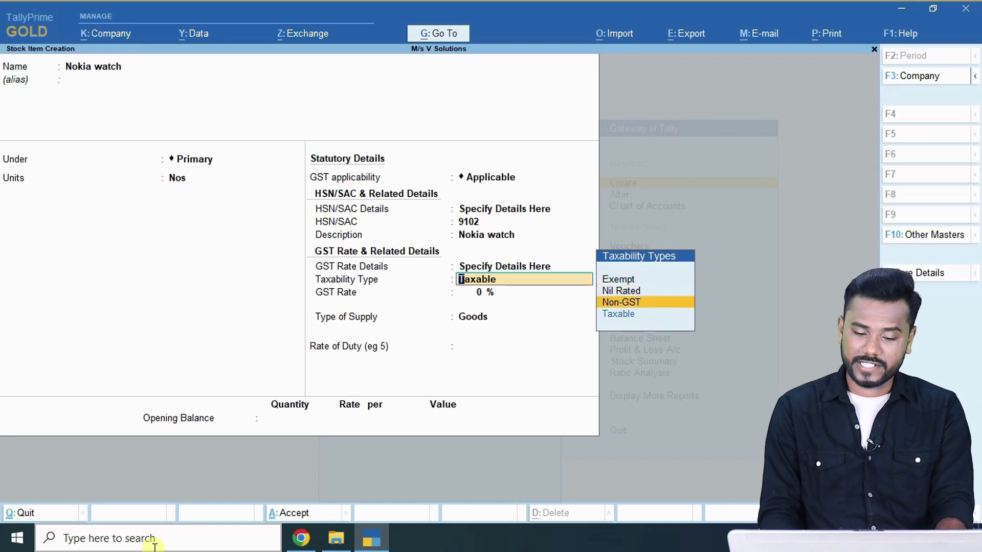
key("Down")
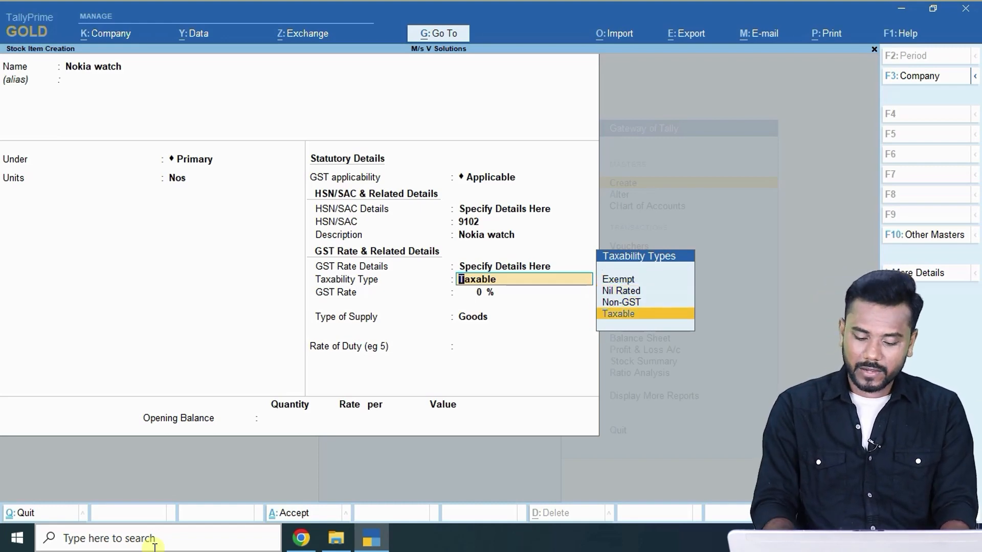
key("Return")
key("Return")
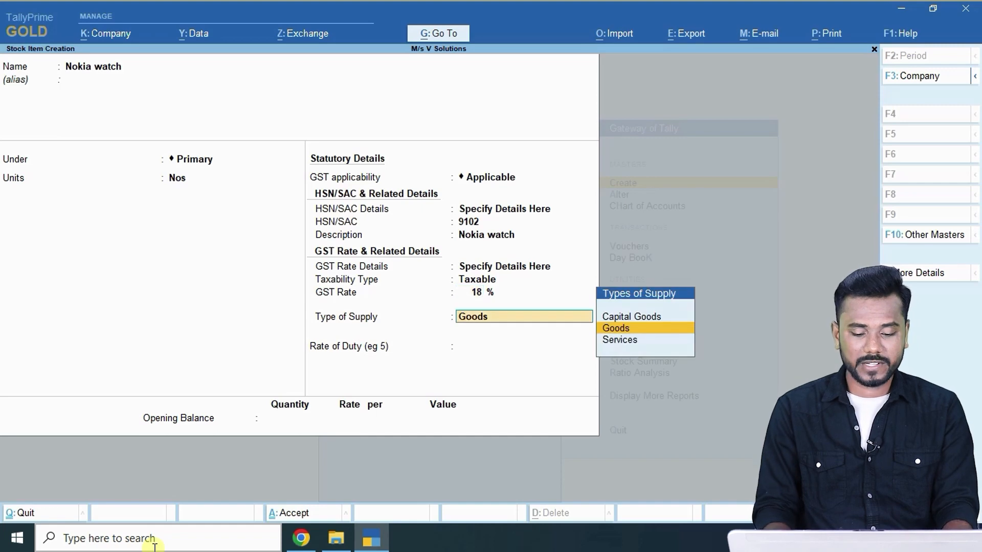
key("ctrl+a")
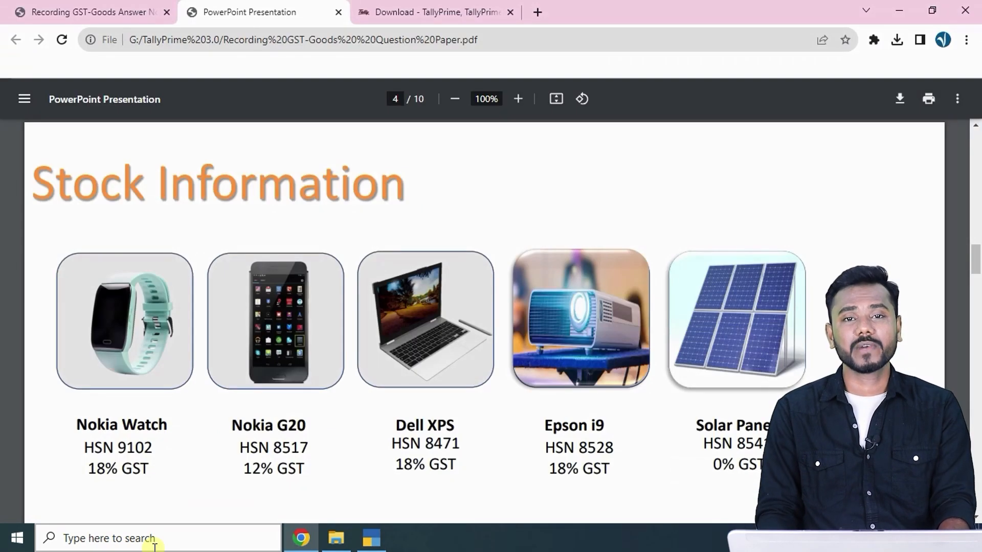
Start a new stock item named Nokia G20 under Primary with unit Nos.
key("alt+Tab")
type("N")
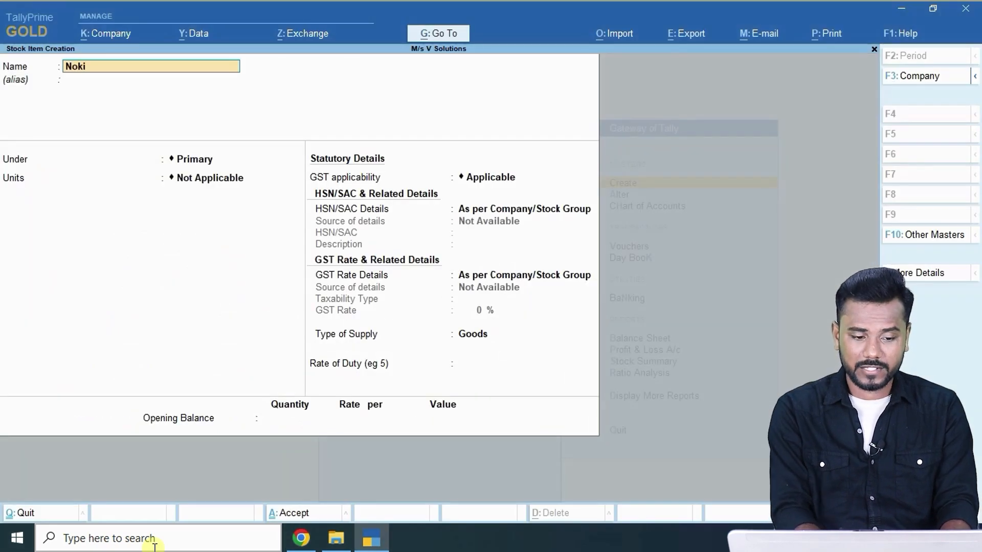
type("okia G20")
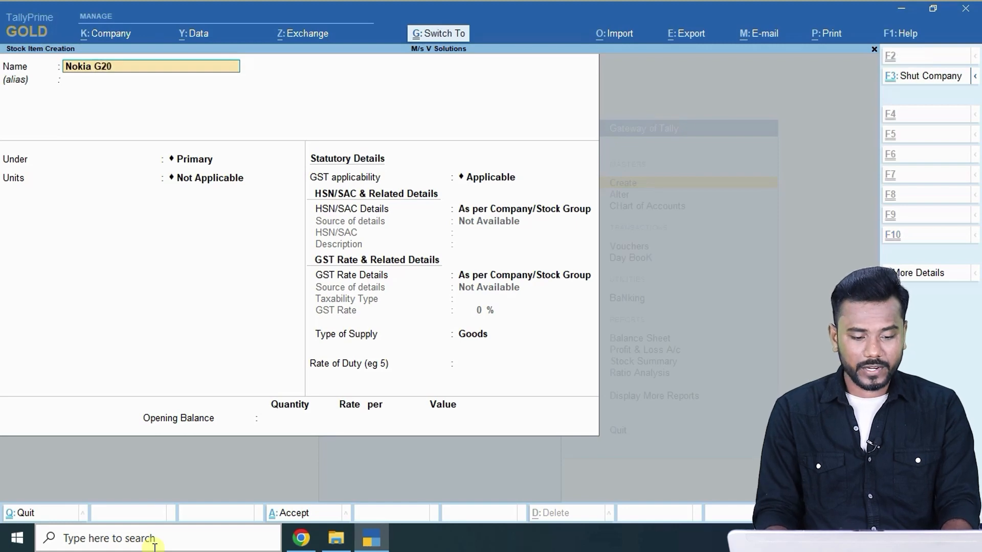
key("Return")
key("Return")
key("Down")
key("Return")
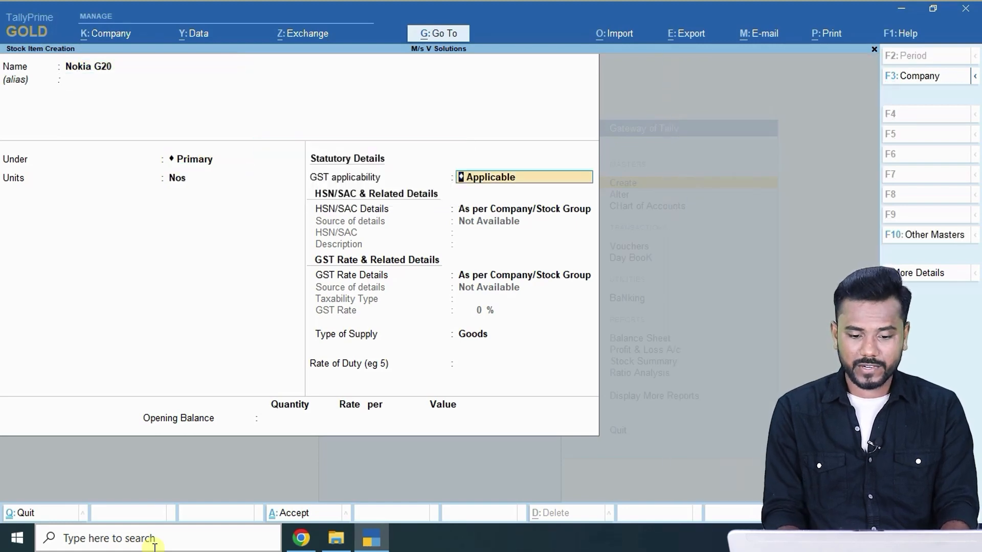
Give Nokia G20 HSN 8517, description 'nokia g20' and Taxable GST at 12%.
key("Return")
key("Down")
key("Return")
key("alt+Tab")
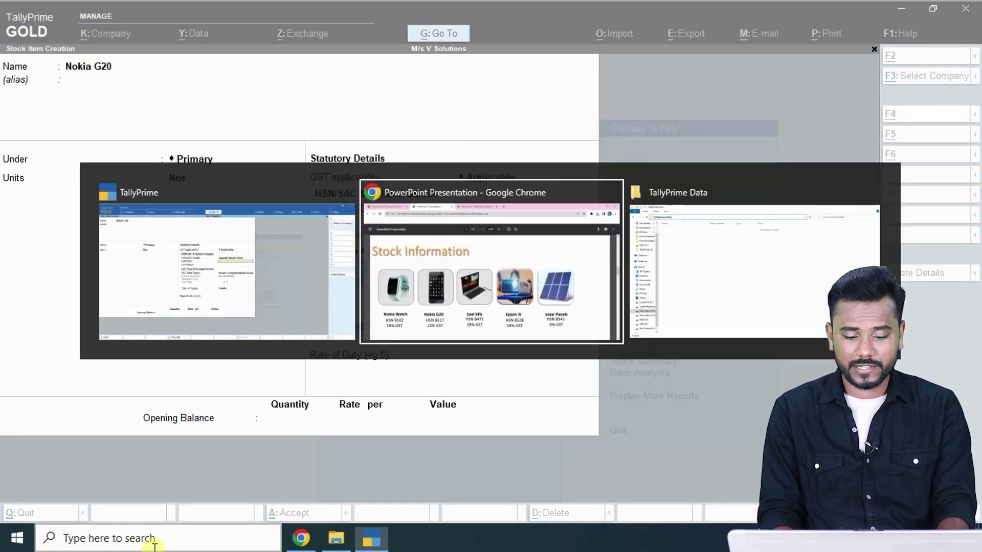
key("alt+Tab")
type("8517")
key("Return")
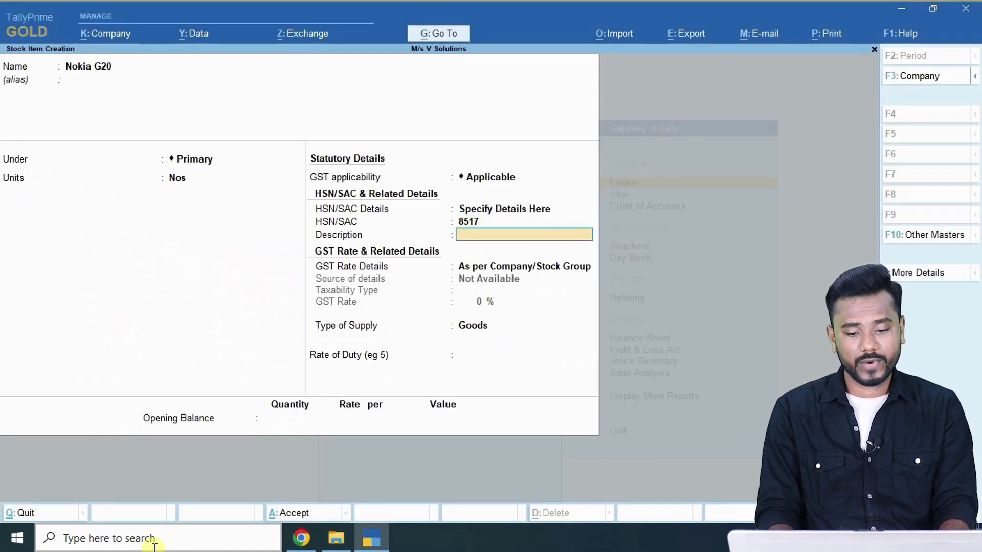
type("nokia g20")
key("Return")
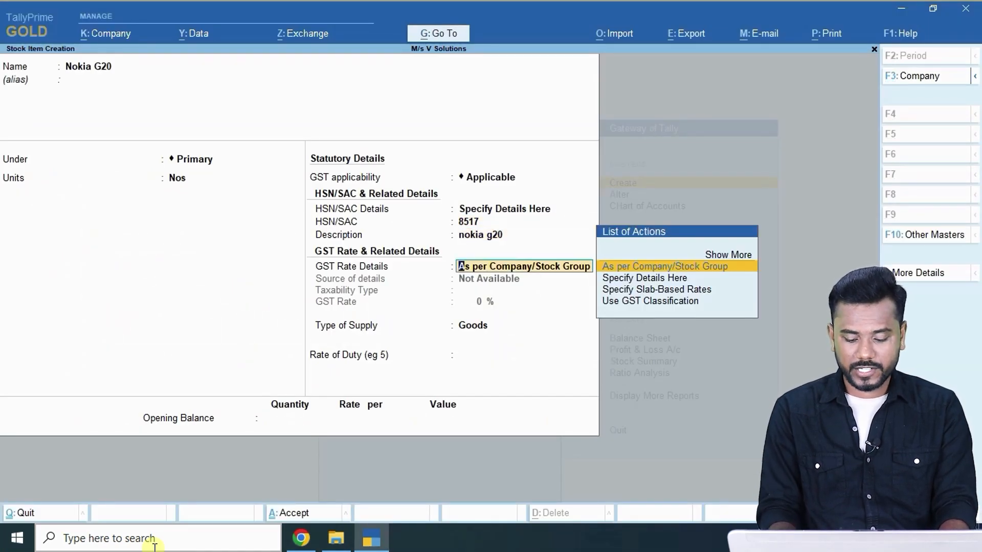
key("Down")
key("Return")
key("Return")
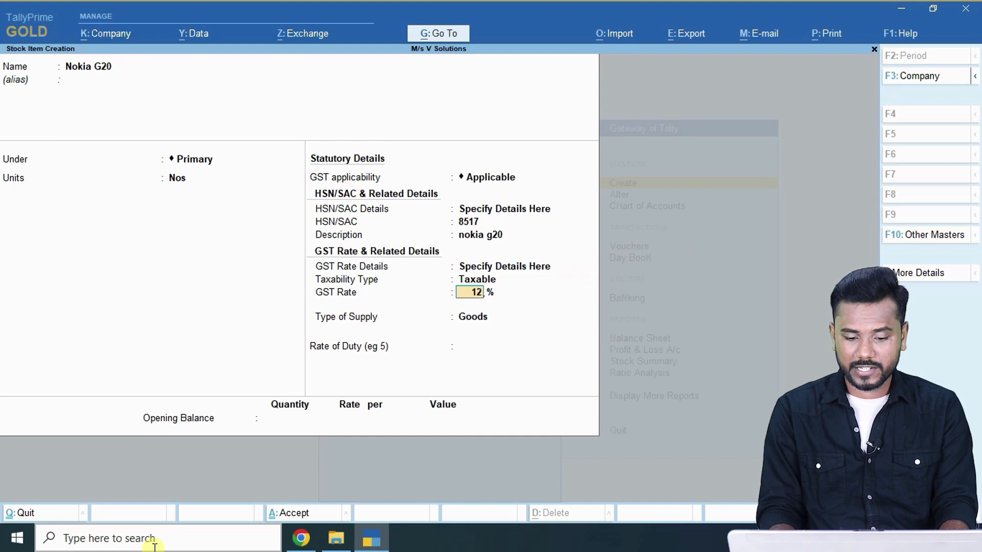
type("12")
key("Return")
key("Return")
key("Return")
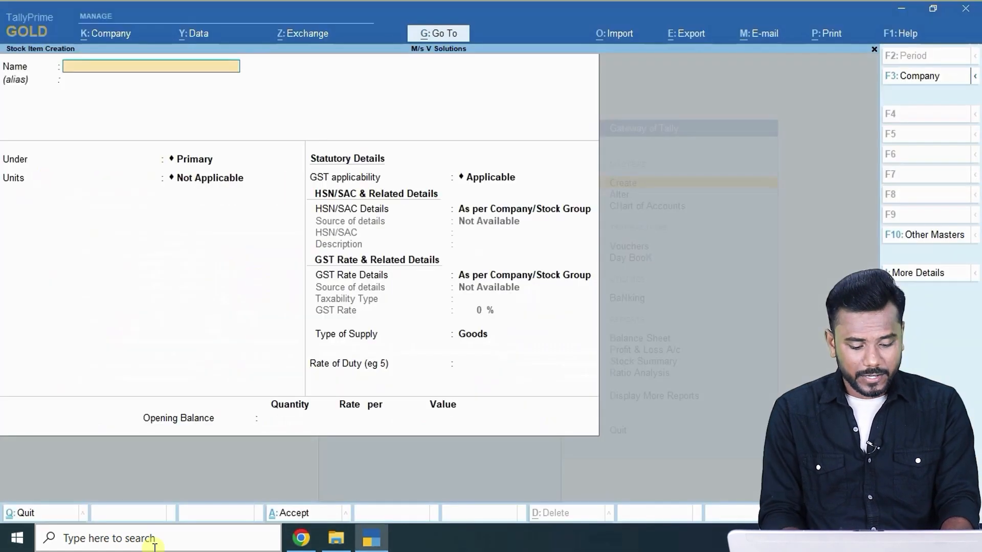
Start the Dell Xps stock item under Primary with unit Nos.
type("Dell")
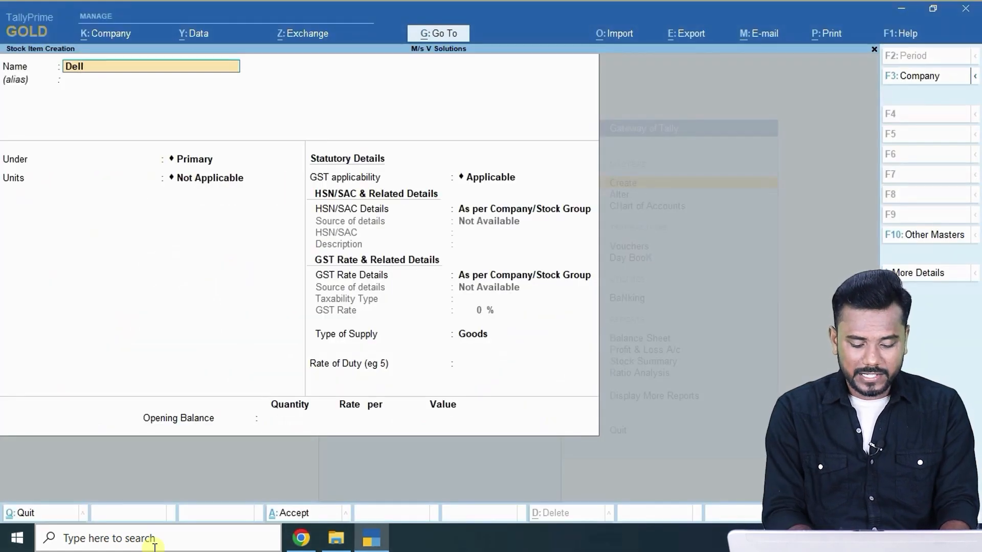
type(" Xps")
key("Return")
key("Return")
key("Return")
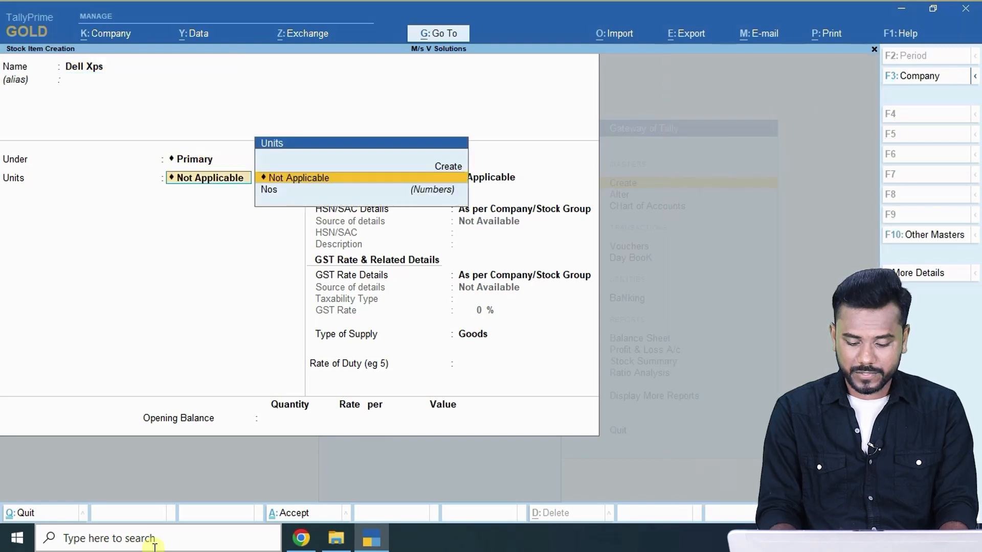
key("Down")
key("Return")
key("Return")
key("BackSpace")
Give Dell Xps HSN 8471, description 'dell xps' and Taxable 18% GST, then accept it.
key("Down")
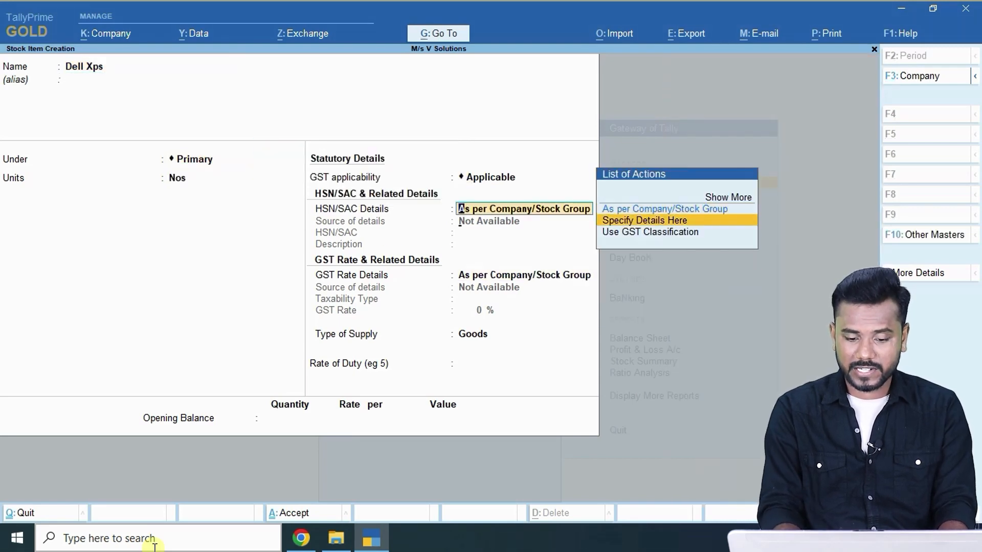
key("Return")
key("alt+Tab")
key("alt+Tab")
type("847")
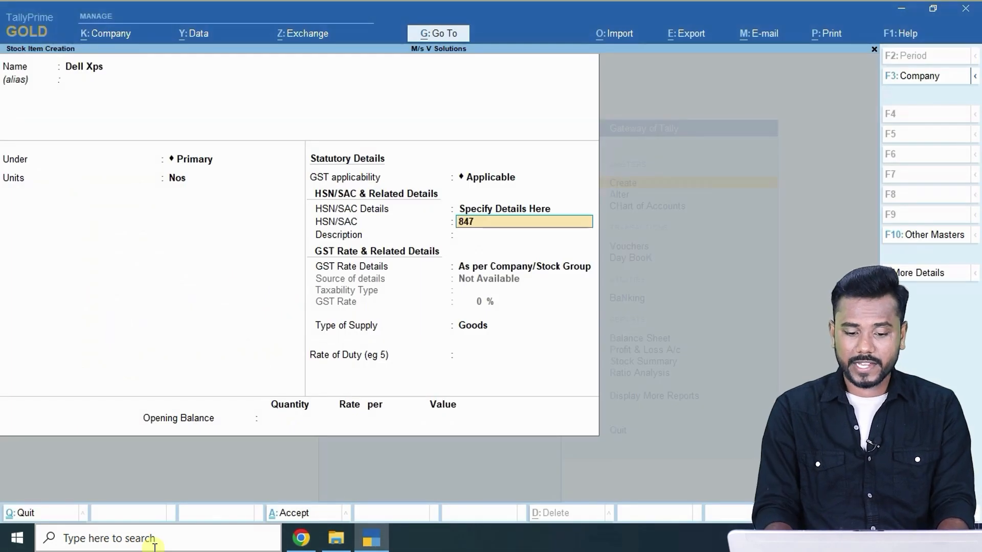
type("1")
key("Return")
type("dell xps")
key("Return")
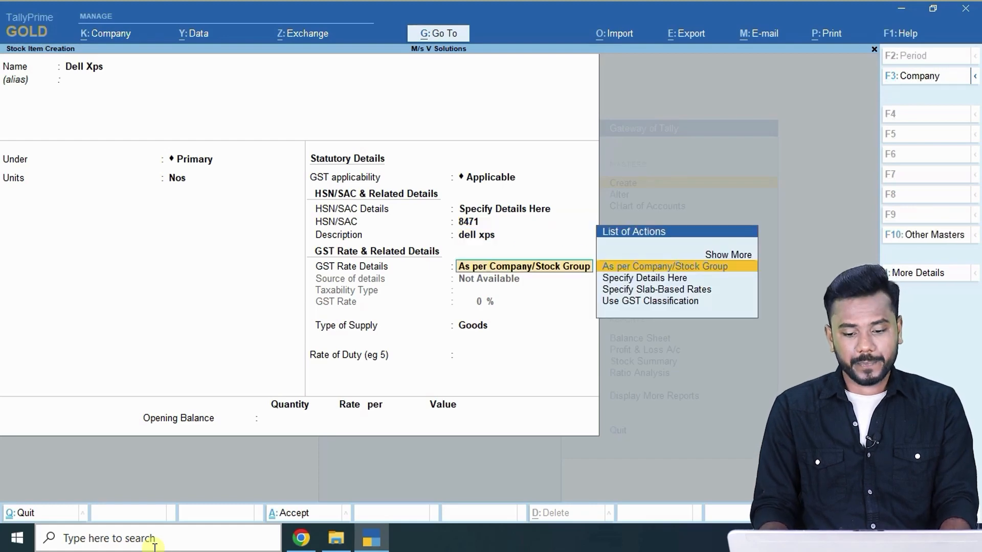
key("Down")
key("Return")
key("Return")
type("1")
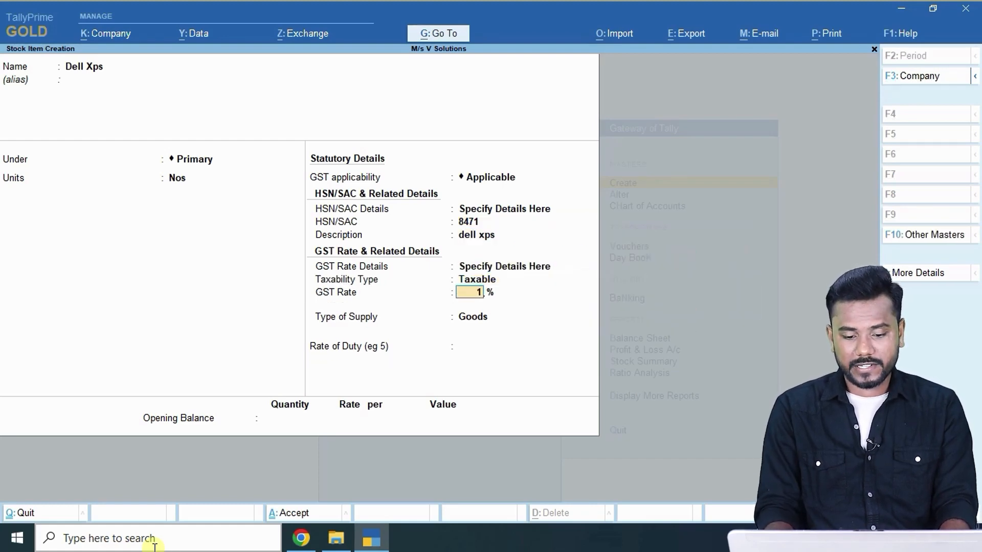
type("8")
key("Return")
key("ctrl+a")
Enter Epson I9 as the name of the next stock item.
key("alt+Tab")
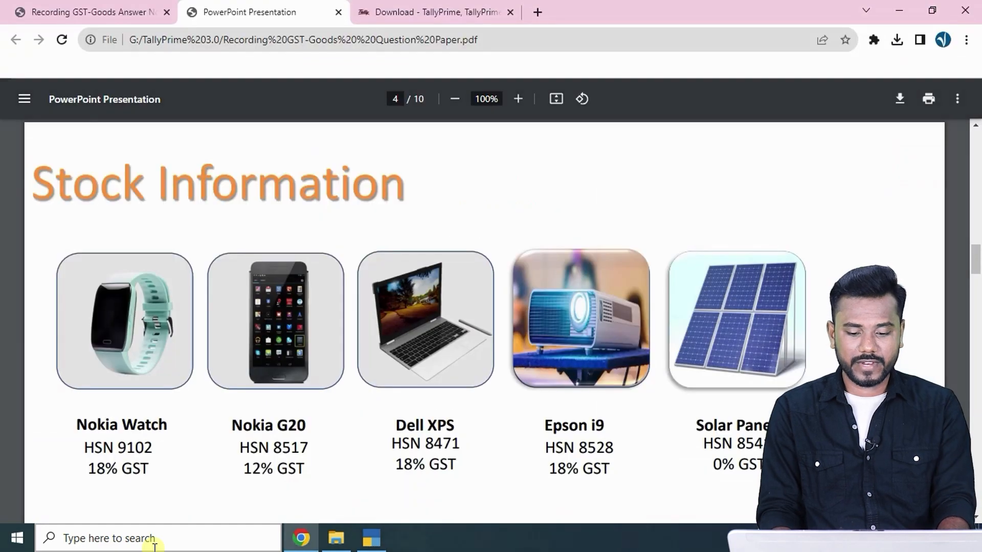
key("alt+Tab")
type("Epson")
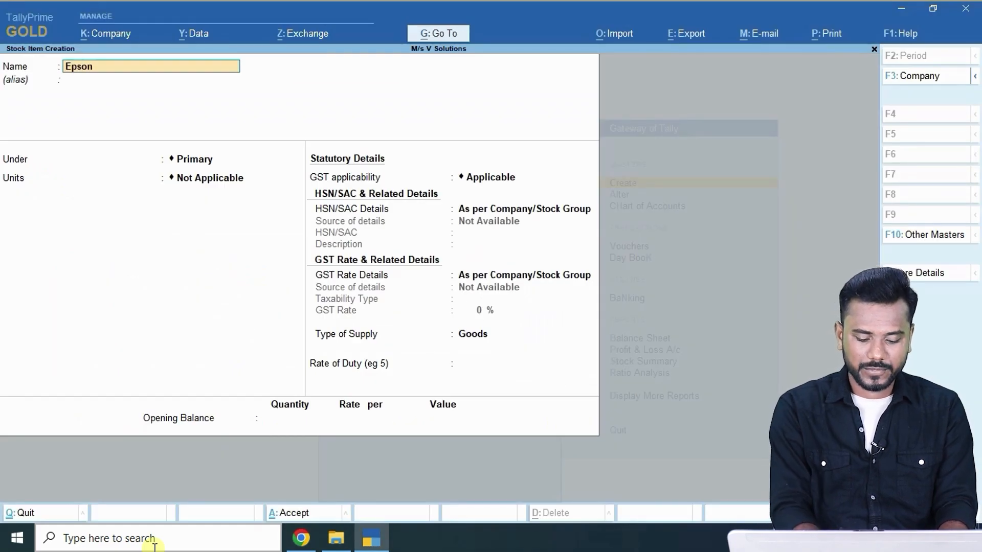
type(" I9")
Confirm the name Epson I9, set unit Nos and choose to specify HSN details here.
key("Return")
key("Return")
key("Return")
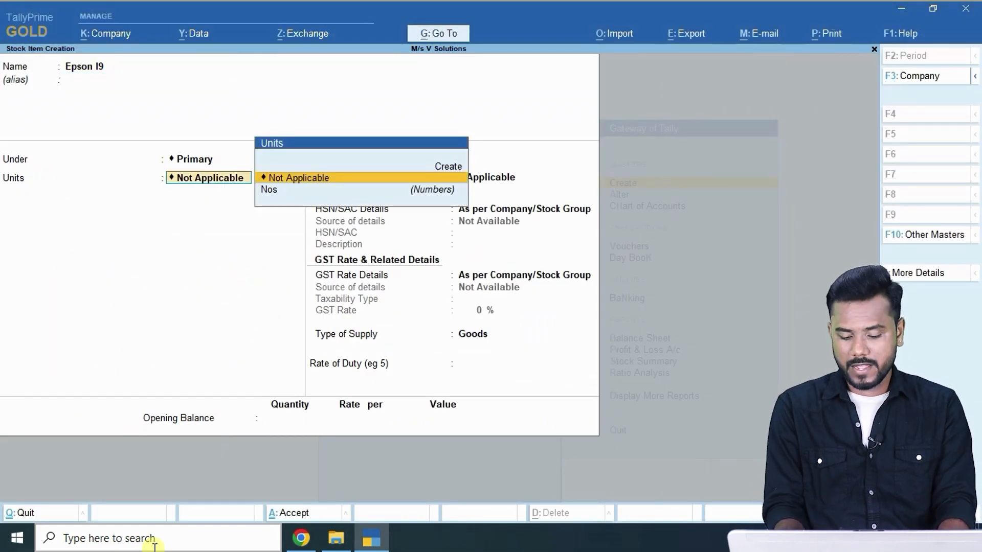
key("Down")
key("Return")
key("Return")
key("Down")
key("Return")
key("alt+Tab")
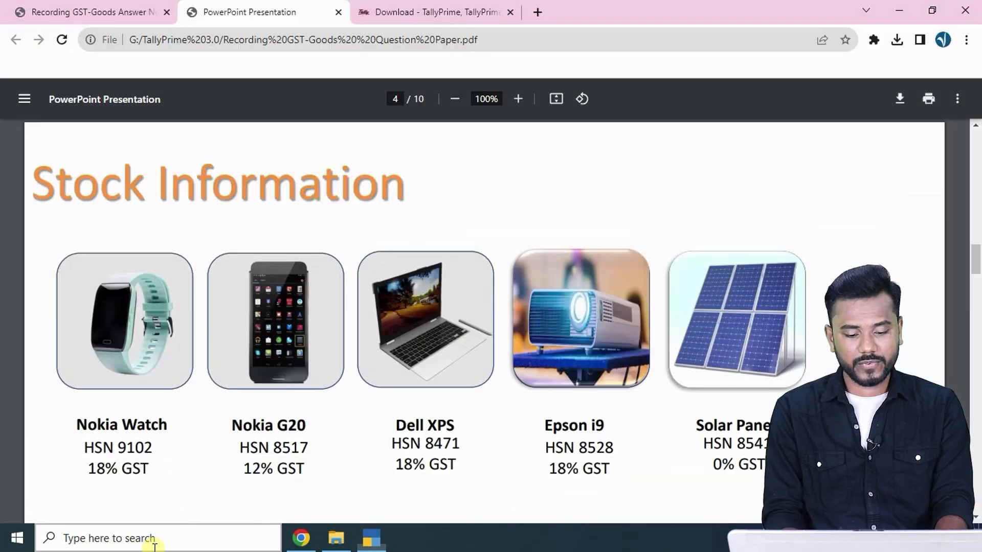
key("alt+Tab")
Give Epson I9 HSN 8528, description 'epson i9' and Taxable 18% GST, then save it.
type("85")
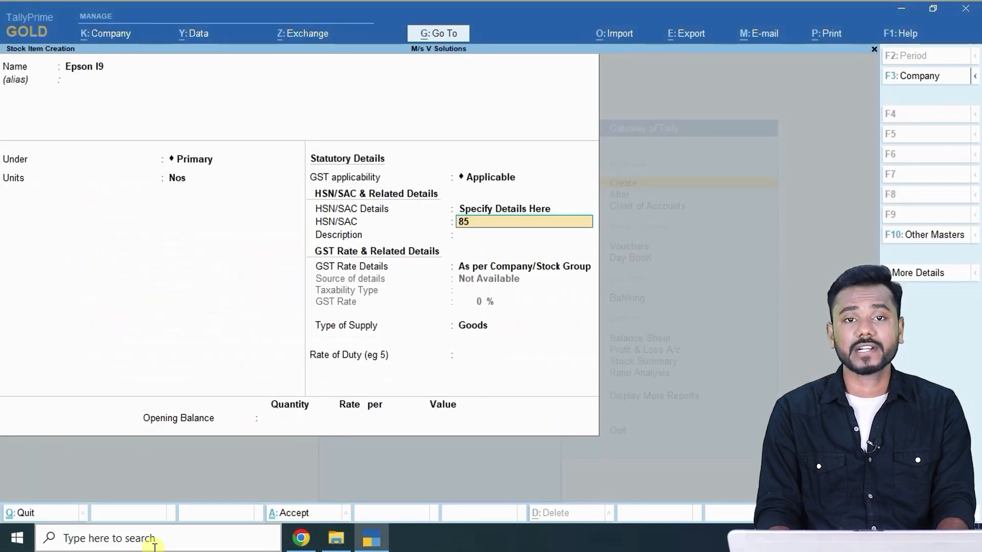
type("28")
key("Return")
type("epson i9")
key("Return")
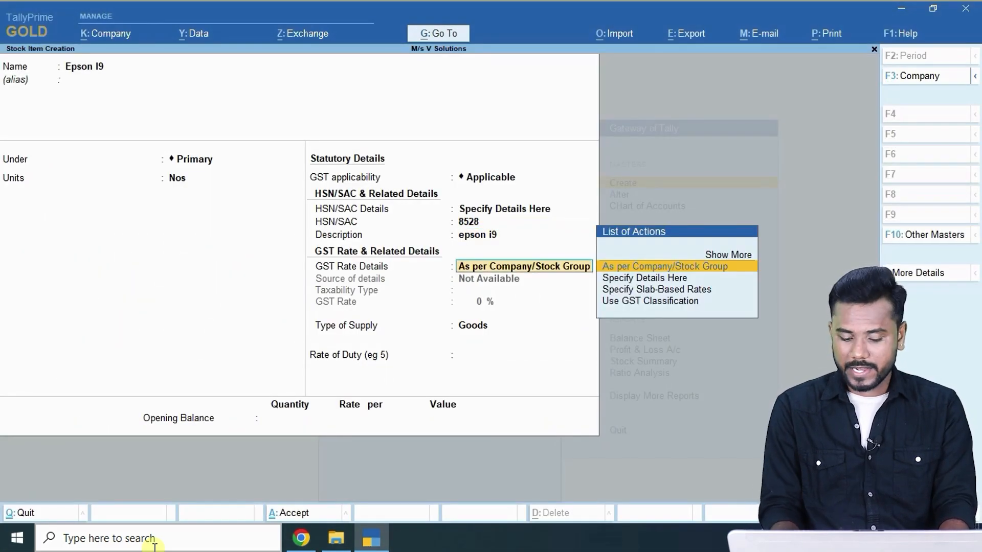
key("Down")
key("Return")
key("Return")
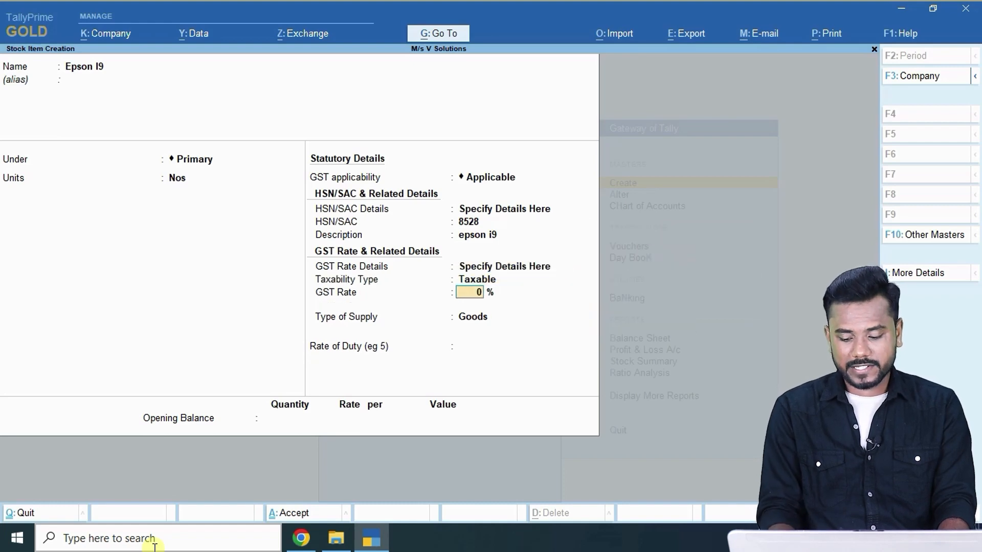
type("18")
key("Return")
key("Return")
key("Return")
key("Return")
key("alt+Tab")
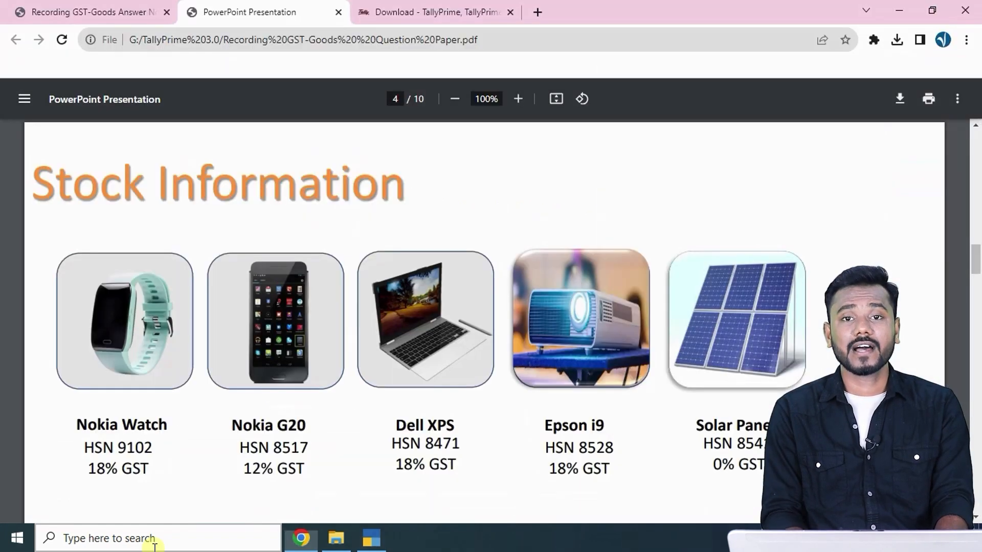
key("alt+Tab")
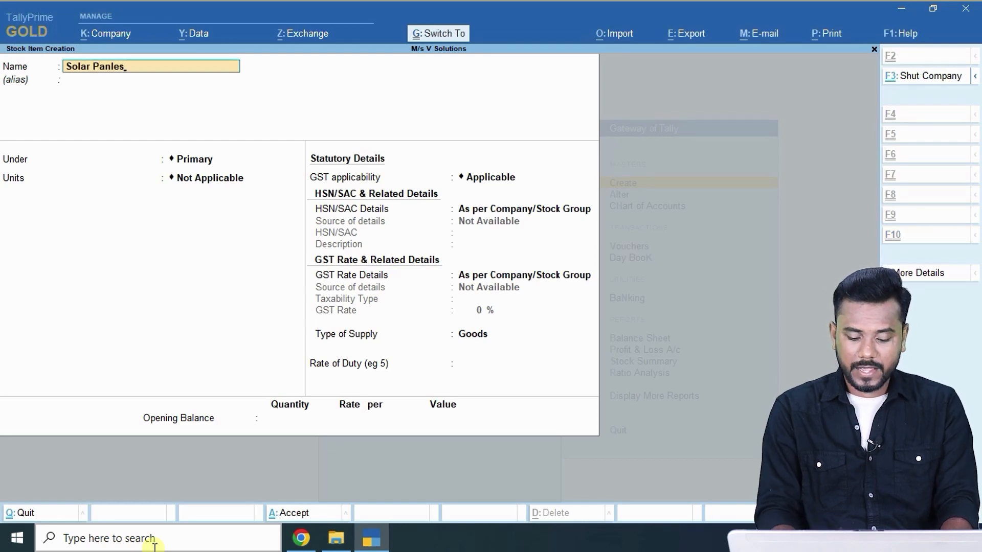
Correct the item name to Solar Panels, set unit Nos and choose to specify HSN details.
key("BackSpace")
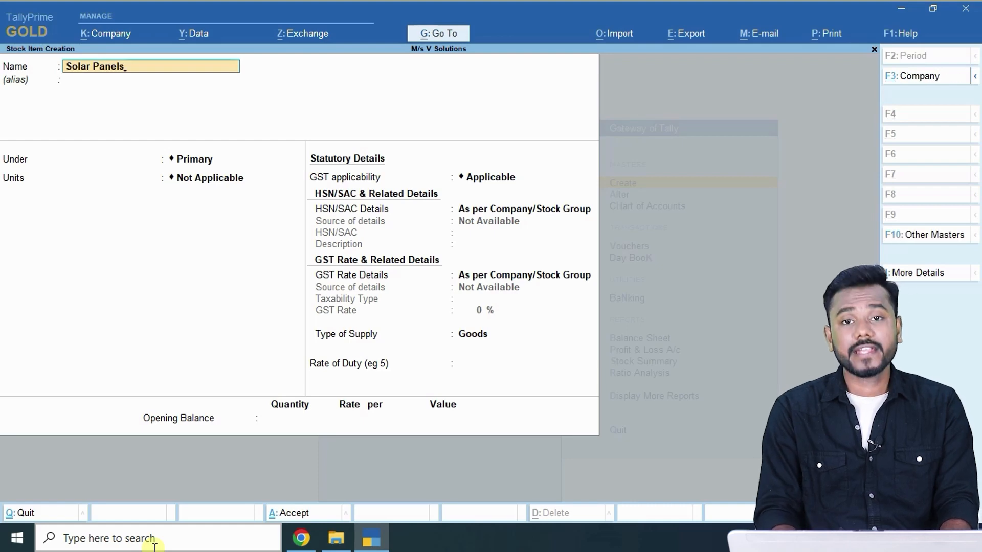
key("Return")
key("Return")
key("Down")
key("Return")
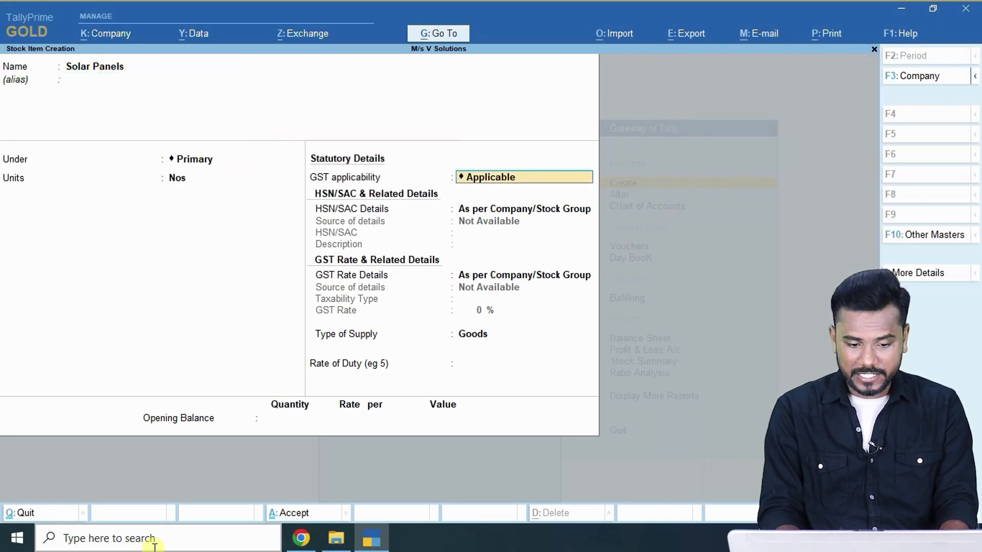
key("Return")
key("Down")
key("Return")
Look up the Solar Panels 0% GST rate in the stock information reference PDF.
key("alt+Tab")
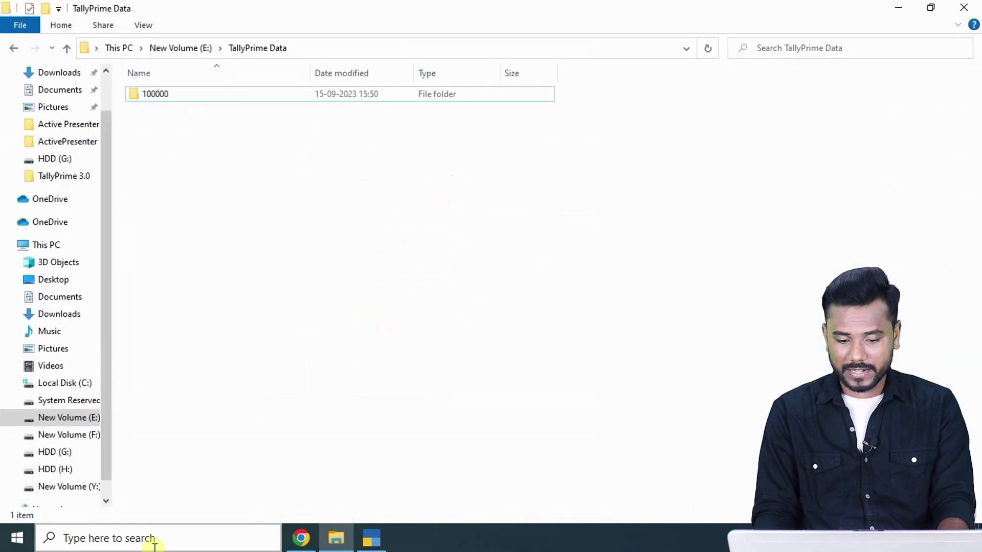
key("alt+Tab")
key("alt+Tab+Tab")
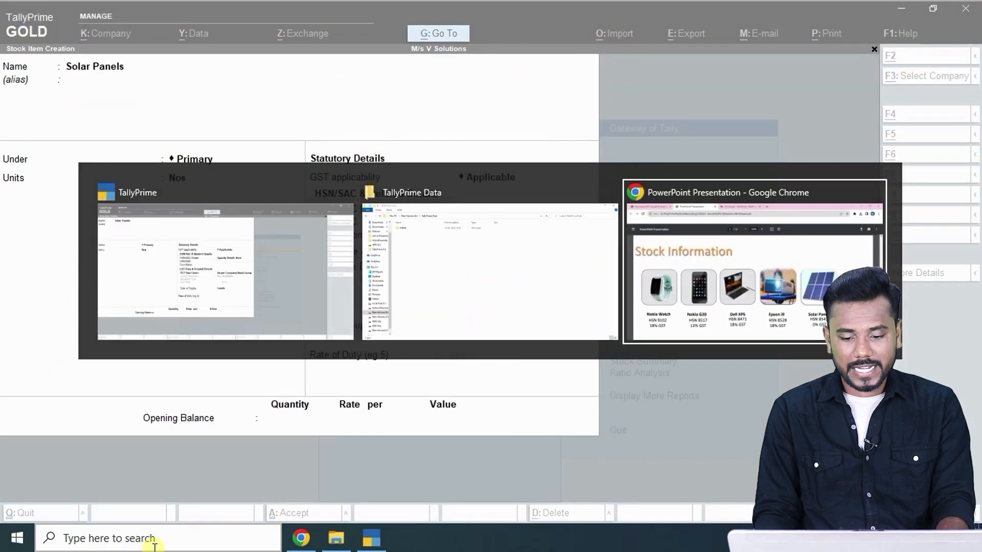
key("alt+Tab")
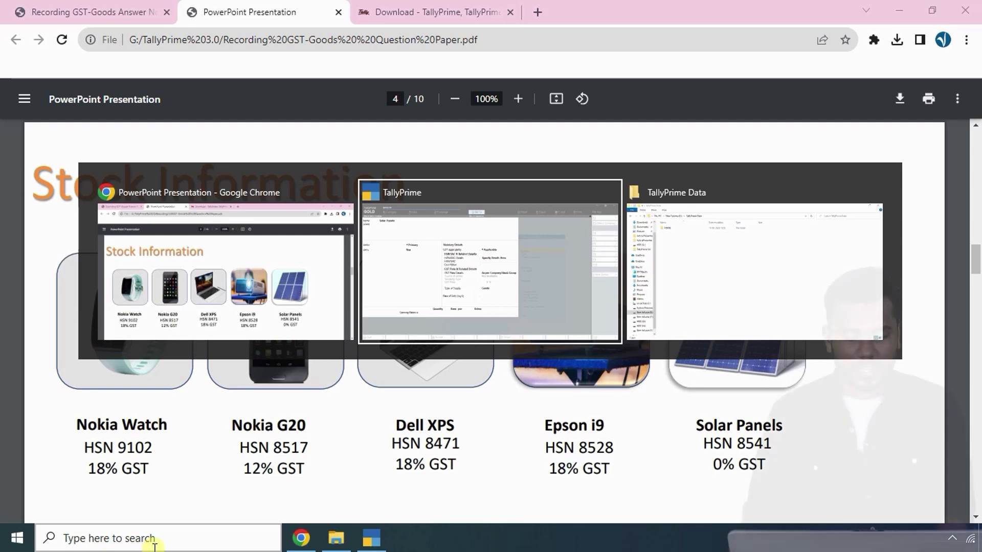
key("Tab")
key("Tab")
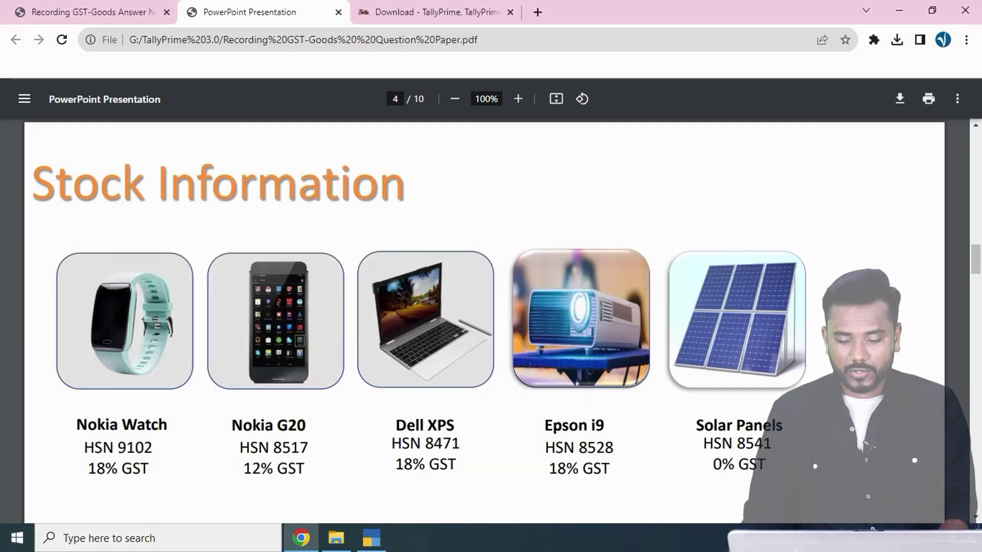
triple_click(711, 469)
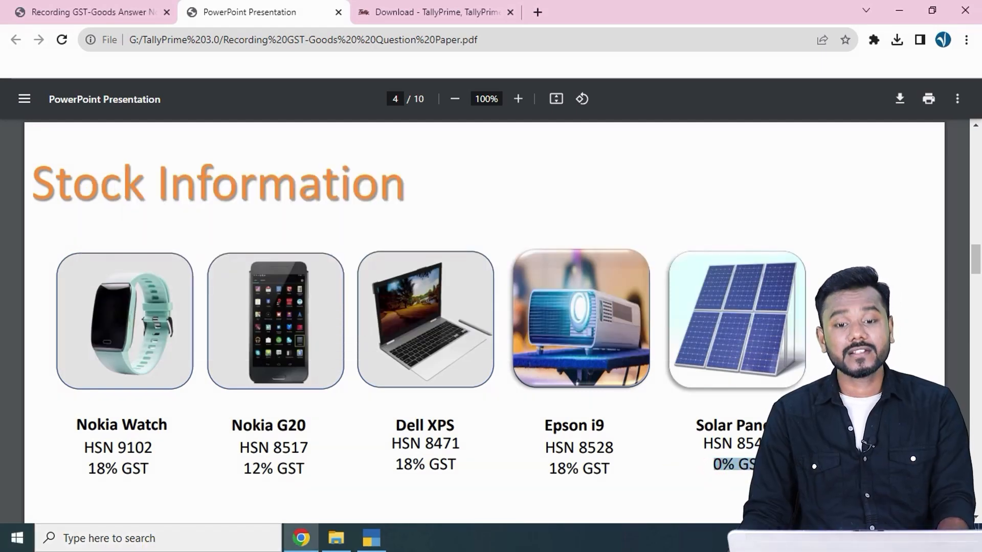
key("alt+Tab")
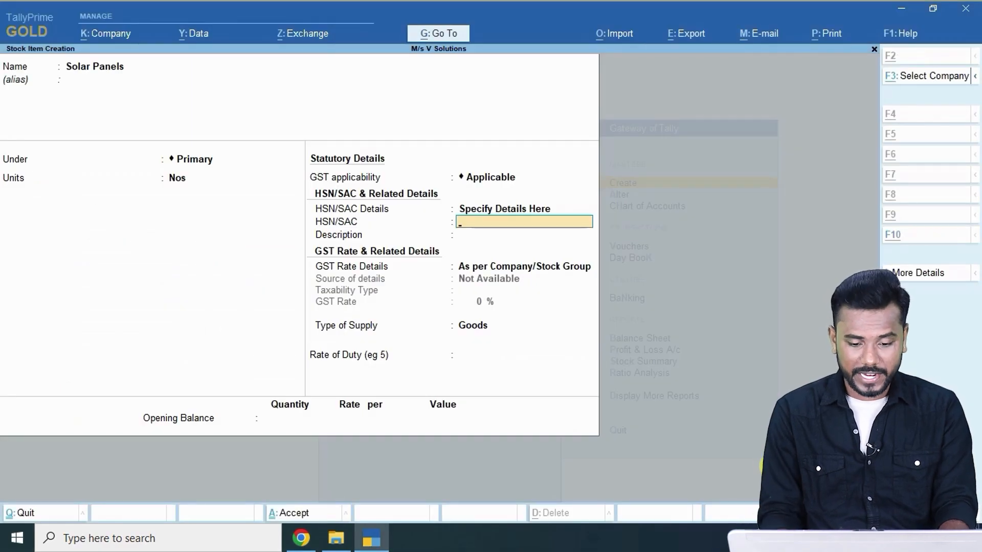
key("alt+Tab")
key("alt+Tab")
Give Solar Panels HSN 8541, description 'solar panels', Nil Rated taxability, and save it.
type("8541")
key("Return")
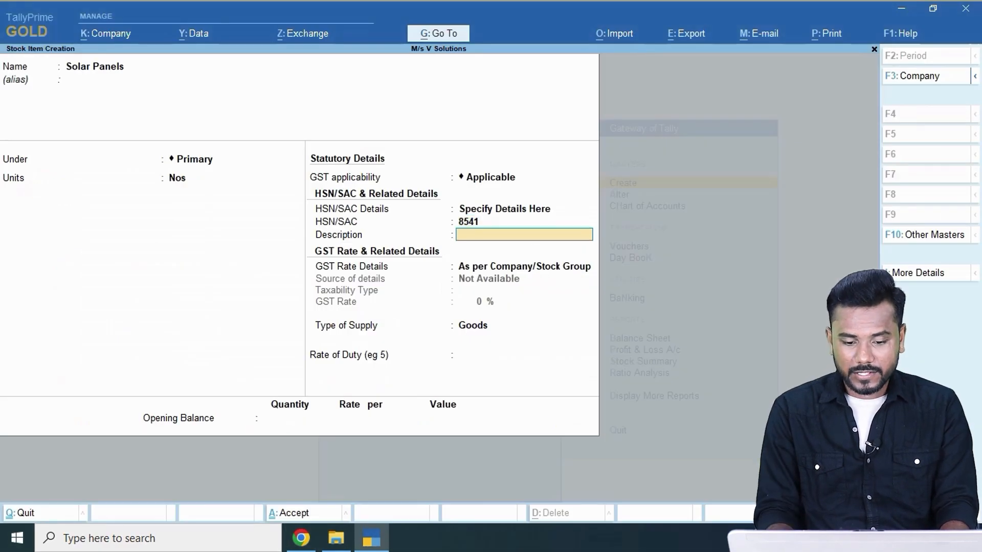
type("solar panels")
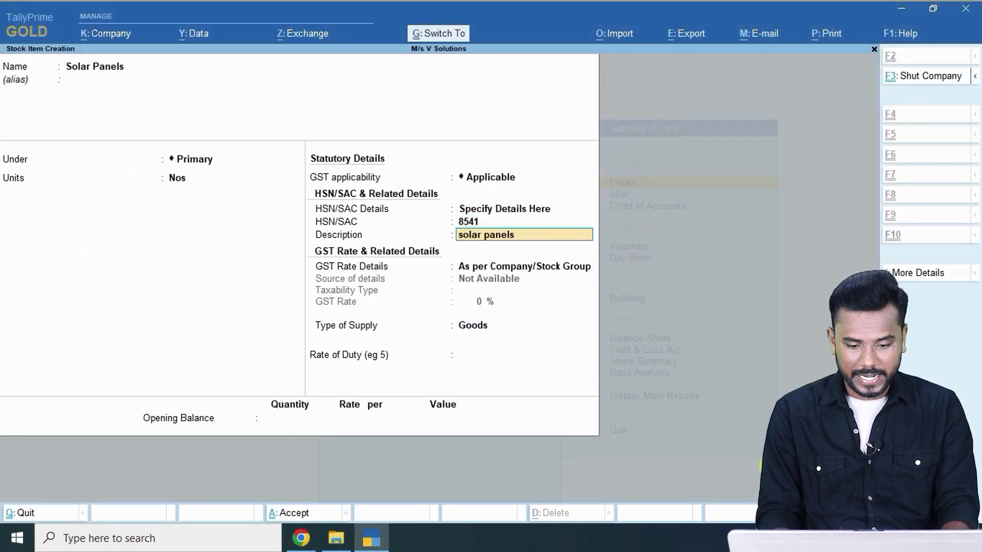
key("Return")
key("Down")
key("Return")
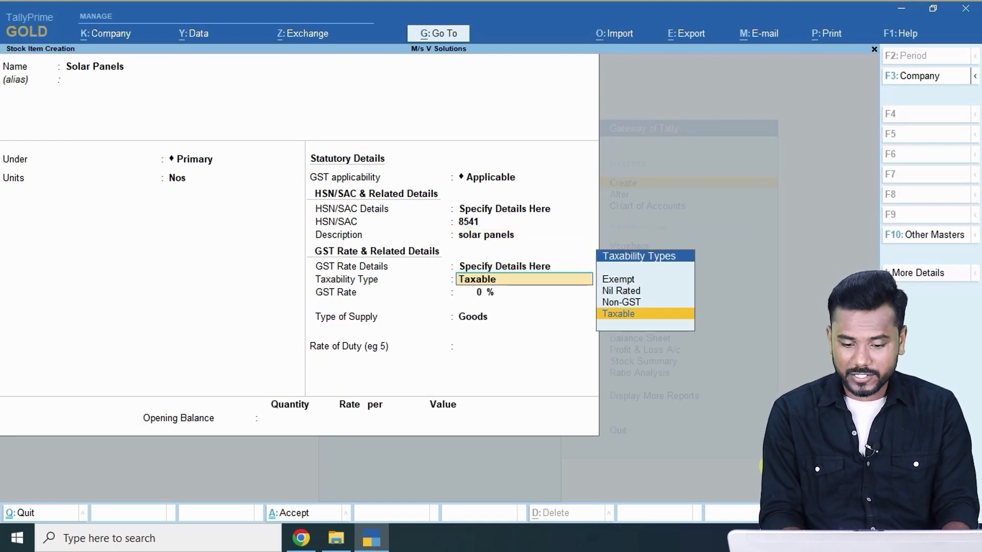
key("Up")
key("Up")
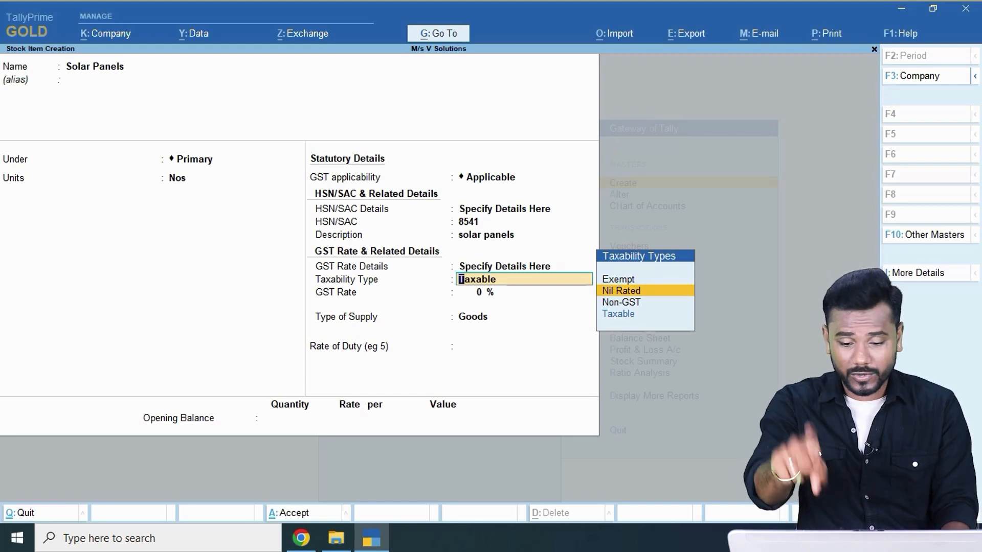
key("Return")
key("Return")
key("Return")
key("Return")
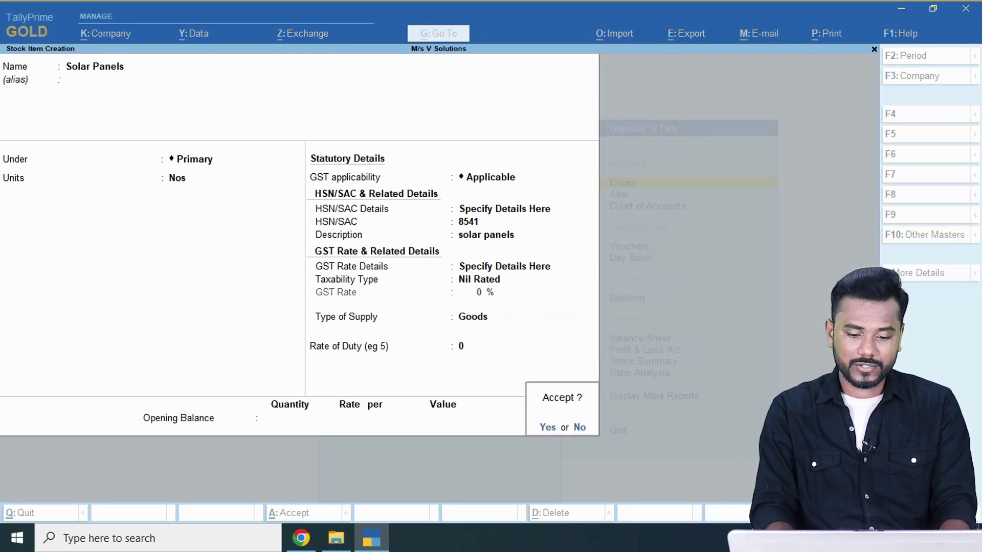
key("Return")
Return to the Gateway and view the GST Goods answer notes document.
key("Escape")
key("Escape")
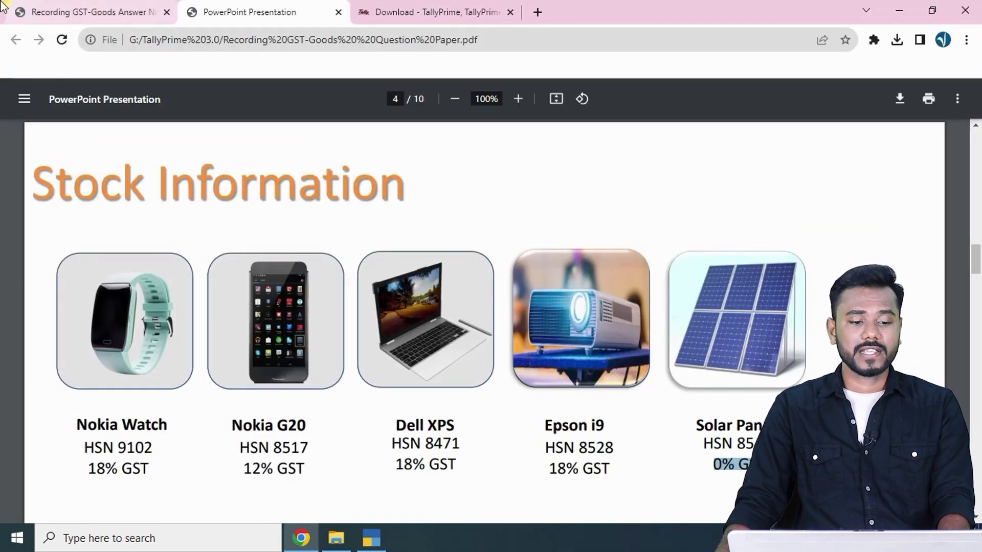
left_click(47, 7)
scroll(214, 283, "down", 3)
scroll(214, 286, "up", 1)
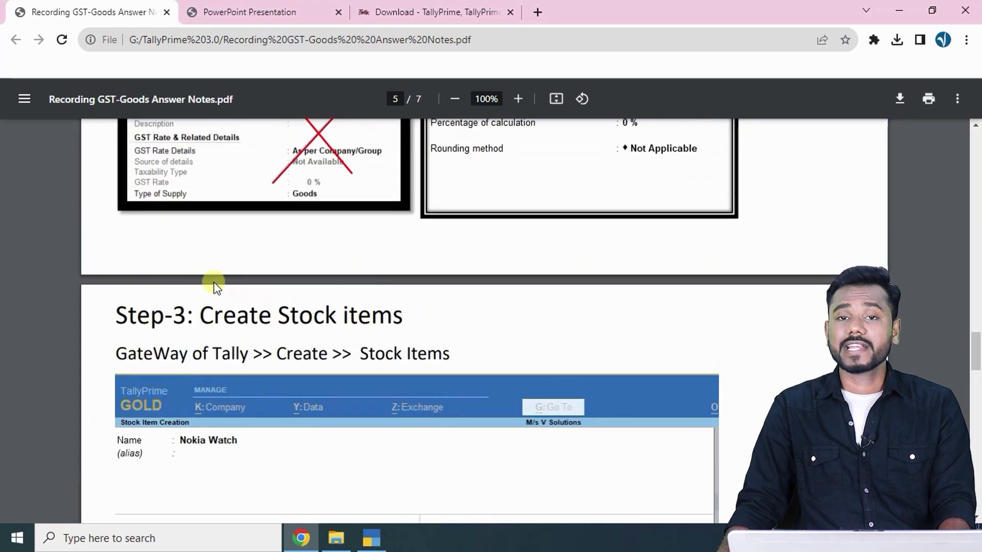
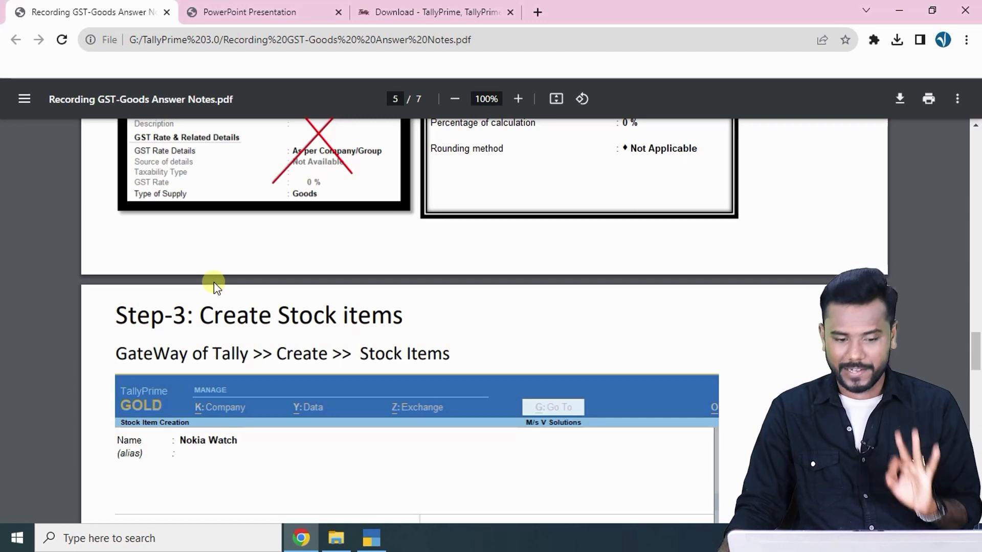
Scroll the answer notes down to page 6, Step-4, then switch back to TallyPrime.
scroll(214, 283, "down", 10)
scroll(214, 284, "down", 3)
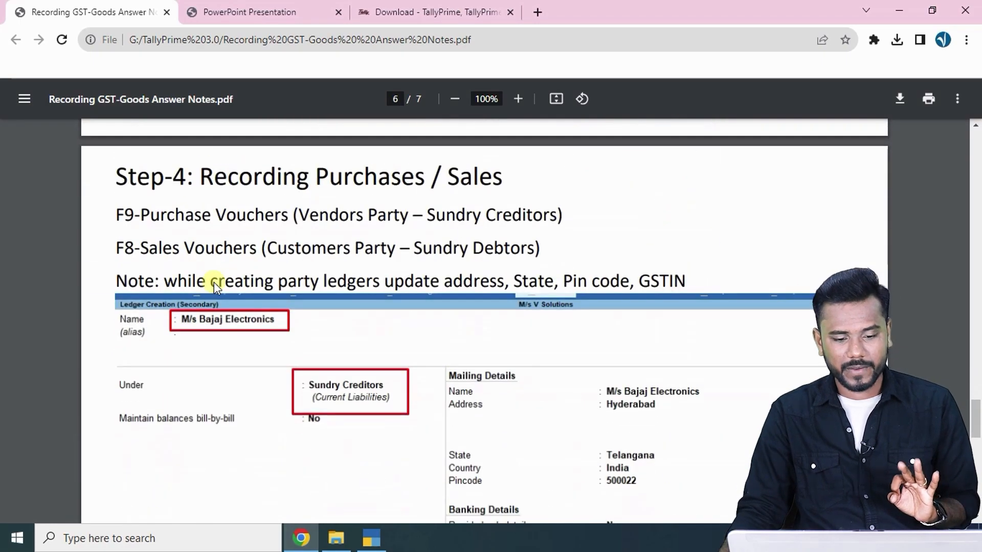
key("alt+Tab")
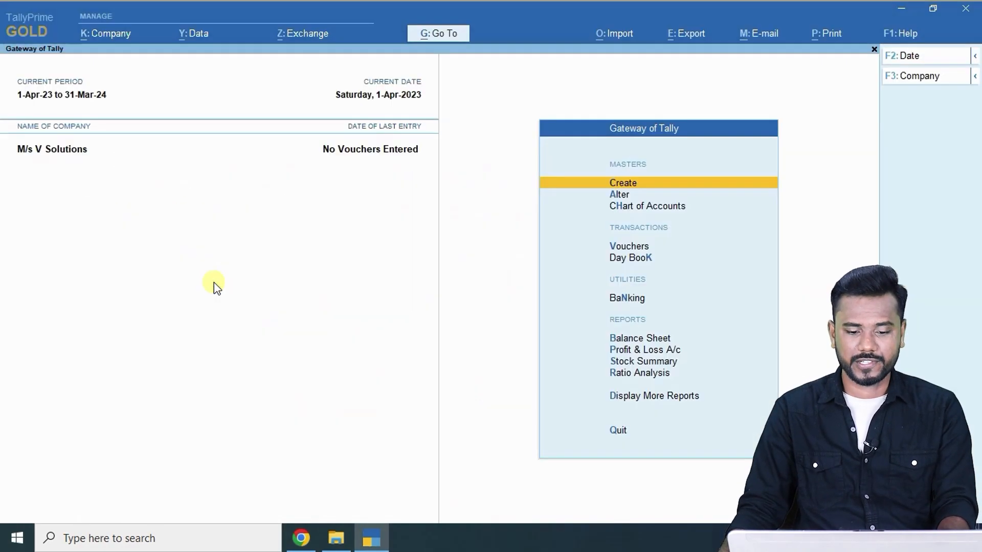
Open a blank Payment voucher No. 1 dated 1-Apr-23 from the Gateway's Vouchers option.
key("Down")
key("Down")
key("Down")
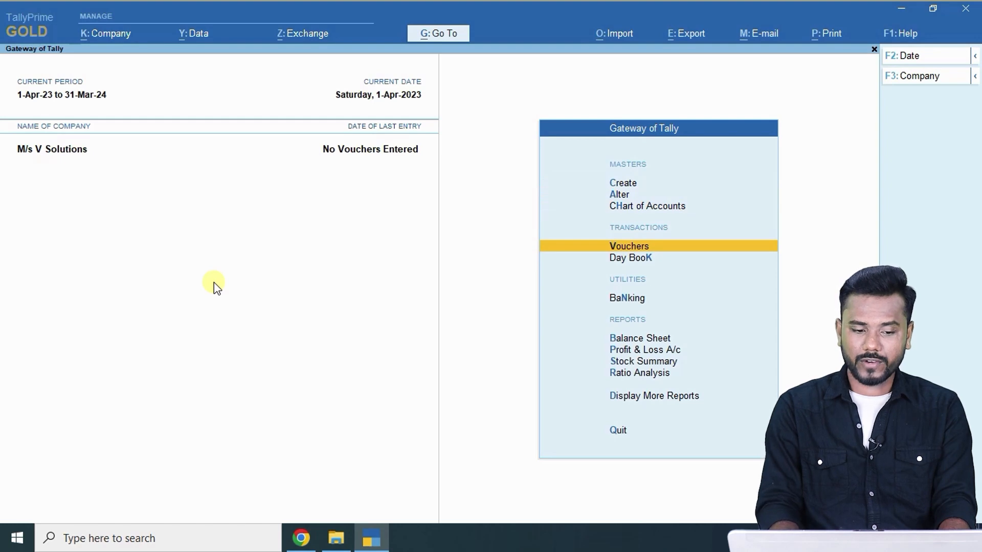
key("Return")
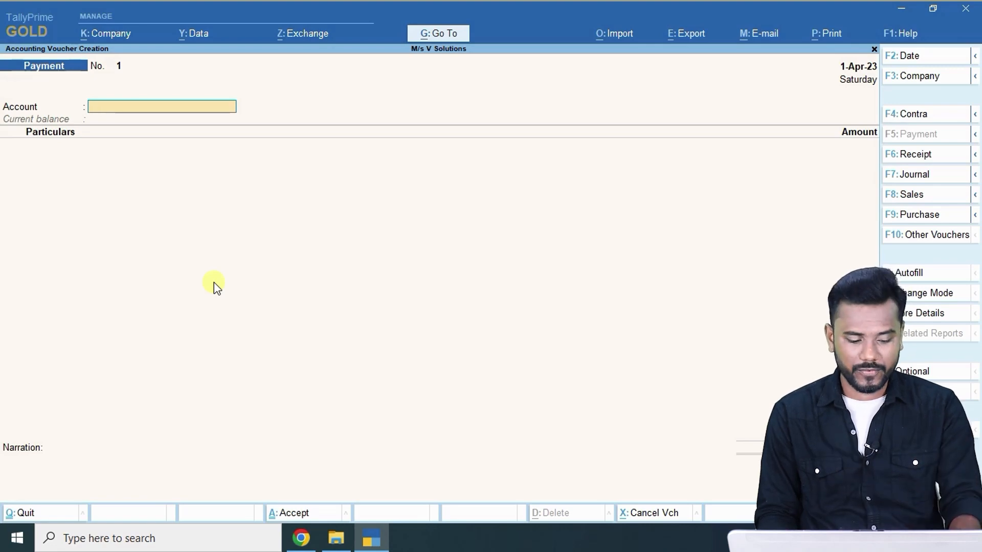
key("Escape")
key("Return")
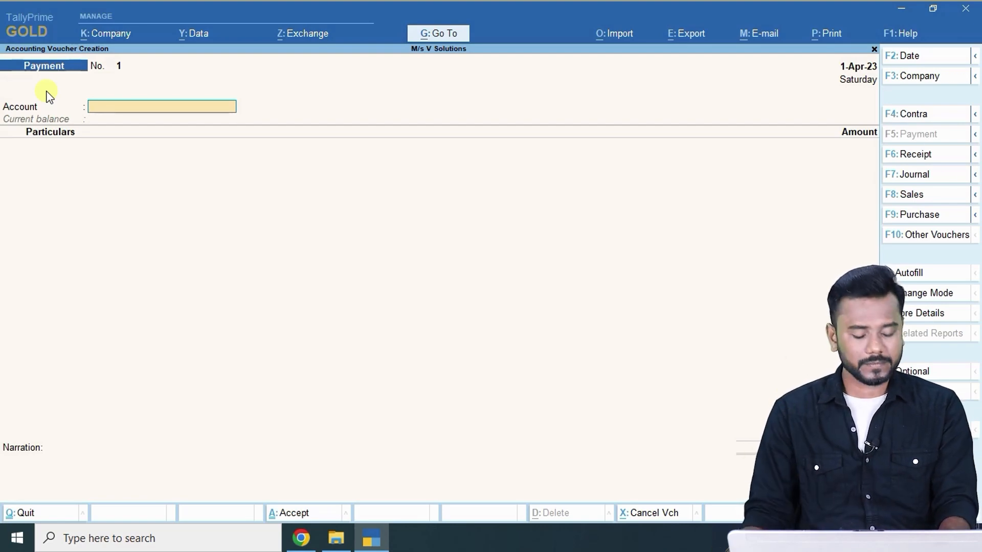
key("alt+Tab")
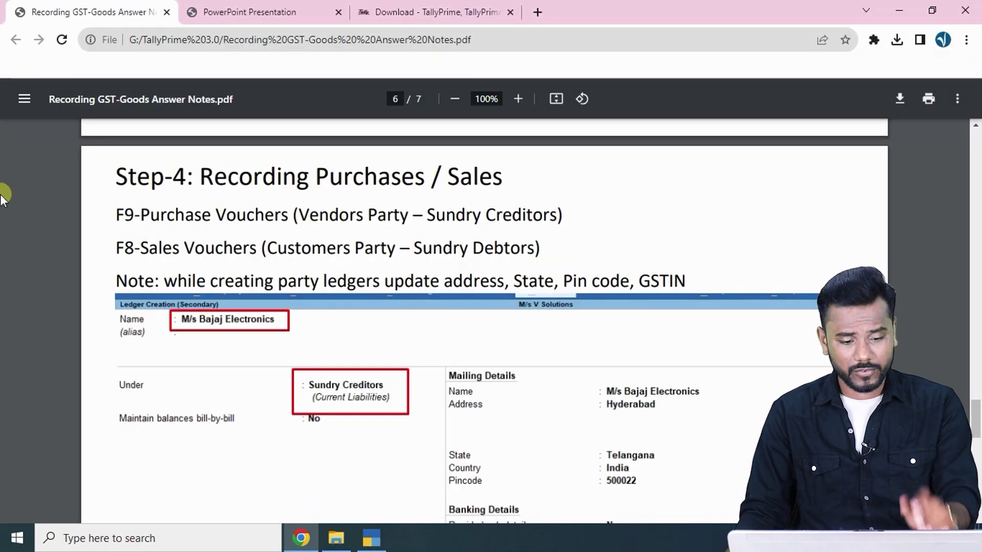
Show Transaction-1 in the question paper, highlighting 'Purchased following items'.
left_click(241, 11)
scroll(322, 266, "down", 5)
scroll(322, 264, "down", 5)
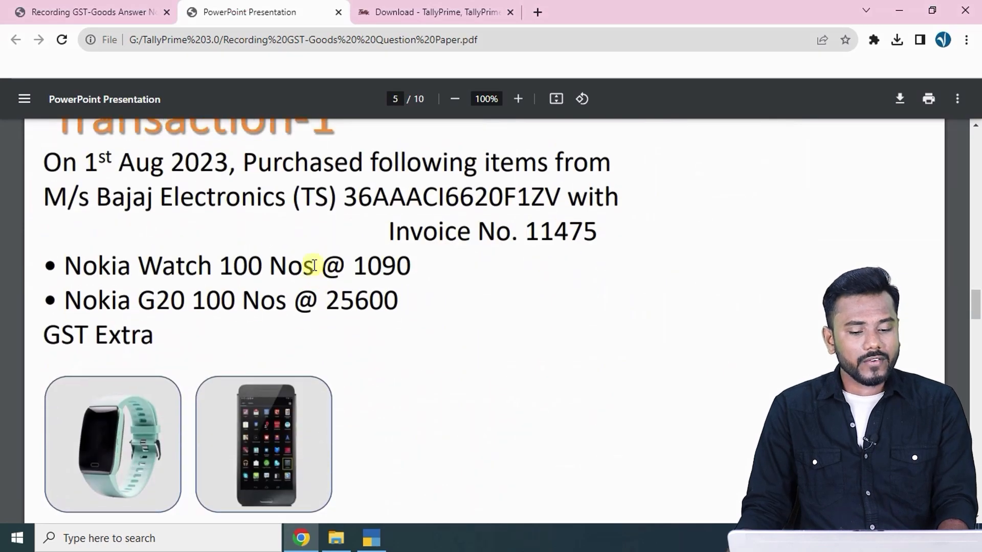
scroll(310, 267, "up", 2)
left_click_drag(251, 232, 555, 235)
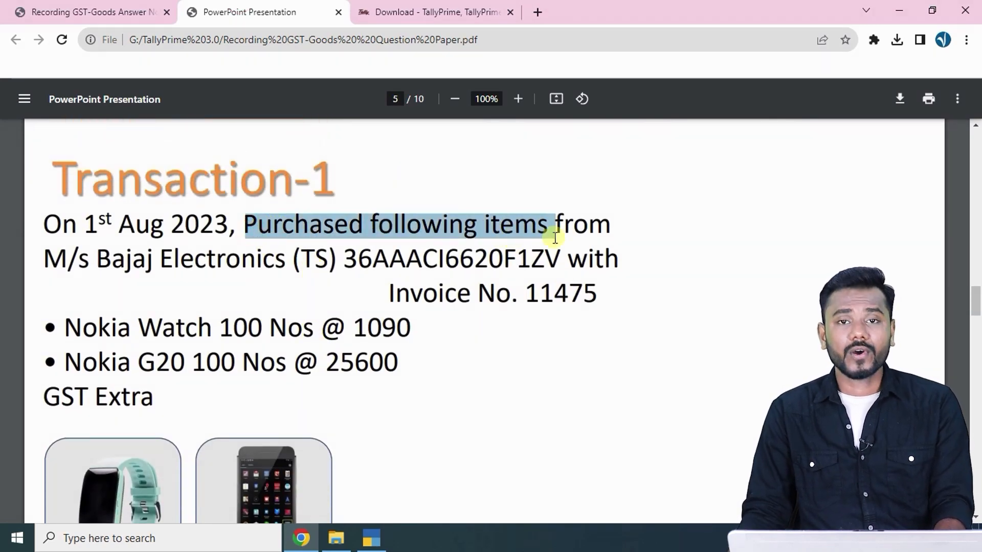
key("alt+Tab")
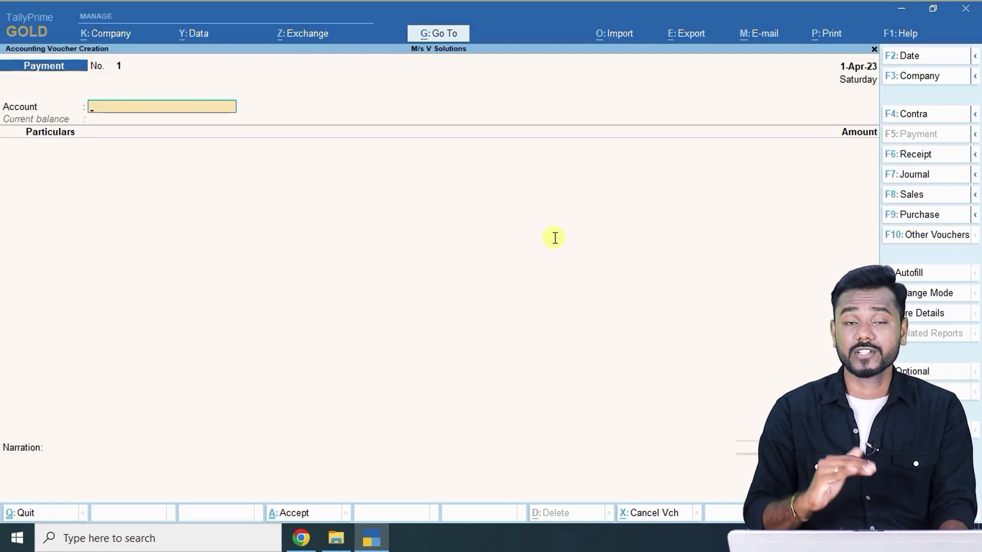
Change the voucher to Purchase and date it 1-Aug-23, per Transaction-1's date.
left_click(933, 215)
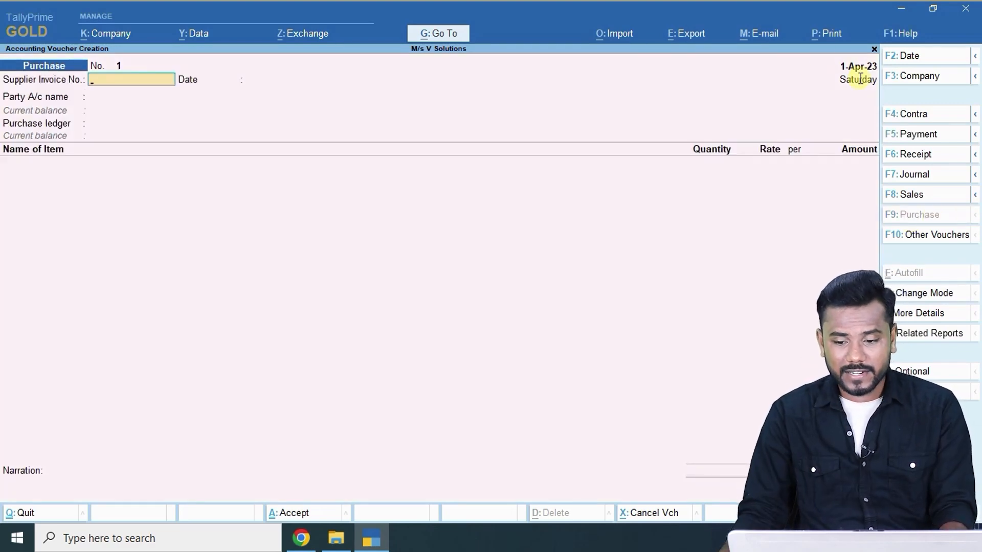
key("alt+Tab")
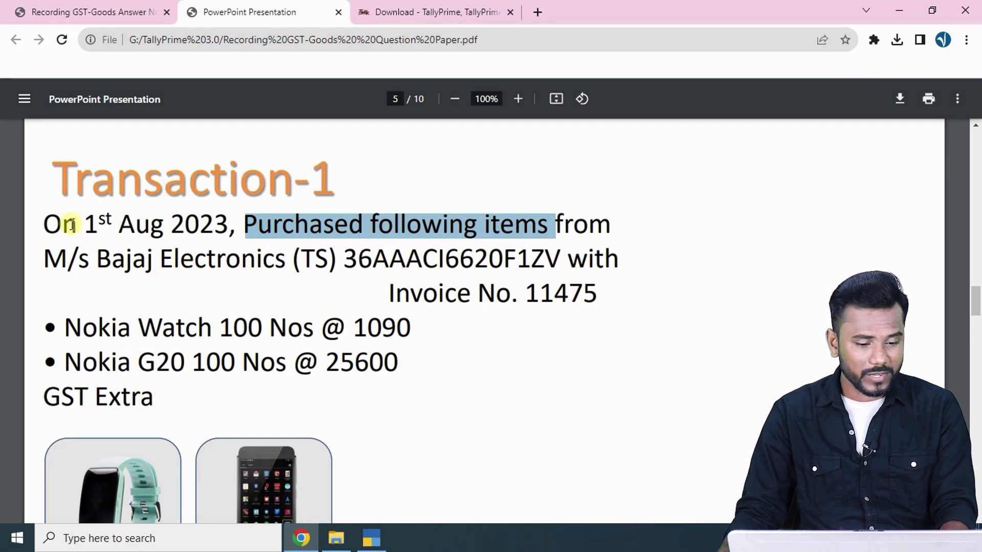
left_click_drag(66, 225, 207, 223)
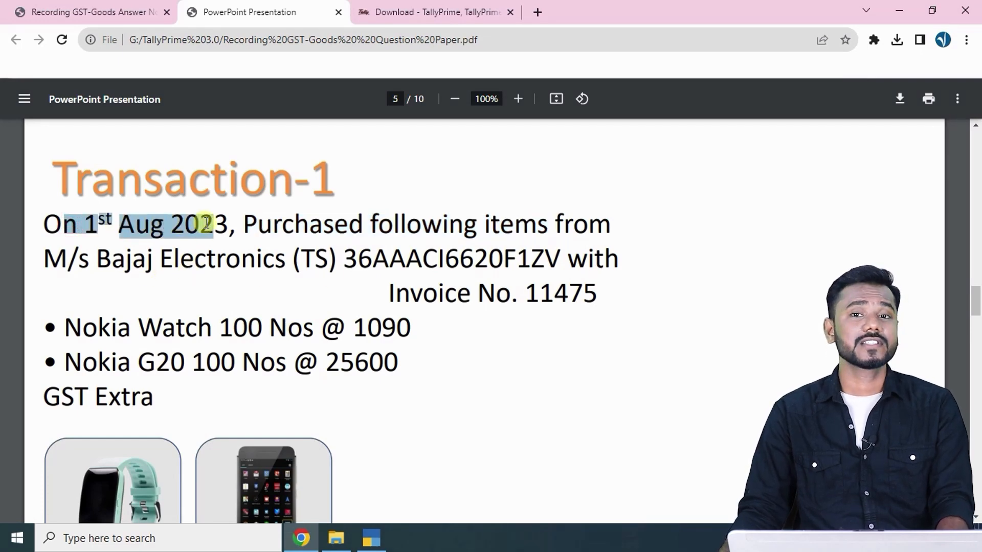
key("alt+Tab")
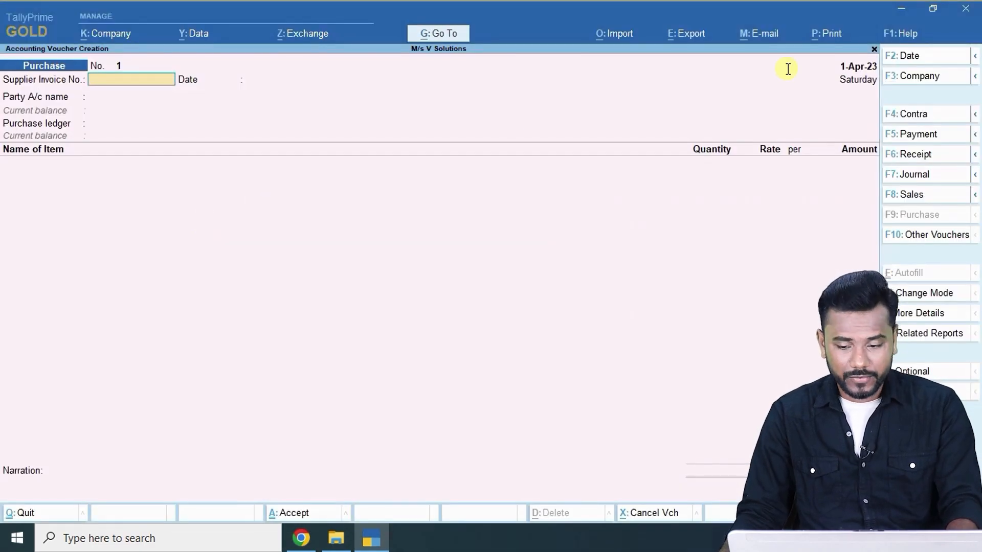
left_click(925, 55)
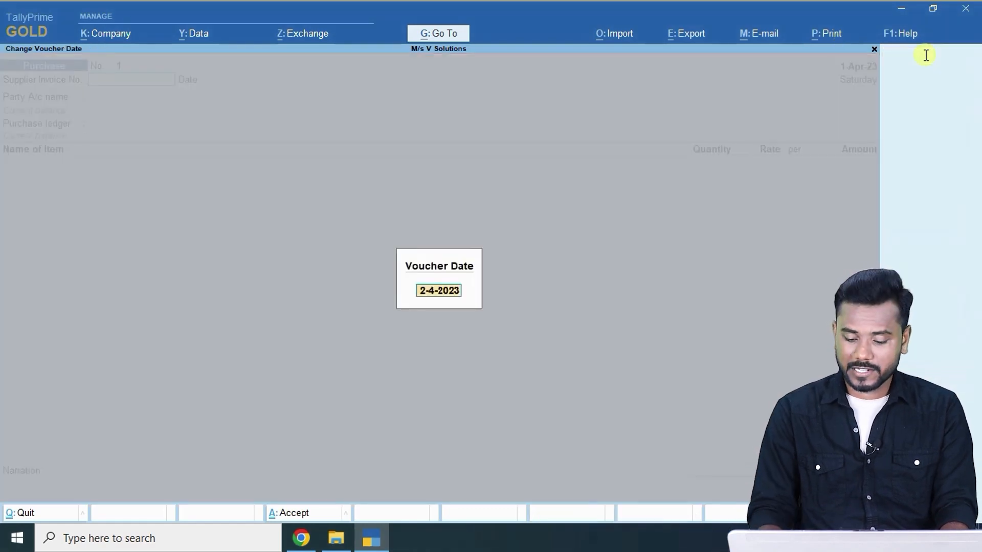
type("1-8")
key("Return")
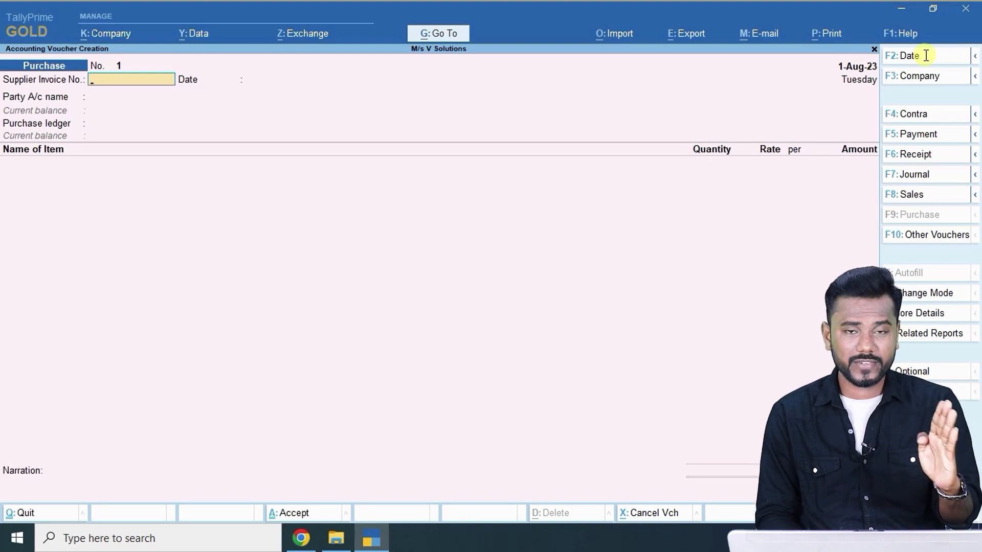
key("alt+Tab")
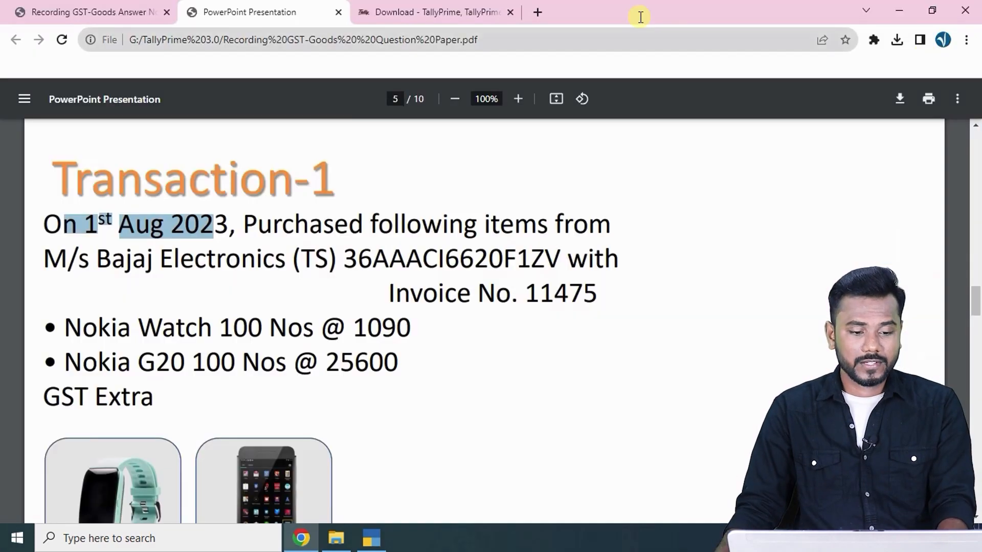
Highlight the notes on purchases via Sundry Creditors, sales via Sundry Debtors, and party ledger details.
left_click(102, 11)
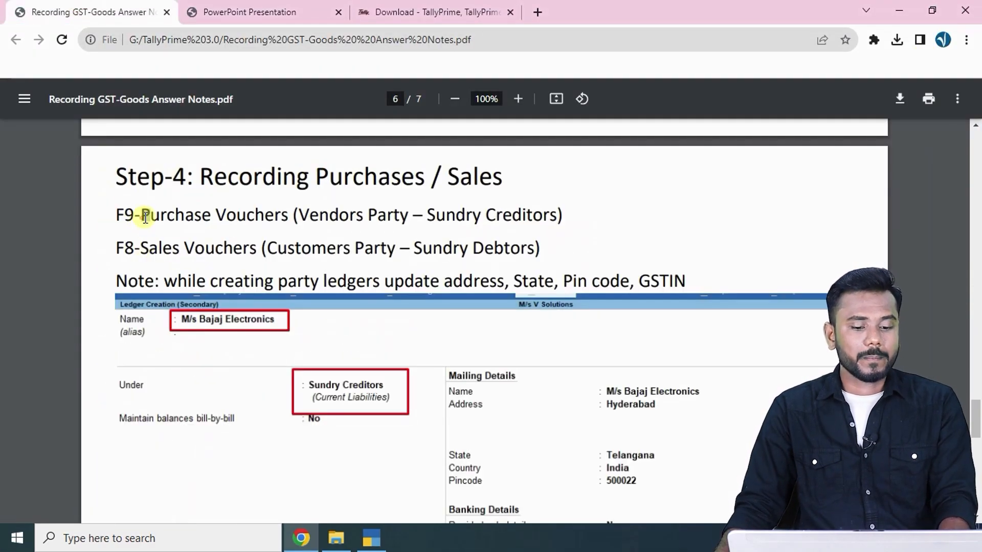
left_click_drag(145, 217, 590, 215)
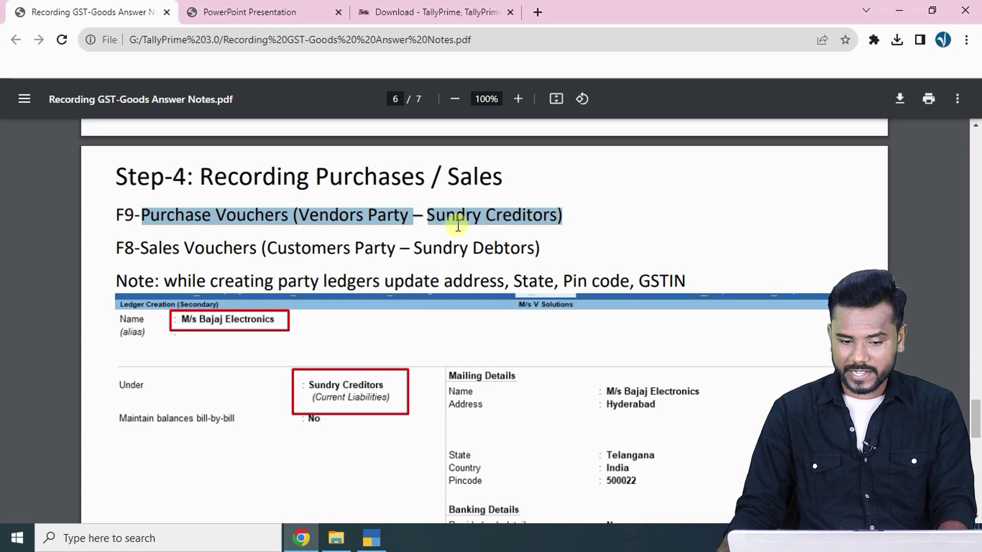
left_click_drag(159, 246, 539, 241)
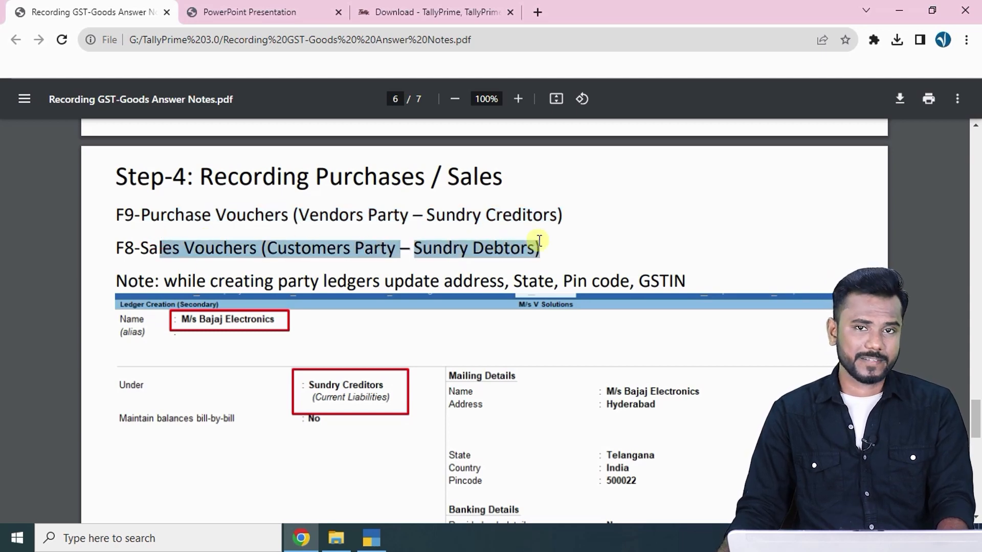
left_click(487, 254)
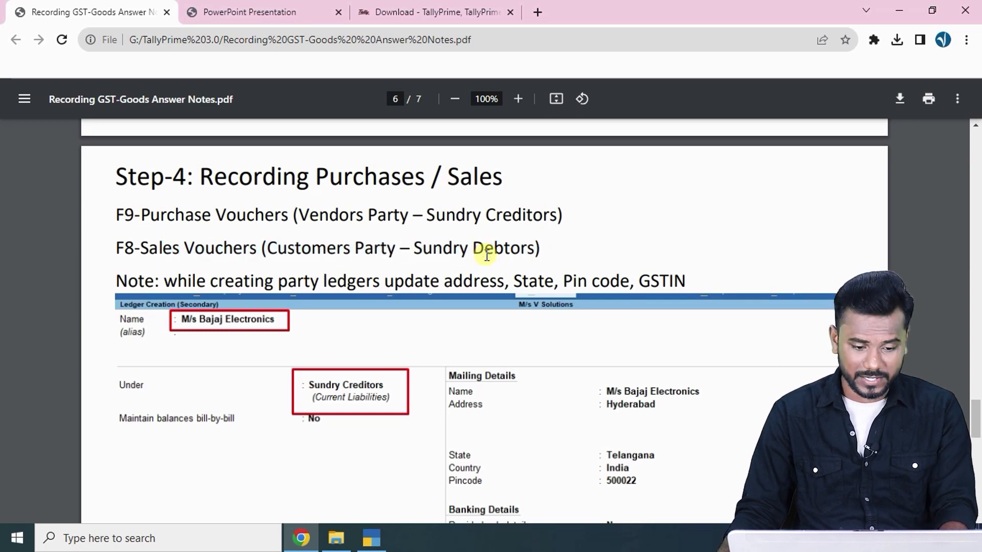
left_click_drag(157, 284, 690, 277)
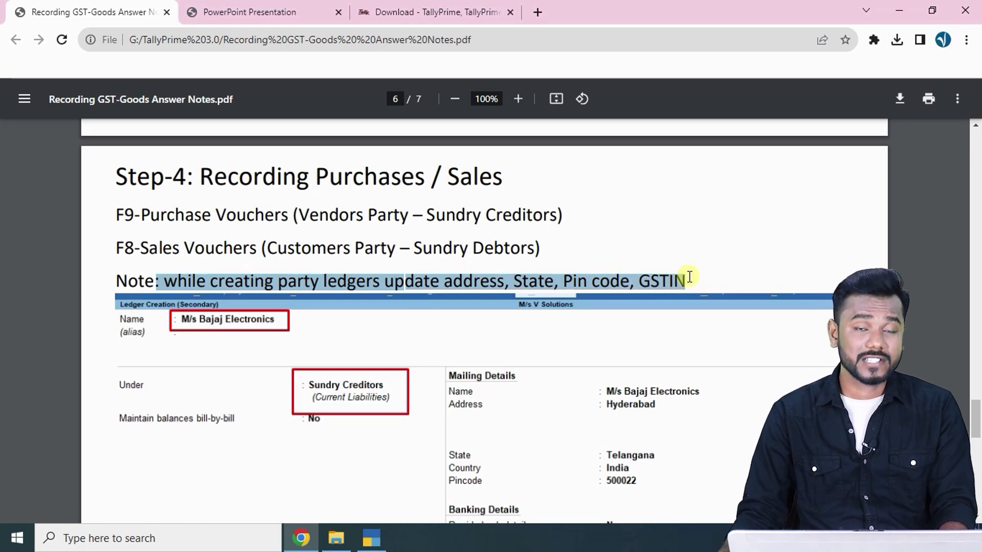
scroll(484, 281, "down", 3)
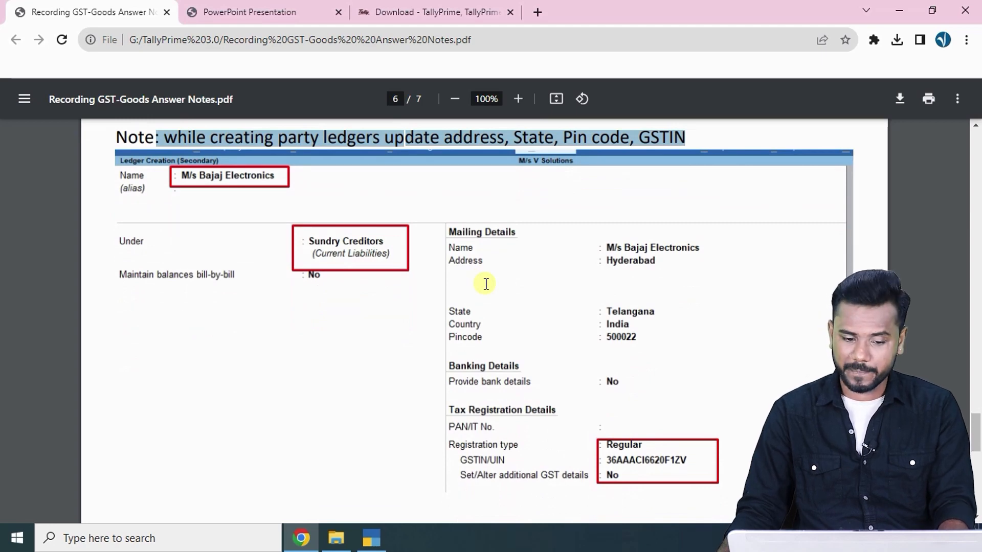
Highlight supplier M/s Bajaj Electronics in Transaction-1 of the question paper.
left_click(267, 6)
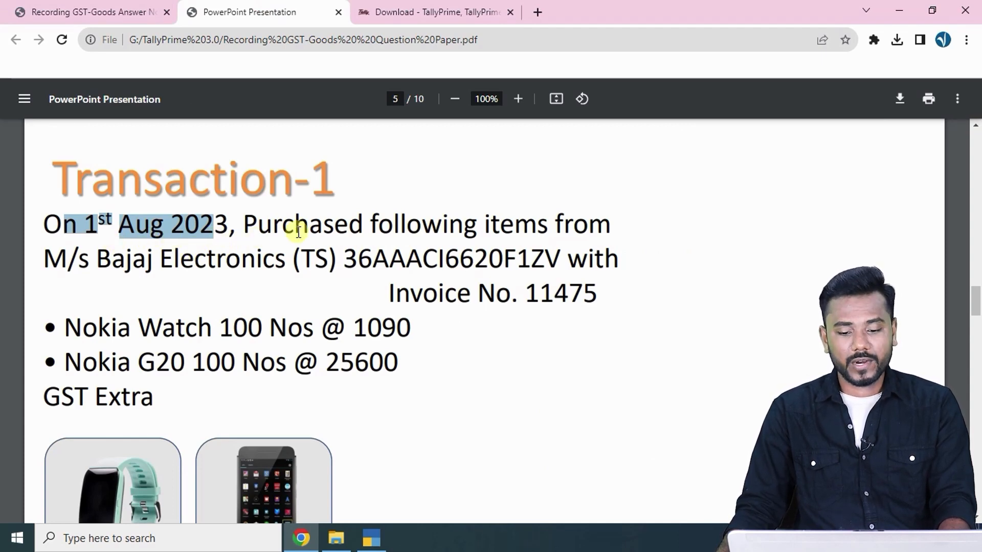
left_click_drag(38, 261, 290, 260)
key("ctrl+c")
key("alt+Tab")
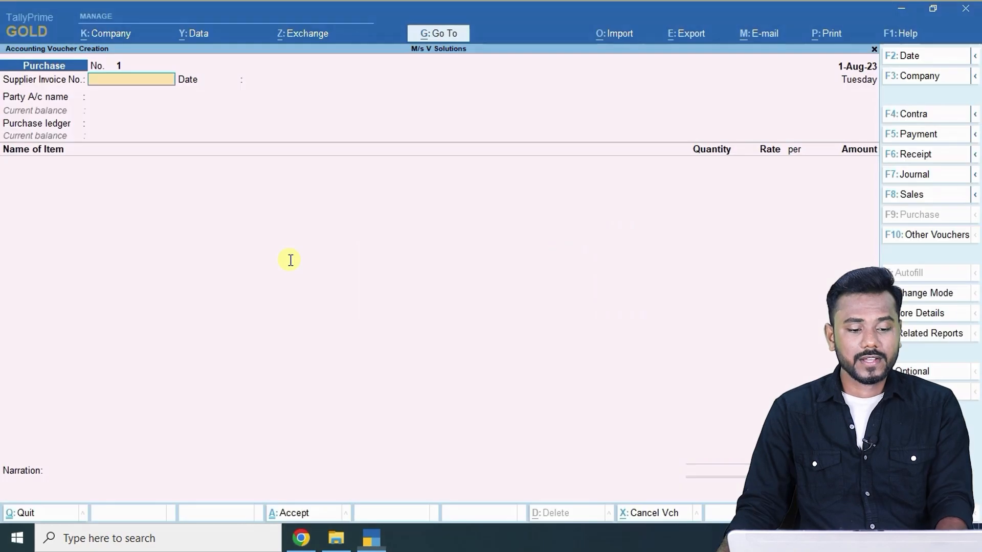
Enter supplier invoice 11475 dated 1-Aug-23 and start a new party ledger with Alt+C.
key("alt+Tab")
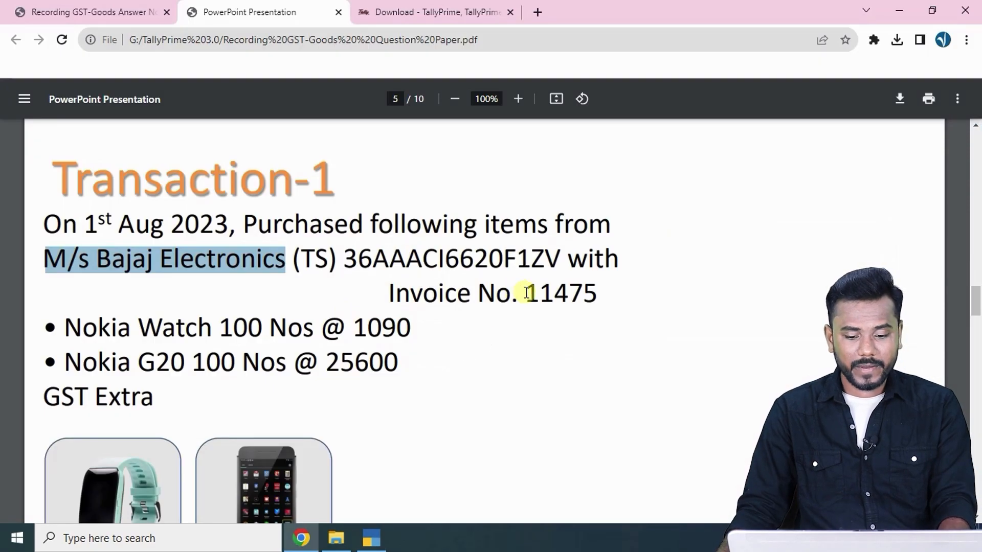
left_click_drag(526, 291, 618, 291)
key("alt+Tab")
type("11475")
key("Return")
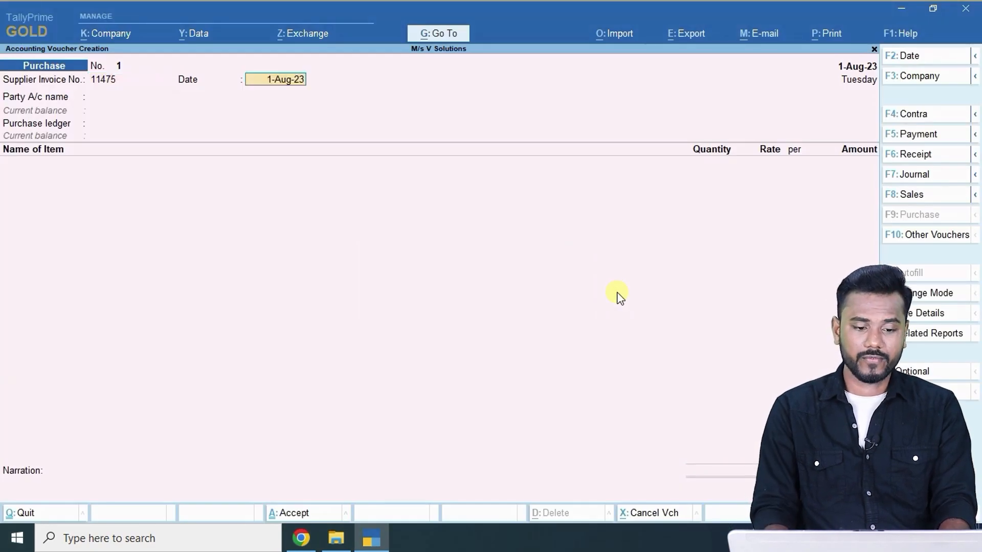
key("Return")
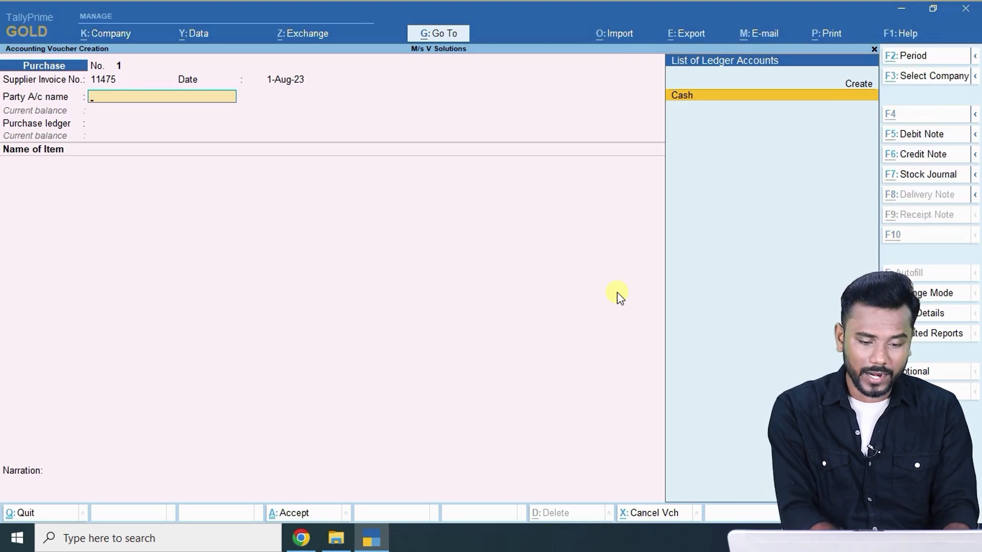
key("alt+c")
key("Escape")
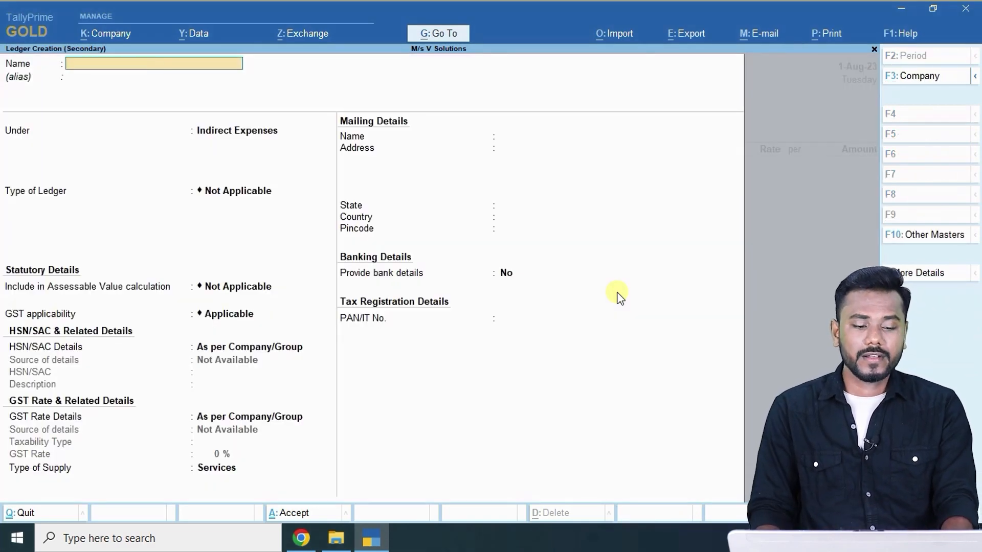
Start a new ledger named M/s Bajaj Electronics under Sundry Creditors.
key("Escape")
key("y")
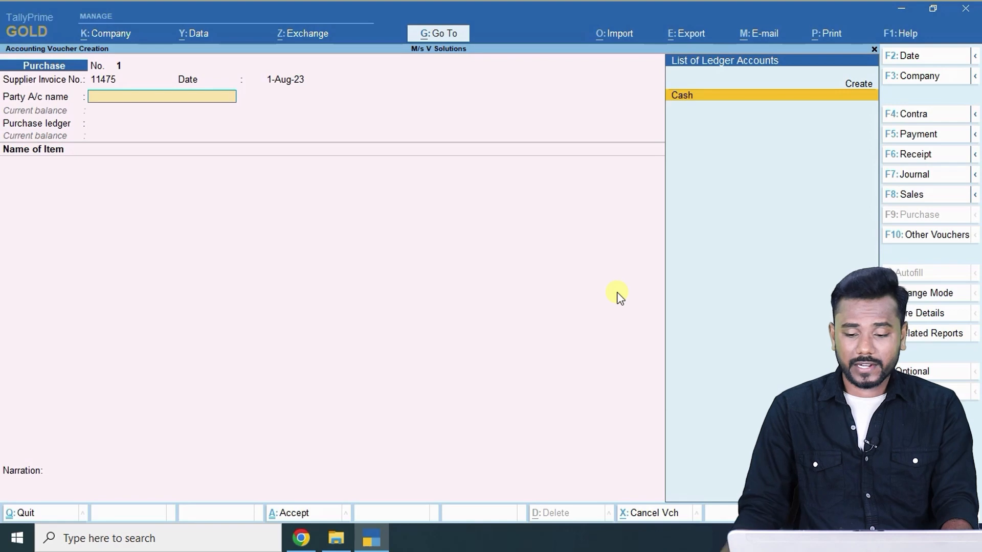
left_click(852, 84)
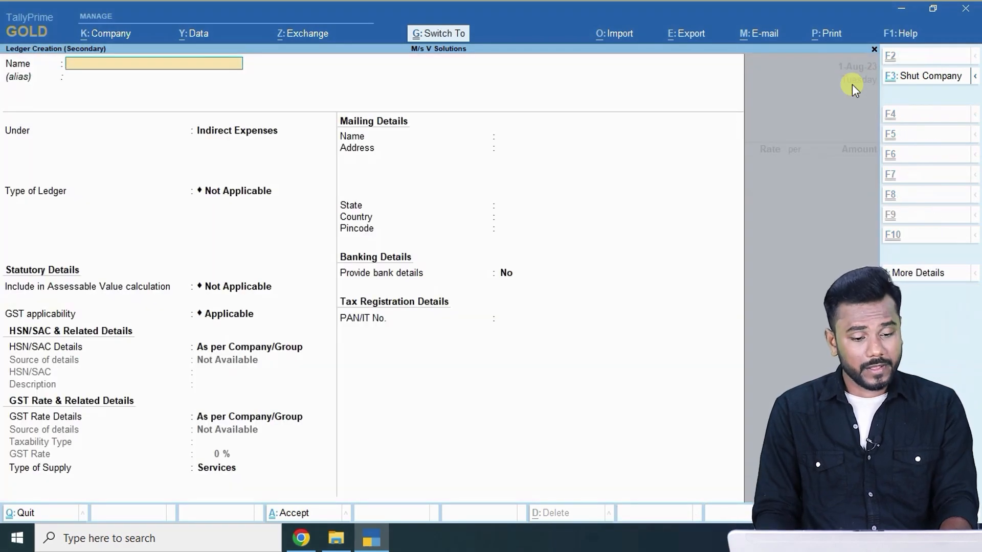
key("ctrl+v")
key("Return")
key("Return")
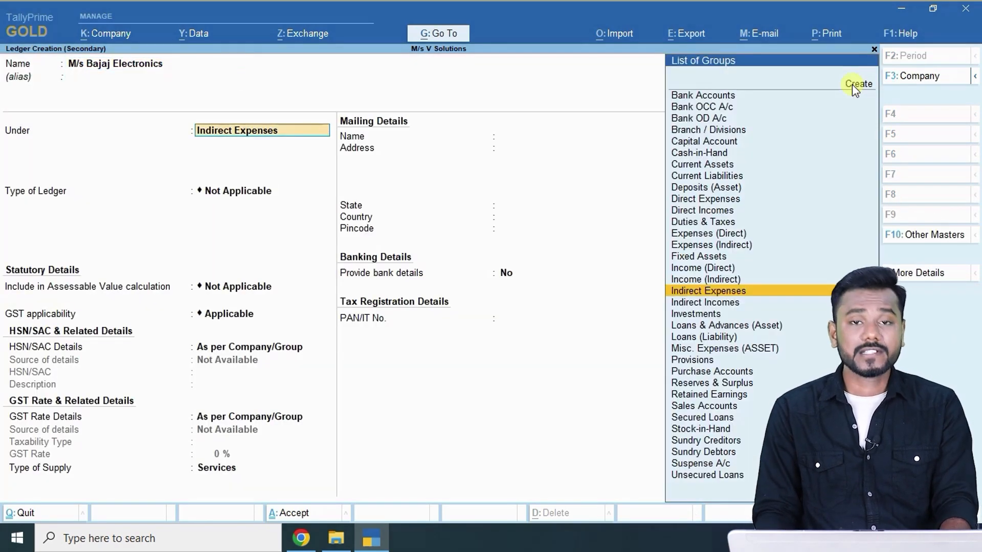
type("Sun")
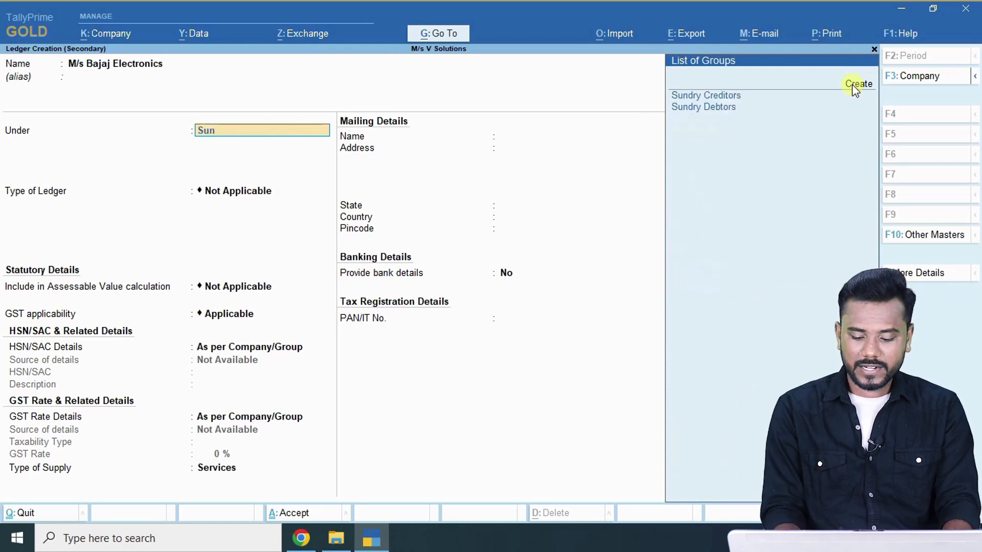
key("Return")
key("Return")
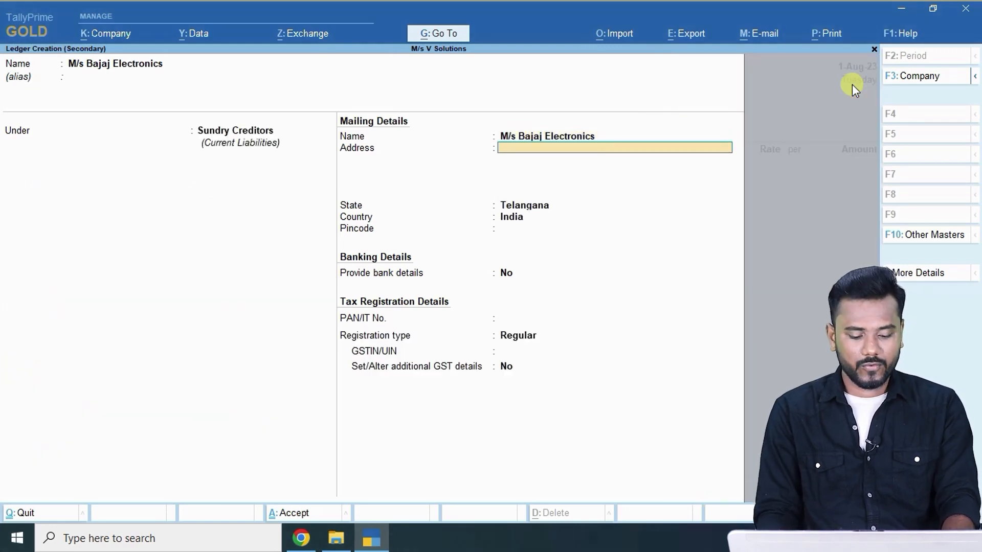
Give the ledger a Hyderabad address and pincode 500026.
type("Hyderabad")
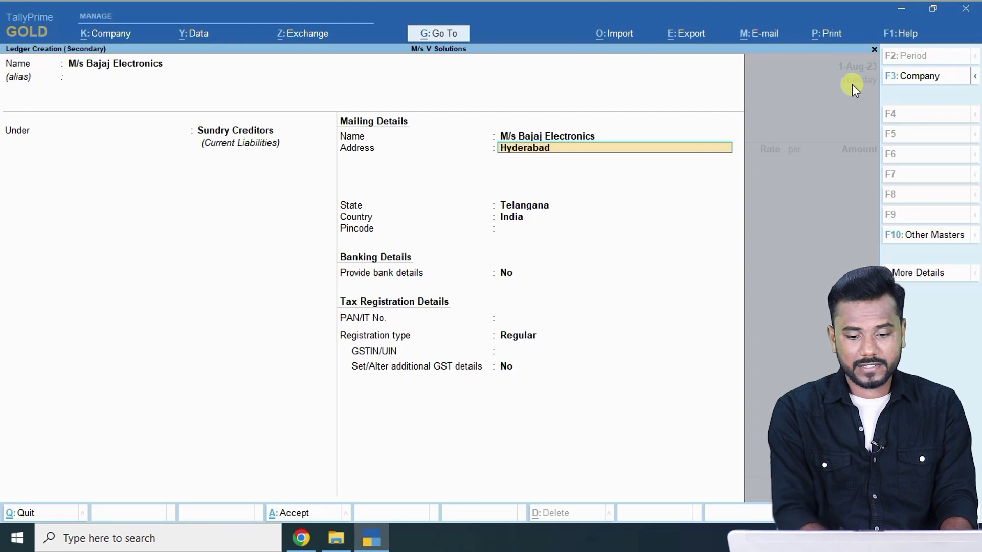
key("Return")
key("Return")
key("Return")
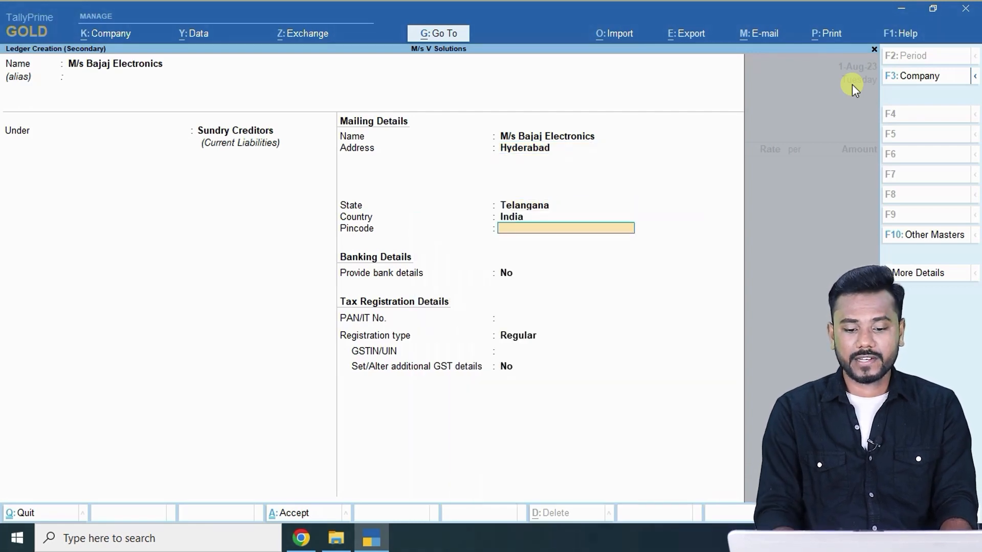
type("500026")
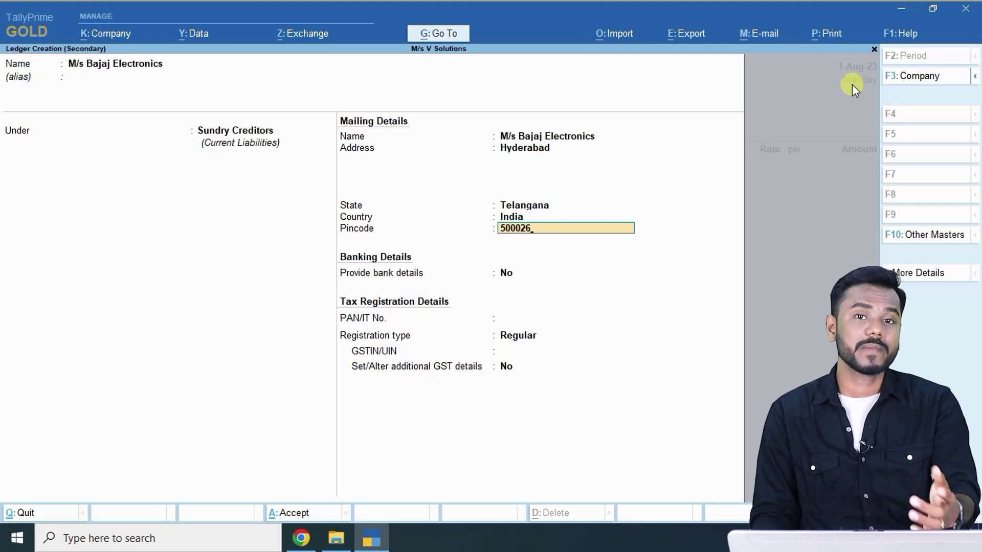
key("Return")
key("Return")
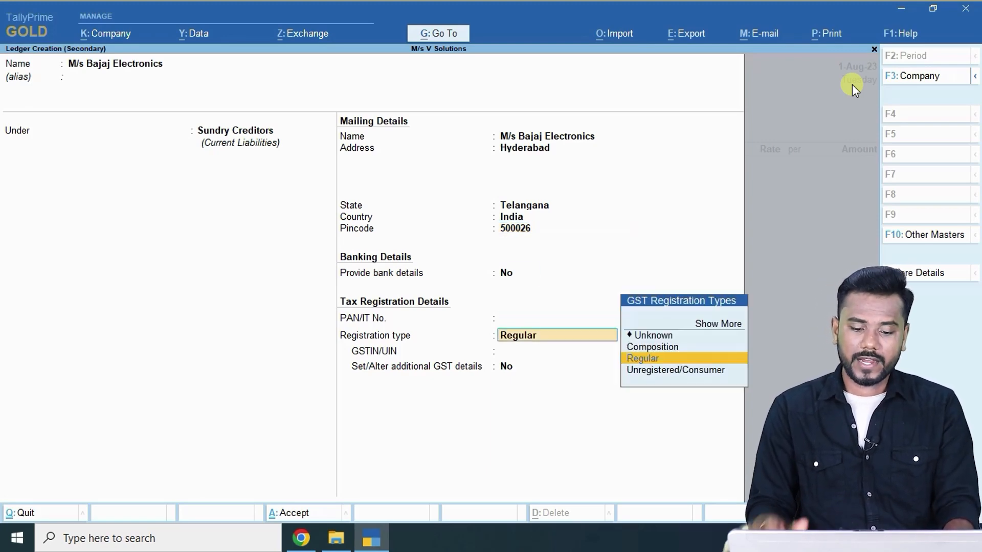
key("Return")
Set Regular GST registration, paste the supplier's GSTIN from the question, and save the ledger.
key("alt+Tab")
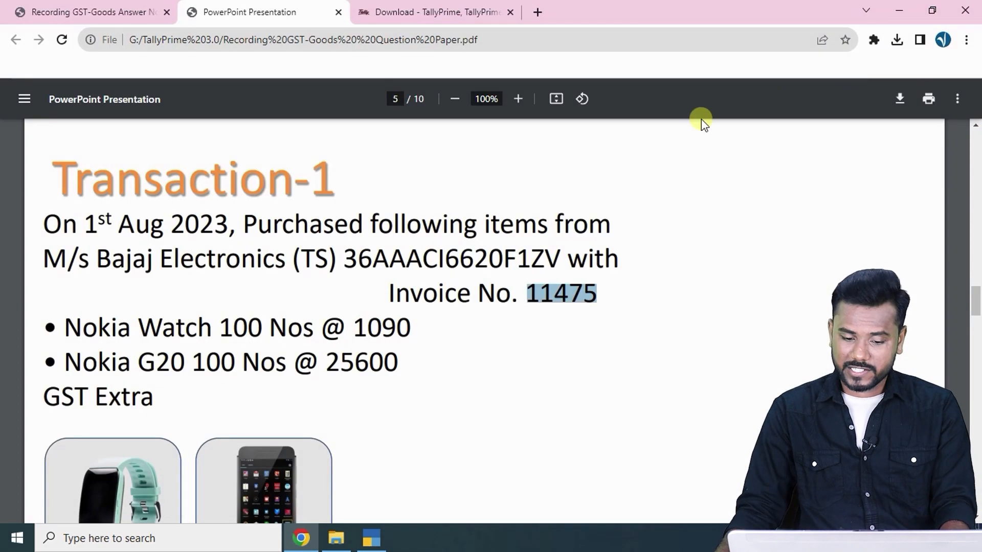
double_click(457, 250)
key("ctrl+c")
key("alt+Tab")
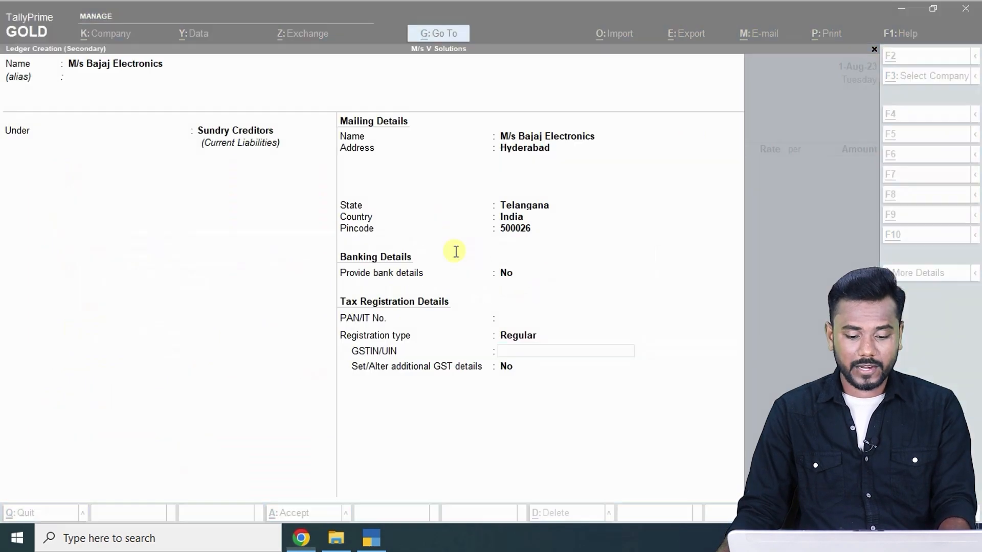
key("ctrl+v")
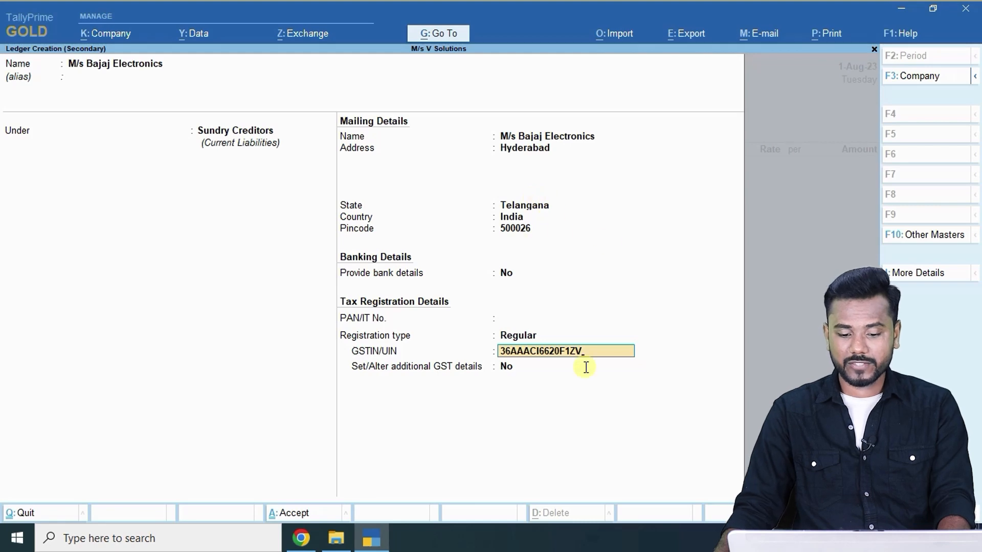
key("ctrl+a")
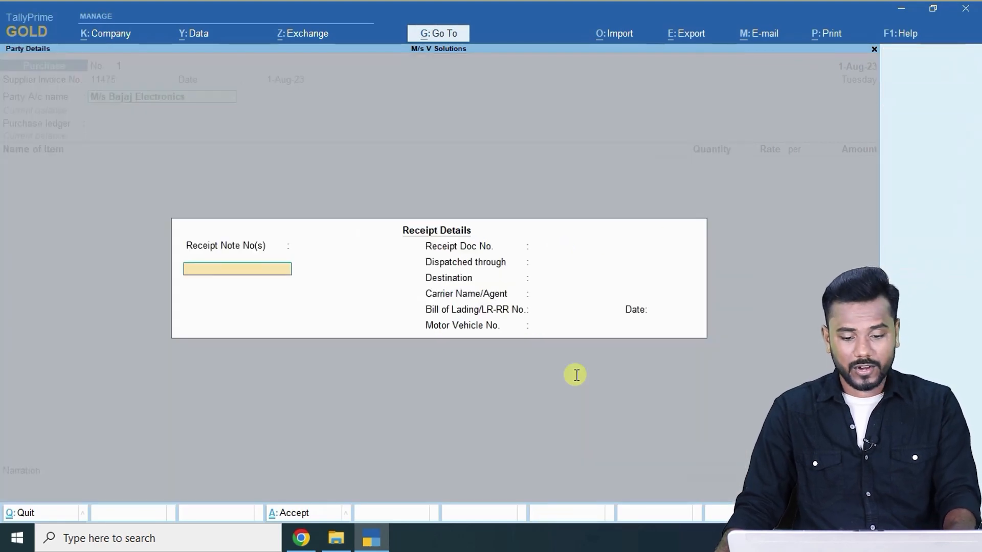
key("Return")
key("Return")
key("Return")
key("Return")
key("Return")
key("Return")
key("Return")
key("Return")
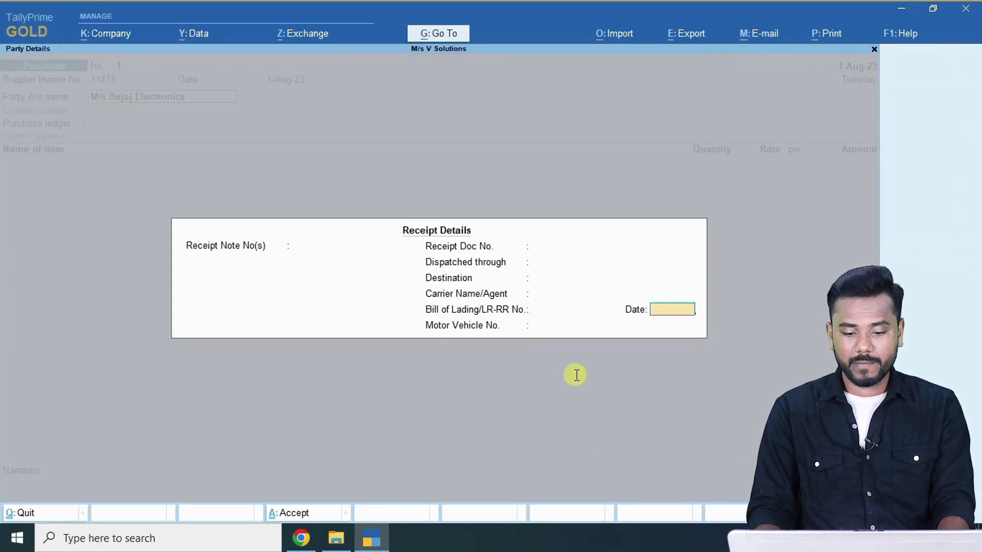
key("Return")
key("Return")
key("Return")
key("Return")
key("Return")
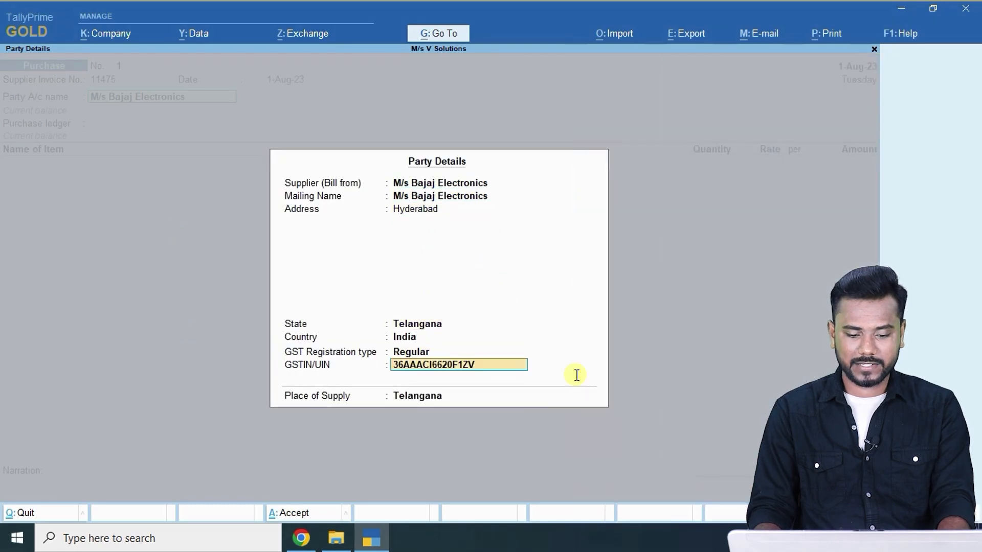
Add Nokia watch as the first item line: 100 Nos at 1,090.
key("Return")
key("Return")
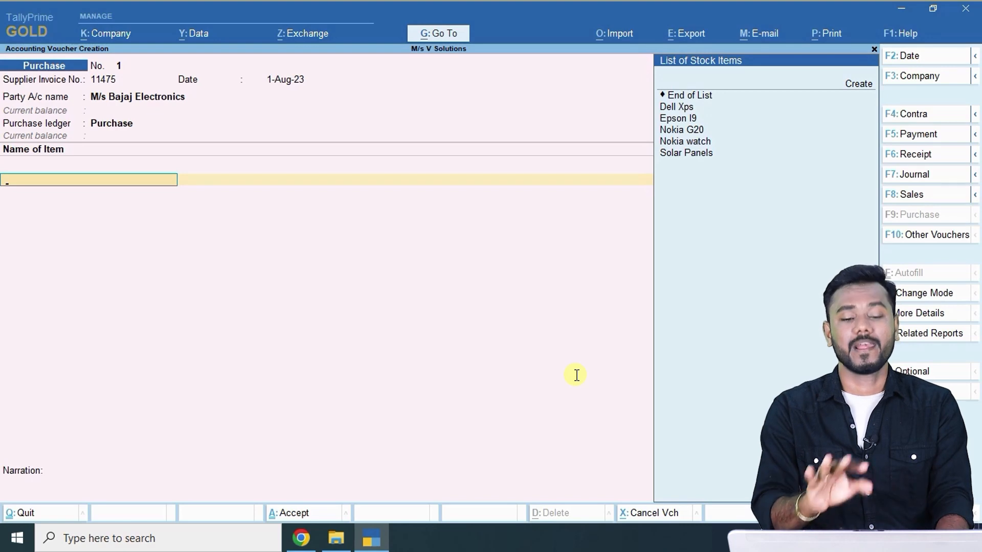
key("alt+Tab")
scroll(248, 281, "down", 2)
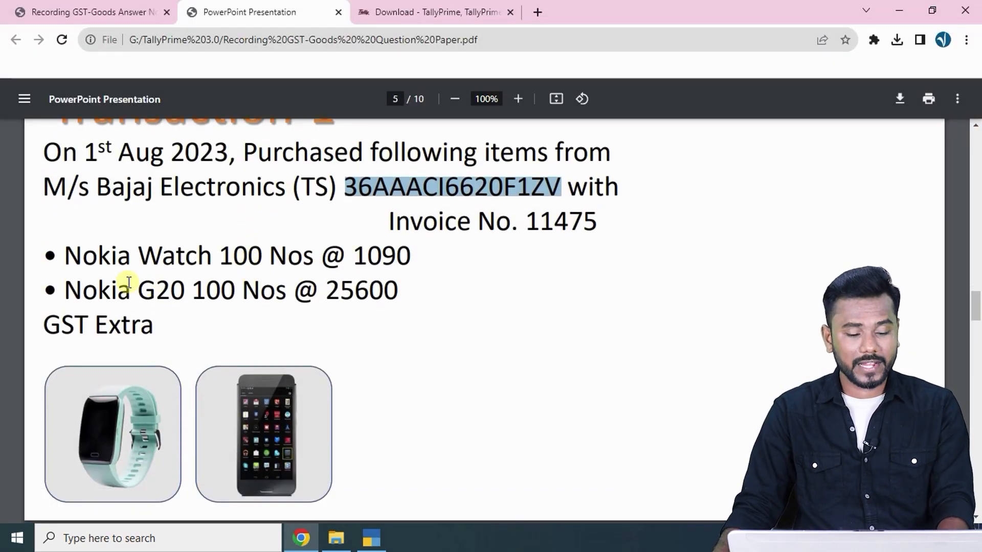
key("alt+Tab")
type("w")
key("Return")
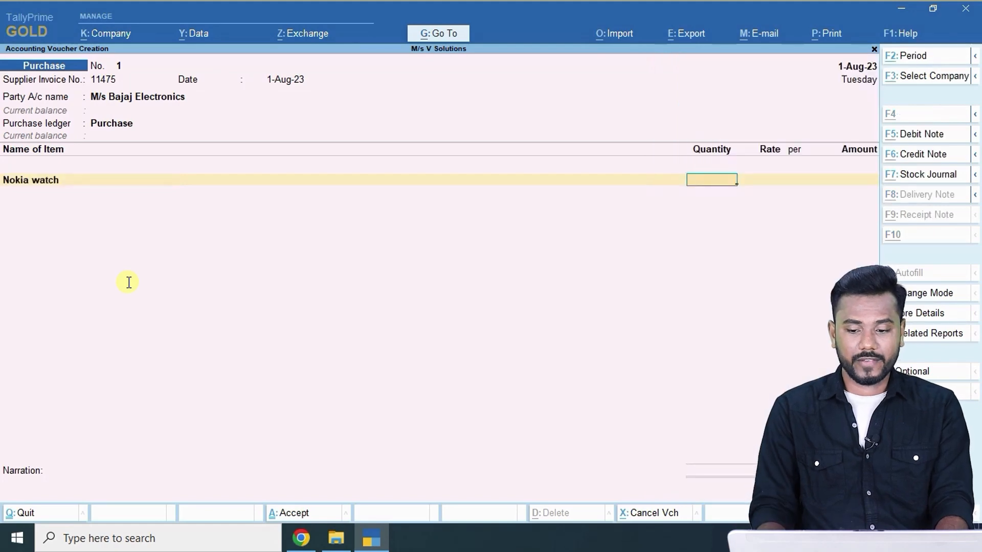
key("alt+Tab")
key("alt+Tab")
type("100")
key("alt+Tab")
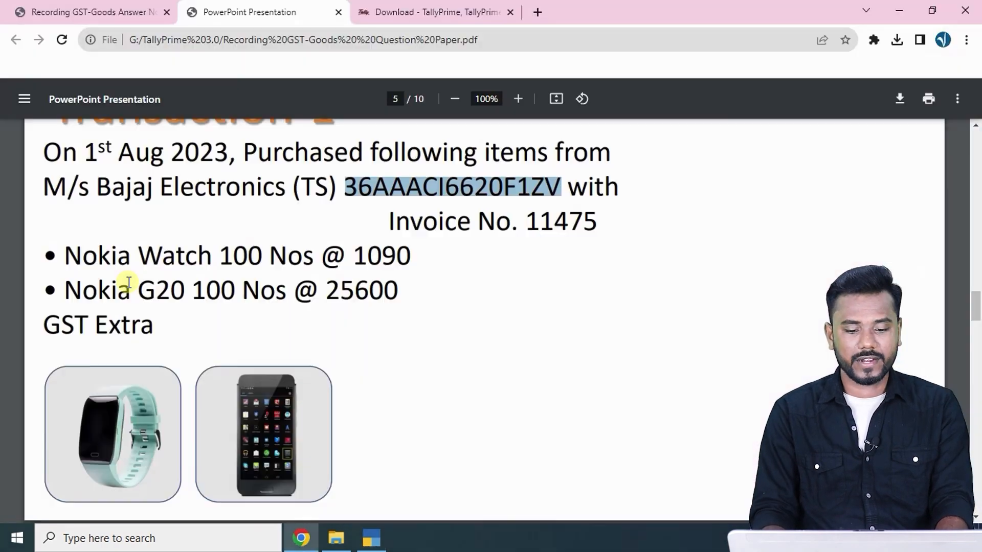
key("alt+Tab")
key("Return")
type("1000")
key("Return")
key("Return")
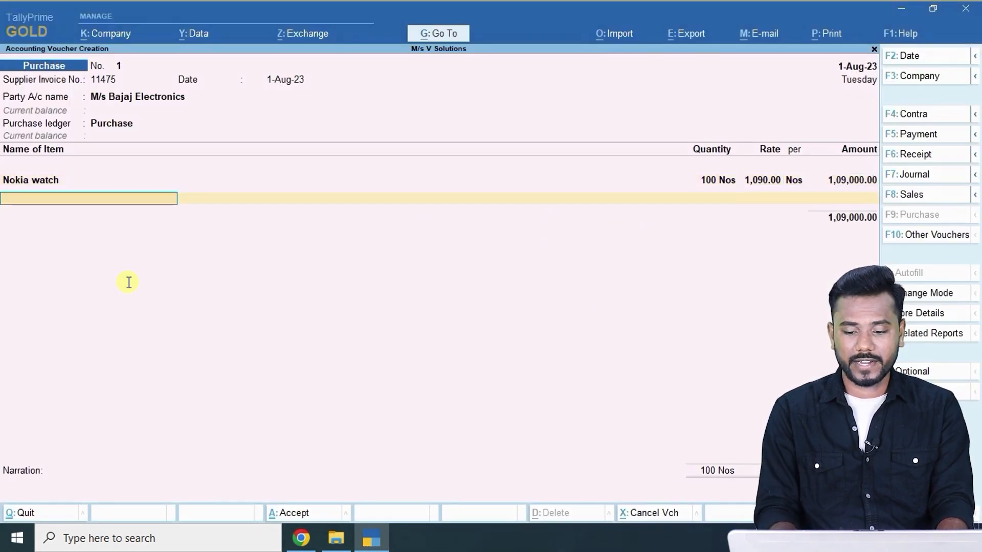
Add Nokia G20 as the second item line: 100 Nos at 25,600.
key("alt+Tab")
key("alt+Tab")
type("20")
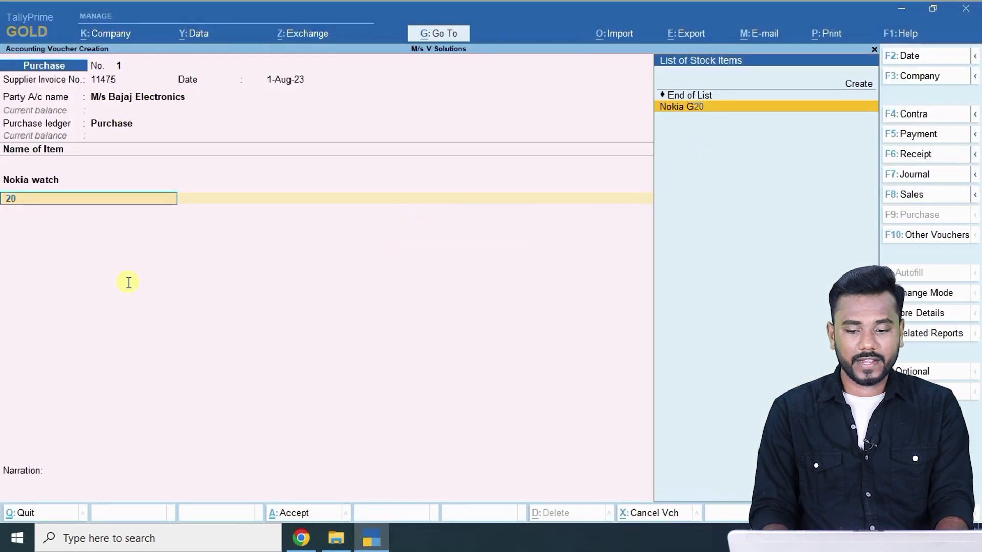
key("Return")
key("alt+Tab")
key("alt+Tab")
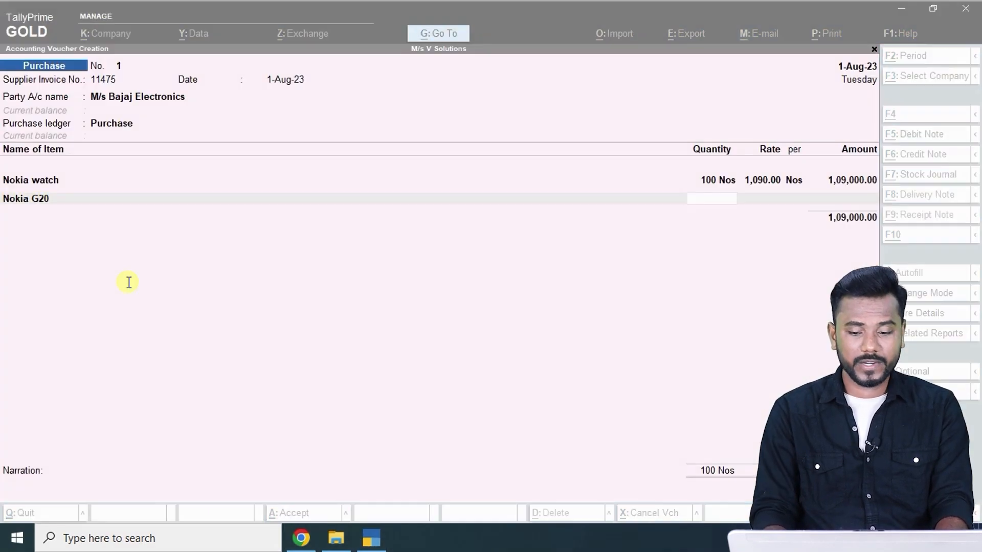
type("100")
key("alt+Tab")
key("alt+Tab")
type("25600")
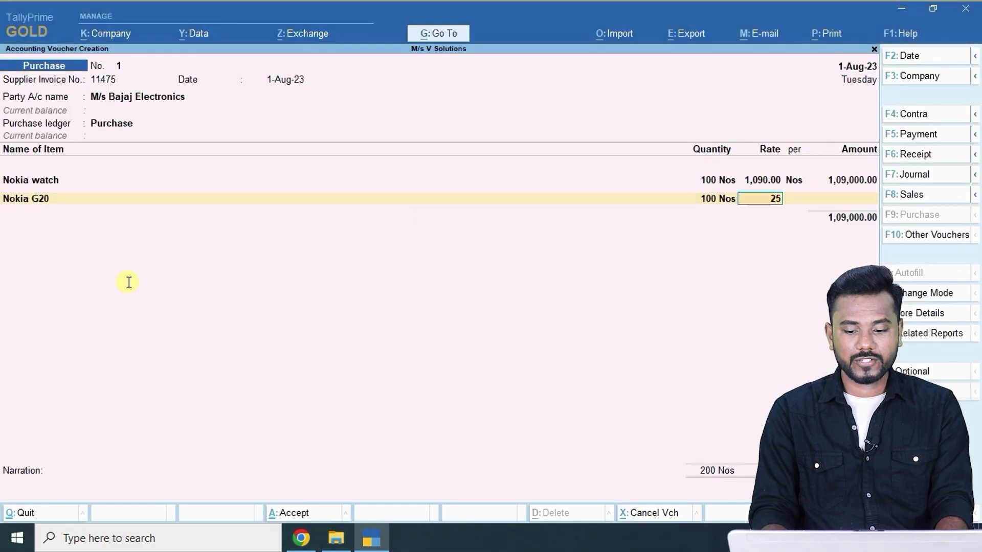
key("Return")
key("Return")
key("Return")
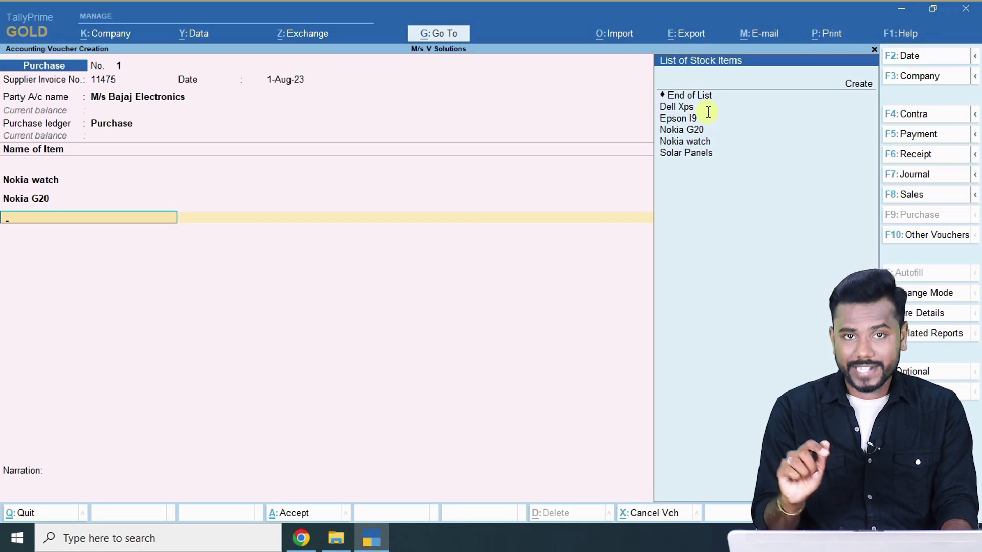
Finish the stock item entries and move below the items to the ledger lines.
key("Down")
key("Down")
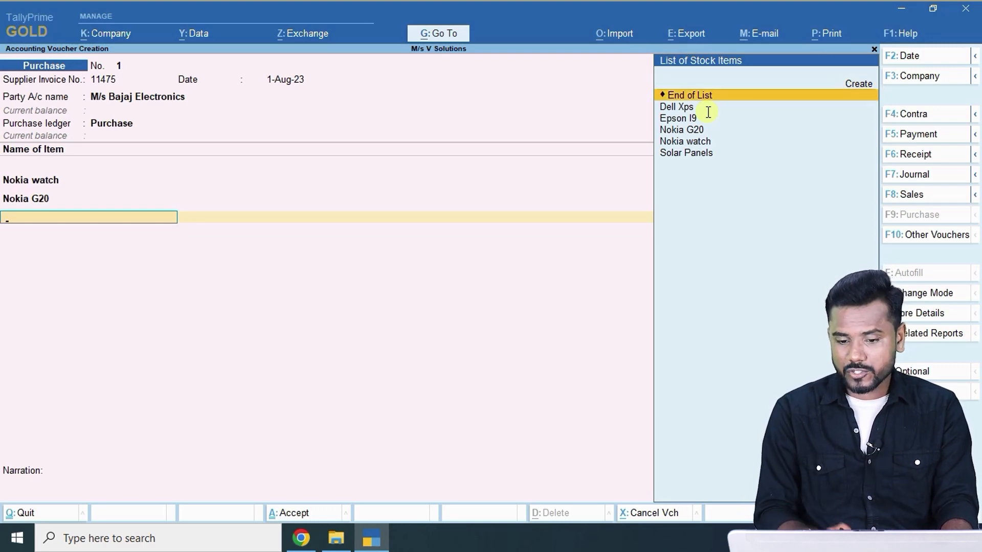
key("Return")
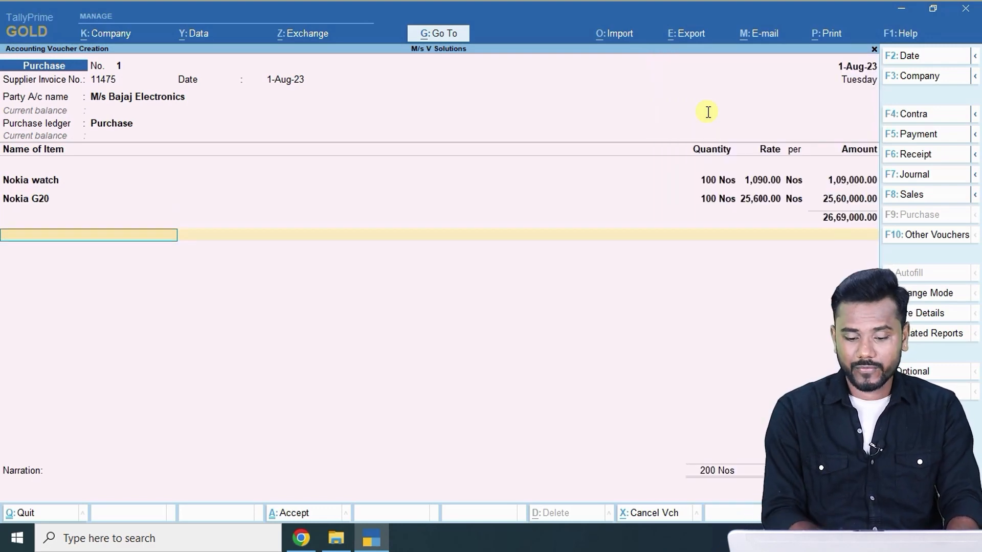
key("space")
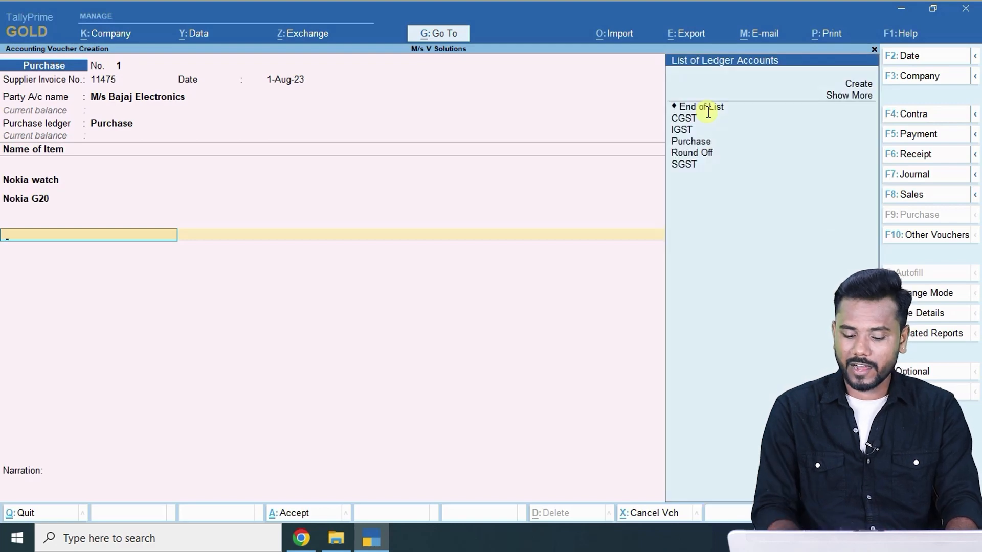
key("Down")
key("Down")
key("Down")
key("Down")
key("Down")
key("Down")
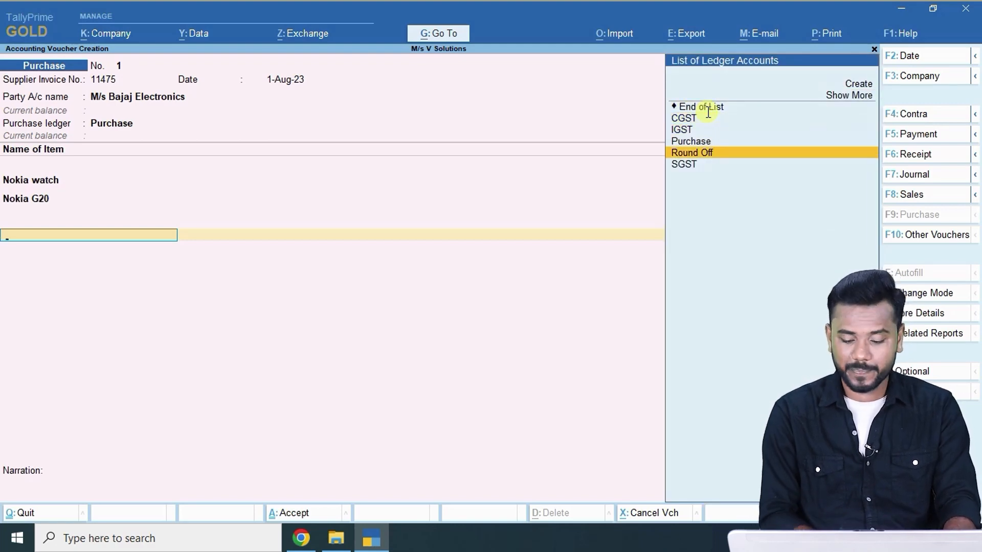
key("BackSpace")
key("BackSpace")
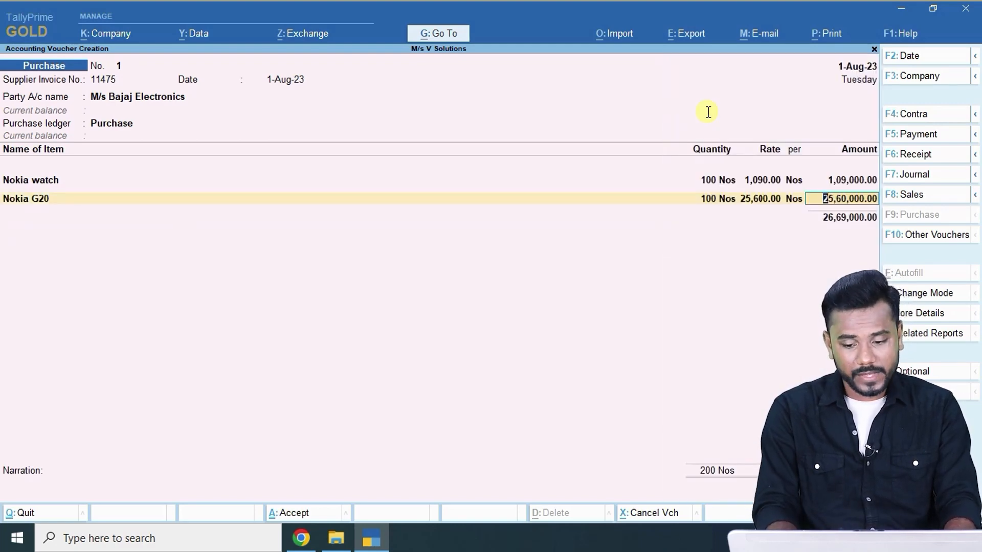
key("Return")
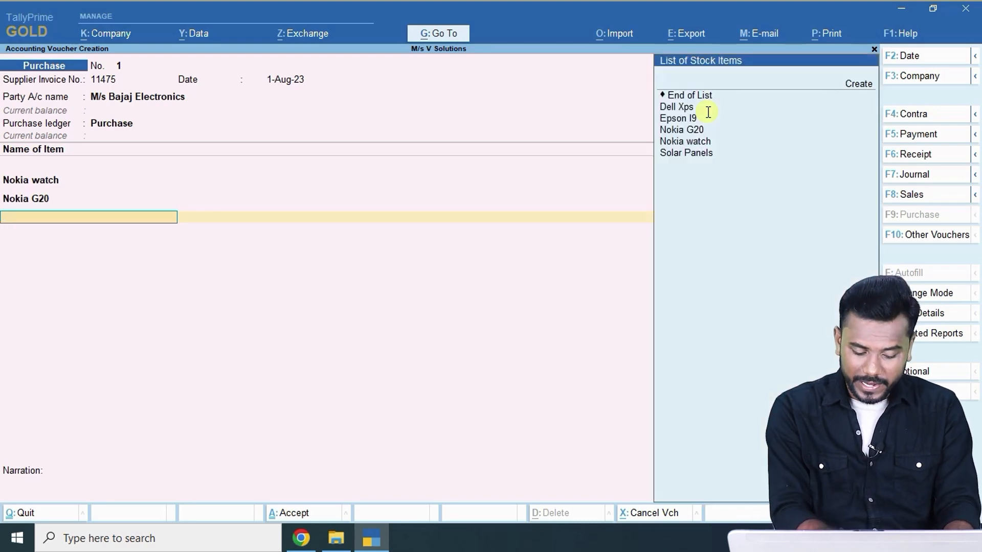
key("Return")
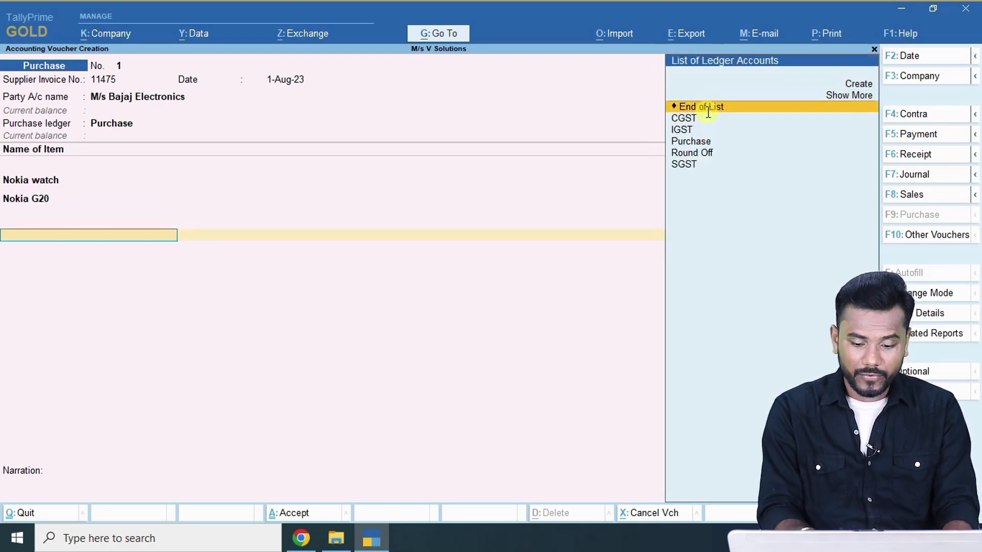
Add CGST and SGST lines of 1,63,410 each and save purchase voucher 1.
key("Up")
key("Up")
key("Down")
key("Down")
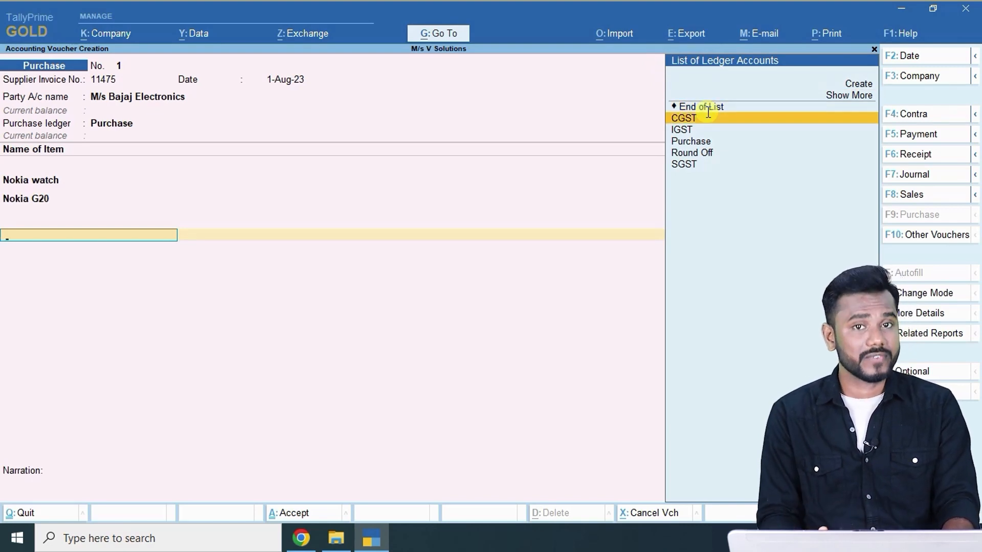
key("Return")
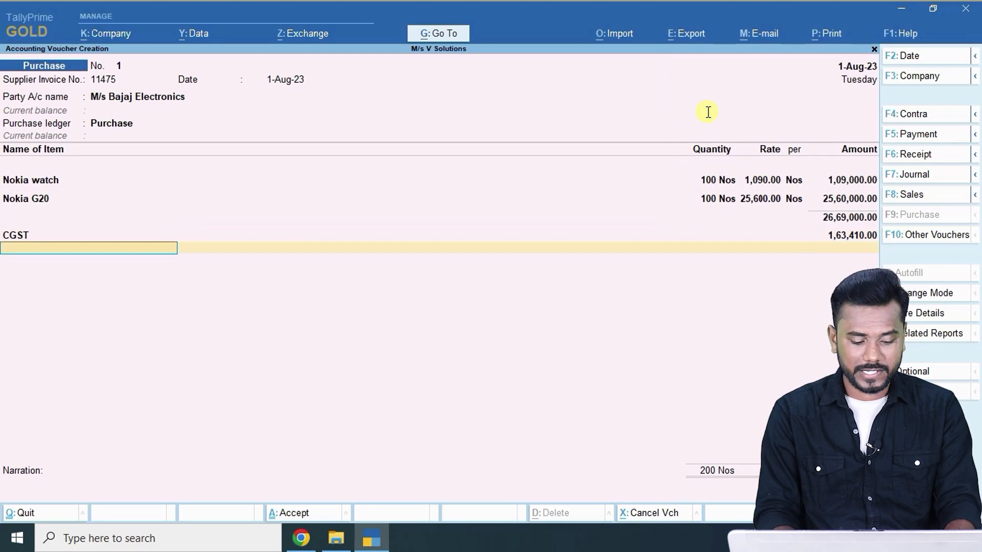
type("s")
key("Return")
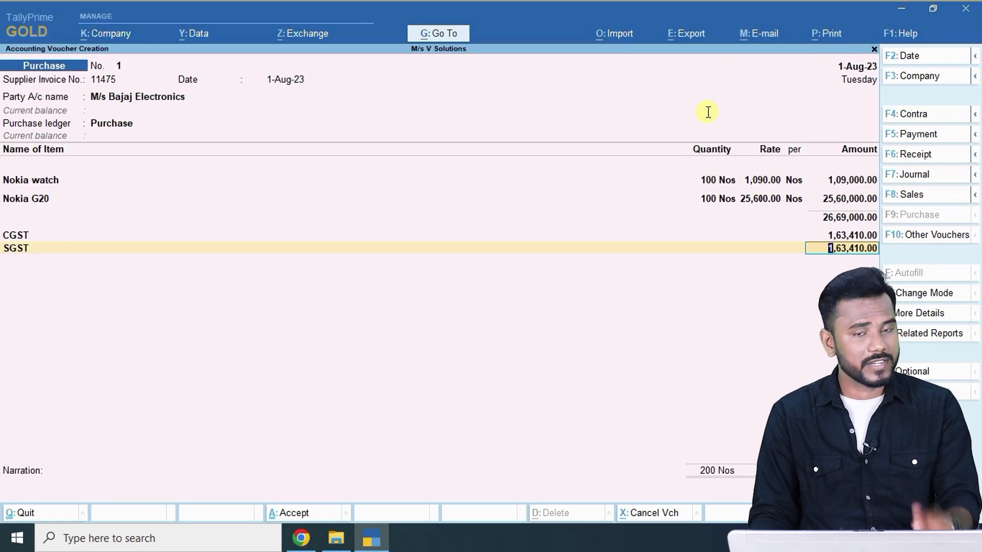
key("ctrl")
key("ctrl+a")
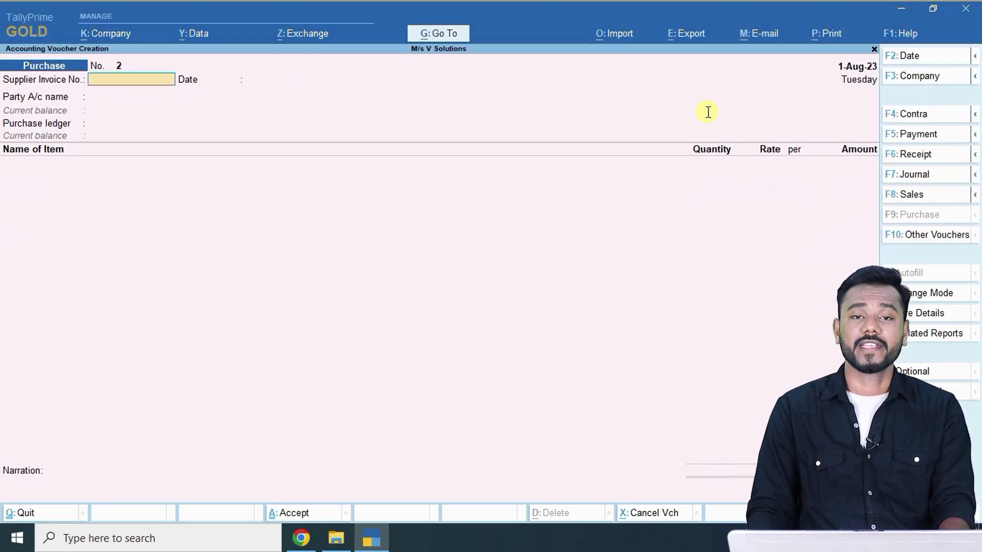
Check Transaction-2 in the question paper and date purchase voucher 2 as 2-Aug-23.
key("alt+Tab")
scroll(338, 246, "down", 4)
scroll(338, 243, "down", 4)
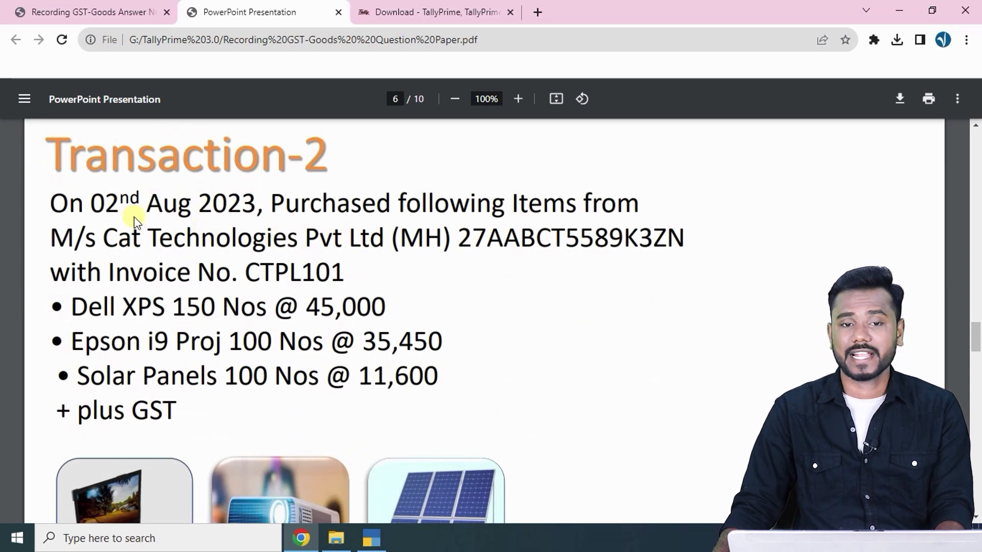
key("alt+Tab")
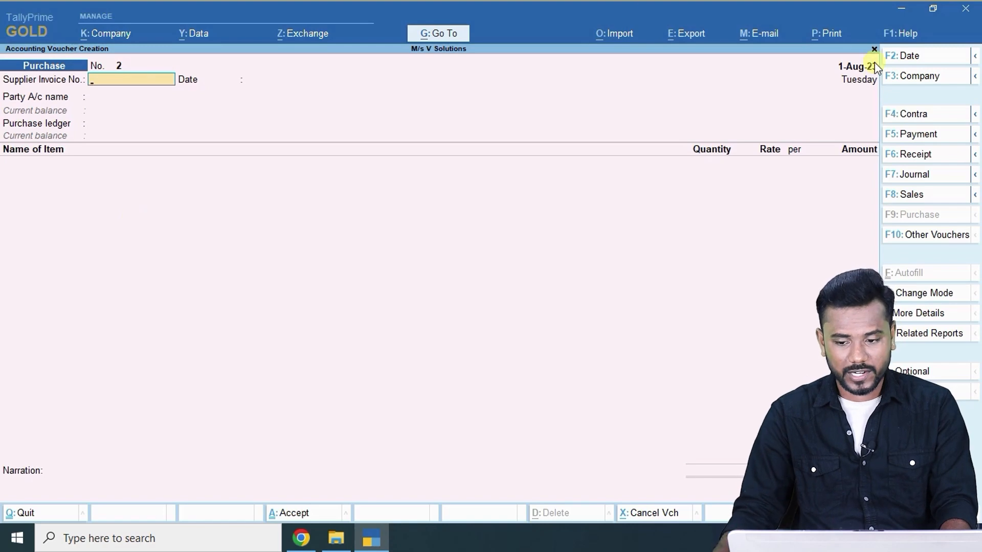
left_click(921, 59)
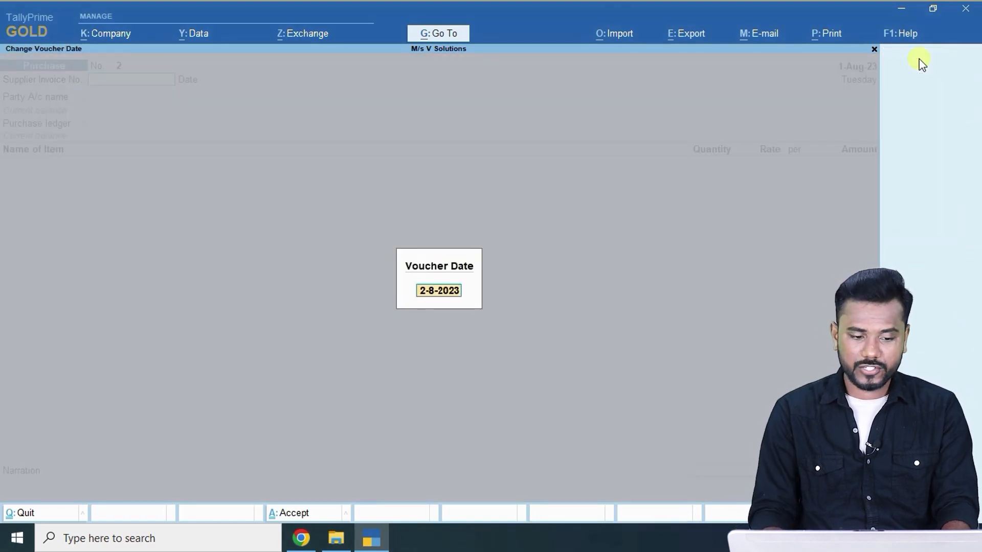
key("Return")
Copy invoice number CTPL101 from the question into Supplier Invoice No.
key("alt+Tab")
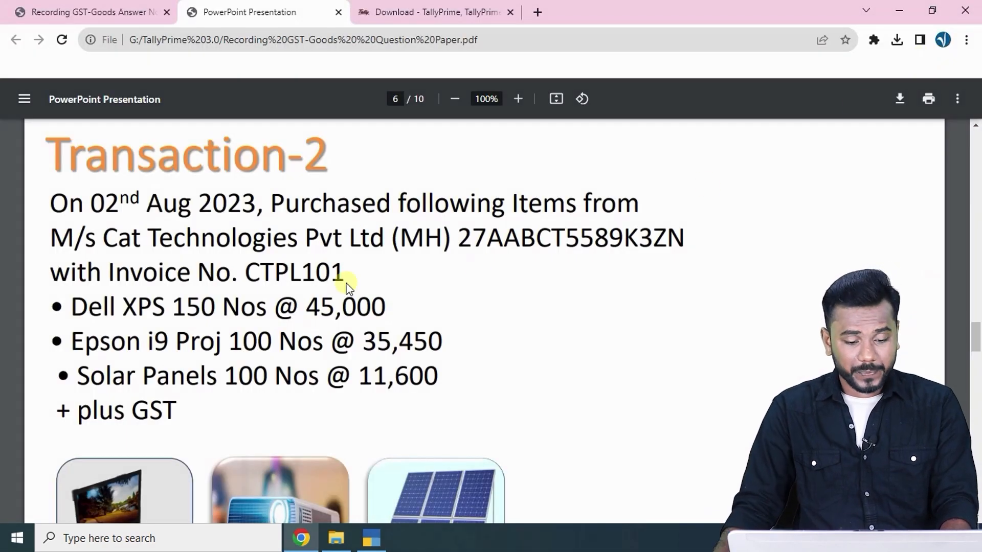
double_click(260, 273)
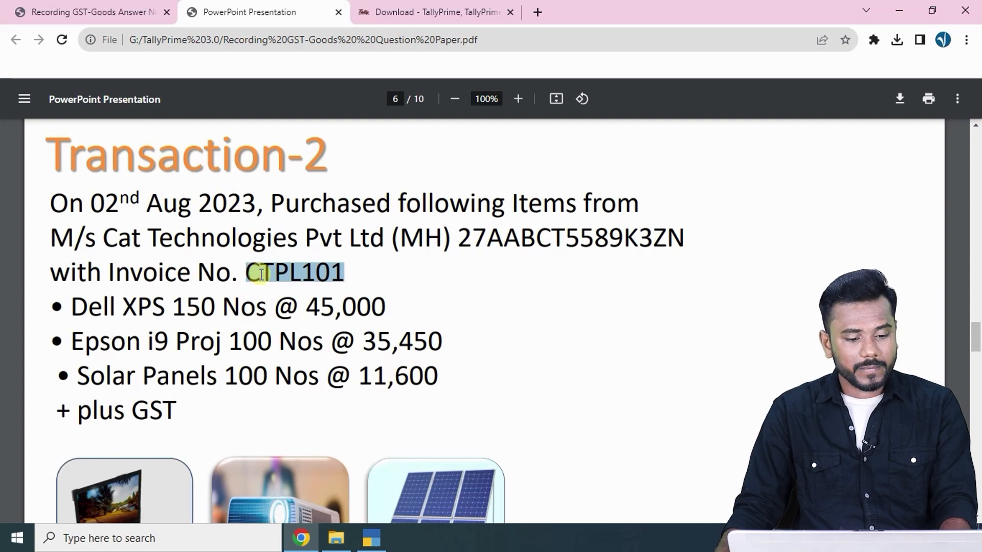
key("ctrl+c")
key("alt+Tab")
key("ctrl+alt+v")
key("Return")
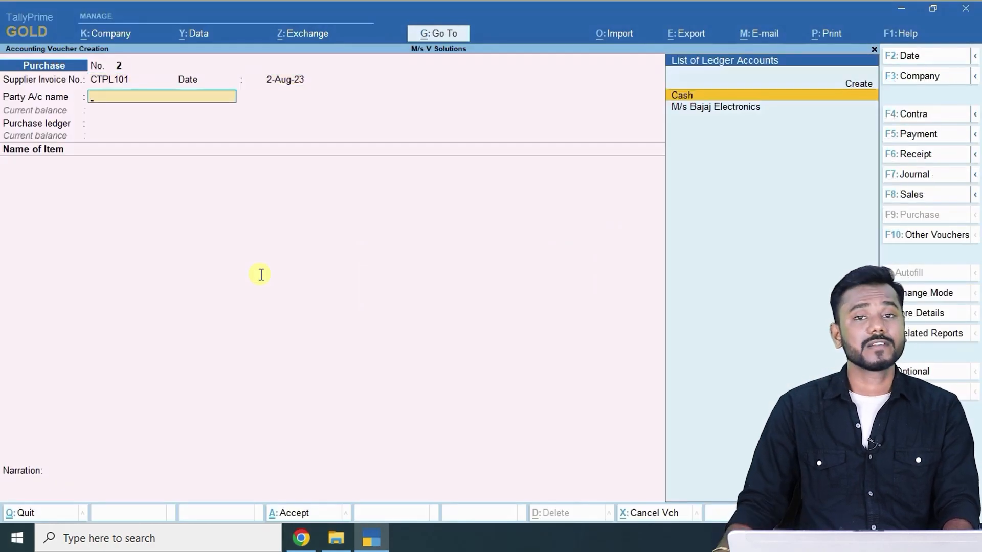
Copy supplier name M/s Cat Technologies Pvt Ltd from the question paper.
key("alt+Tab")
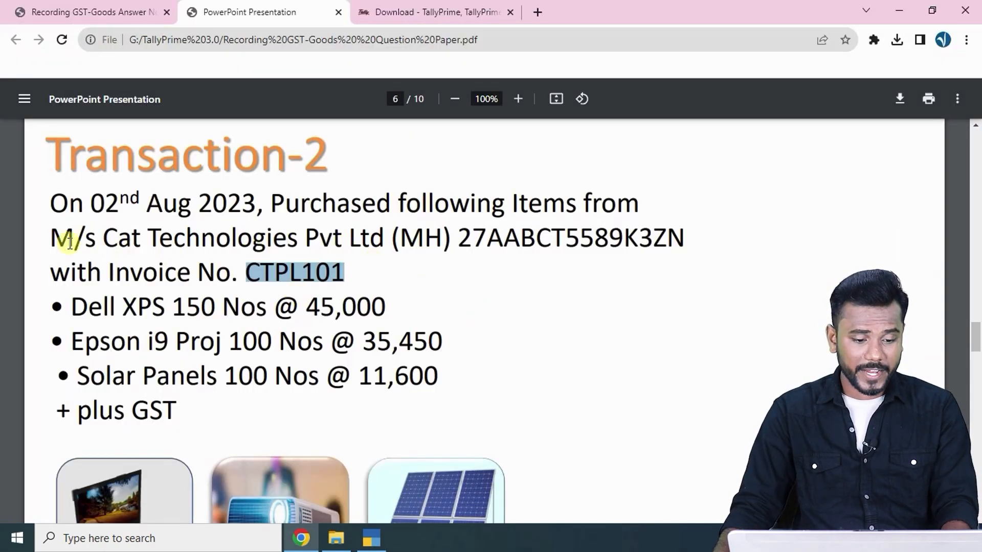
left_click_drag(54, 238, 379, 239)
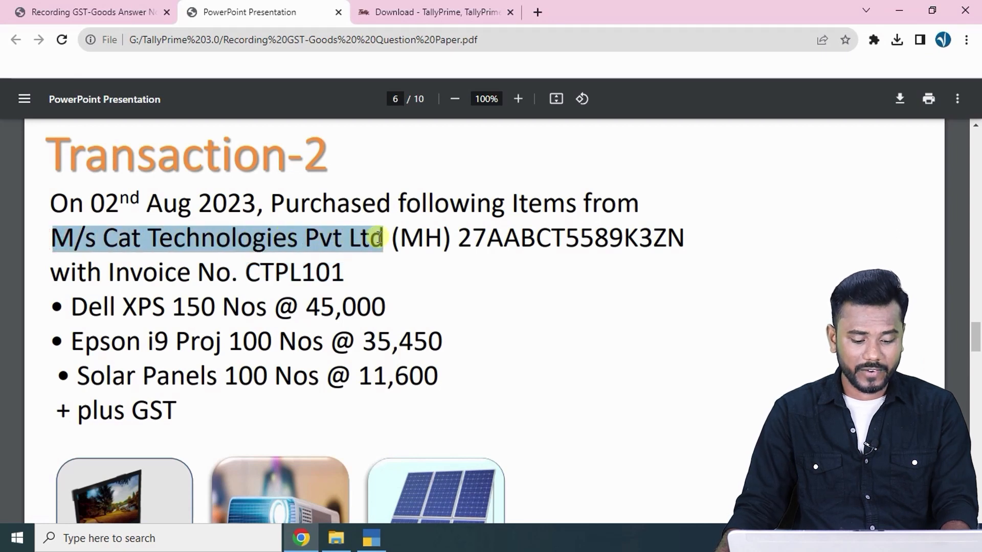
key("ctrl+c")
key("alt+Tab")
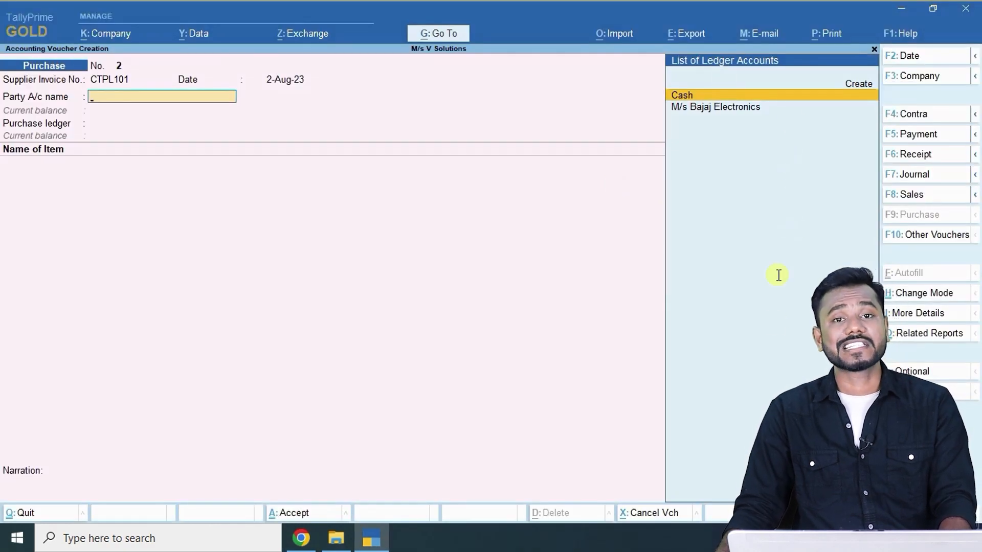
Create a new ledger named M/s Cat Technologies Pvt Ltd under Sundry Creditors.
key("alt+c")
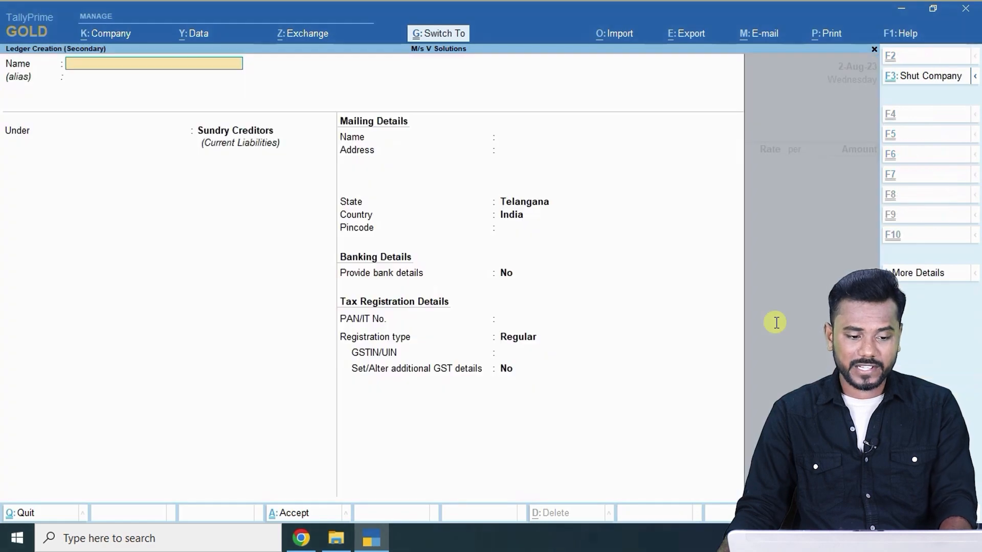
key("ctrl+v")
key("Return")
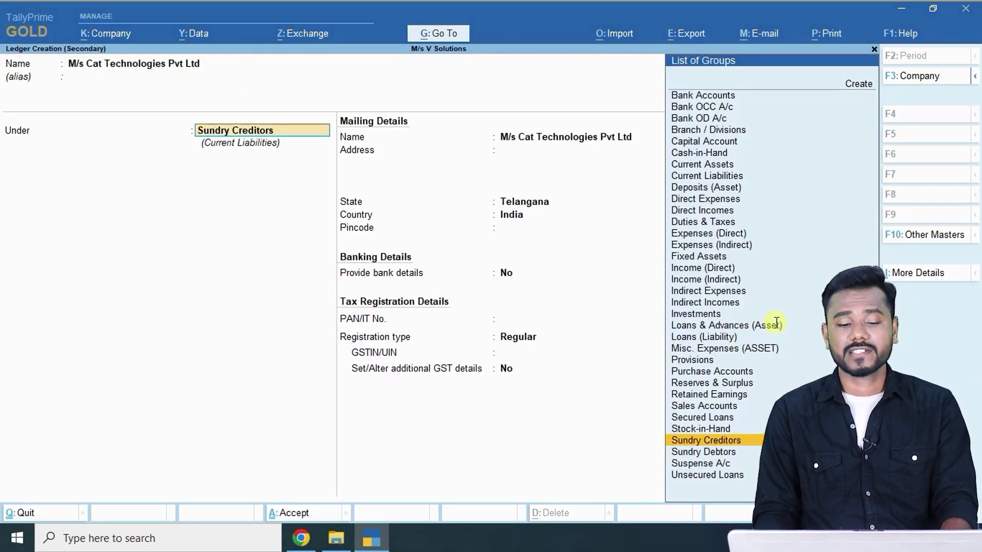
key("Return")
key("Return")
key("alt+Tab")
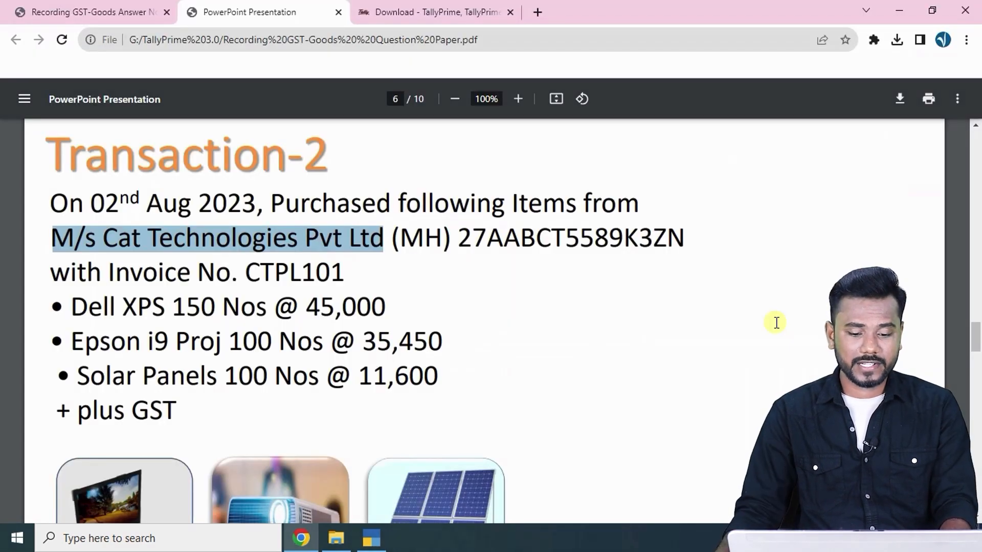
key("alt+Tab")
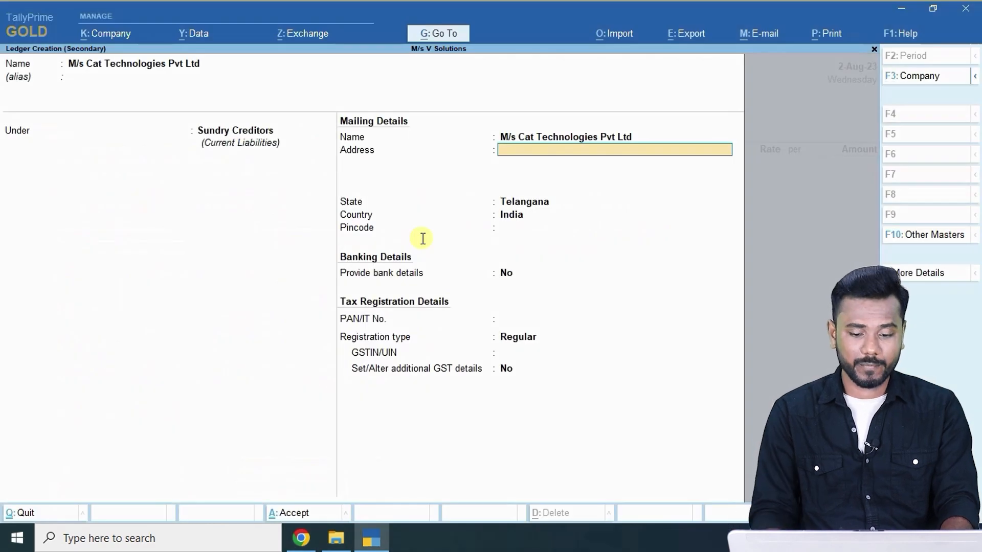
Enter Mumbai as the address and Maharashtra as the state, leaving the pincode blank.
type("Mumbai")
key("Return")
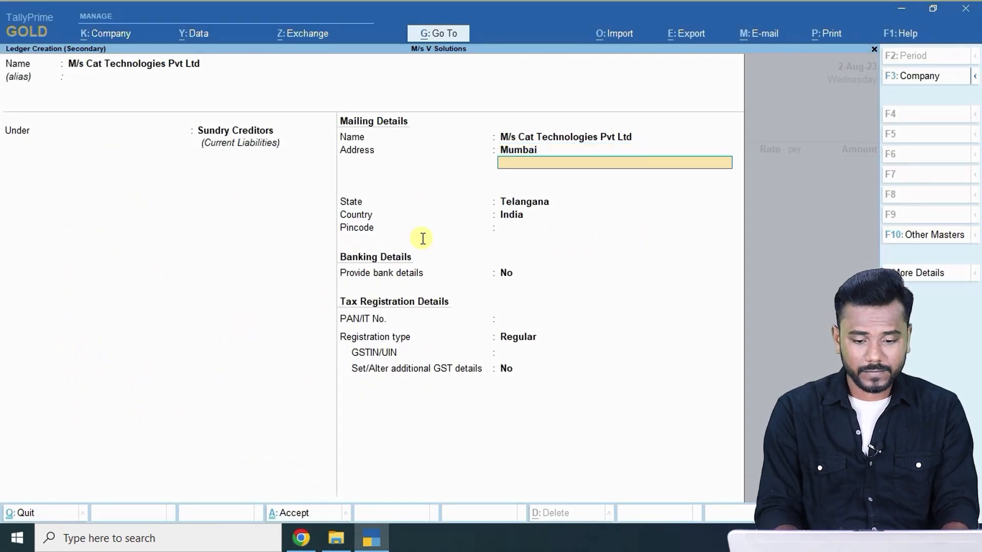
key("Return")
type("mah")
key("Return")
key("Return")
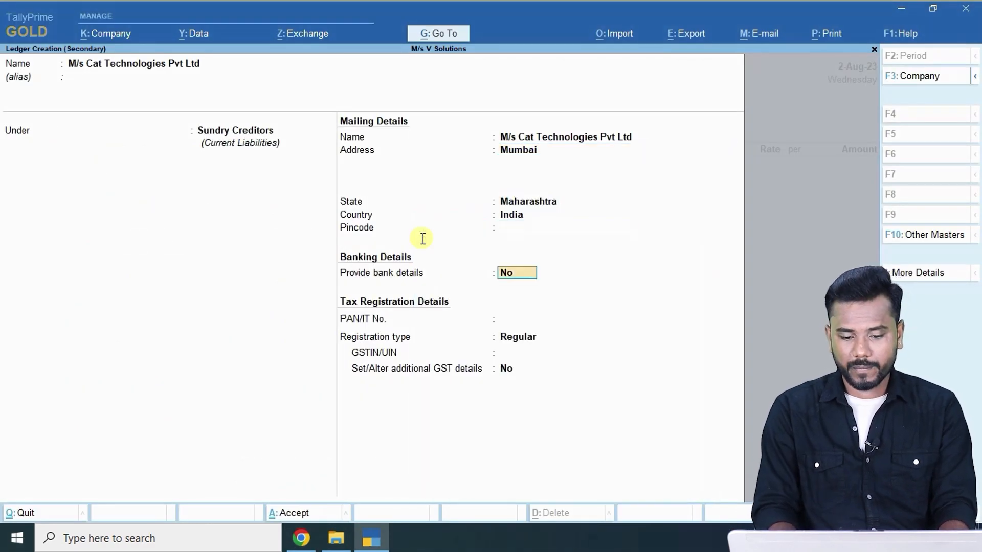
key("BackSpace")
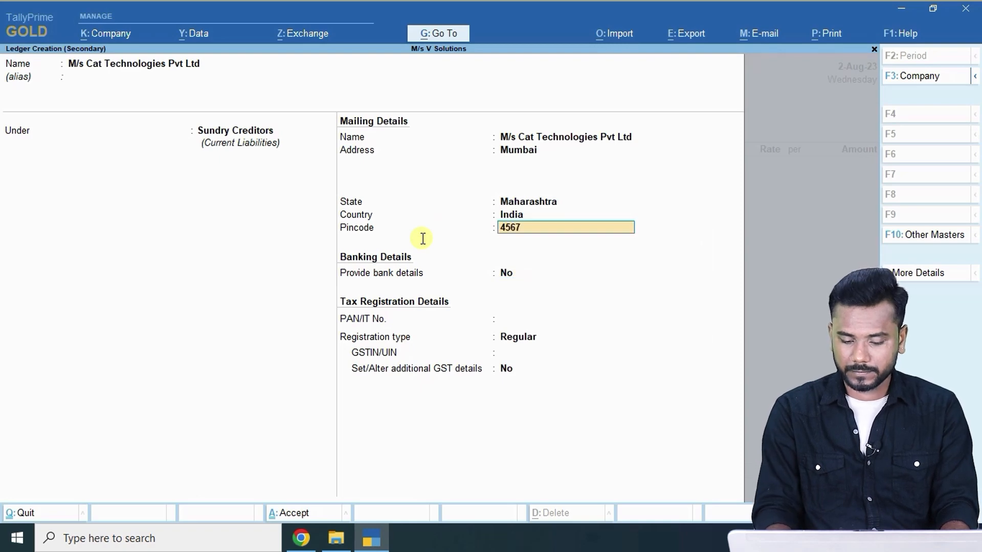
key("Return")
key("Return")
key("Return")
Copy the supplier's GSTIN from the question paper into the ledger and save it.
key("alt+Tab")
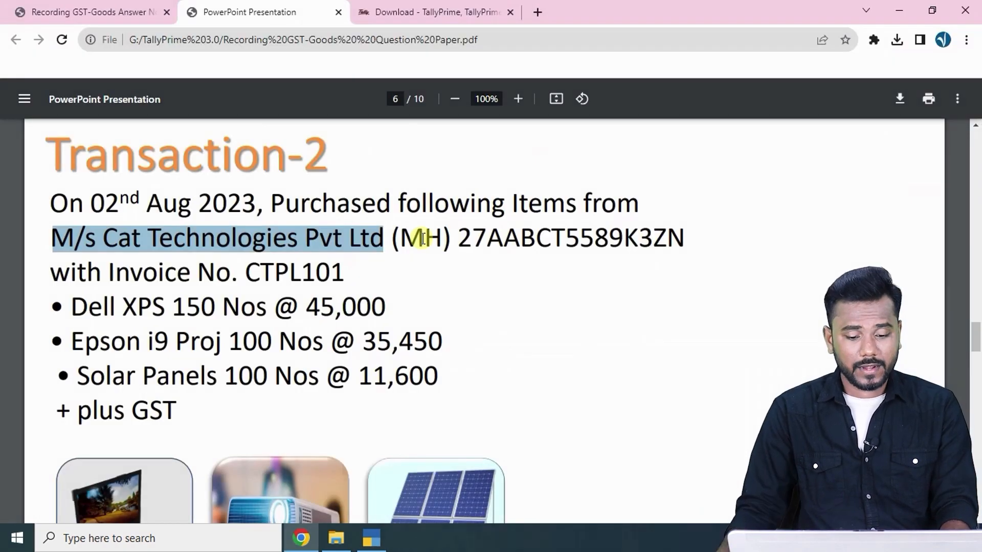
double_click(534, 225)
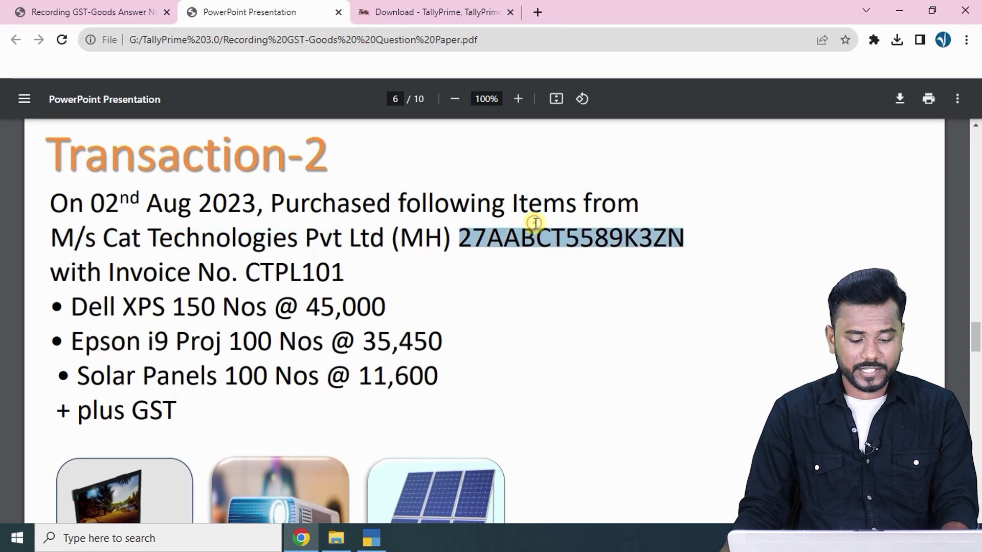
key("ctrl+c")
key("alt+Tab")
key("ctrl+v")
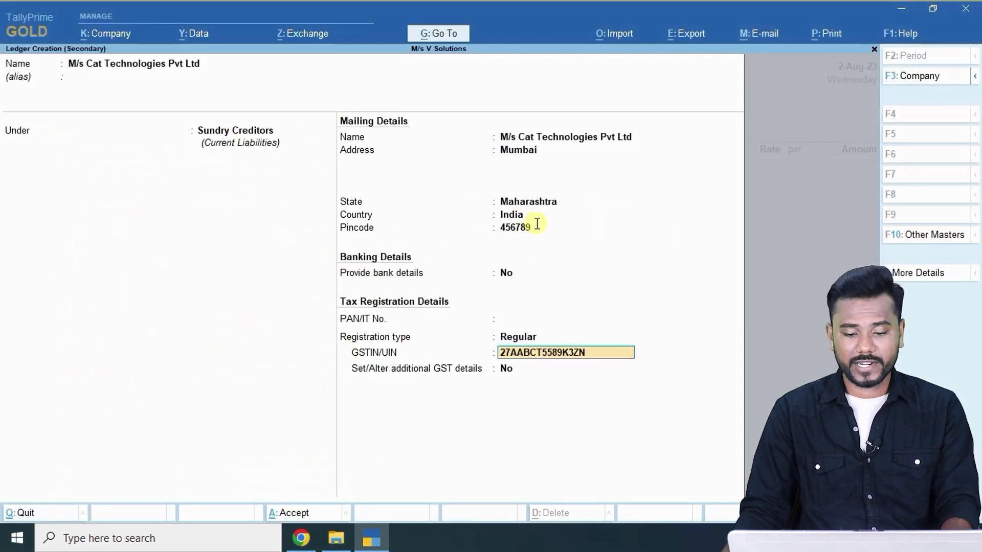
key("Return")
key("Return")
key("Return")
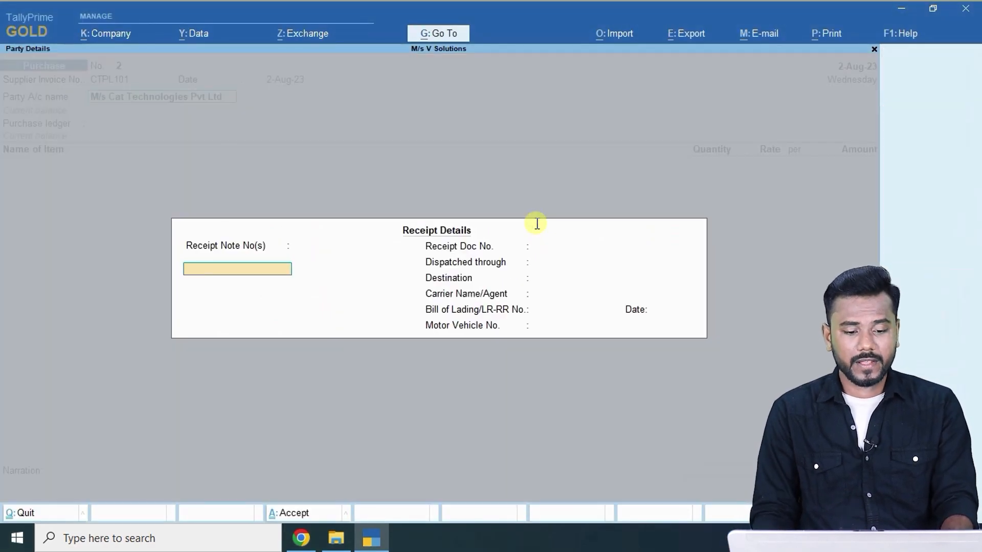
key("ctrl+a")
key("ctrl+a")
key("Return")
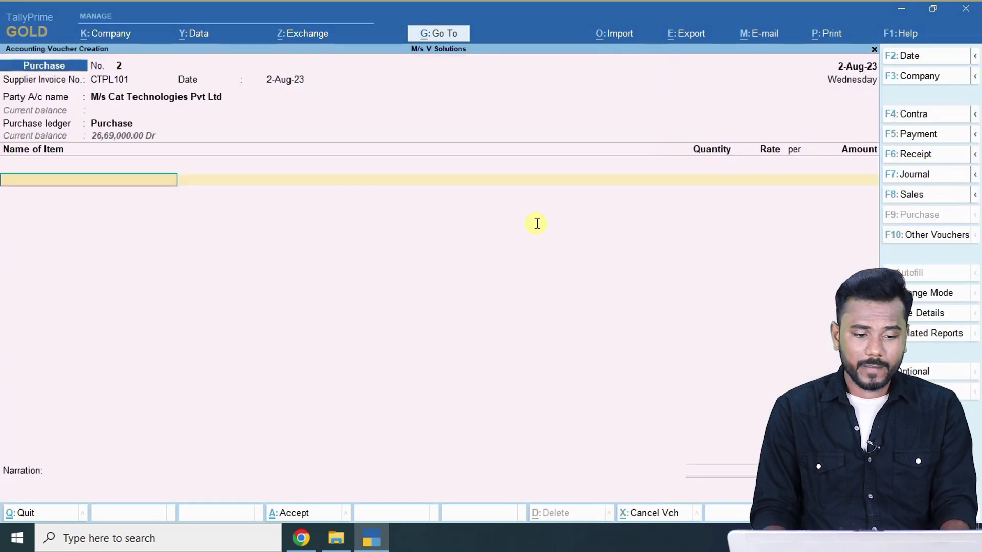
key("alt+Tab")
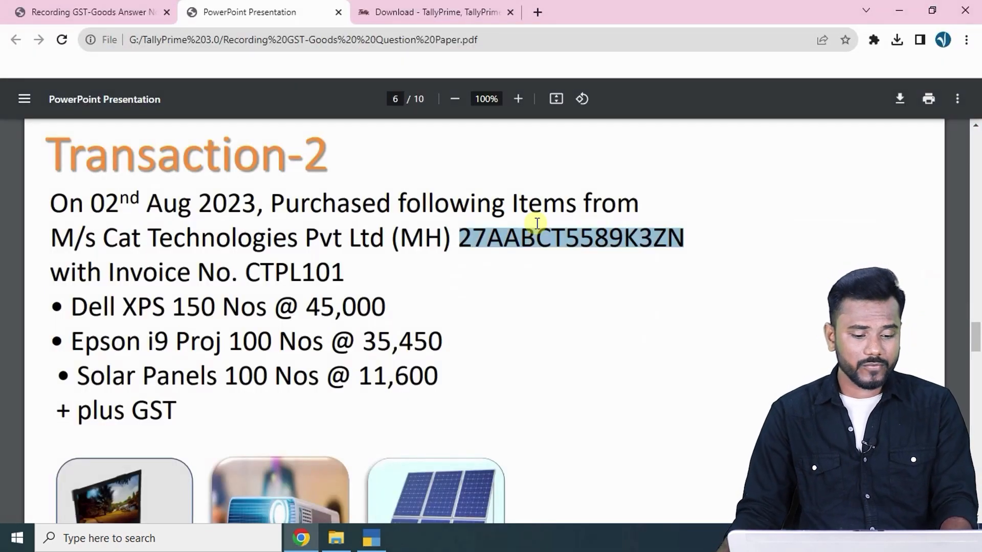
Enter Dell Xps as the first item: 150 Nos at 45,000.
key("alt+Tab")
type("De")
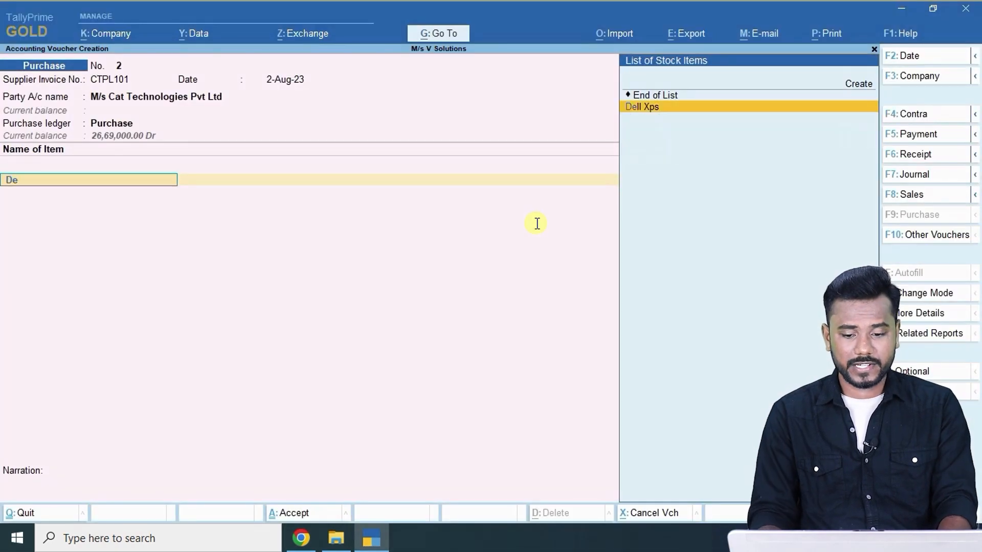
key("Return")
key("alt+Tab")
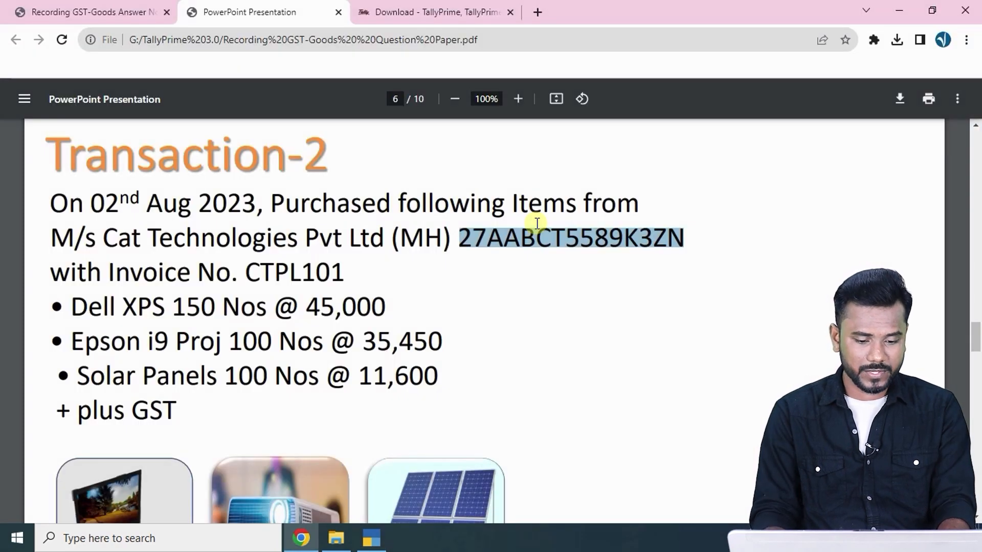
key("alt+Tab")
type("150")
key("Return")
type("45000")
key("Return")
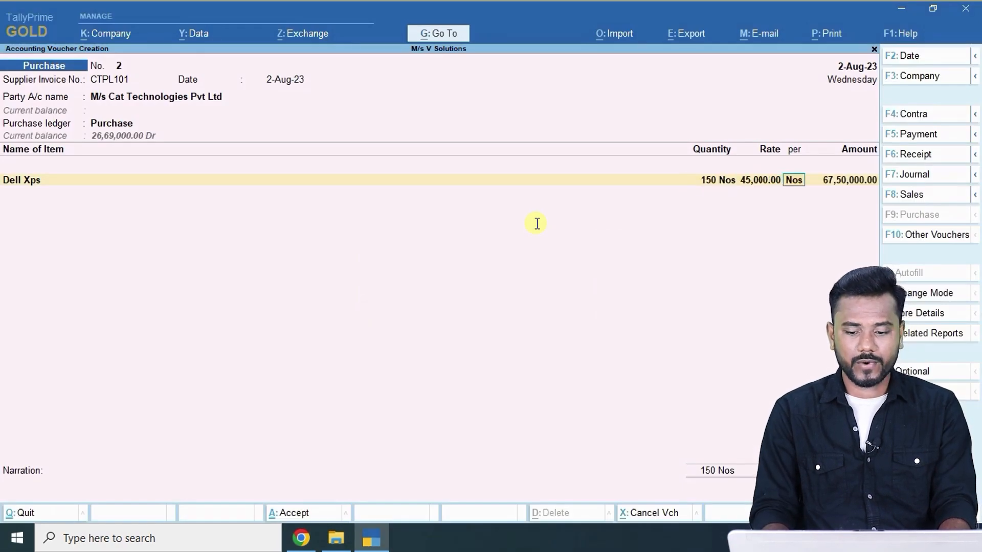
key("Return")
key("Return")
Add Epson I9 as the second item: 100 Nos at 35,450.
key("alt+Tab")
key("alt+Tab")
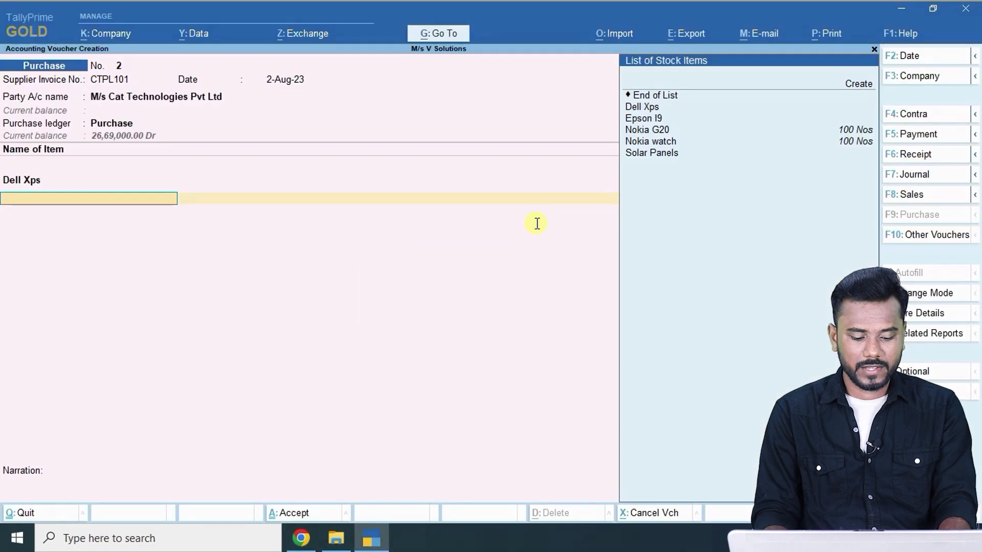
type("e")
key("Return")
key("alt+Tab")
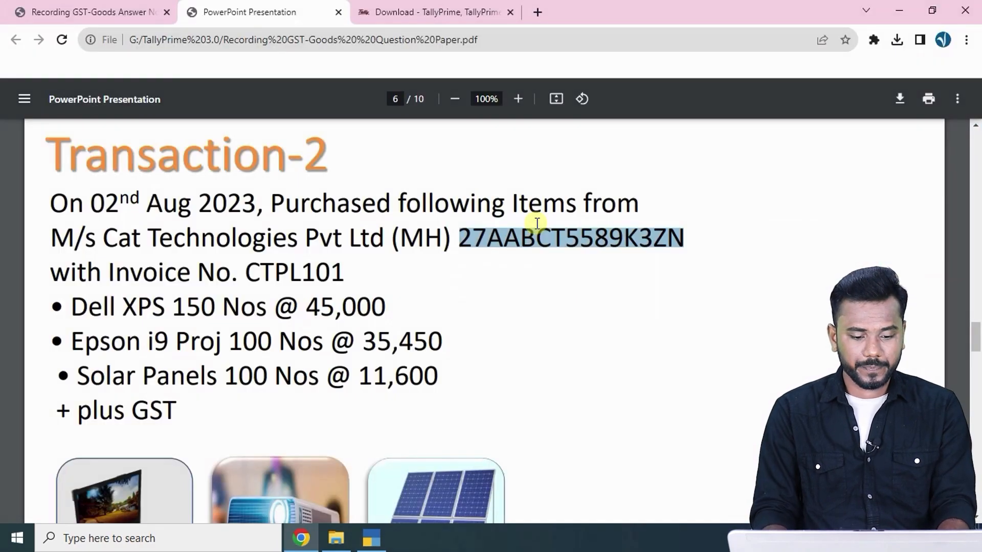
key("alt+Tab")
type("100")
key("Return")
type("35450")
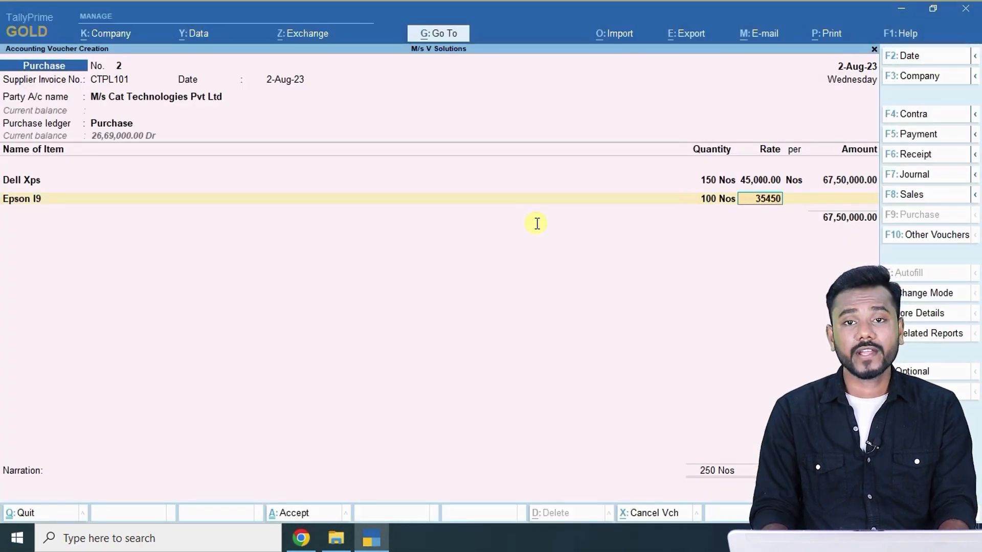
key("Return")
key("Return")
key("Return")
Add Solar Panels, 100 Nos at 11,600, and finish the item lines.
key("alt+Tab")
key("alt+Tab")
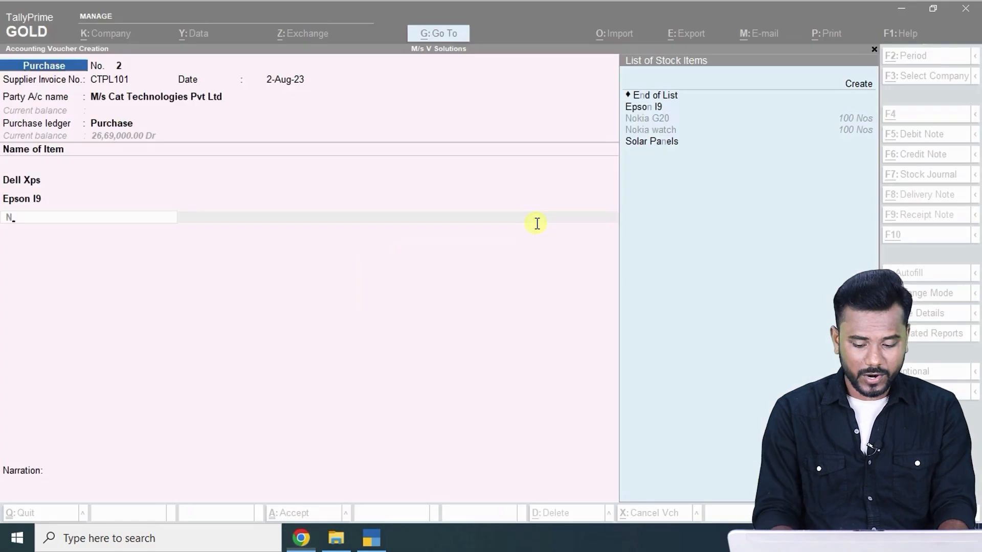
type("s")
key("Return")
key("alt+Tab")
key("alt+Tab")
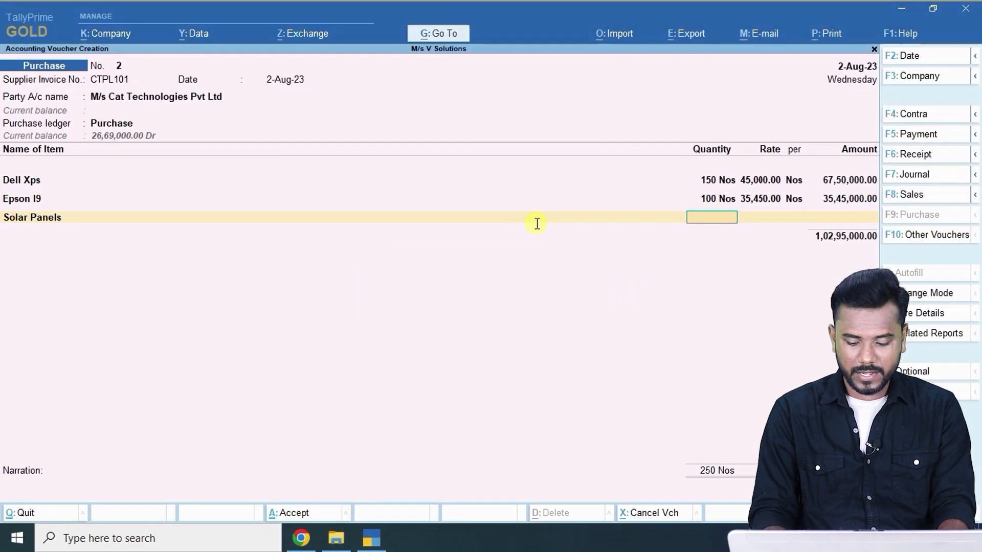
type("100")
key("Return")
key("alt+Tab")
key("alt+Tab")
type("11600")
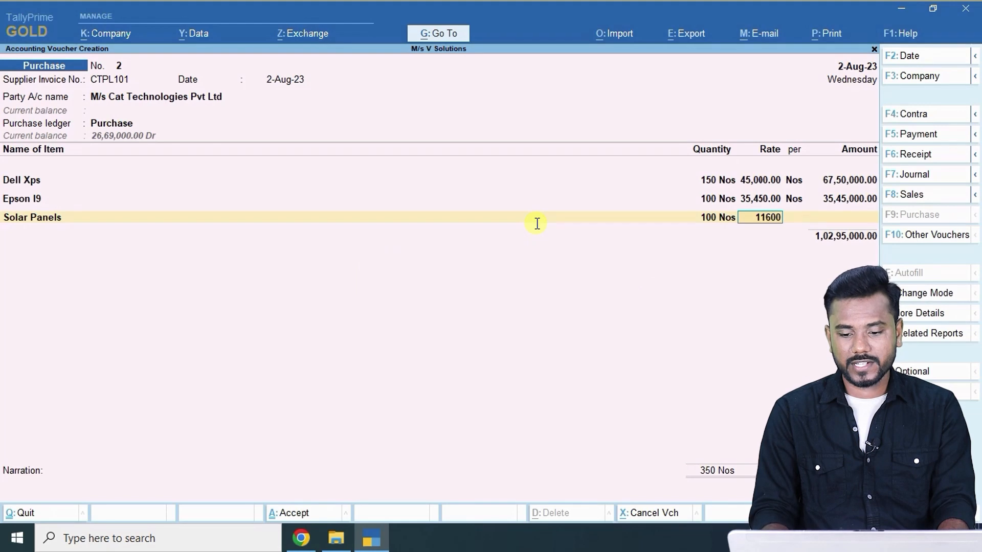
key("Return")
key("Return")
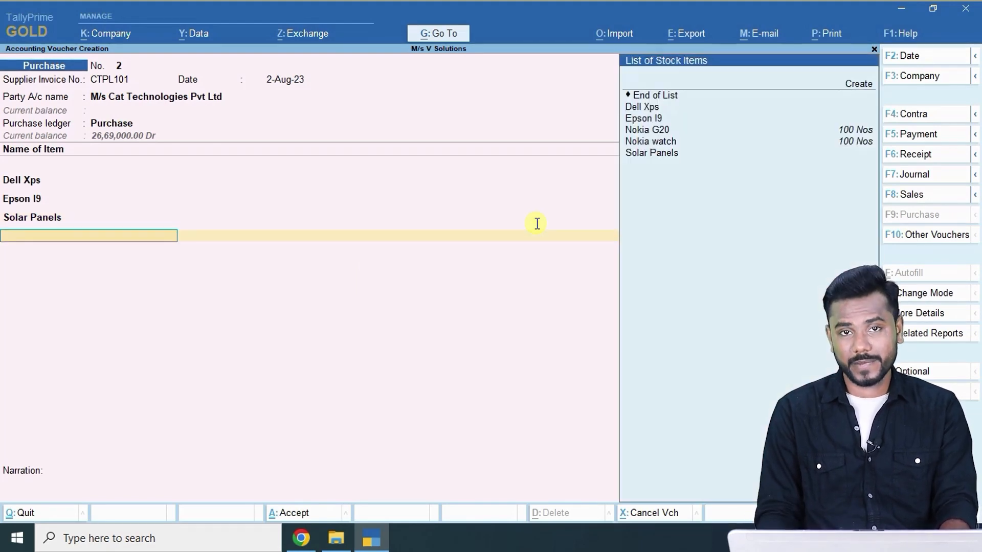
key("Return")
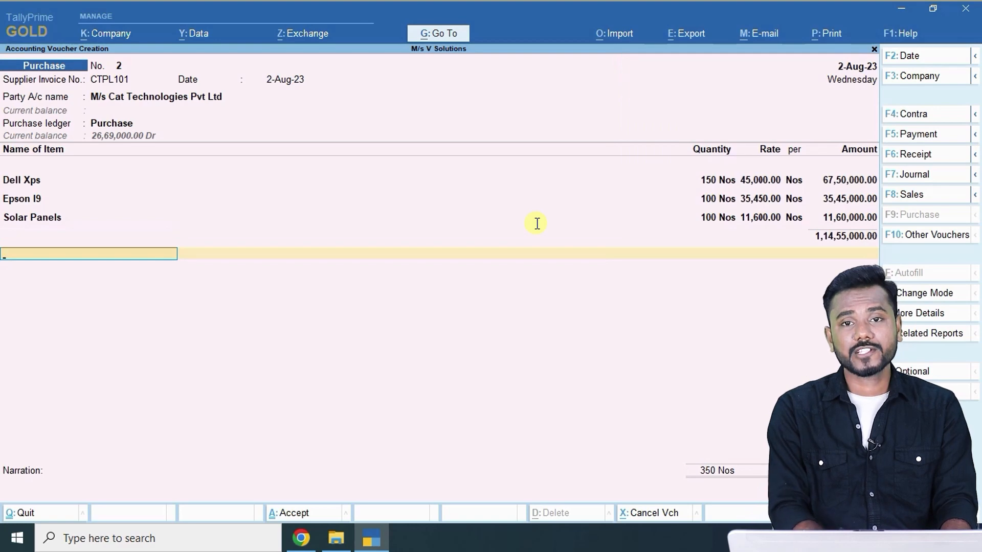
key("Down")
key("Down")
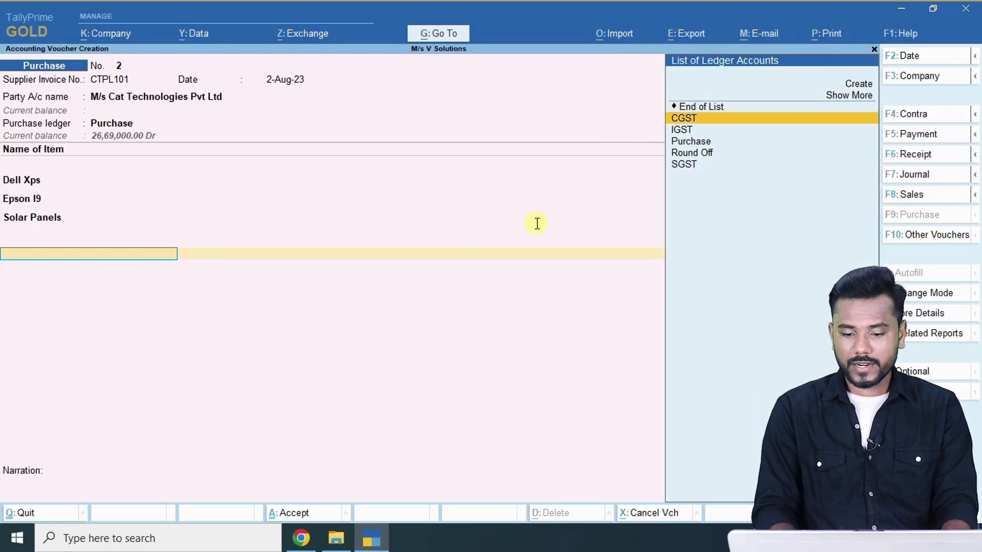
Add the 18,53,100 IGST line, save purchase voucher 2, and review Transaction-3's sold items.
key("Return")
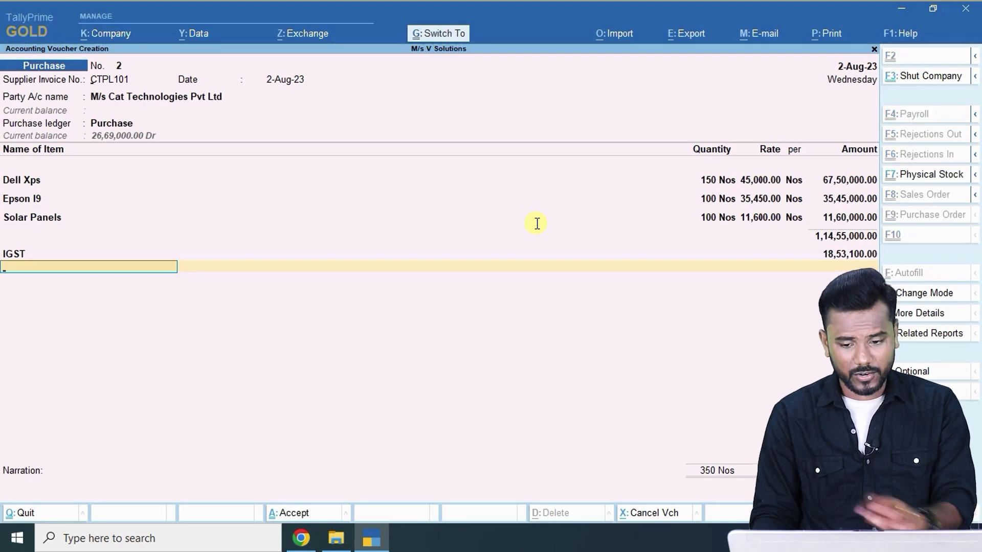
key("ctrl+a")
key("alt+Tab")
scroll(469, 263, "down", 5)
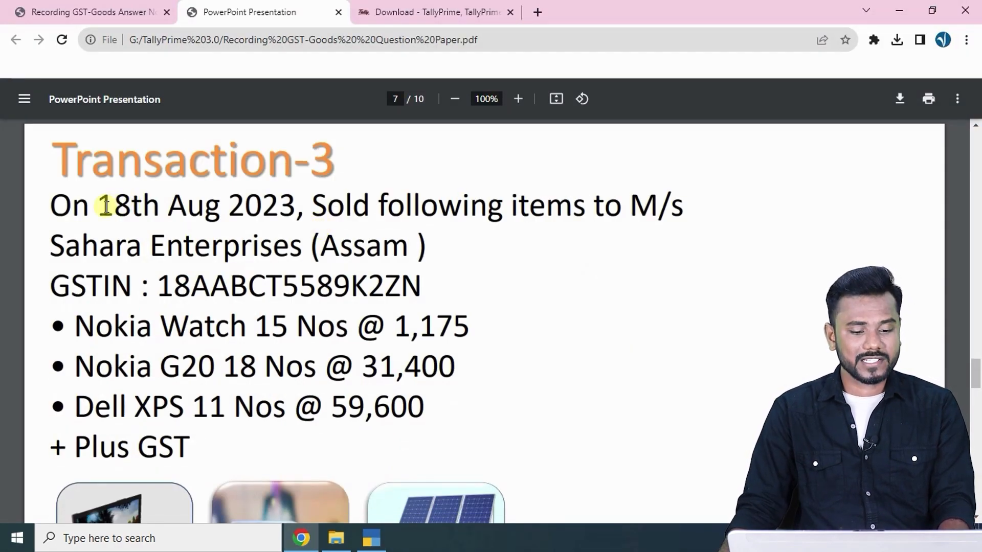
left_click_drag(348, 206, 655, 207)
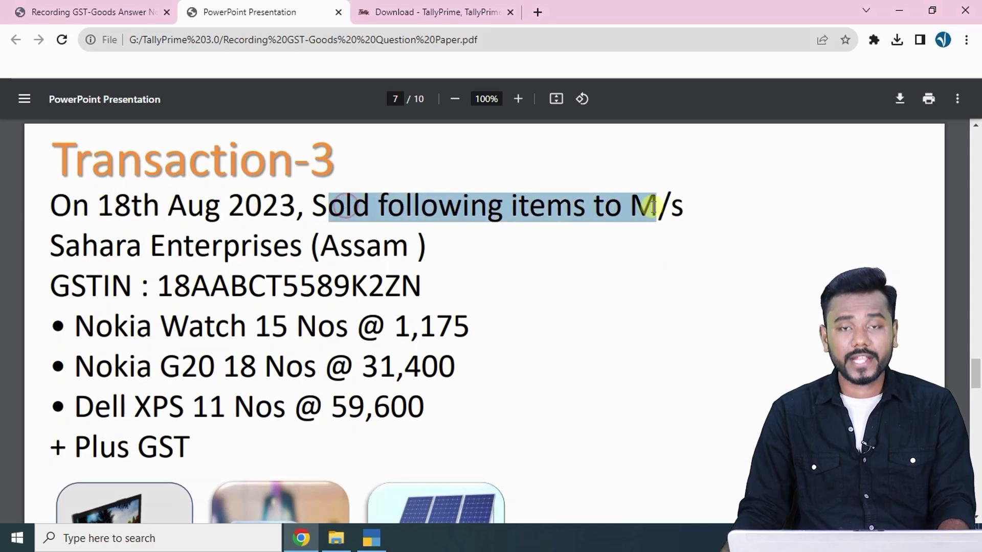
key("alt+Tab")
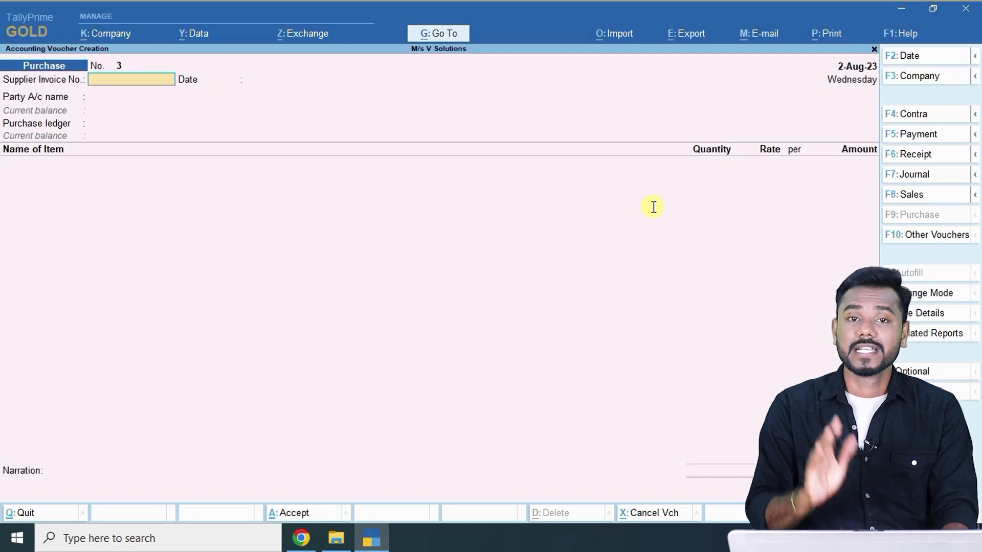
Start a new sales voucher and set its date to the Transaction-3 sale date.
left_click(921, 196)
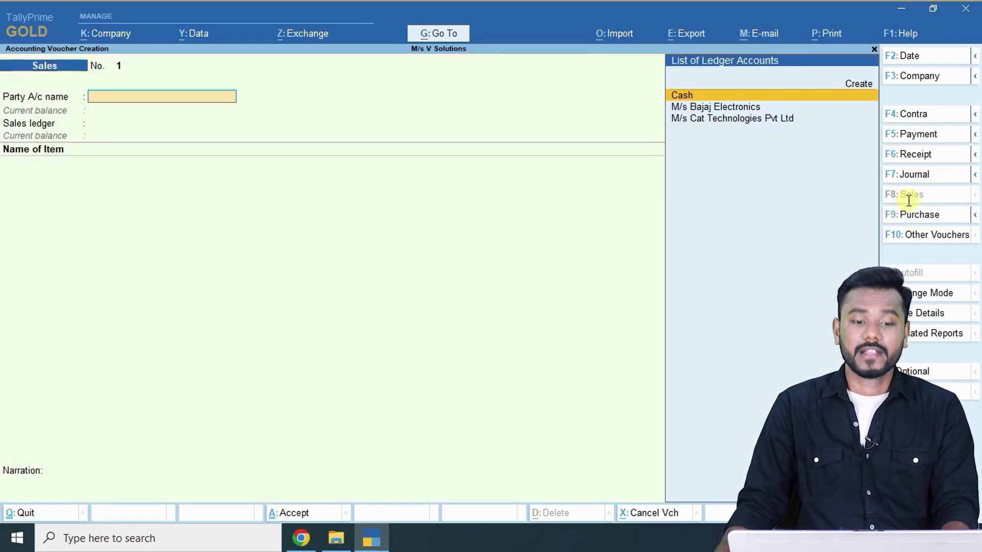
key("alt+Tab")
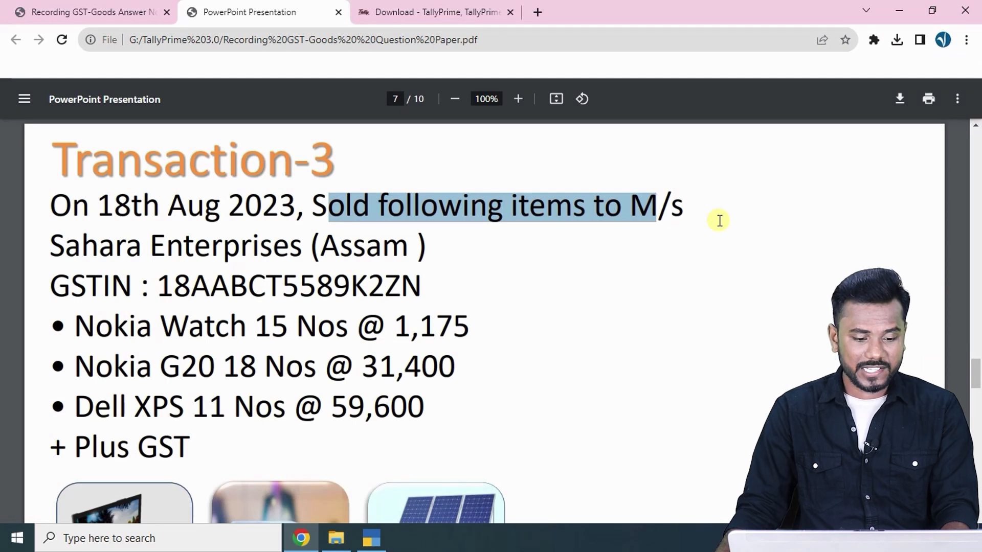
key("alt+Tab")
key("F2")
type("18-4")
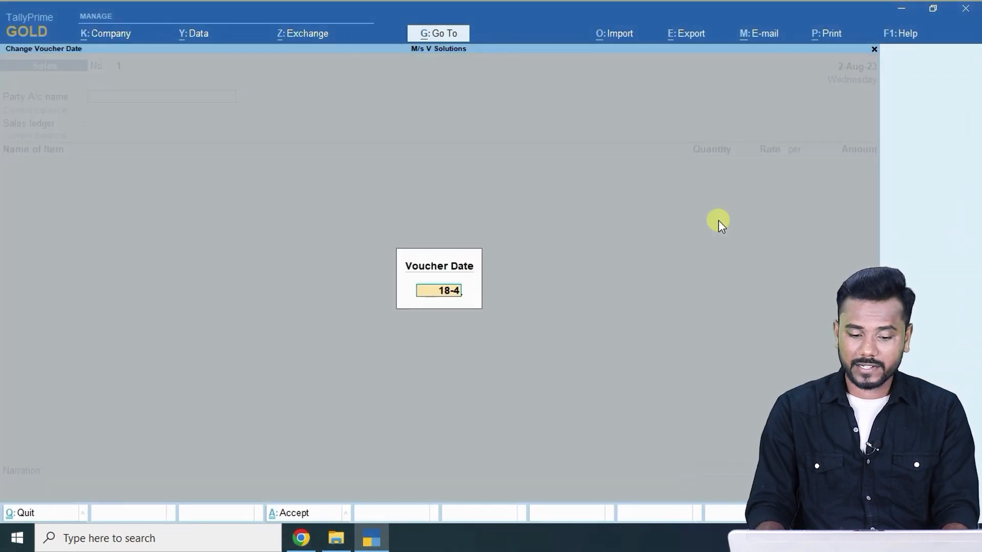
key("Return")
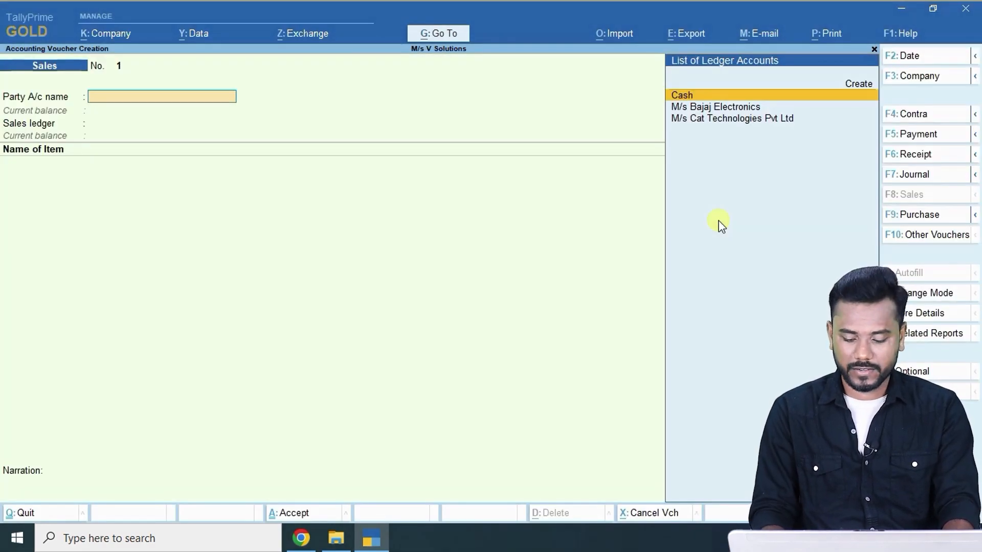
key("F2")
type("18-6")
key("Return")
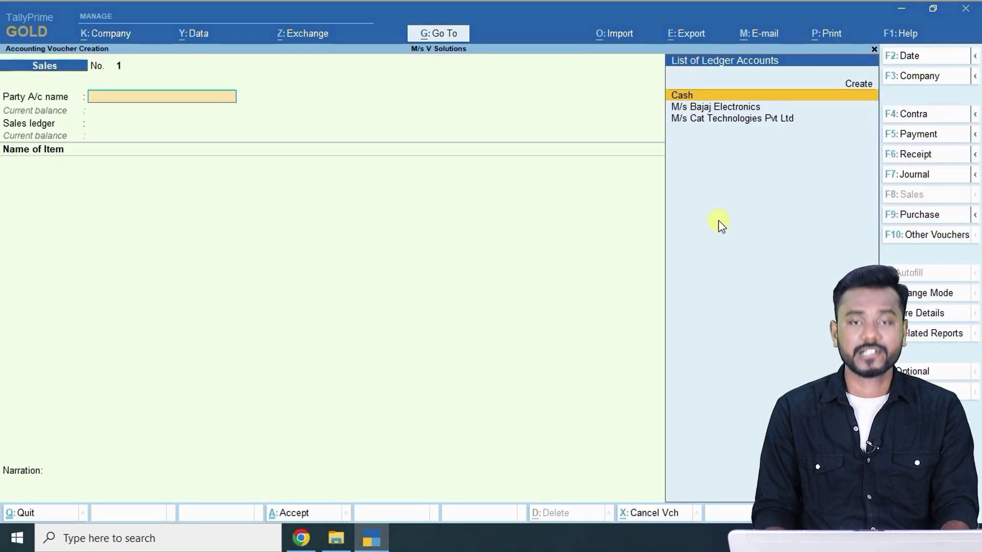
Select the customer name Sahara Enterprises in the question paper.
key("alt+Tab")
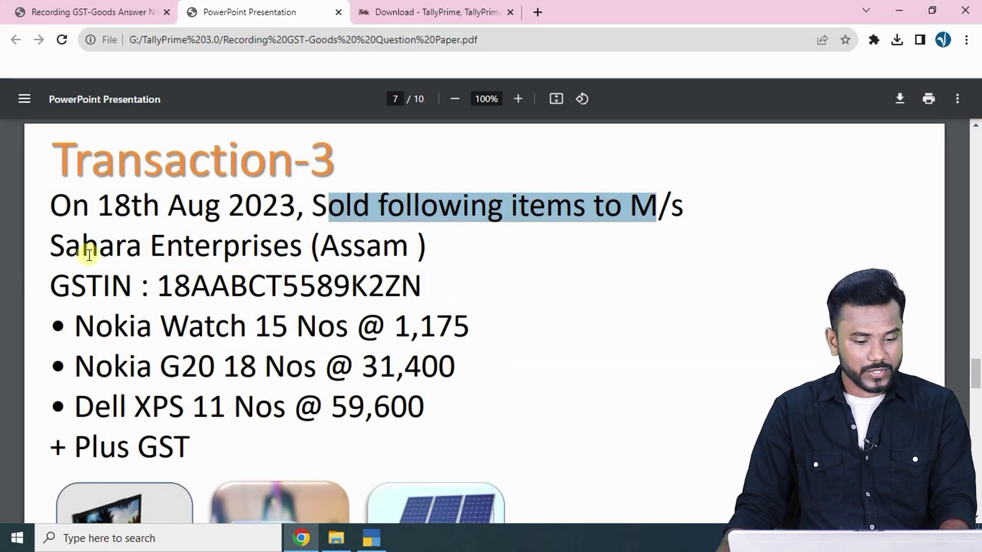
left_click_drag(50, 245, 303, 241)
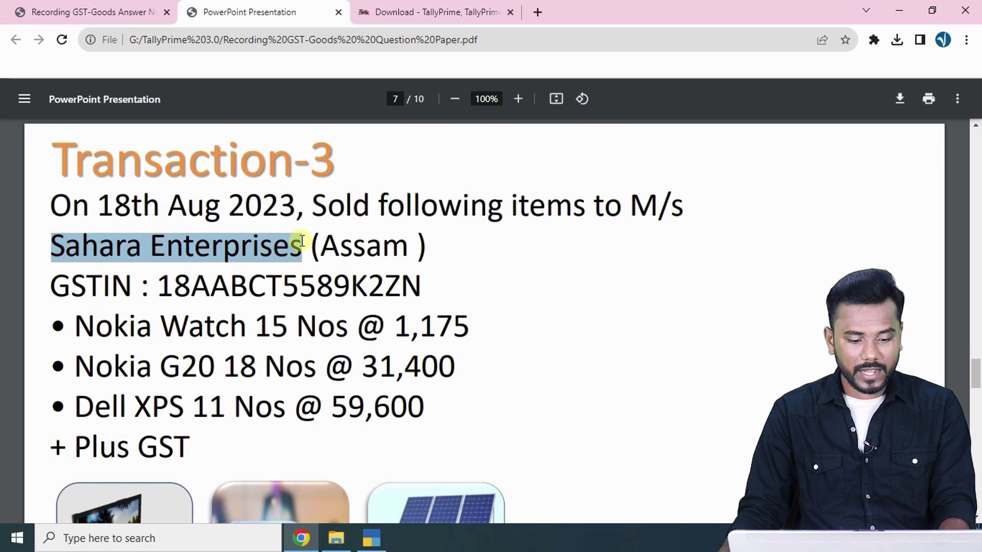
key("alt+Tab")
Create a new ledger M/s Sahara Enterprises under Sundry Debtors.
key("alt+c")
type("M/s")
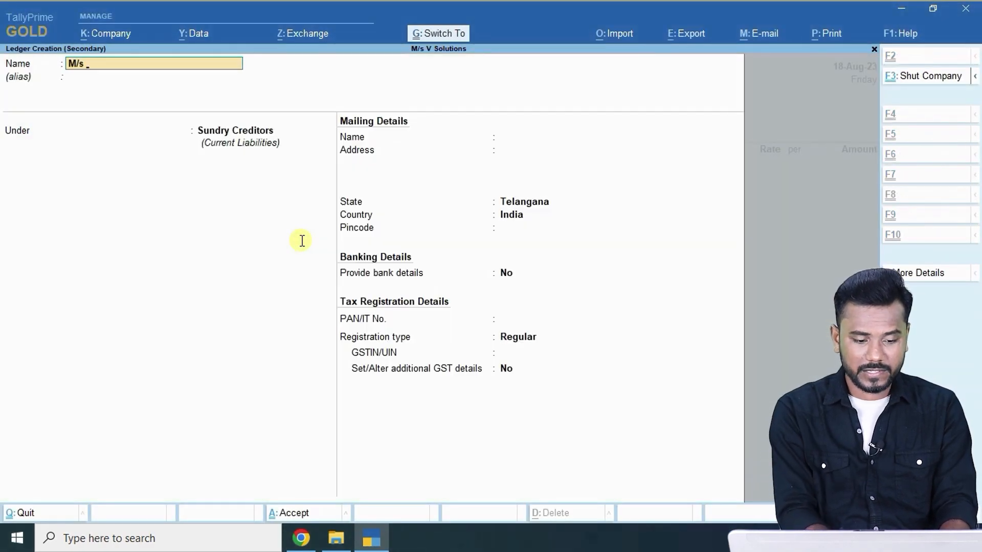
key("ctrl+alt+v")
key("Return")
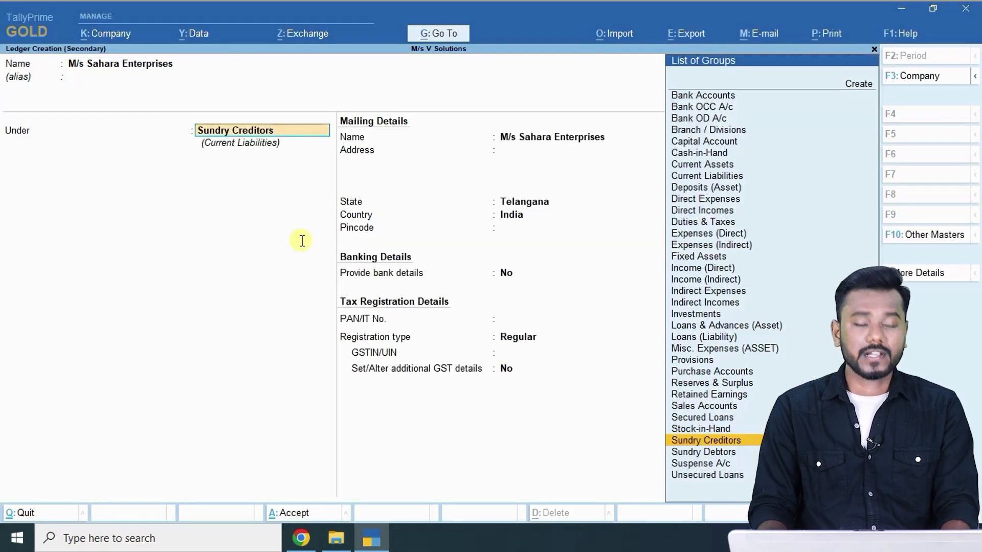
type("Sun")
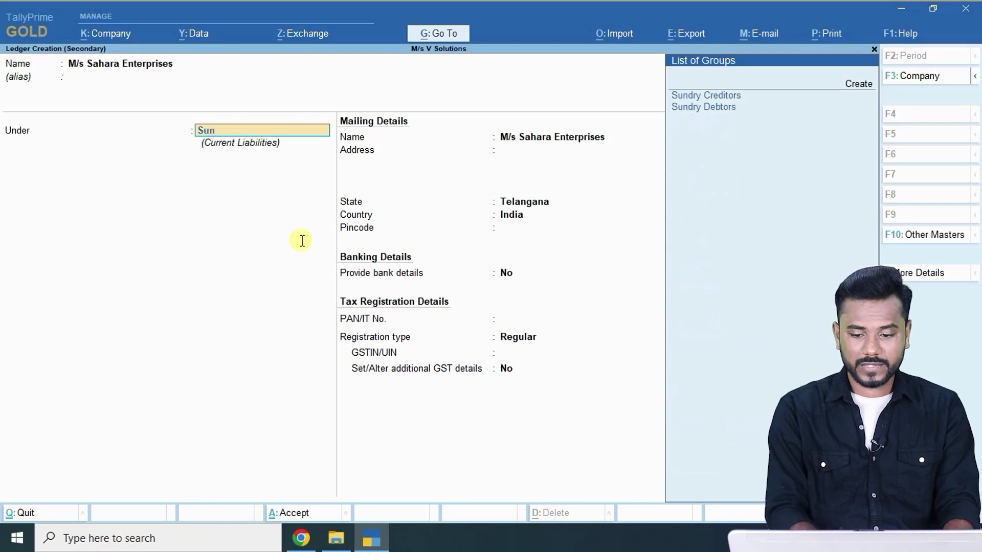
key("Down")
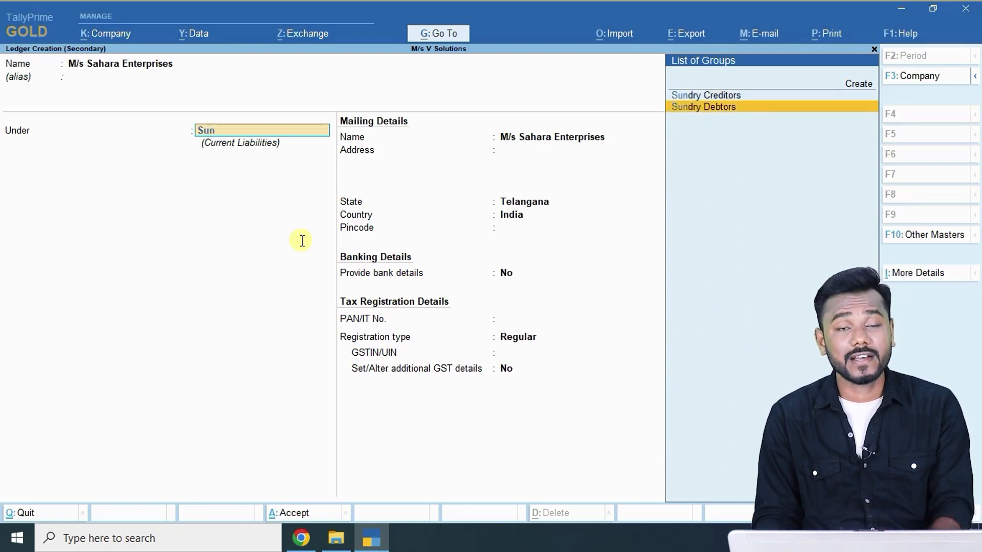
key("Return")
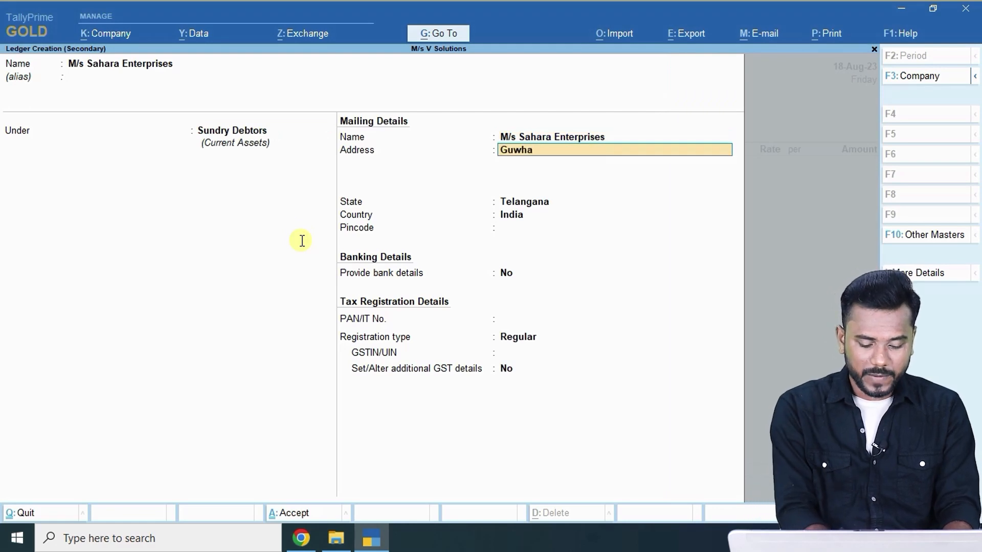
Enter Guwahati as the address, Assam as the state, and pincode 781007.
type("Guwhati")
key("Return")
type("Asss")
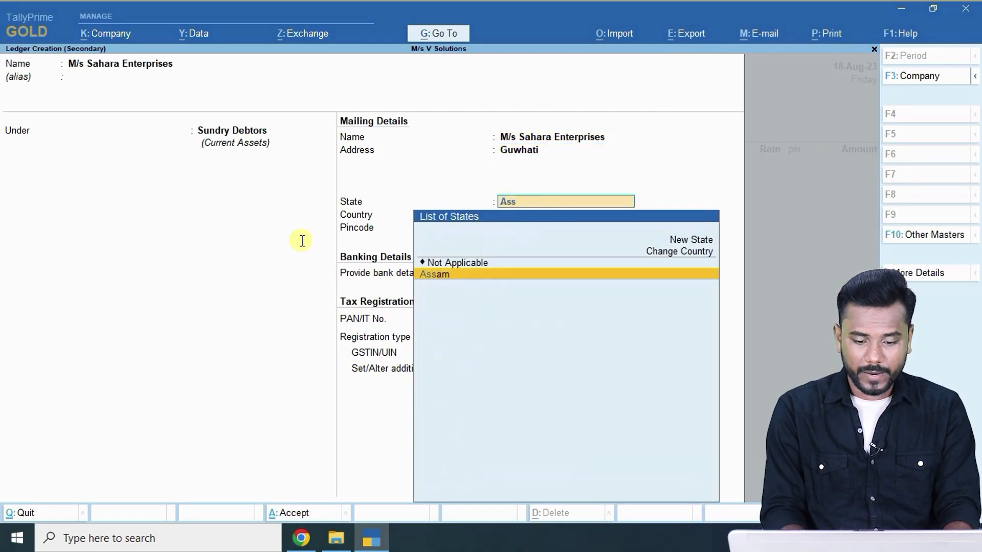
key("Return")
key("BackSpace")
key("BackSpace")
key("BackSpace")
key("BackSpace")
key("Escape")
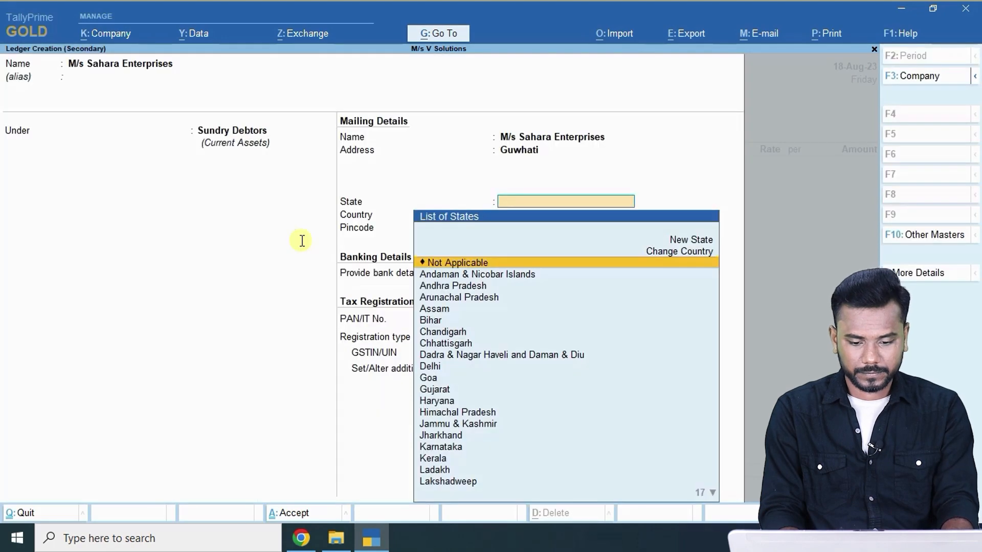
type("As")
key("Return")
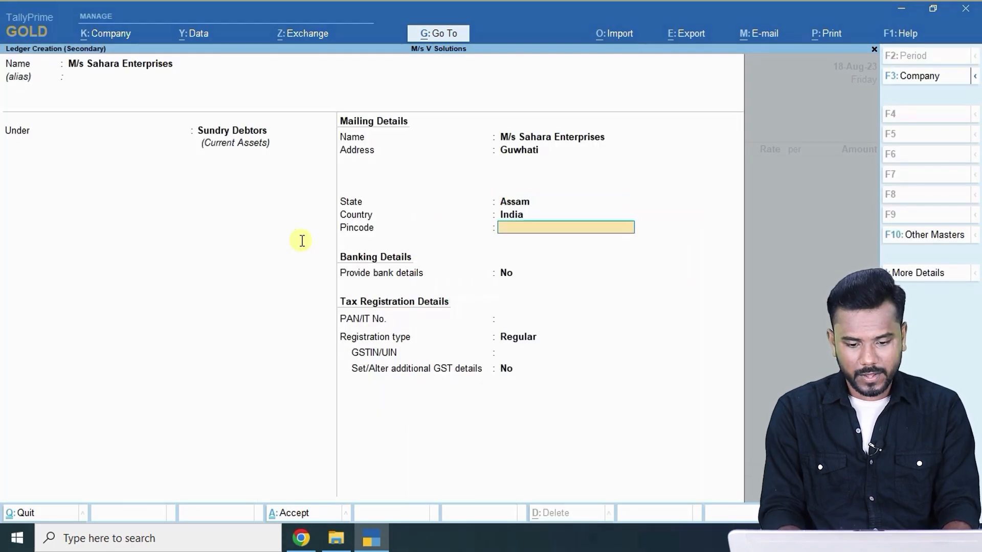
type("781007")
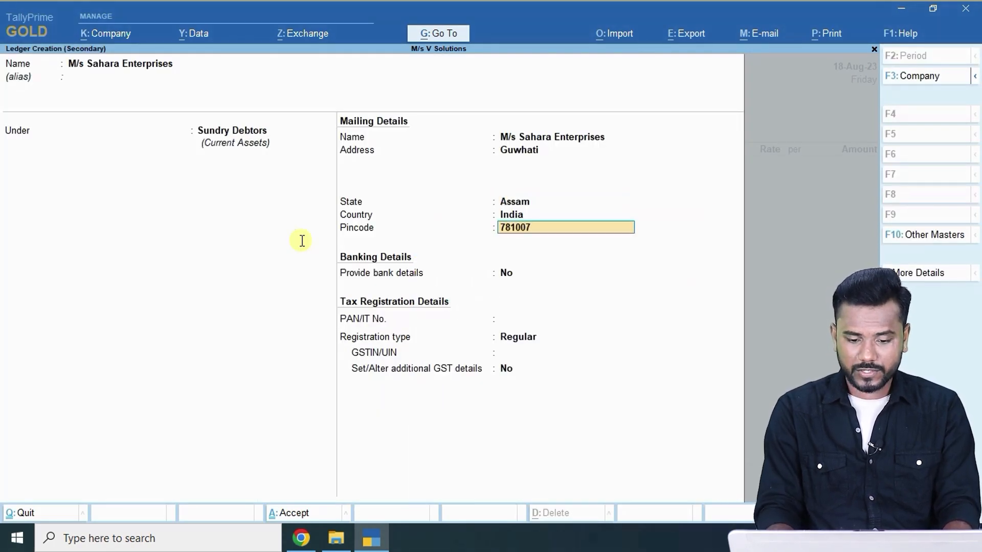
key("Return")
key("Return")
key("Return")
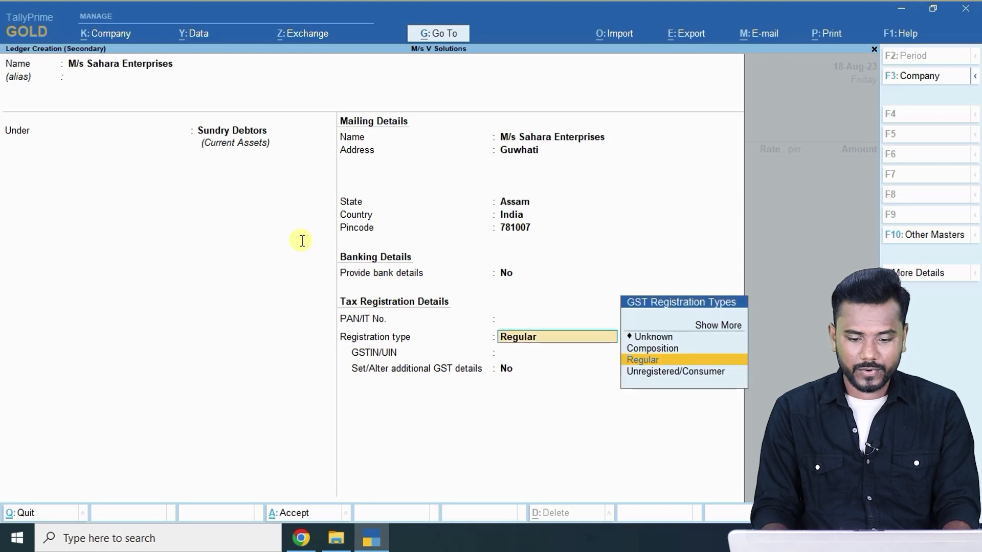
key("Return")
Paste the customer's GSTIN from the question paper and save the ledger.
key("alt+Tab")
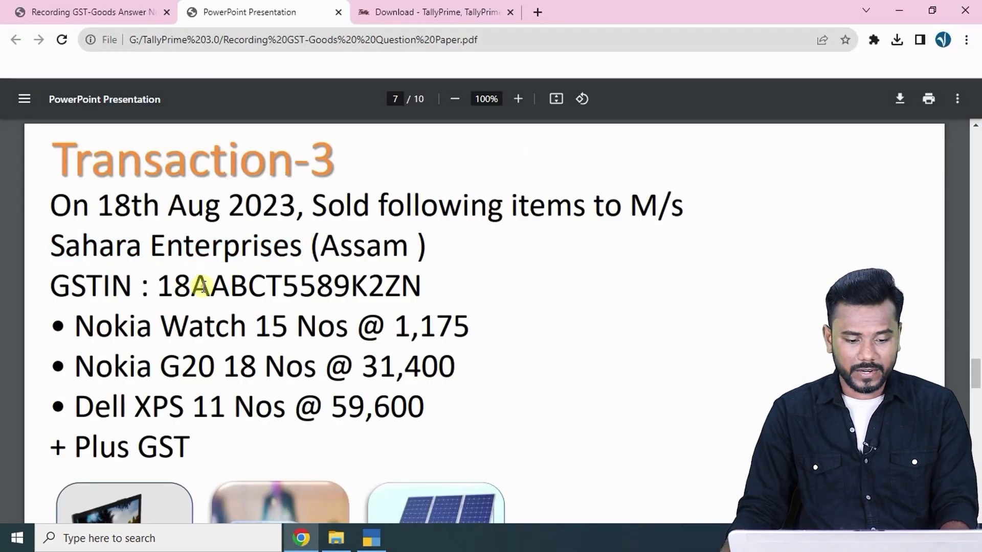
double_click(202, 286)
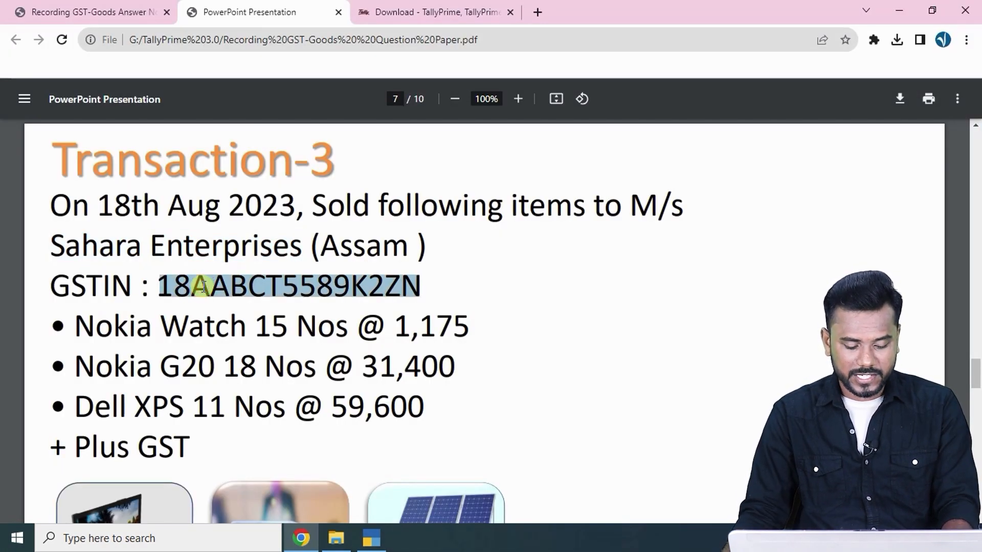
key("ctrl+c")
key("alt+Tab")
key("ctrl+alt+v")
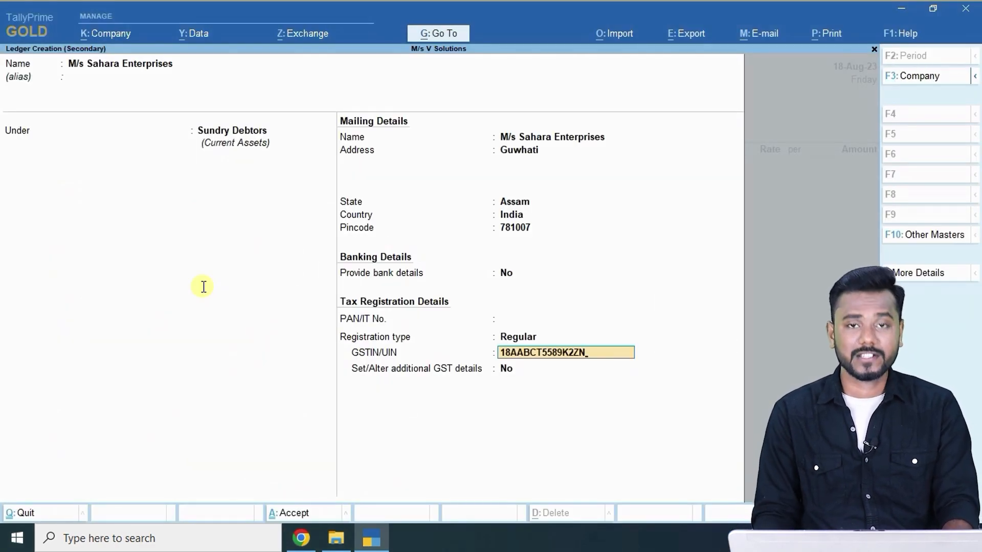
key("Return")
key("ctrl+a")
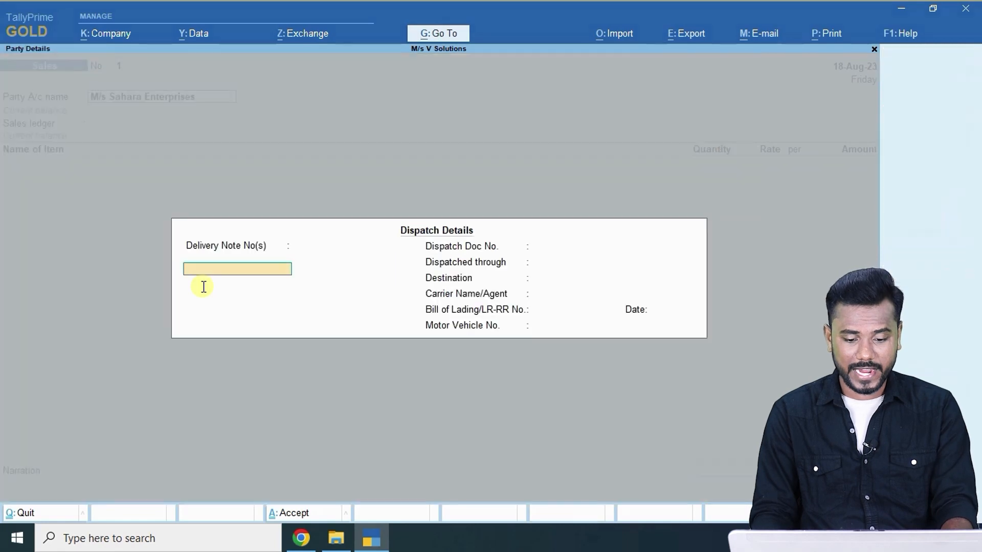
Skip dispatch details, keep the Sales ledger, and add Nokia watch: 15 at 1,175.
key("ctrl+a")
key("Return")
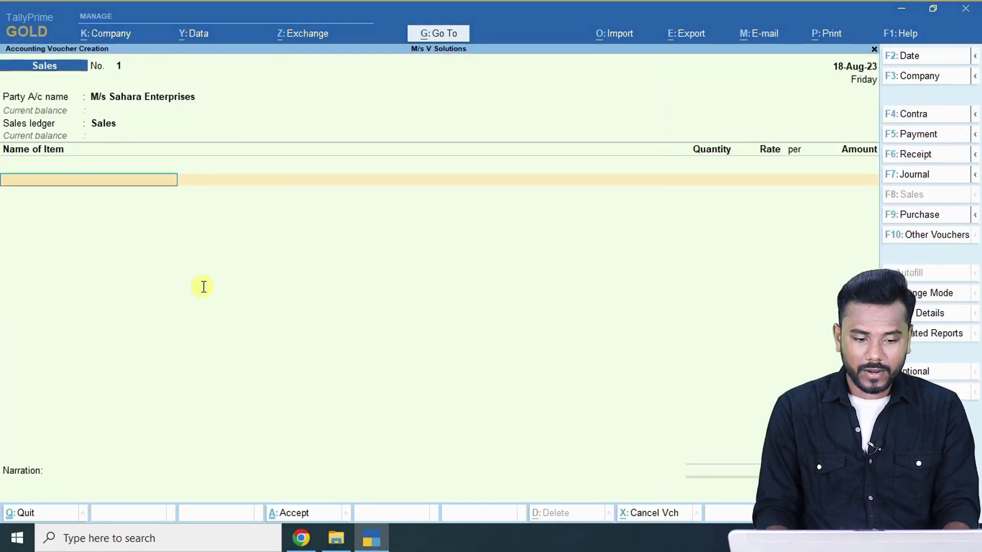
key("alt+Tab")
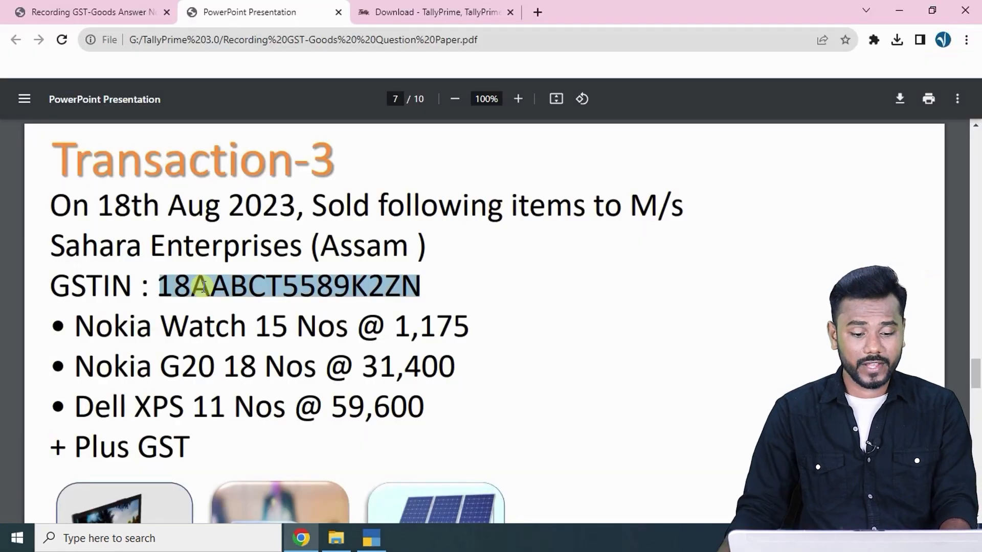
key("alt+Tab")
type("w")
key("Return")
key("alt+Tab")
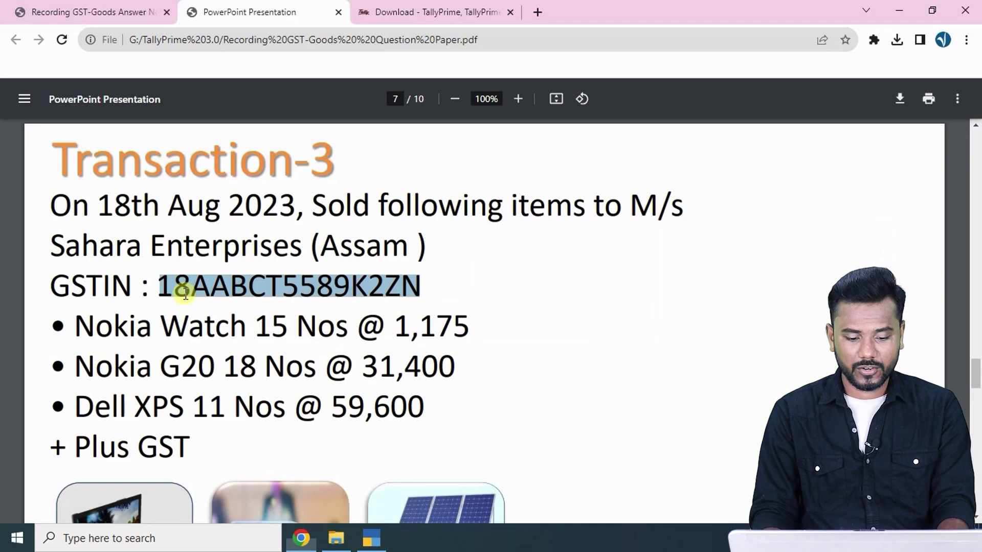
key("alt+Tab")
type("15")
key("Return")
type("1175")
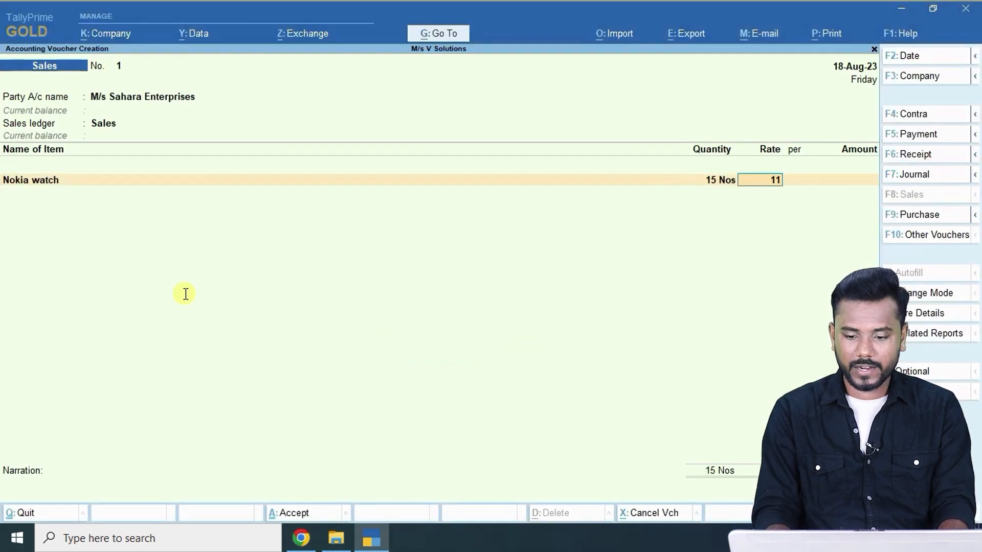
key("Return")
key("Return")
key("Return")
Add Nokia G20 as the second item: 18 at 31,400.
key("alt+Tab")
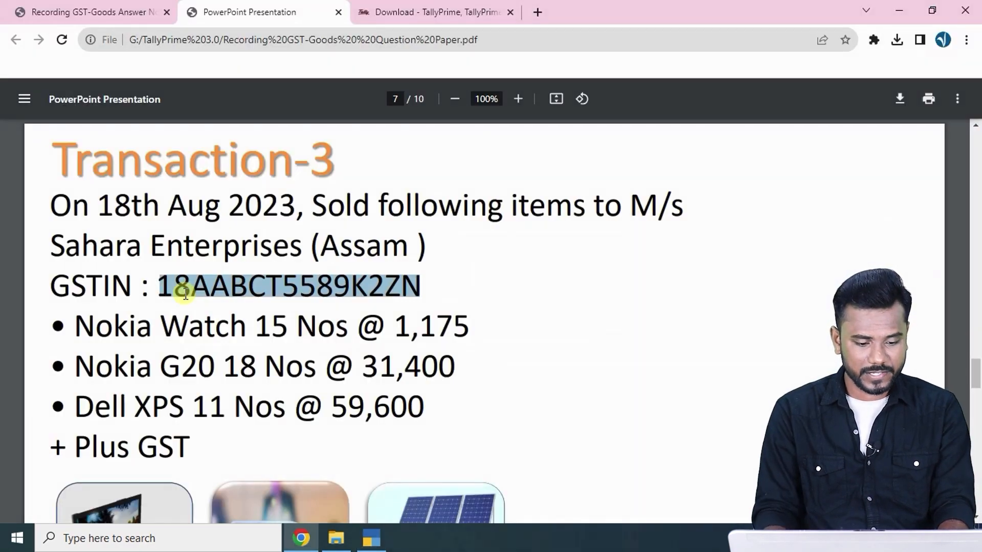
key("alt+Tab")
type("2")
key("Return")
key("alt+Tab")
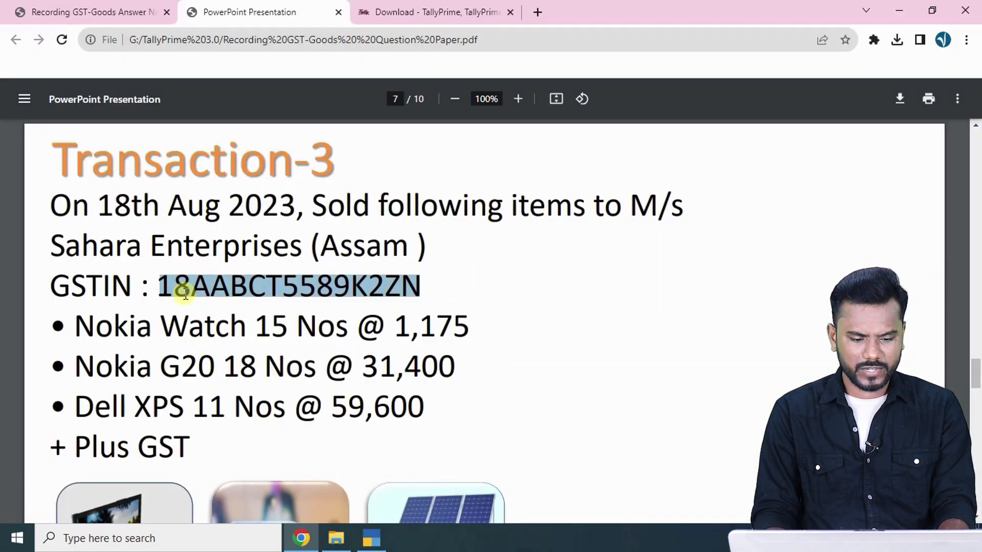
key("alt+Tab")
type("18")
key("Return")
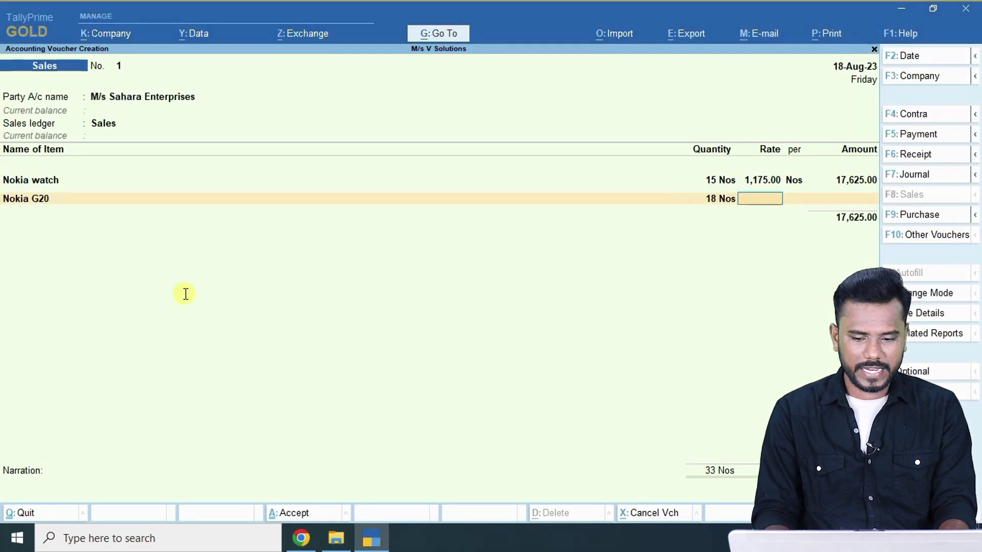
key("alt+Tab")
key("alt+Tab")
type("3")
type("400")
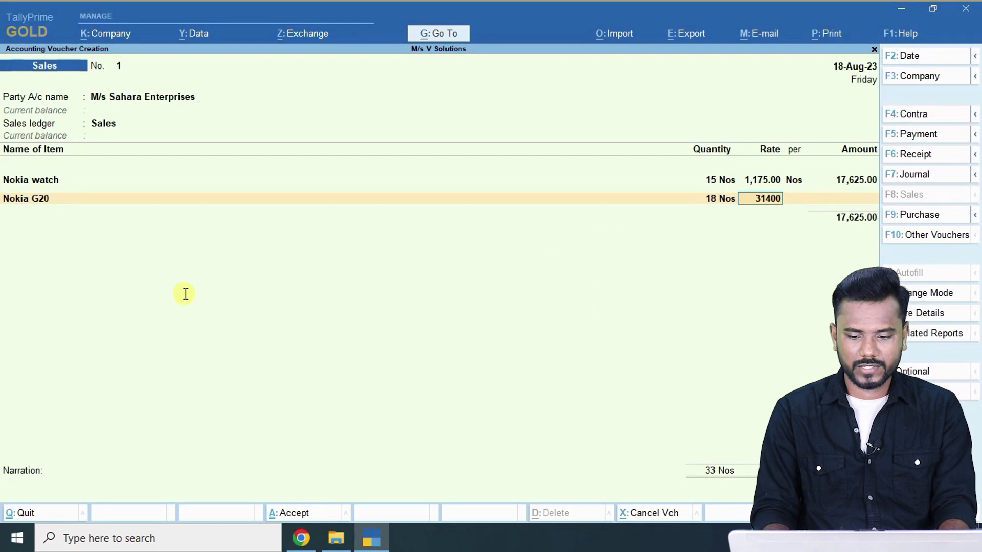
key("Return")
key("Return")
Add Dell Xps, 11 at 59,600, and close the item lines.
key("alt+Tab")
key("alt+Tab")
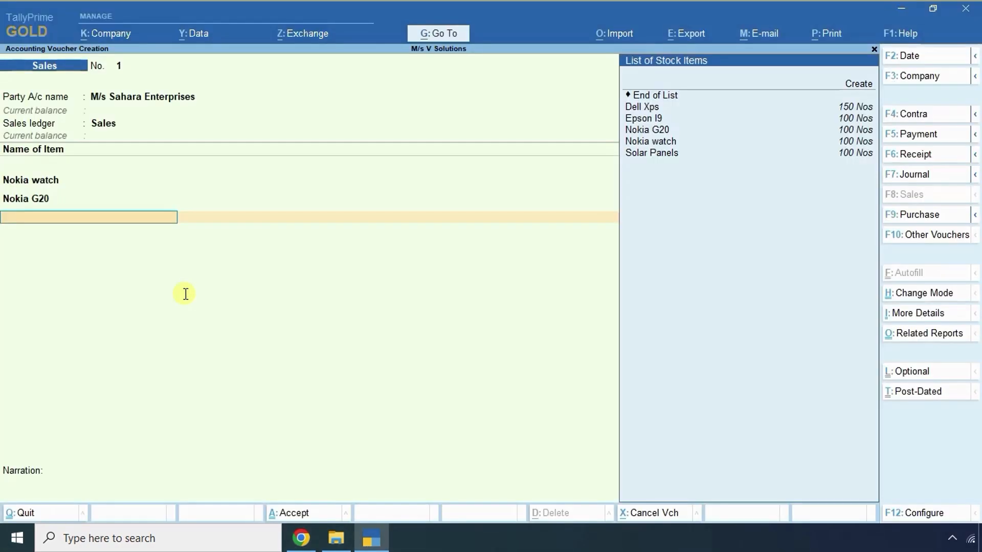
type("Dell Xps")
key("Return")
key("alt+Tab")
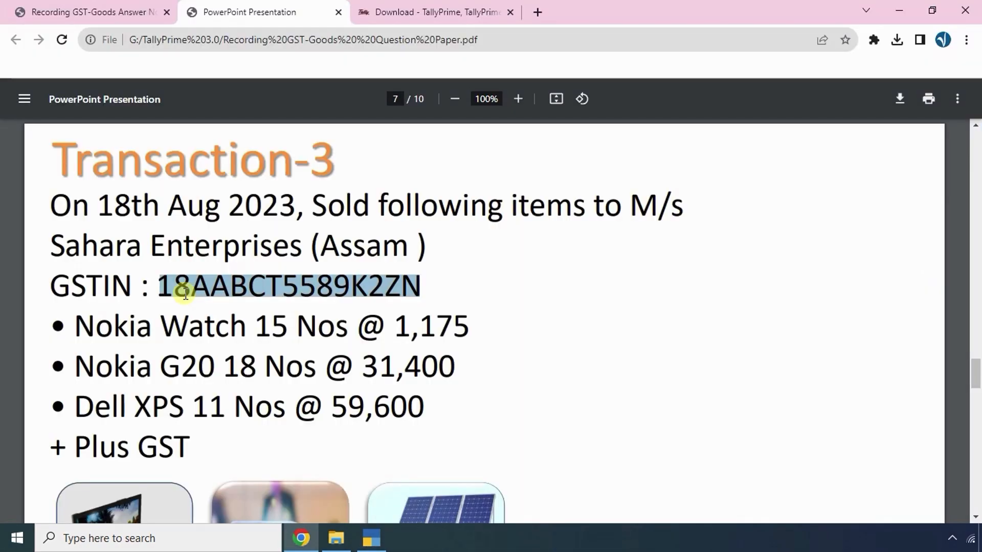
key("alt+Tab")
type("11")
key("Return")
type("59,60")
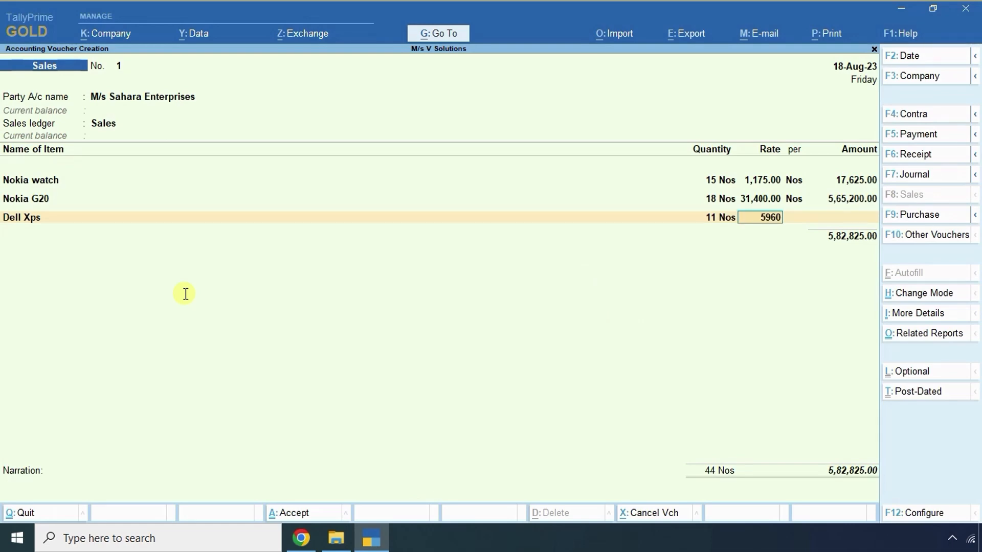
type("0")
key("Return")
key("Return")
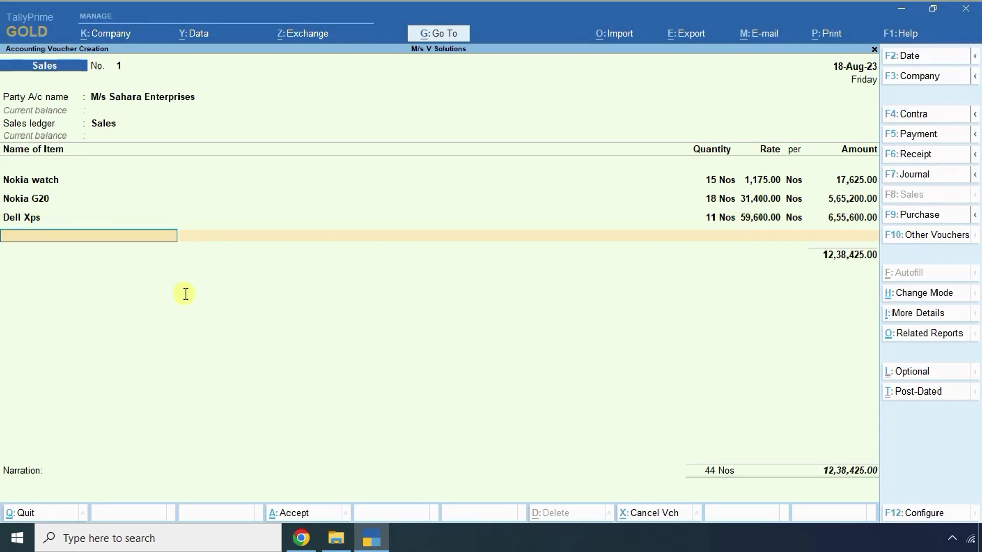
key("alt+Tab")
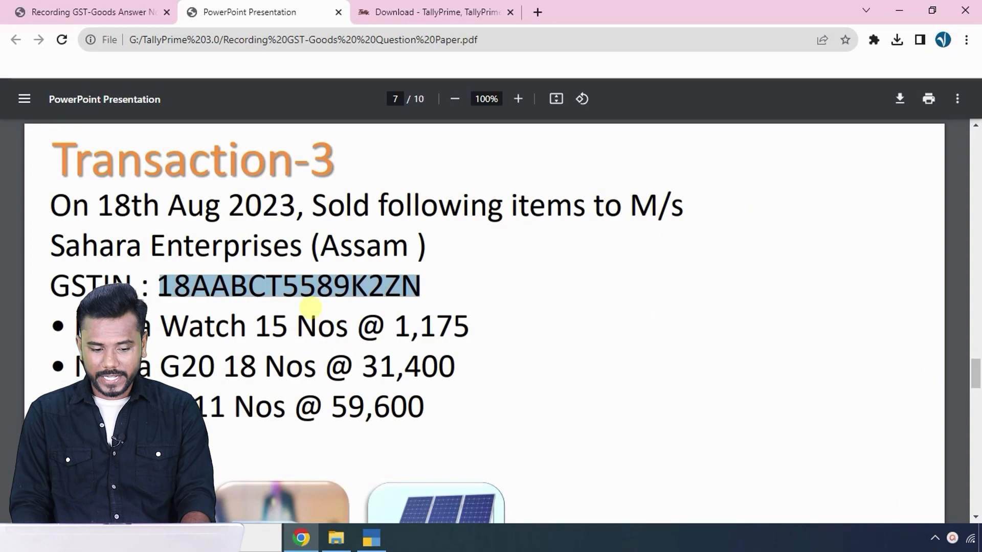
key("alt+Tab")
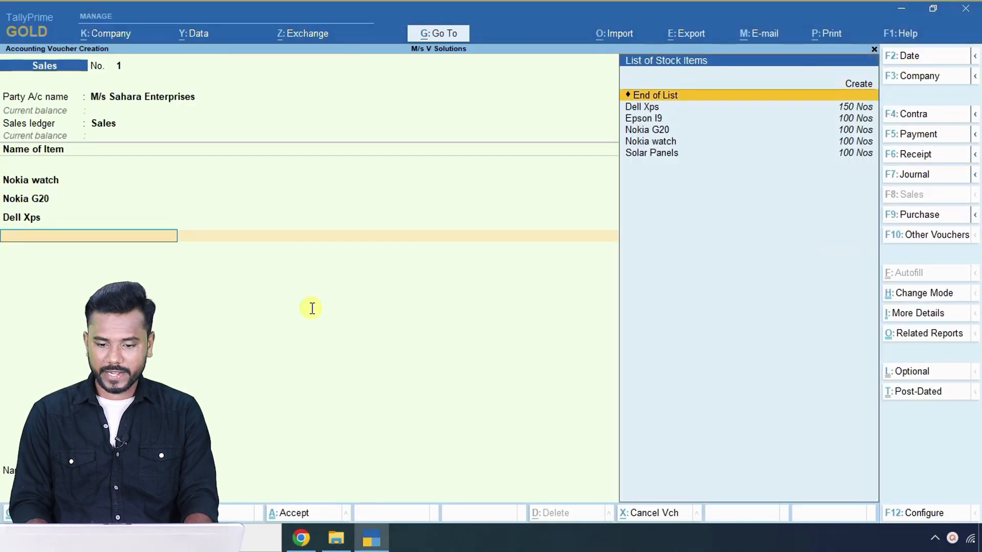
key("Return")
Add IGST at its calculated 1,89,004.50 and a Round Off line of 0.50.
key("Down")
key("Down")
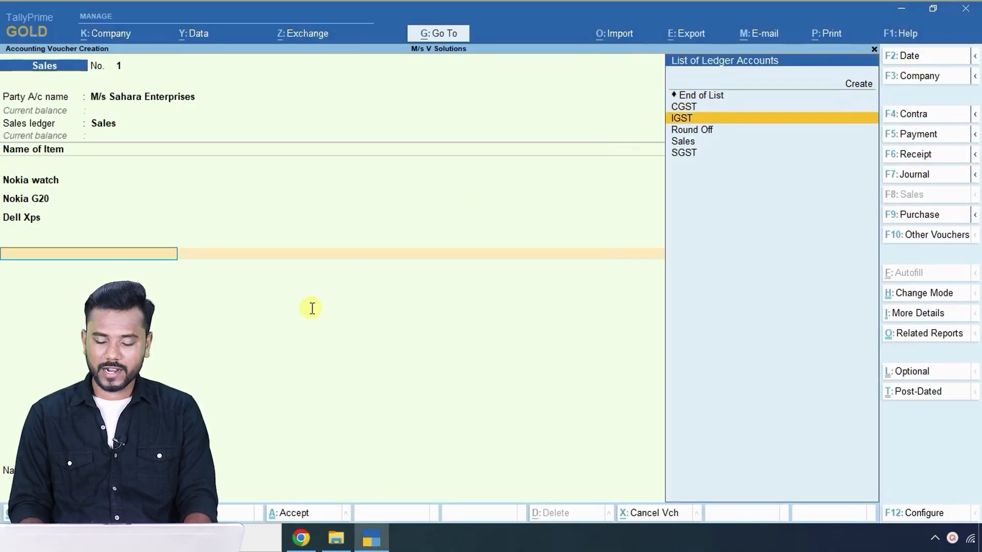
key("Return")
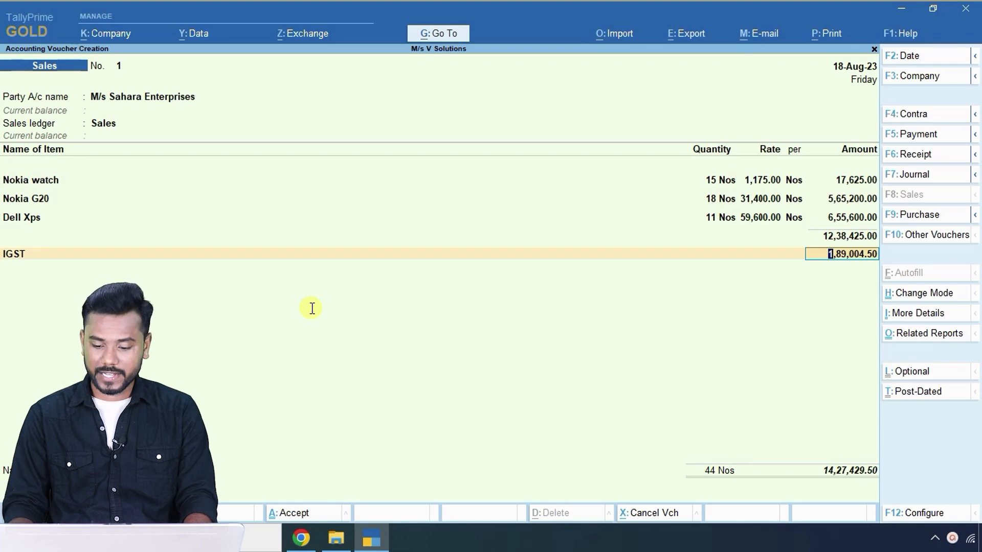
key("Return")
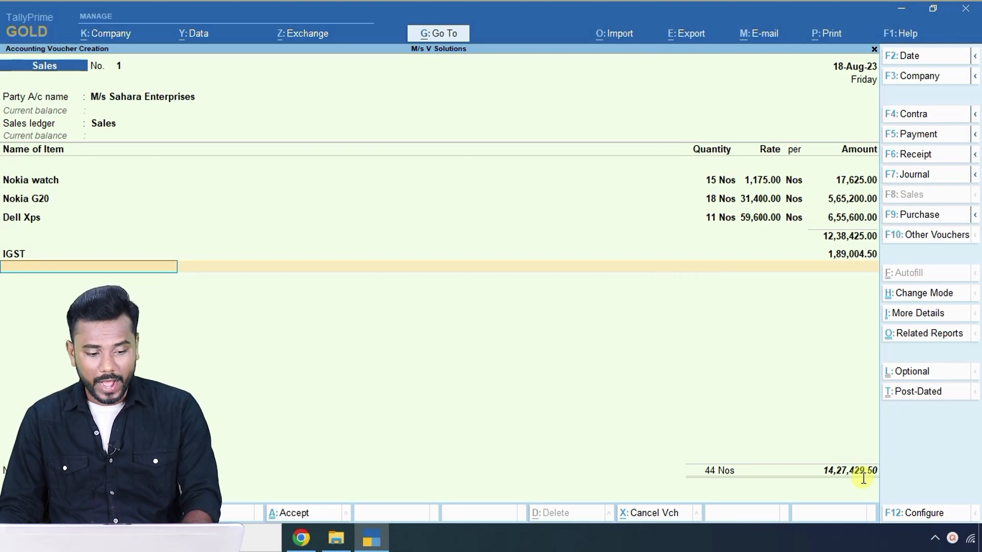
type("ro")
key("Return")
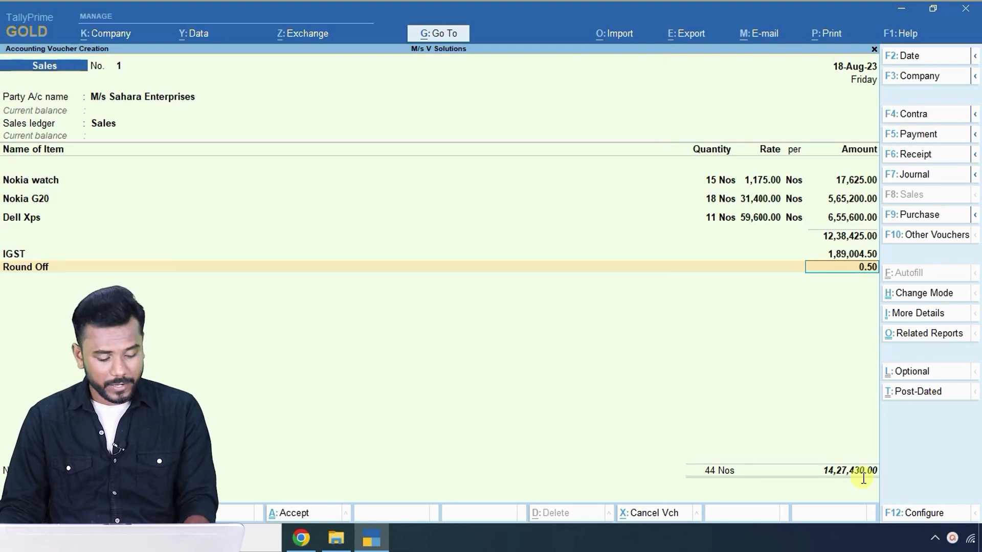
Preview the Sahara Enterprises Tax Invoice print and zoom in to read it.
key("ctrl+p")
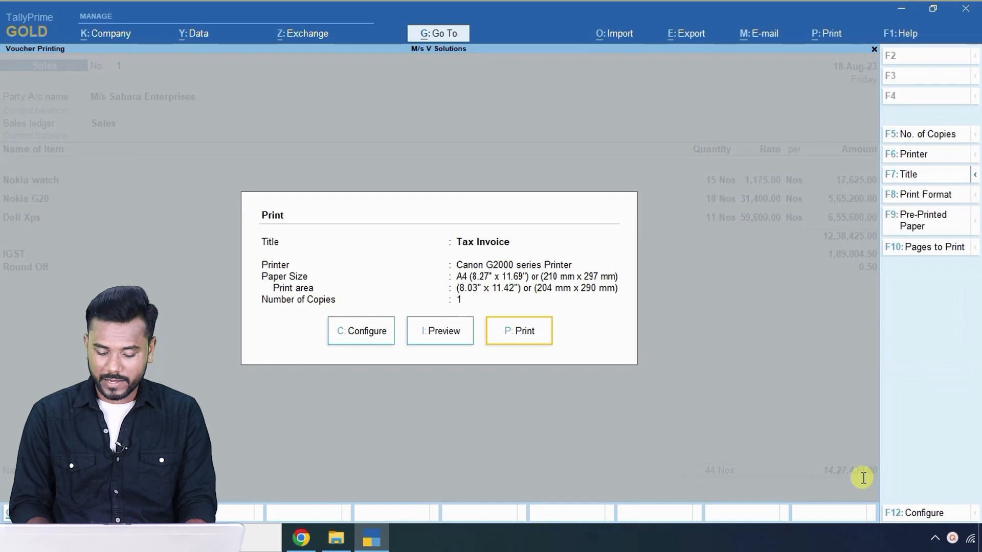
key("i")
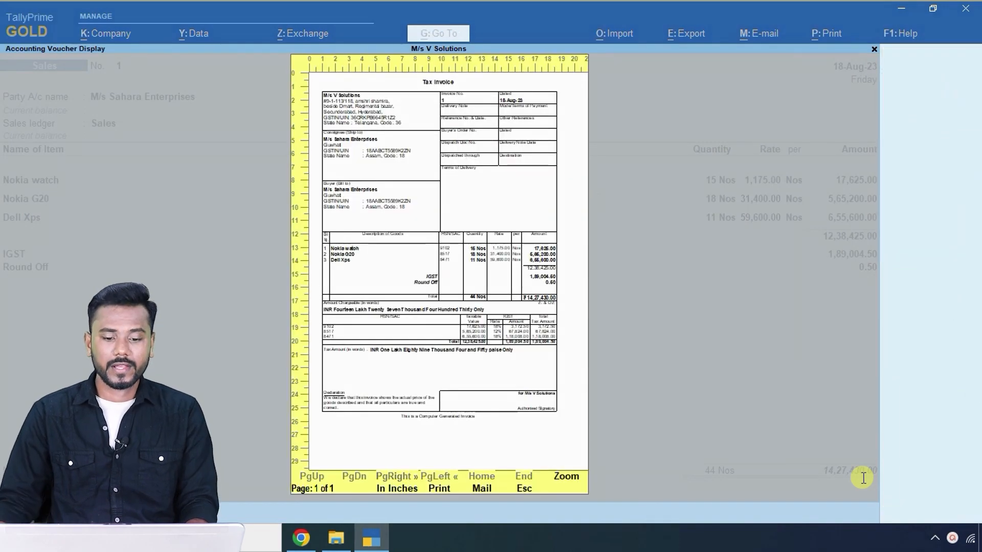
left_click(439, 367)
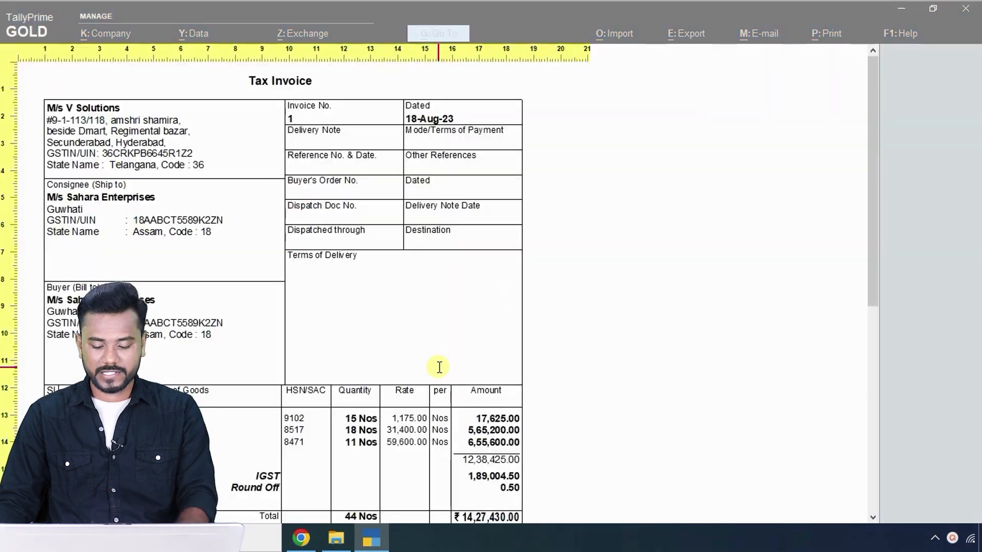
scroll(440, 368, "down", 5)
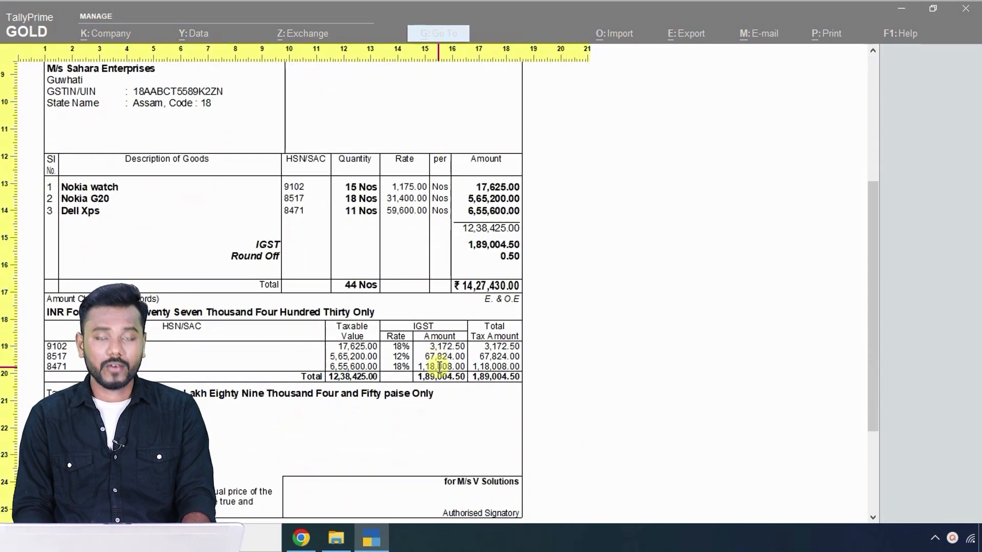
scroll(439, 367, "up", 1)
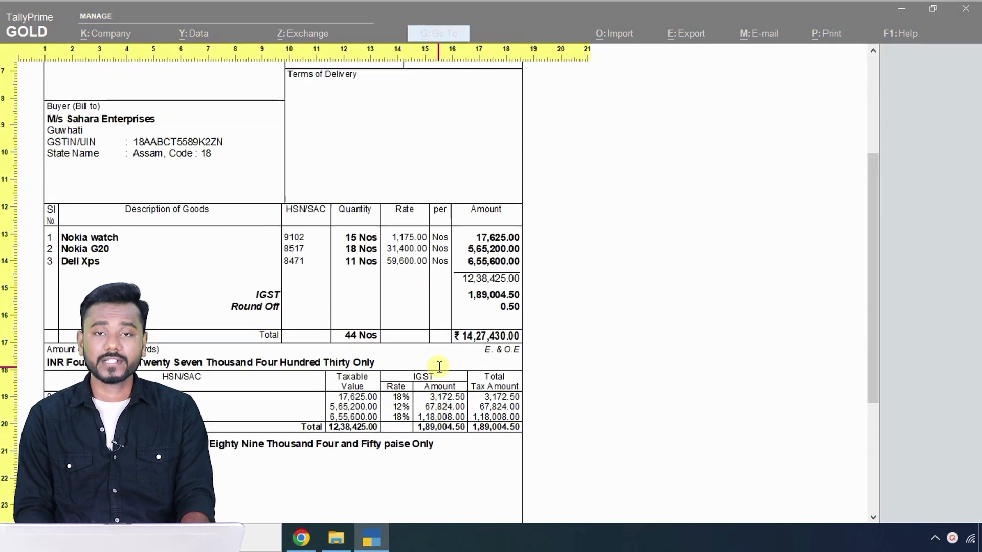
scroll(440, 368, "up", 4)
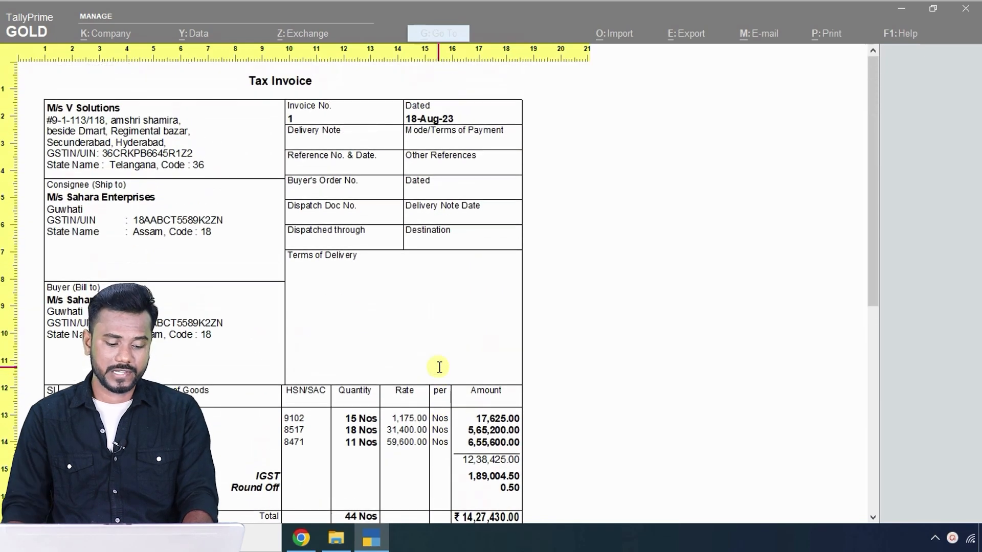
left_click(417, 370)
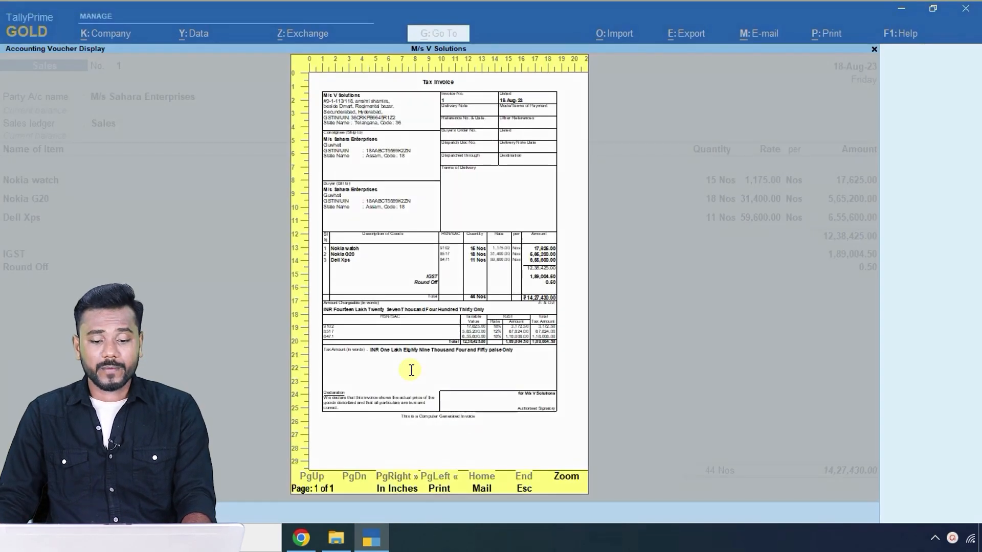
key("Escape")
key("Escape")
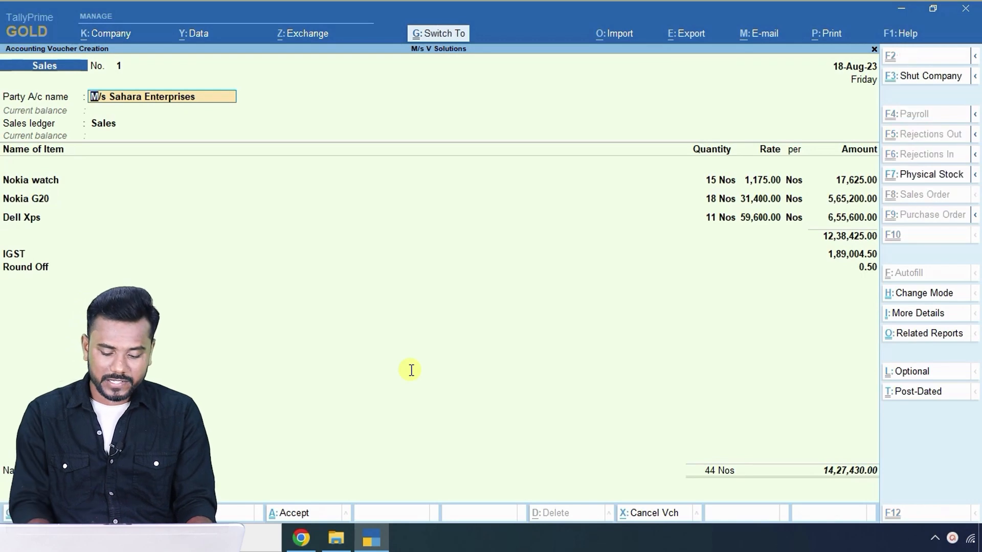
Preview the Tax Invoice enlarged once more, ending back at the Print dialog.
key("alt+p")
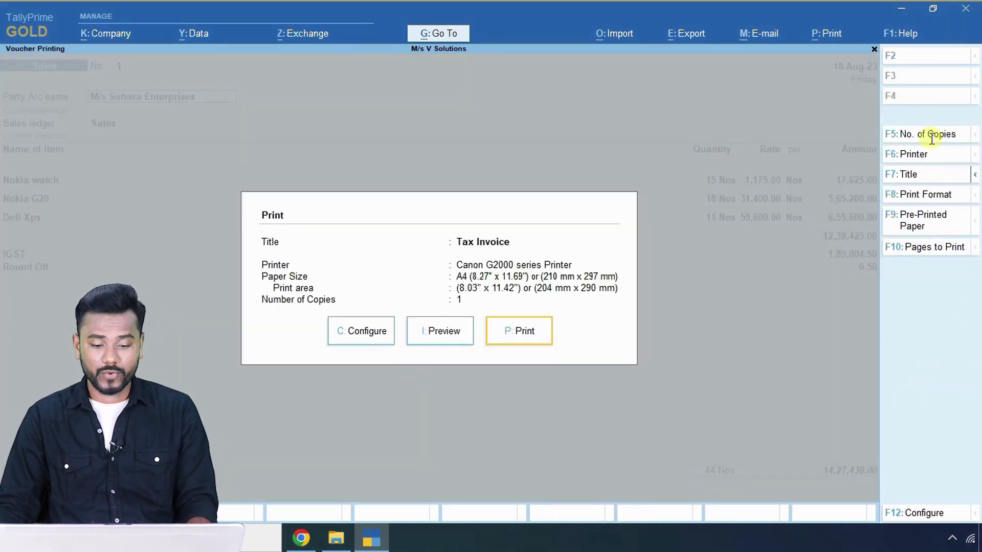
left_click(441, 330)
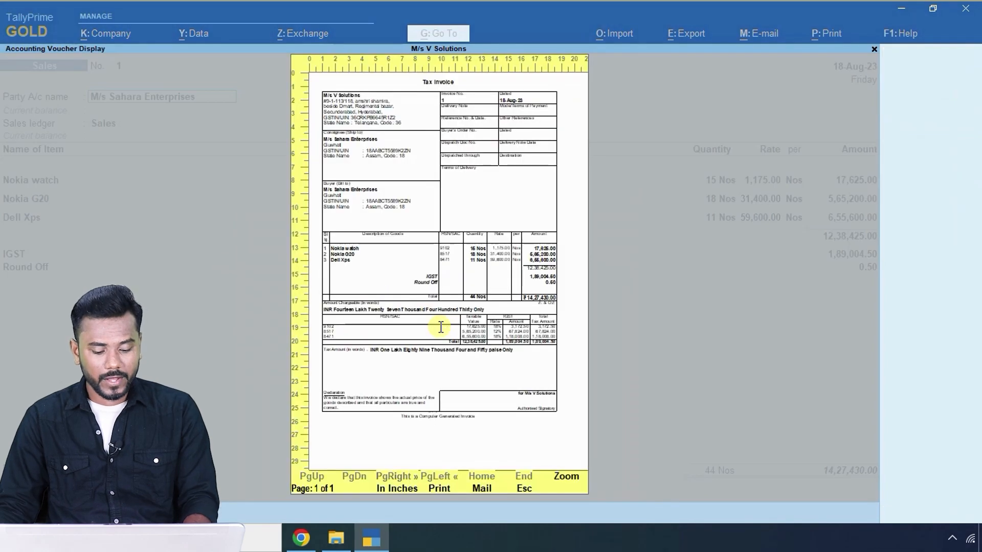
left_click(441, 327)
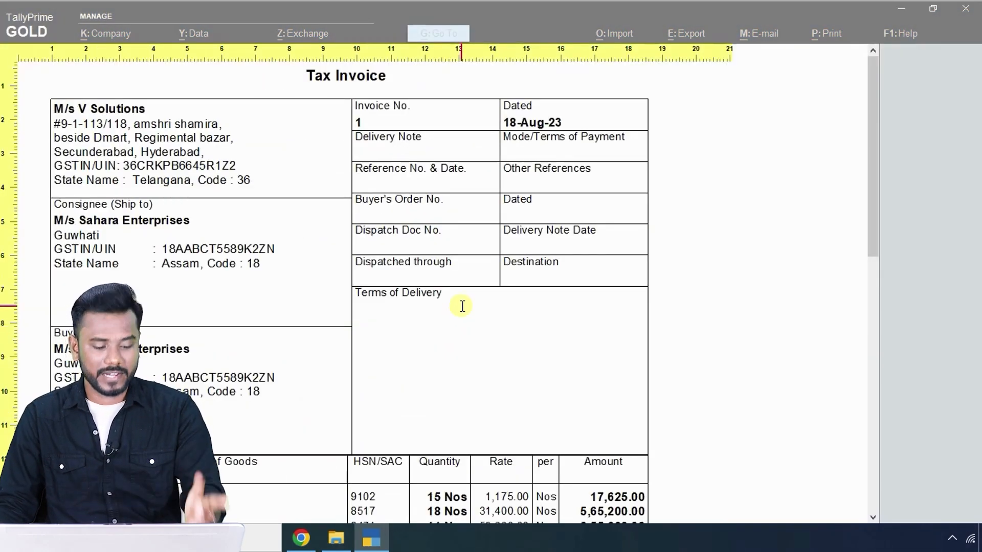
key("Escape")
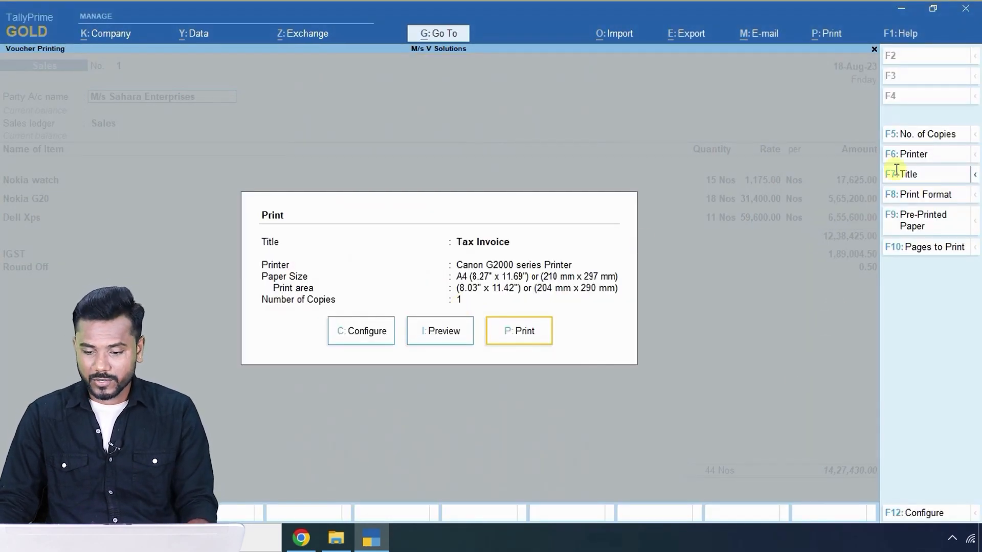
Set the Tax Invoice print to 3 copies and accept the printer settings.
left_click(908, 134)
type("3")
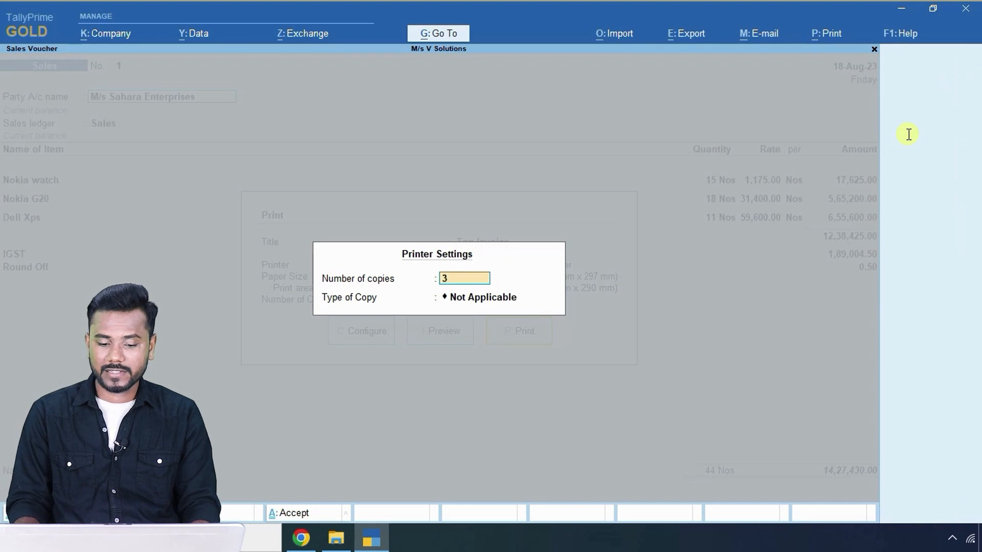
key("Return")
key("Return")
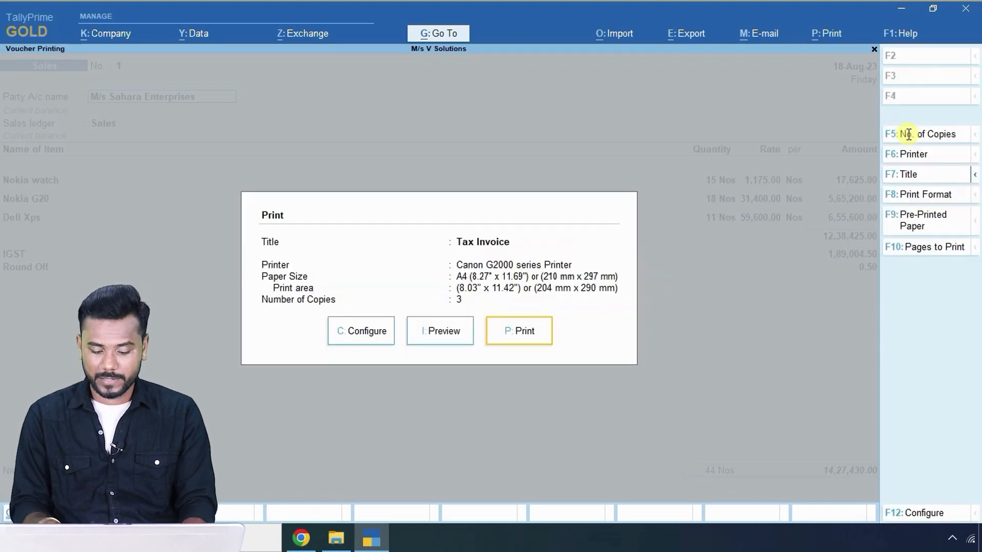
key("Left")
key("Return")
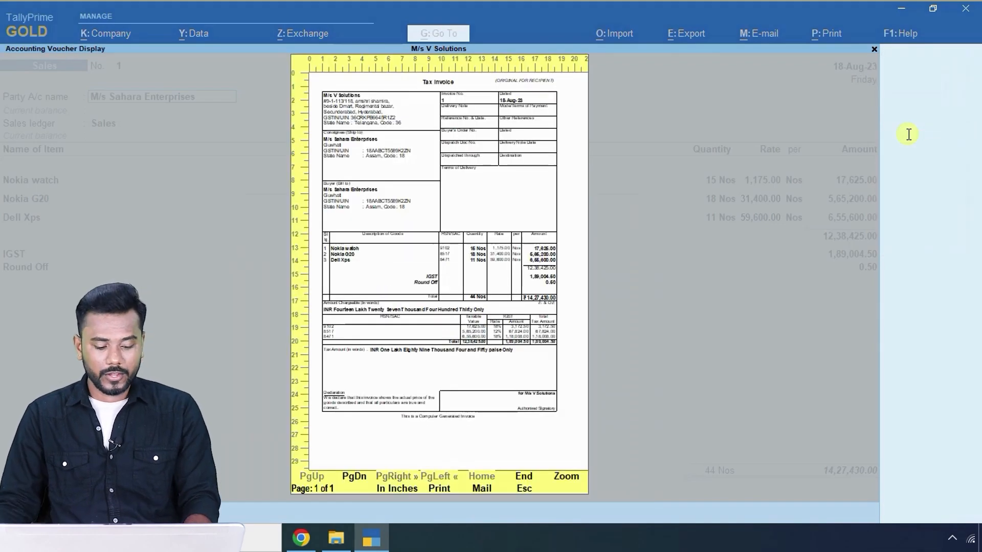
Zoom the preview and scroll to check the original, duplicate and triplicate copies.
key("alt+z")
key("plus")
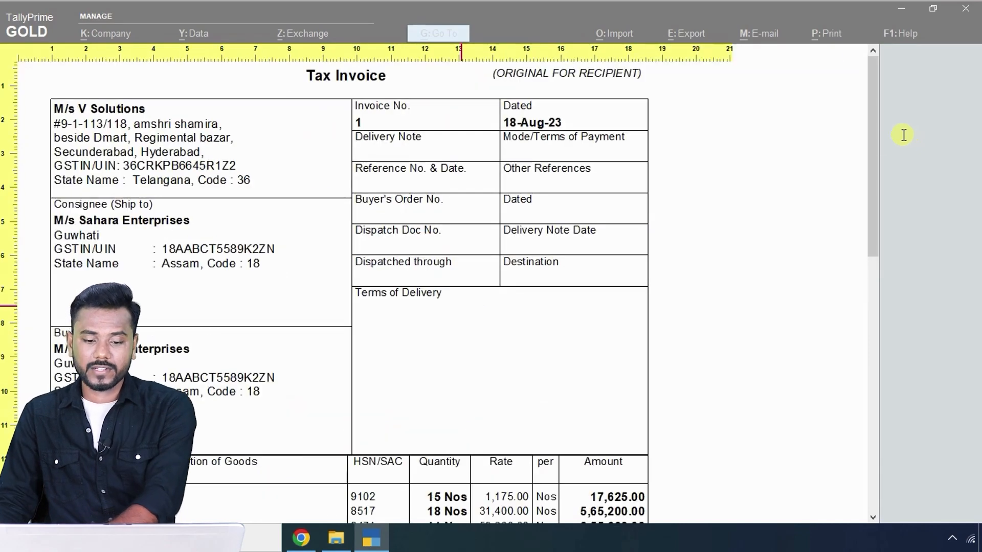
scroll(616, 214, "down", 5)
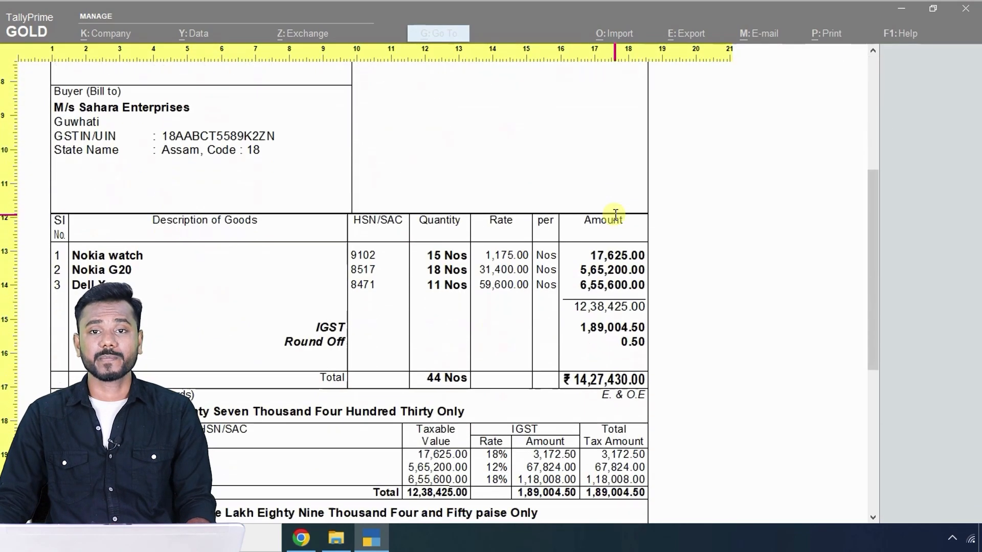
scroll(615, 213, "down", 8)
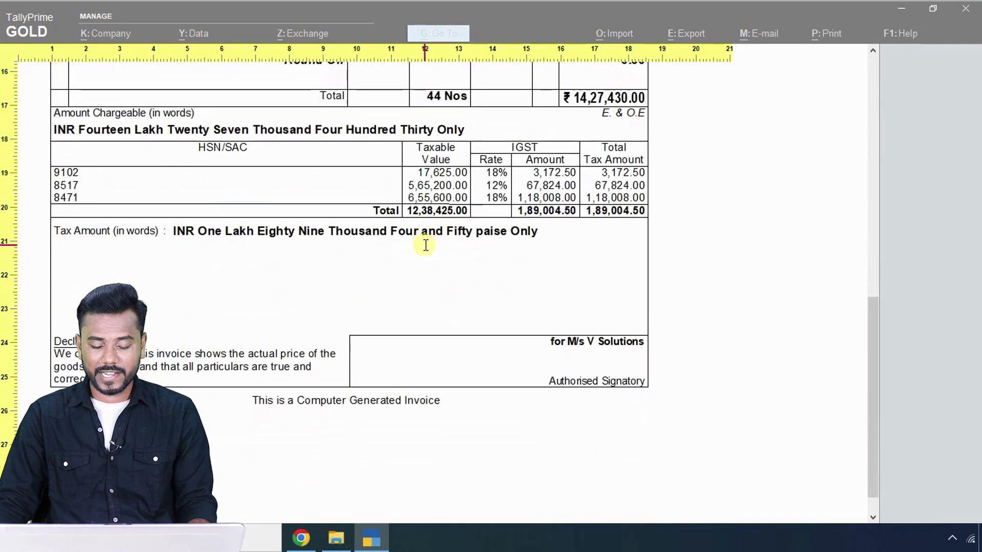
scroll(426, 245, "up", 10)
scroll(426, 245, "down", 10)
scroll(426, 245, "down", 3)
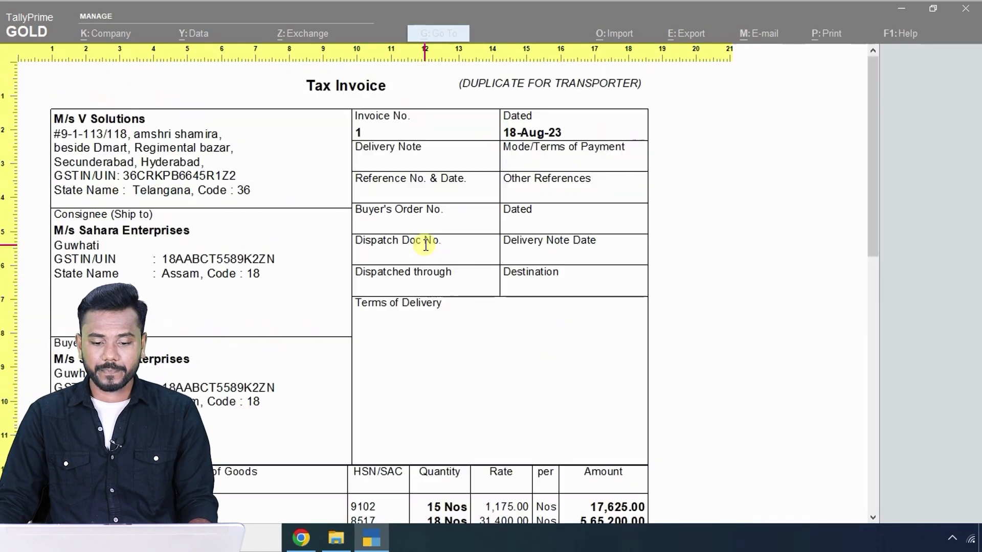
scroll(583, 256, "down", 3)
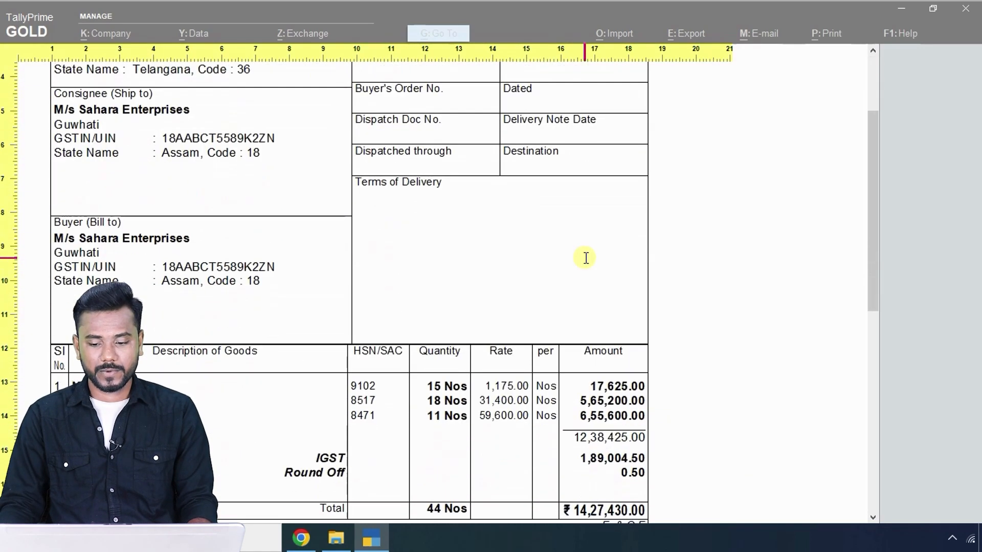
scroll(585, 258, "down", 5)
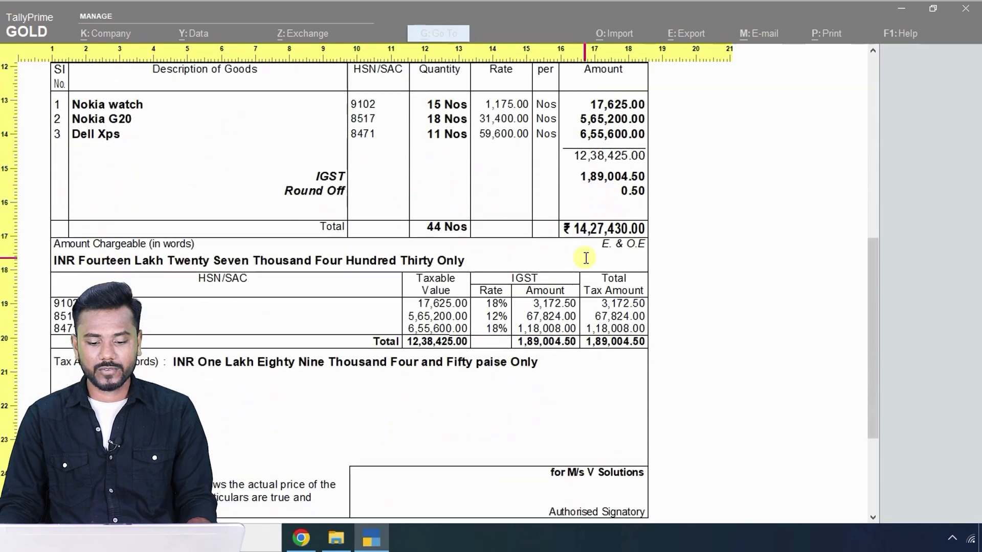
scroll(586, 257, "down", 5)
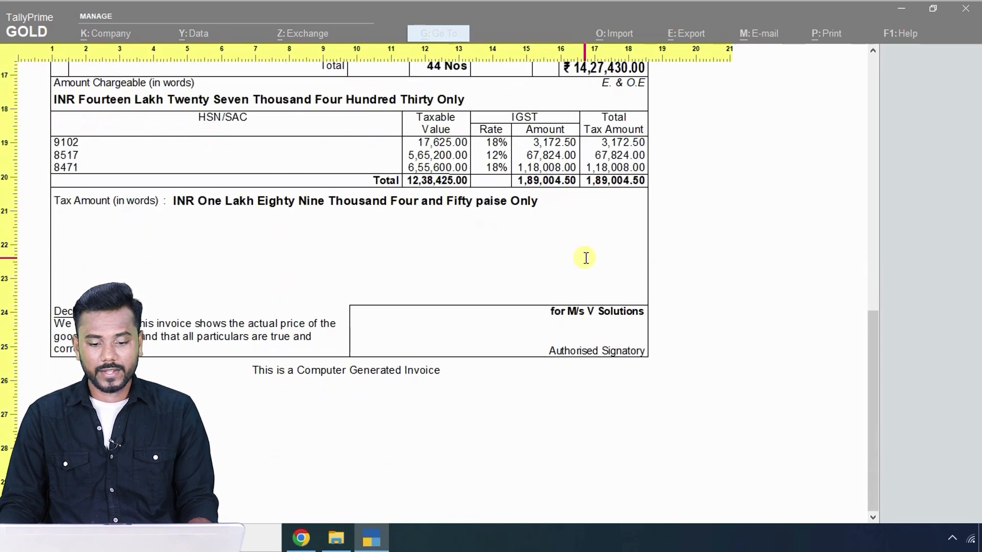
scroll(585, 258, "up", 1)
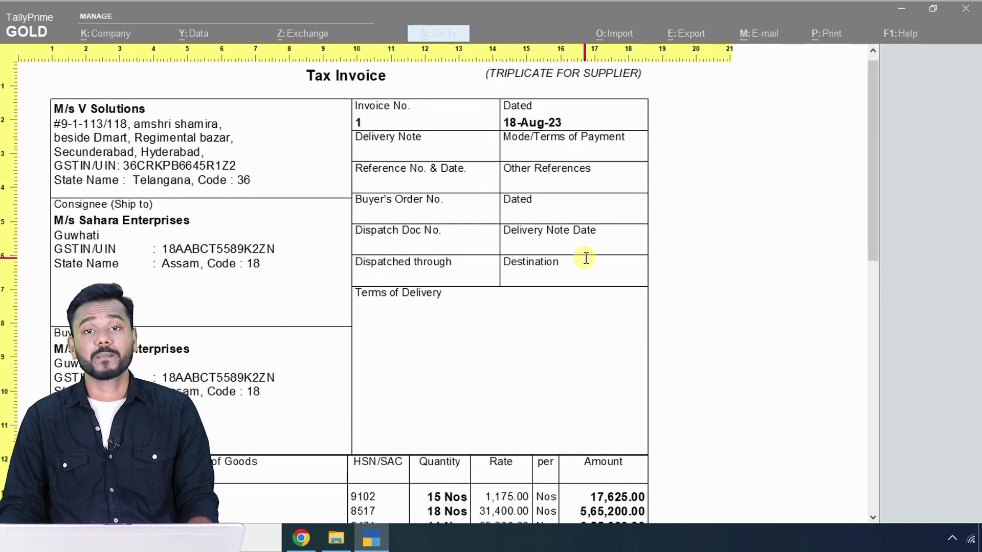
key("Escape")
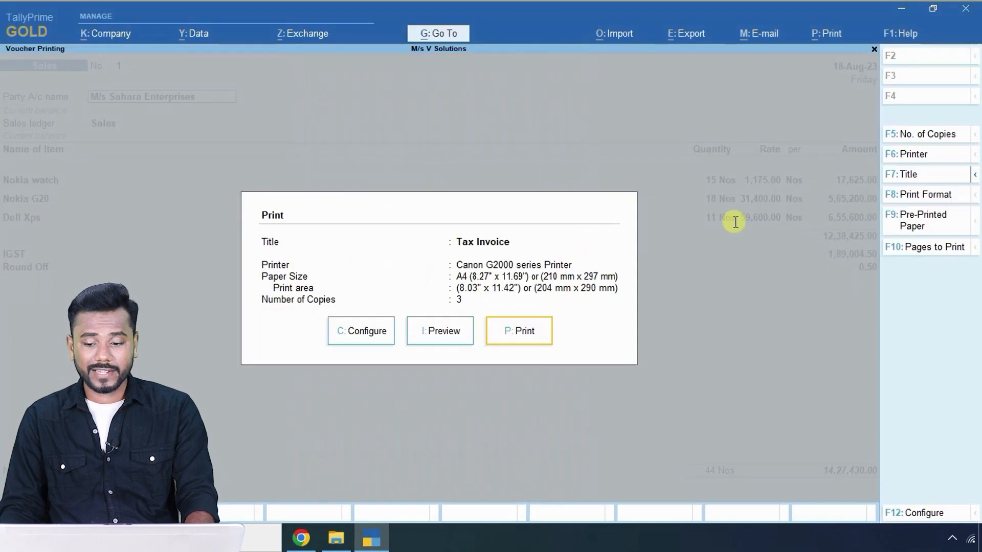
Set the Canon G2000 printer's paper size to A5.
left_click(910, 155)
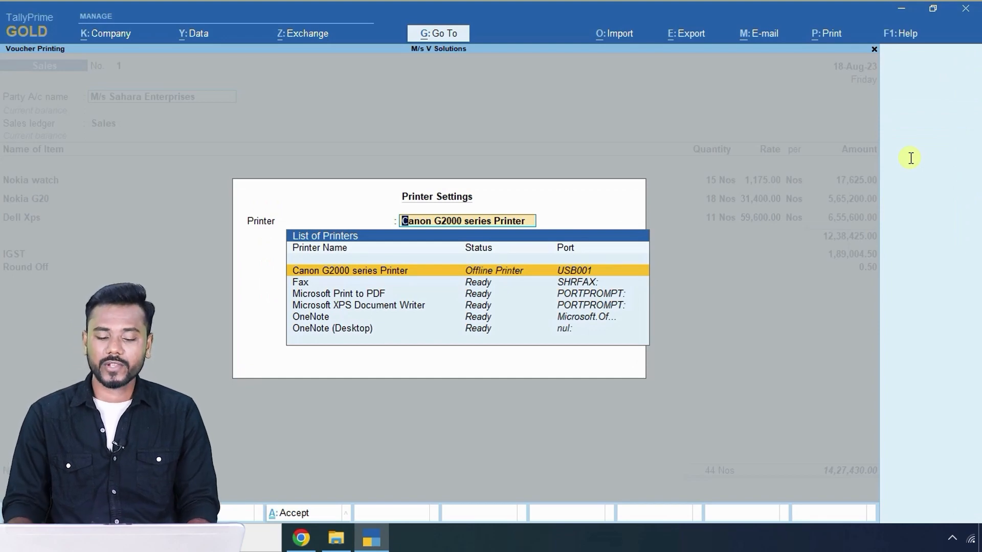
key("Return")
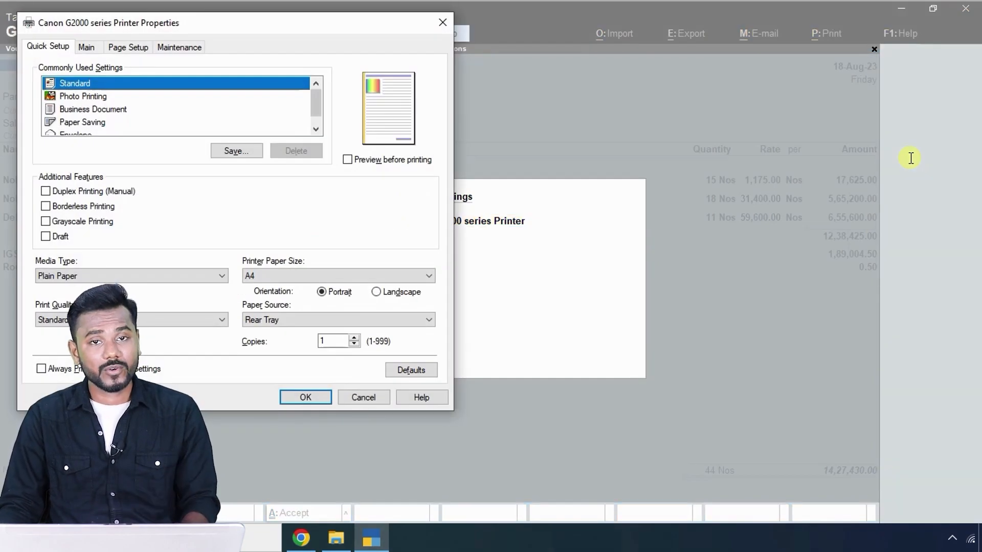
left_click(313, 277)
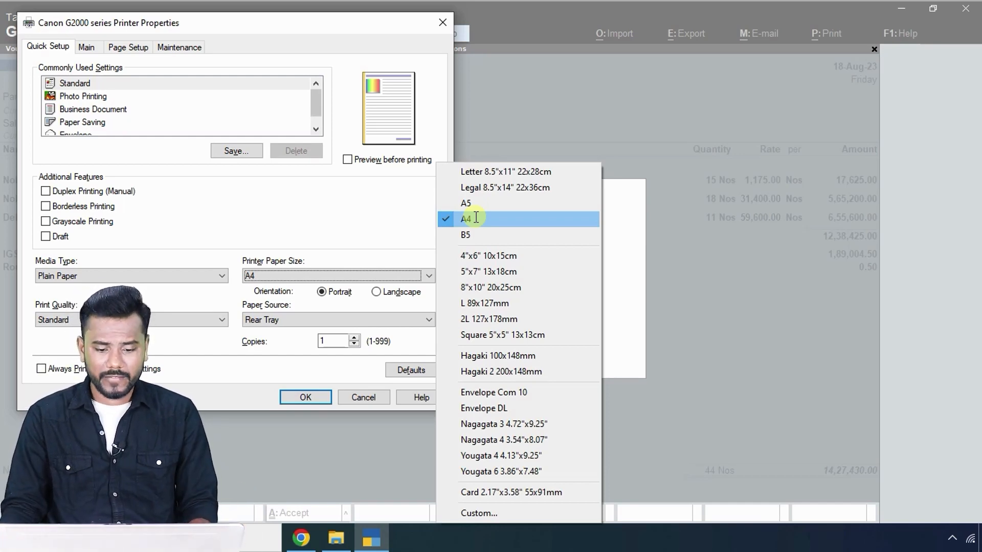
left_click(473, 203)
left_click(303, 397)
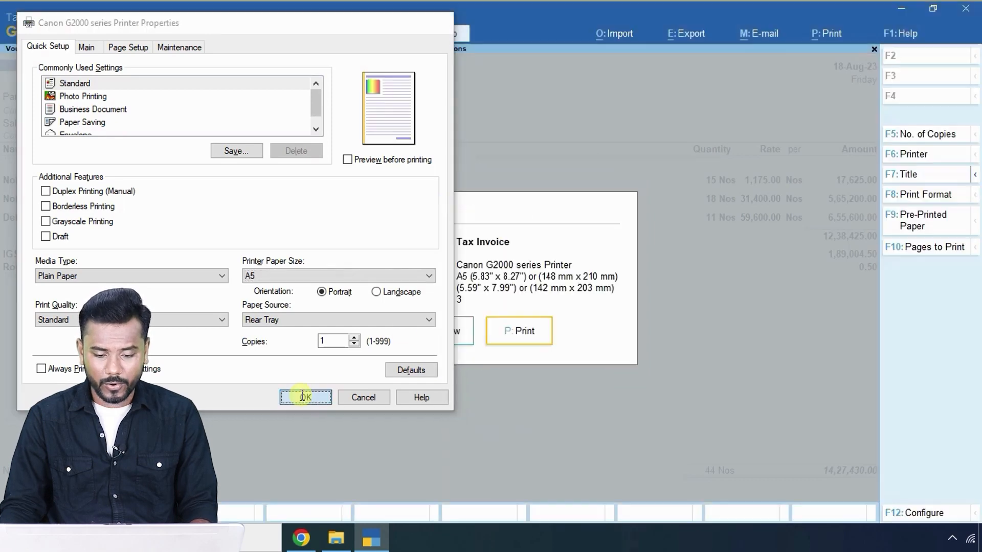
Preview the A5 Tax Invoice zoomed into its header, then close it.
left_click(445, 332)
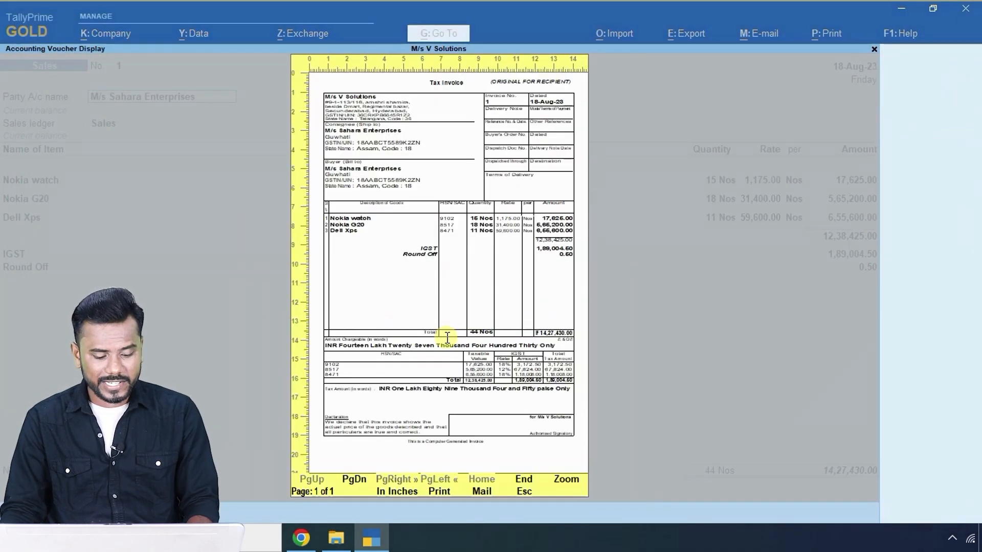
left_click(448, 337)
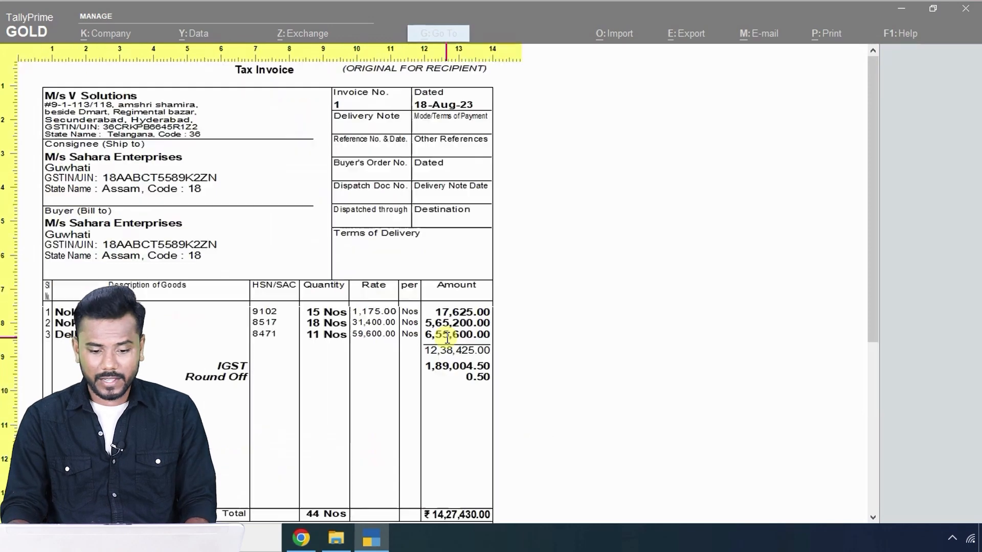
left_click(448, 338)
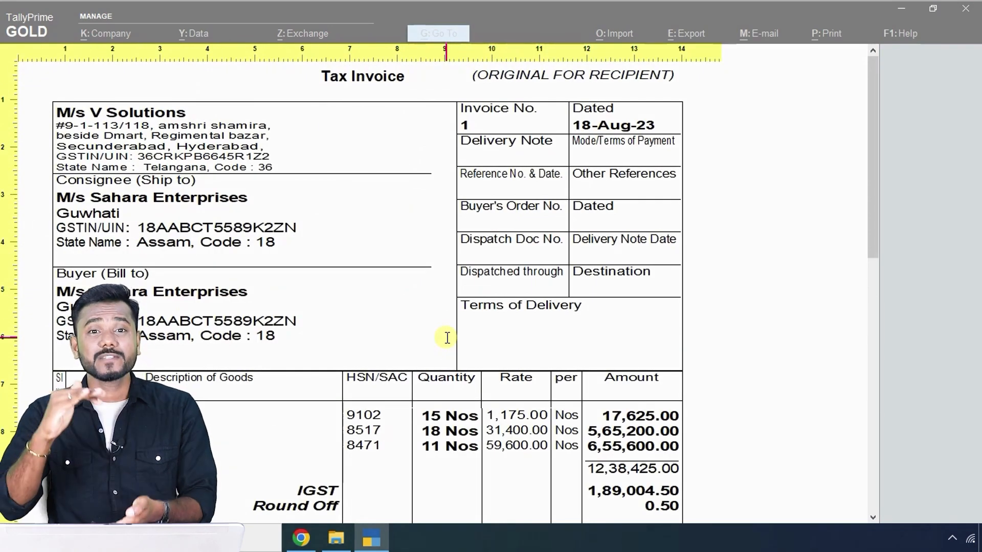
key("Escape")
key("Escape")
key("Escape")
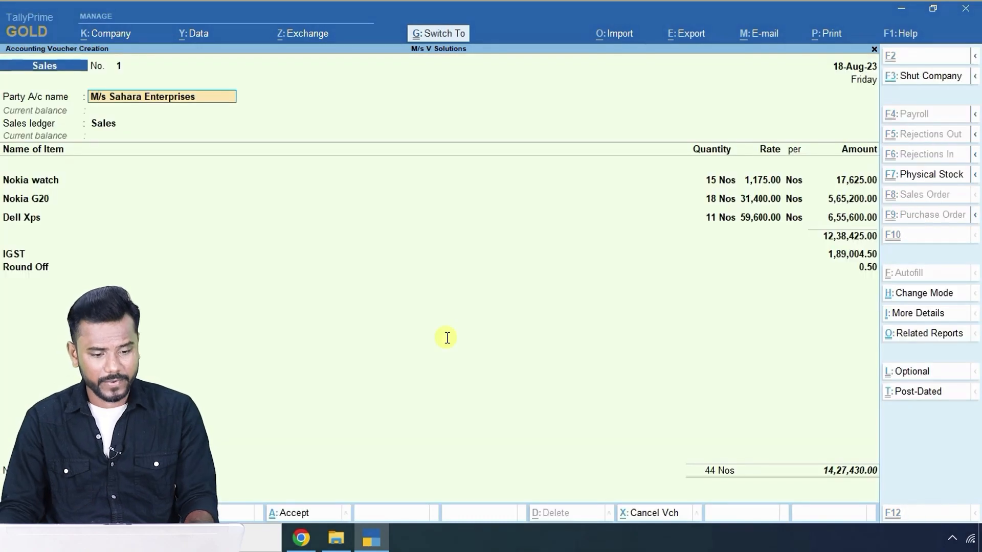
Save sales voucher 1 and select the party M/s Hindustan Enterprises for Transaction-4 in the PDF.
key("ctrl+a")
key("alt+Tab")
scroll(502, 311, "down", 10)
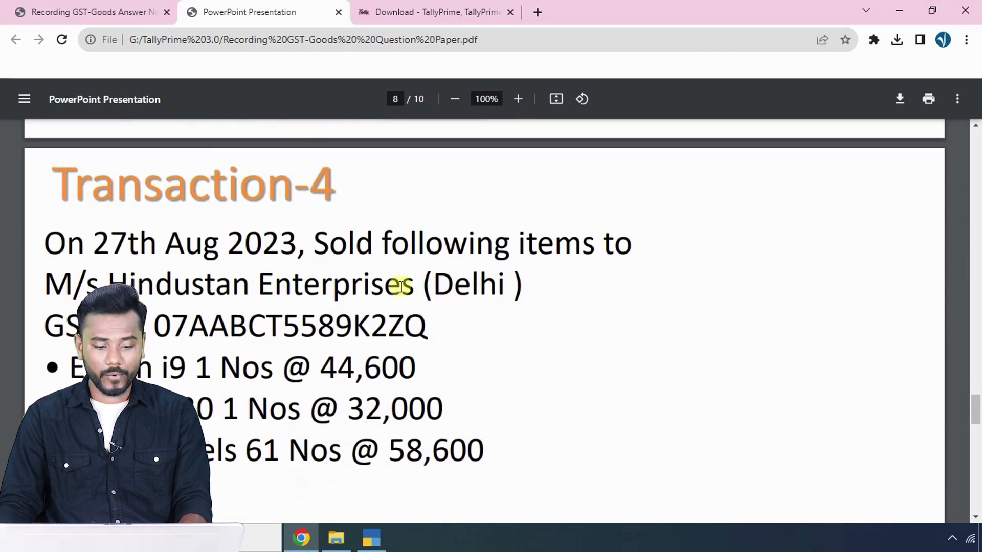
left_click_drag(56, 281, 404, 282)
key("ctrl+c")
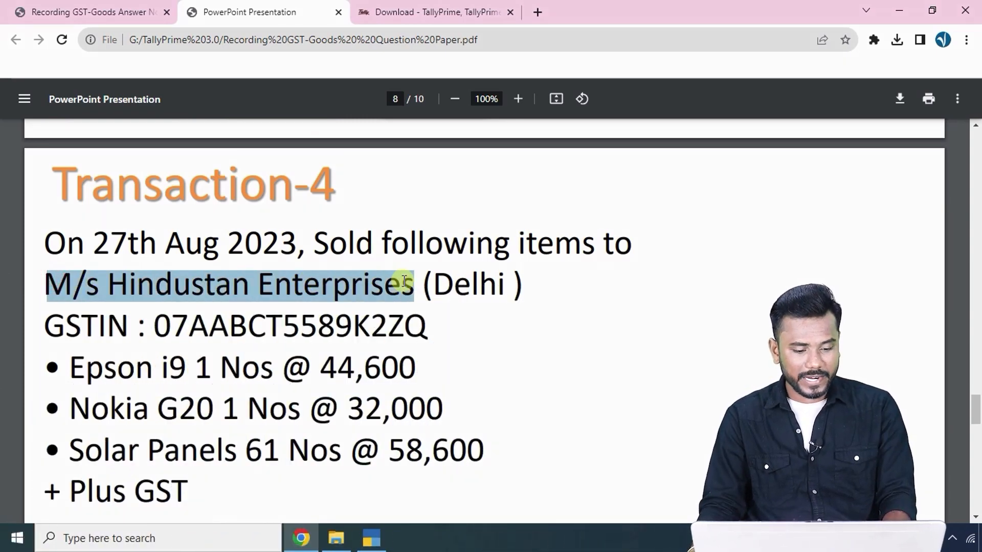
key("alt+Tab")
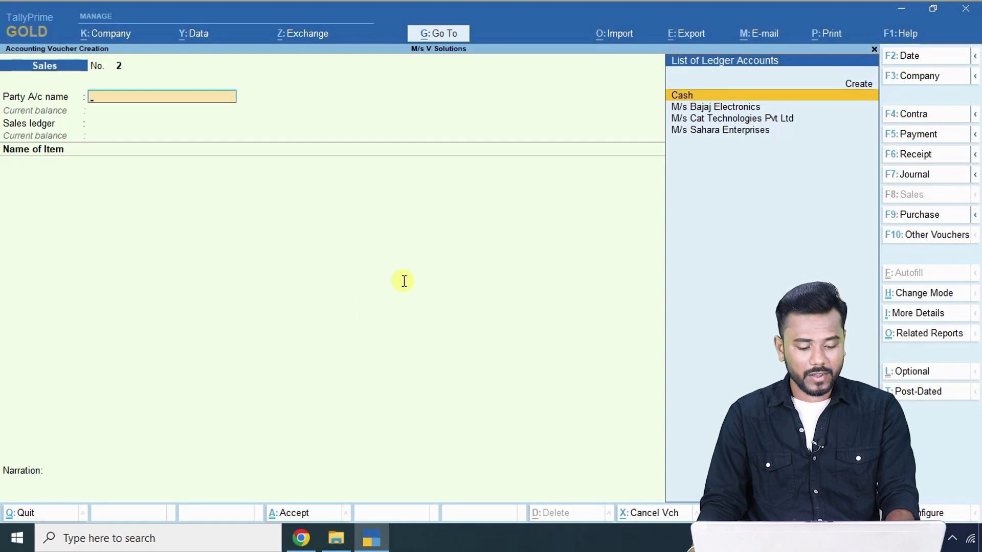
Date sales voucher 2 as 27-8 (27 Aug 2023).
key("F2")
type("27-8")
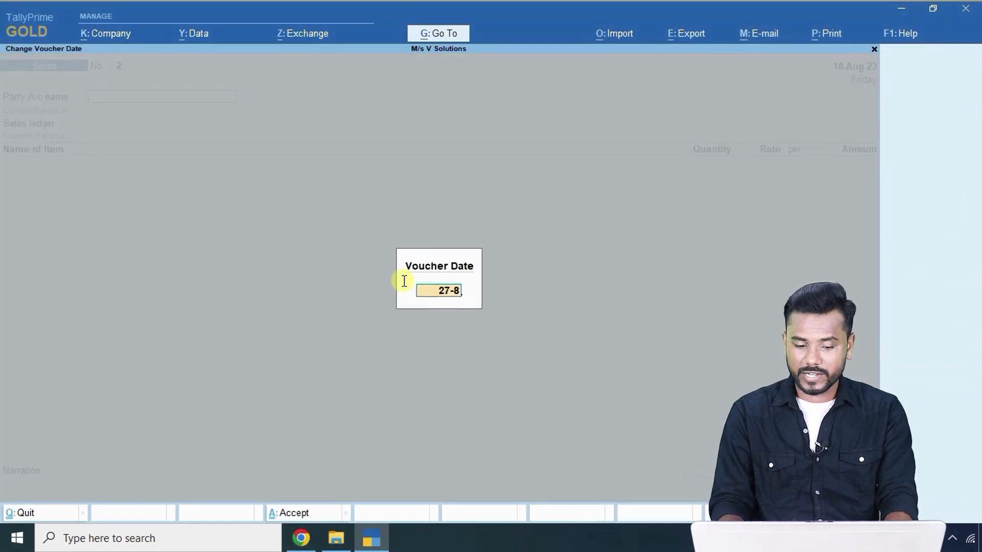
key("Return")
key("alt")
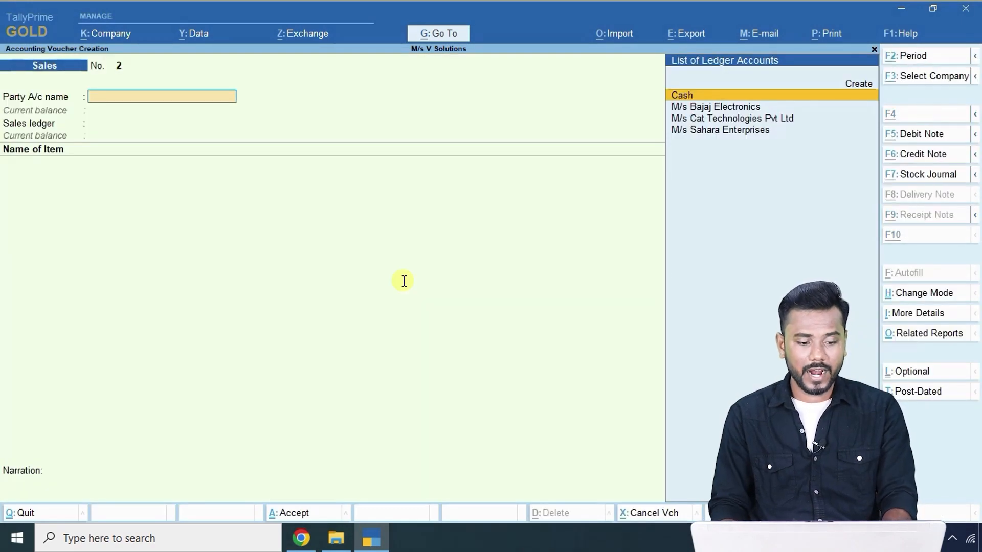
key("Down")
key("Down")
key("Down")
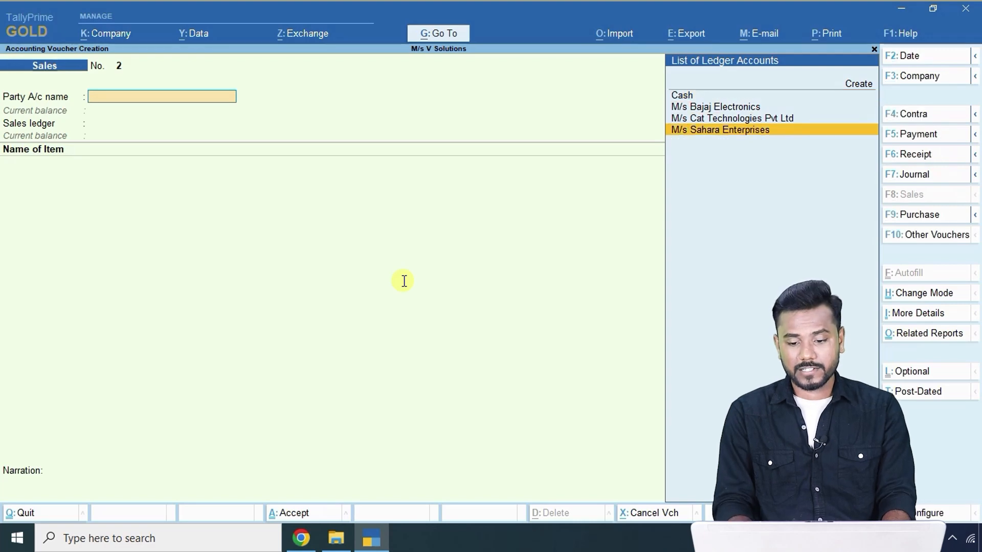
key("Up")
key("Up")
key("Up")
Create Sundry Debtors ledger M/s Hindustan Enterprises with state Delhi and pincode 123741.
key("alt+c")
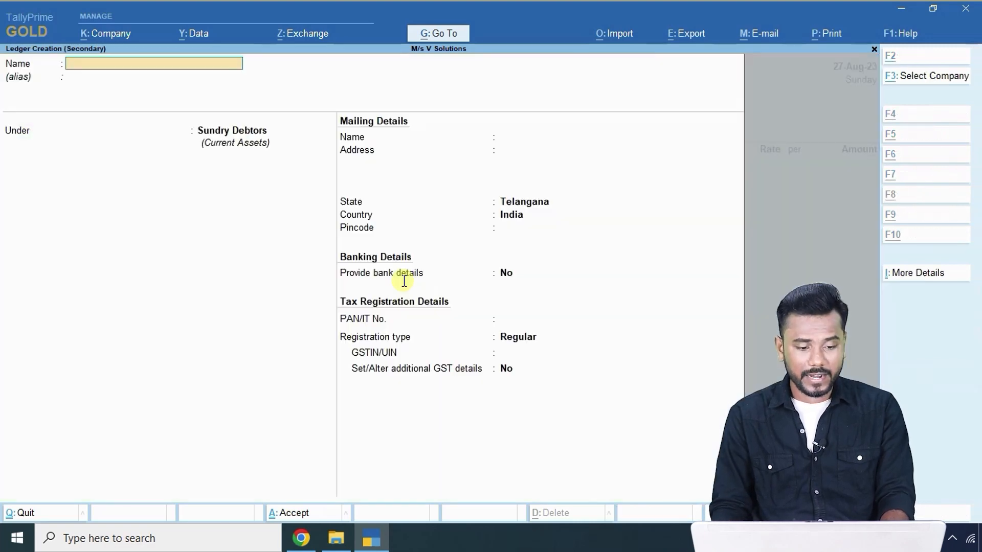
key("ctrl+v")
key("Return")
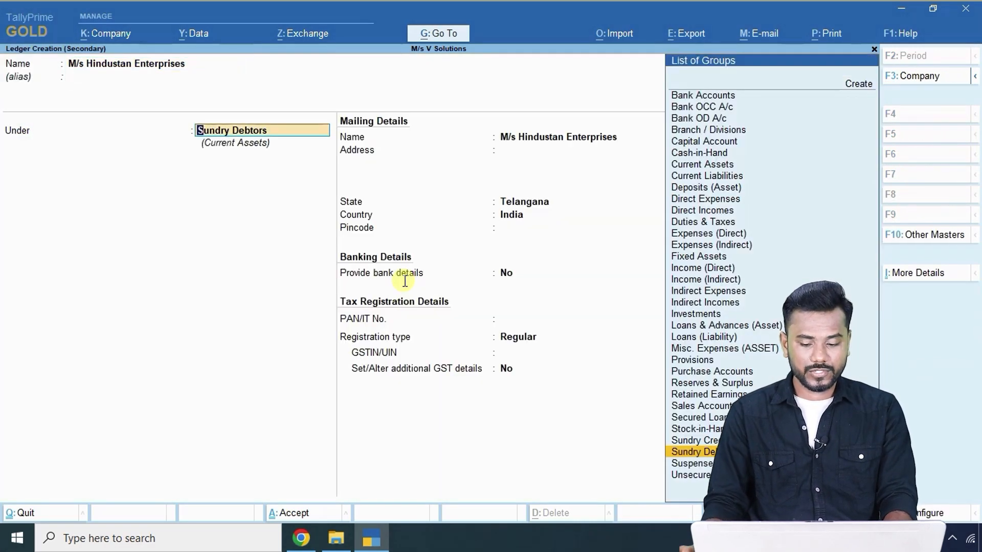
key("Return")
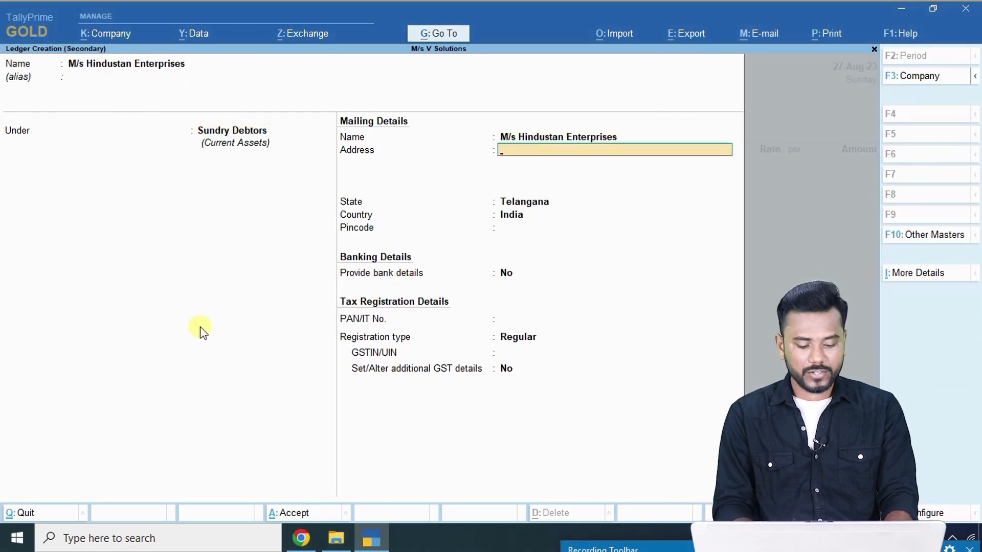
key("Return")
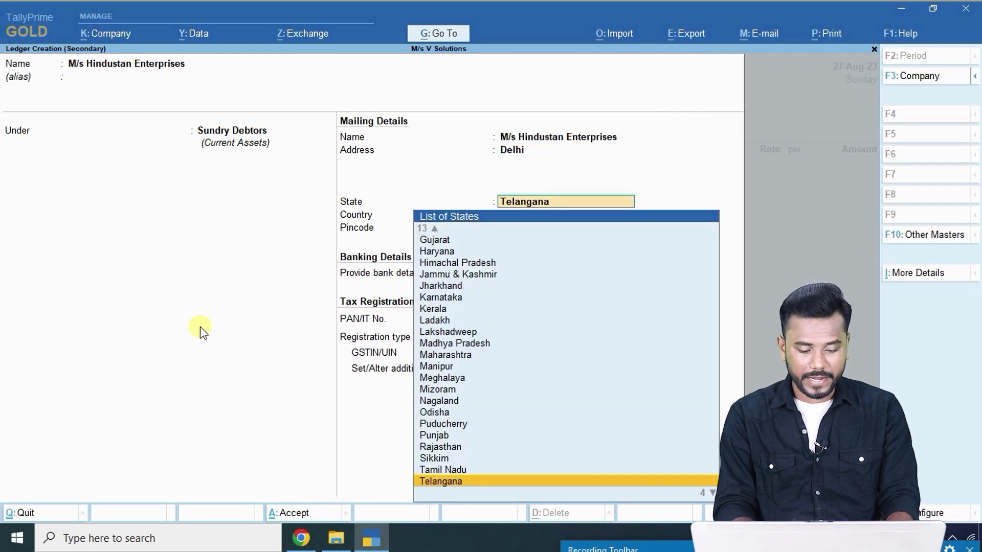
type("del")
key("Return")
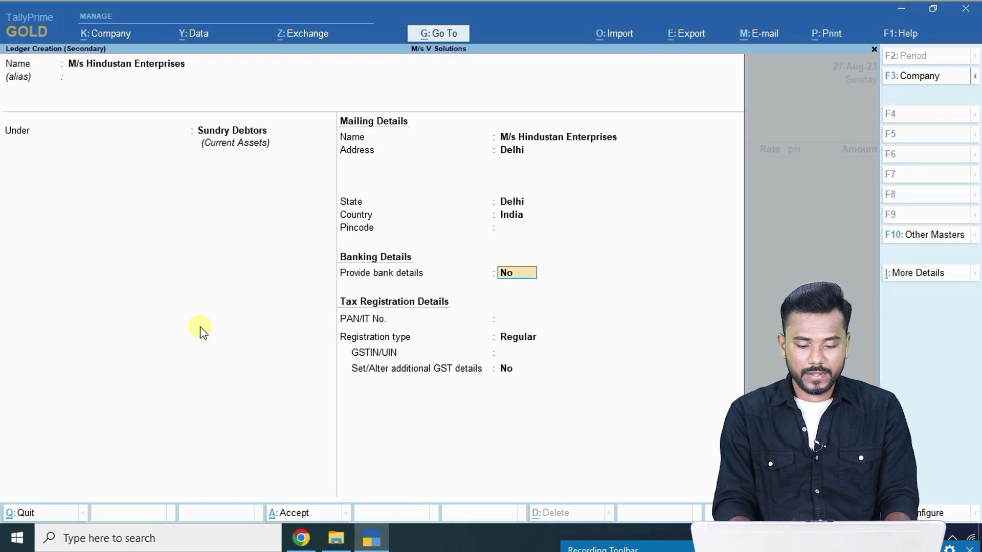
key("BackSpace")
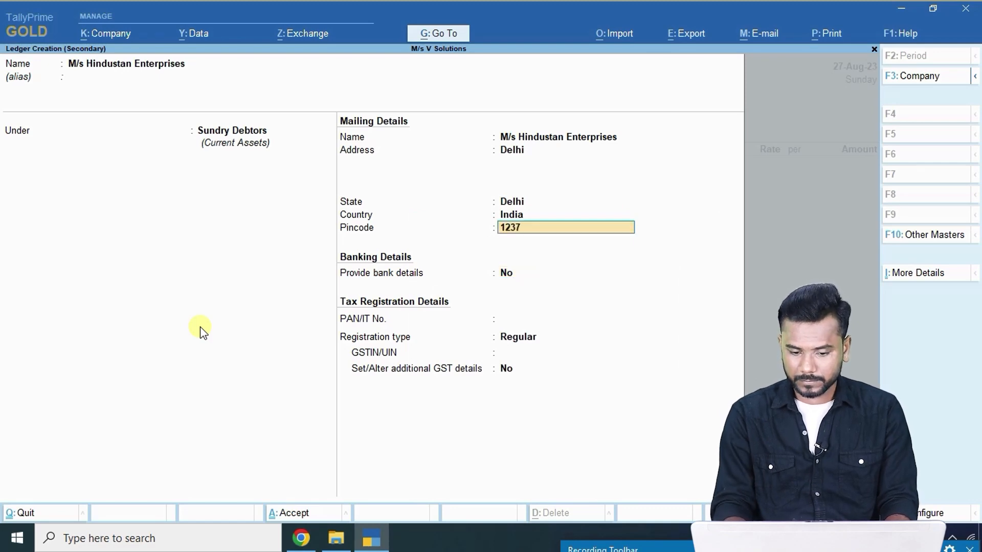
type("123741")
key("Return")
key("Return")
key("Return")
key("Return")
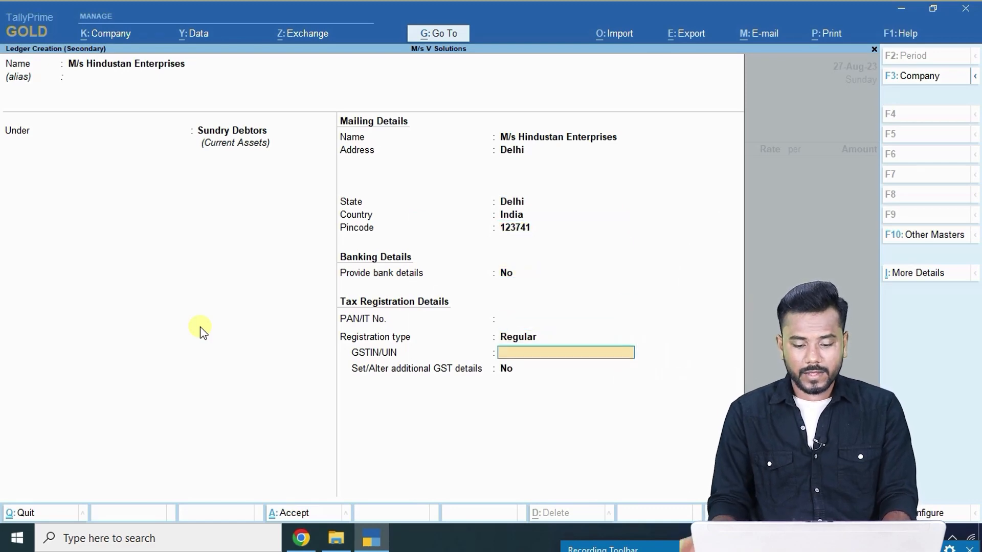
Copy the customer's GSTIN from the PDF into the ledger and save it.
key("alt+Tab")
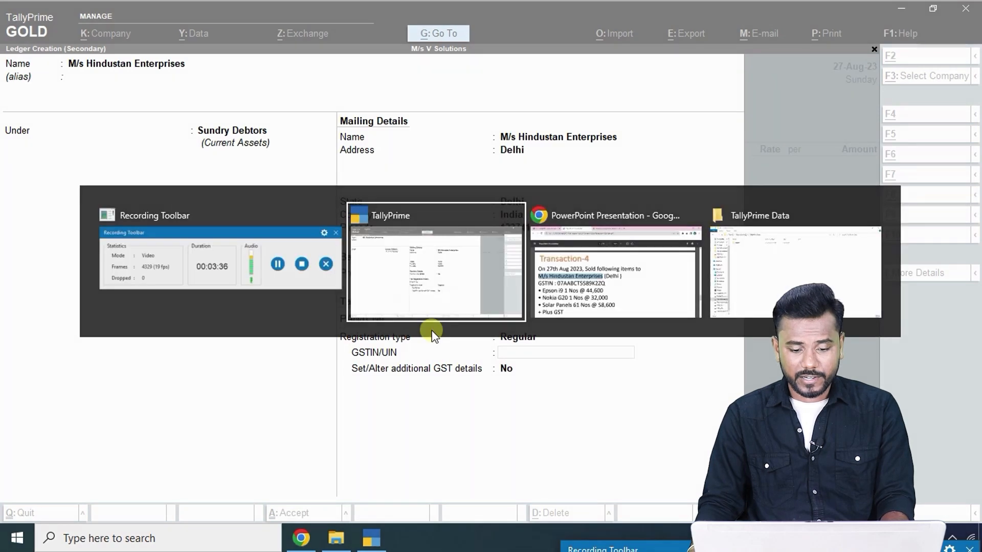
double_click(302, 318)
key("ctrl+c")
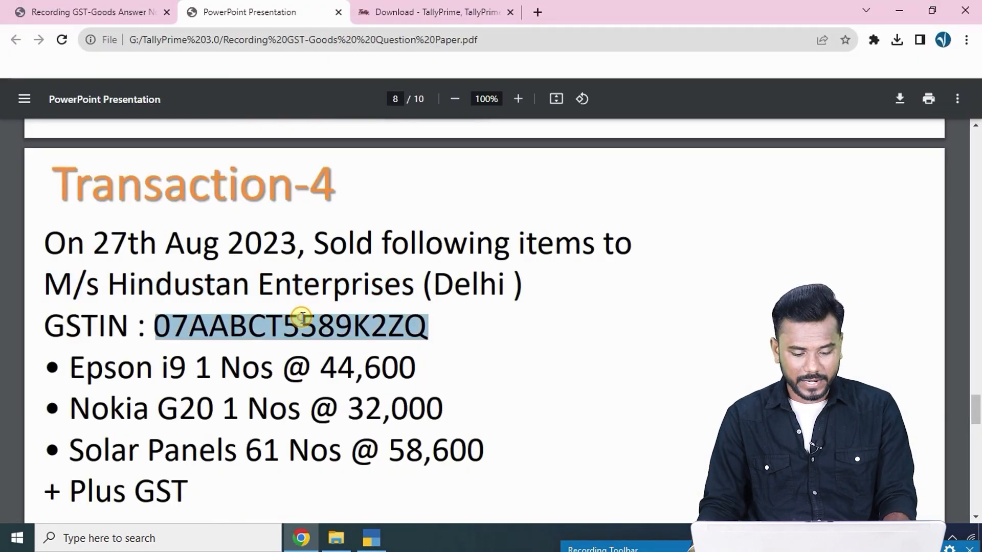
key("alt+Tab")
key("alt+Tab")
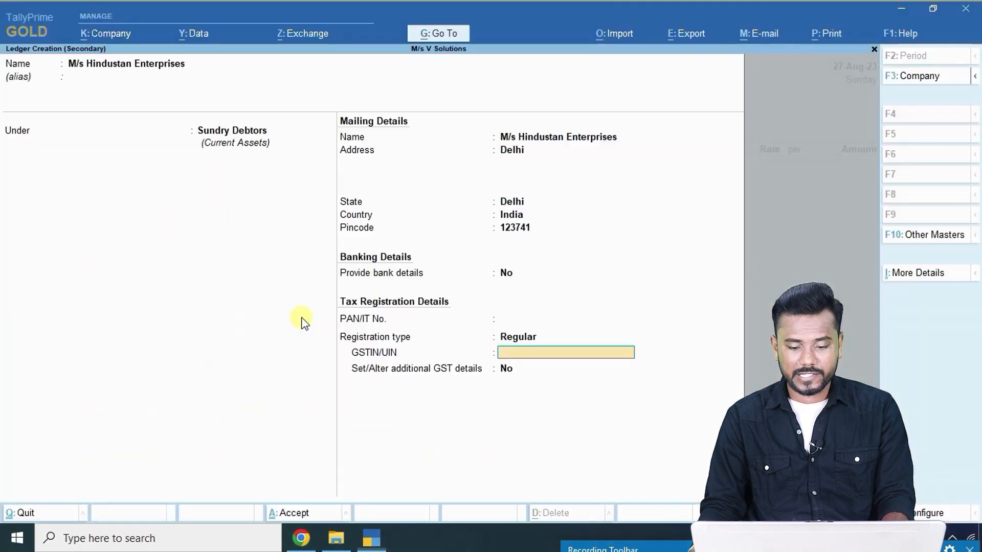
key("ctrl+v")
key("Return")
key("ctrl+a")
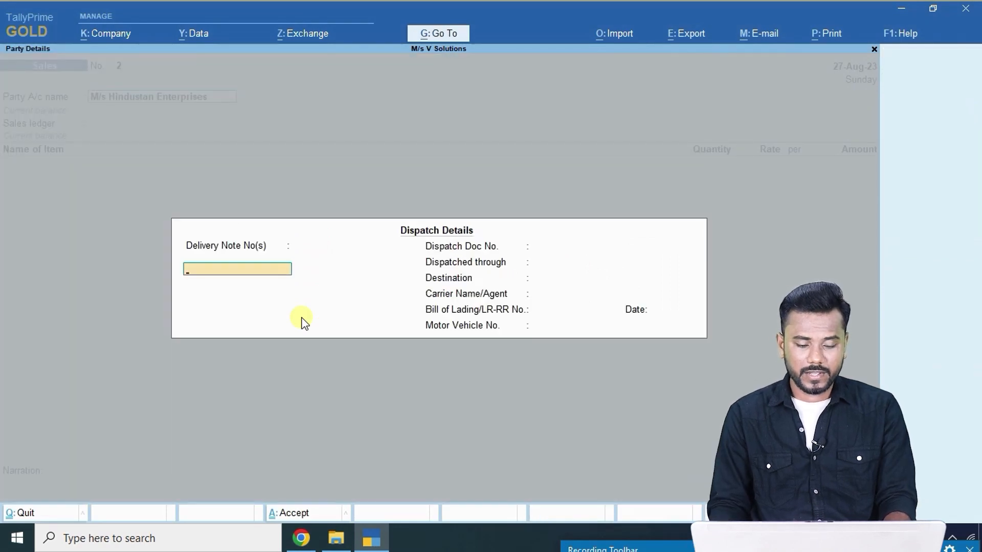
Accept the dispatch and party details, then add 1 Epson I9 at 44600.
key("ctrl+a")
key("ctrl+a")
key("Return")
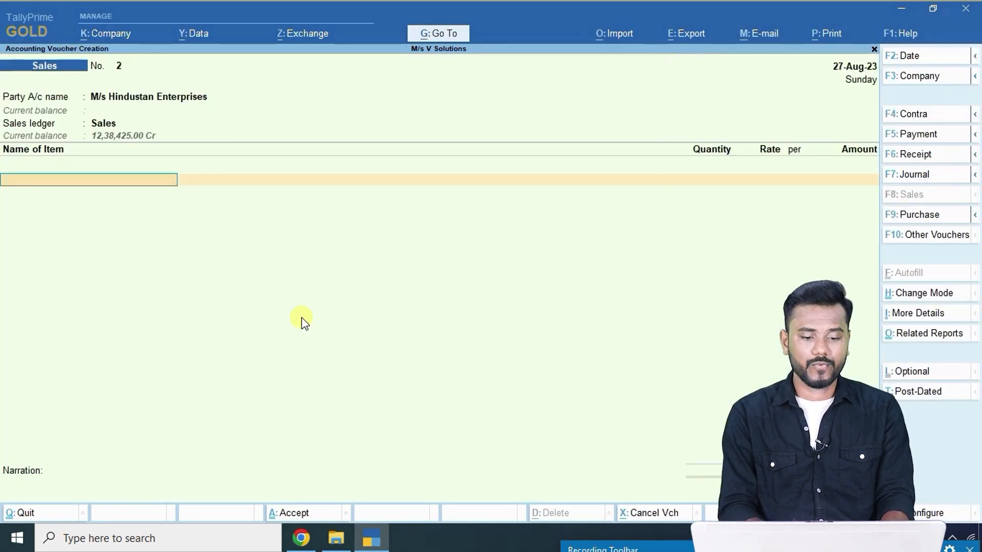
key("alt+Tab")
key("alt+Tab")
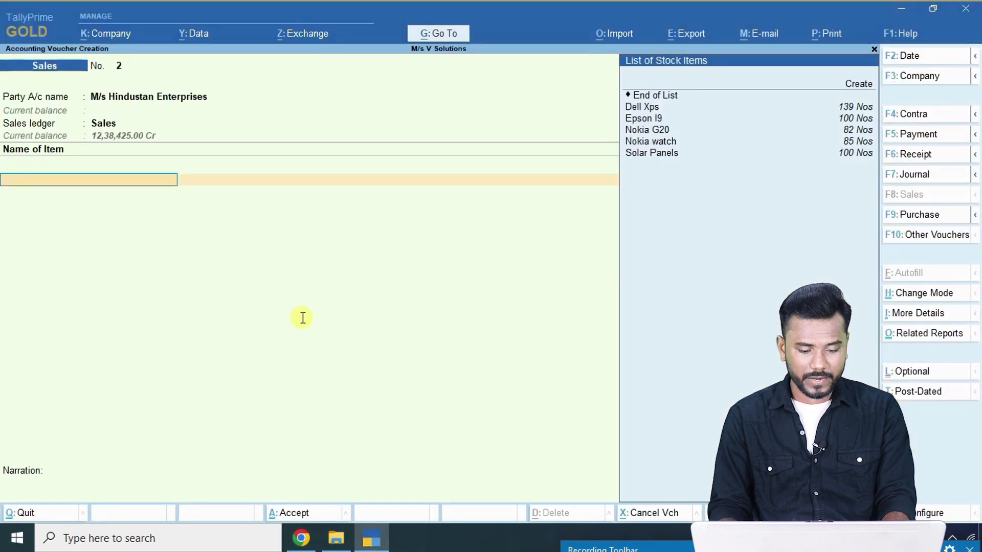
type("Epson I9")
key("Return")
key("alt+Tab")
scroll(303, 316, "down", 3)
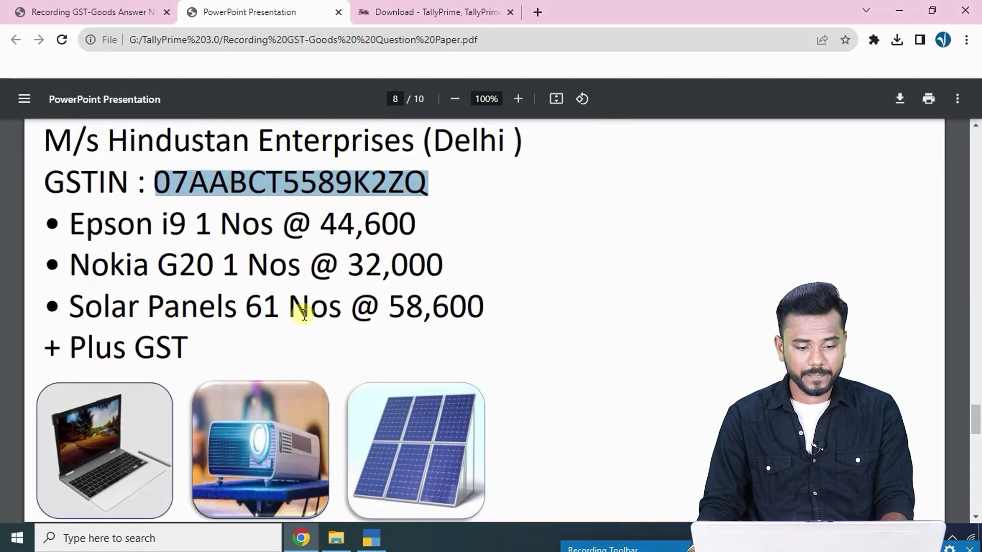
key("alt+Tab")
key("Return")
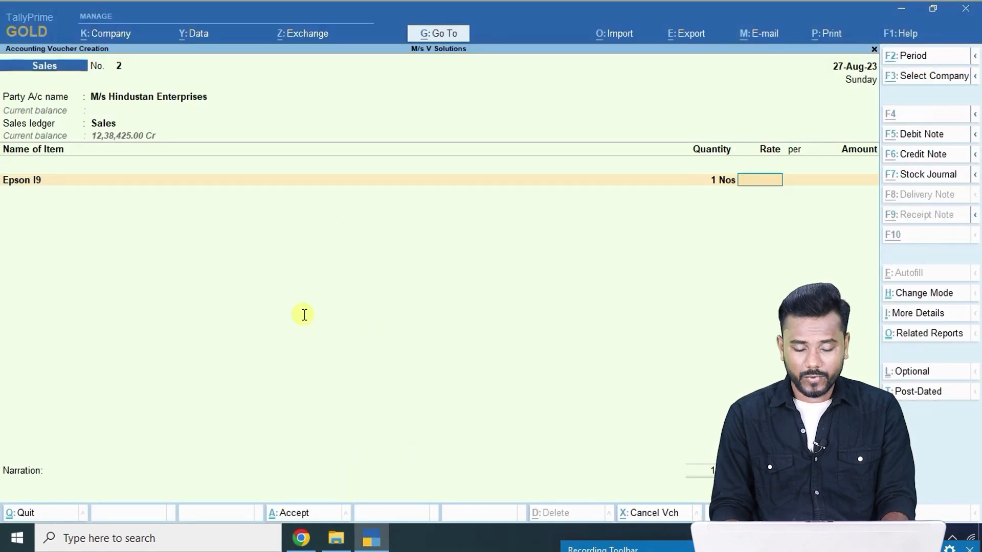
key("alt+Tab")
key("alt+Tab")
type("446")
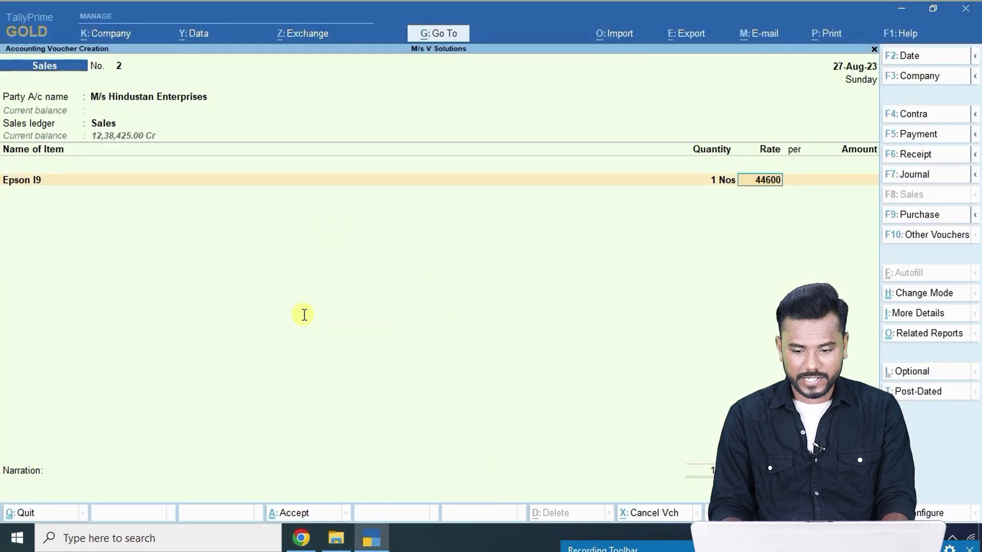
type("00")
key("Return")
key("Return")
Add 1 Nokia G20 at a rate of 32000.
key("alt+Tab")
key("alt+Tab")
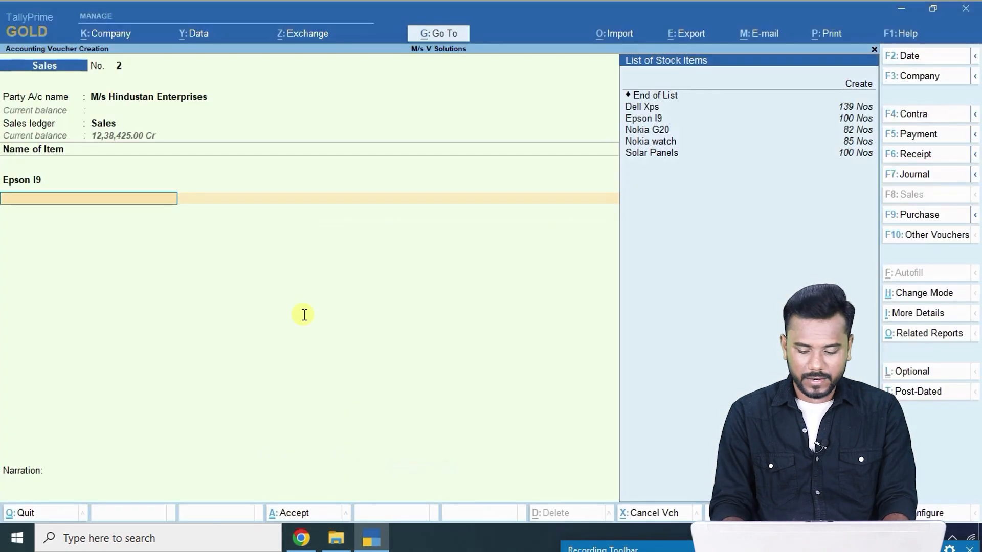
type("20")
key("Return")
key("alt+Tab")
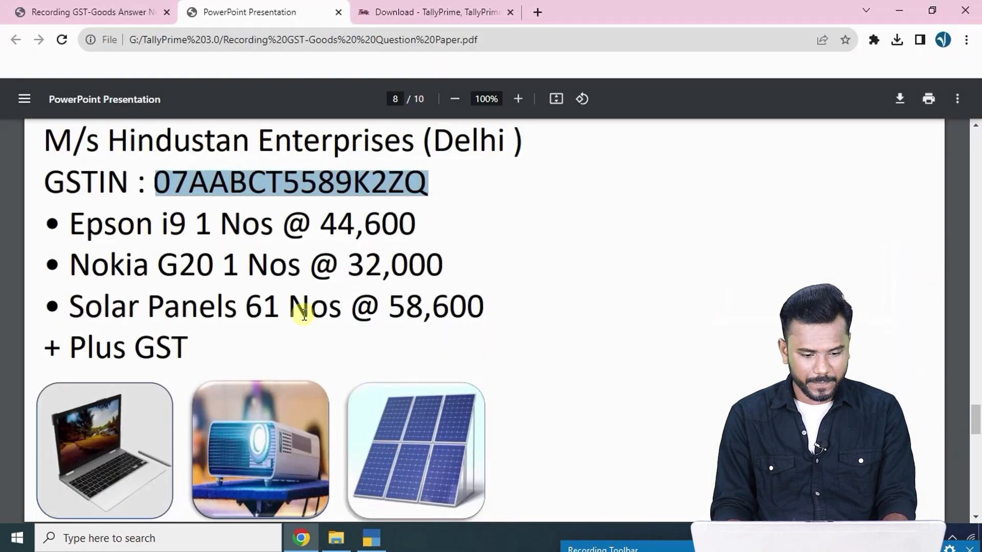
key("alt+Tab")
type("1")
key("Return")
type("32000")
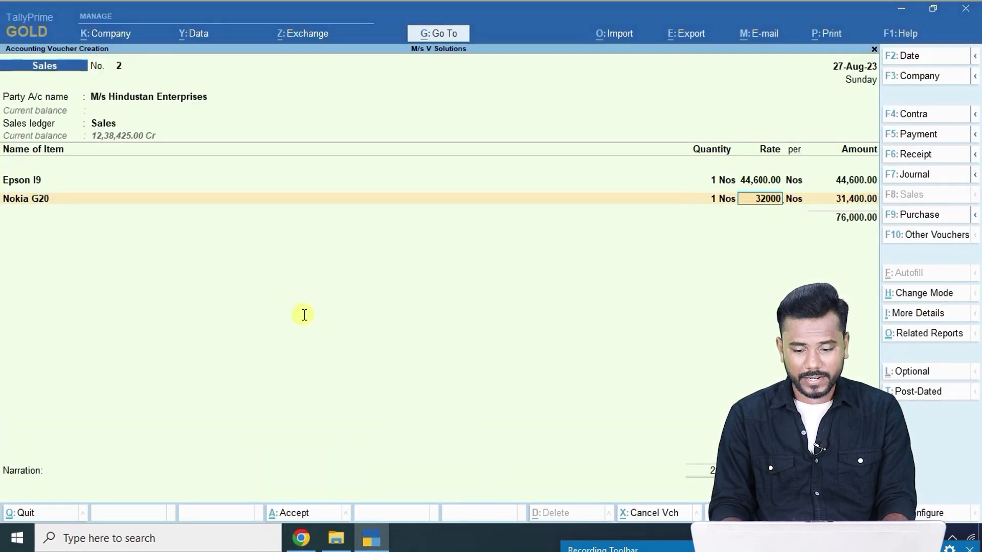
key("Return")
key("Return")
Add 61 Solar Panels at 58,600 each, then apply the IGST ledger.
key("alt+Tab")
key("alt+Tab")
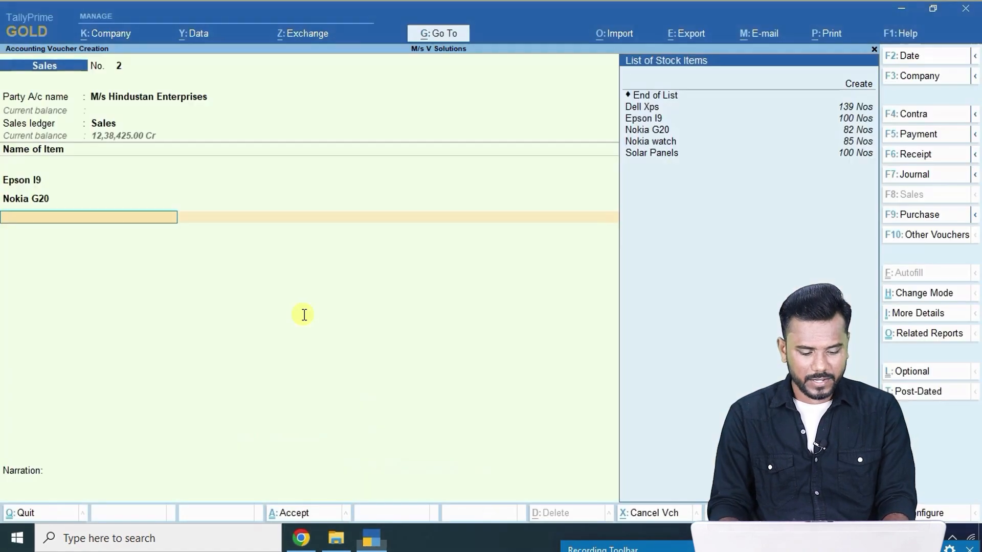
type("s")
key("Return")
key("alt+Tab")
key("alt+Tab")
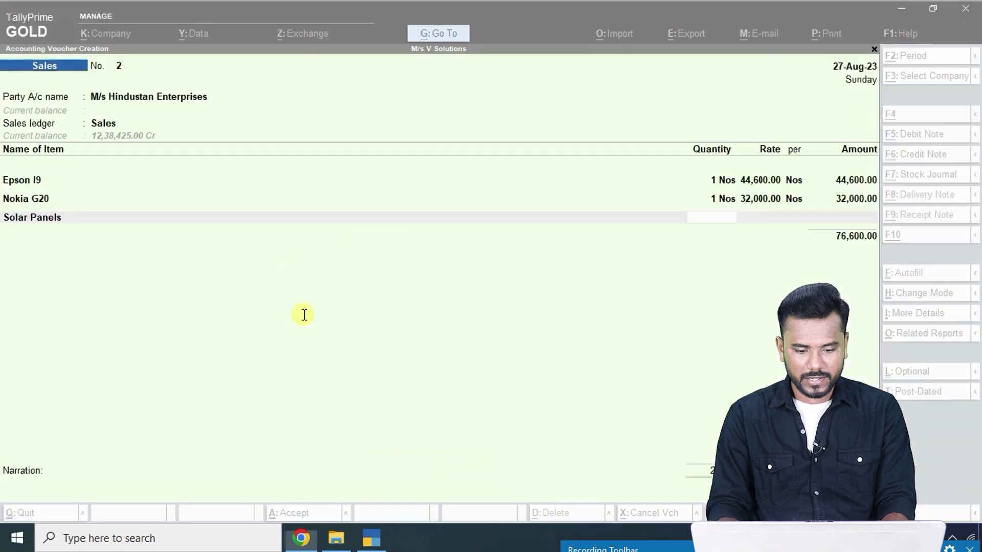
type("61")
key("Return")
type("58,600")
key("Return")
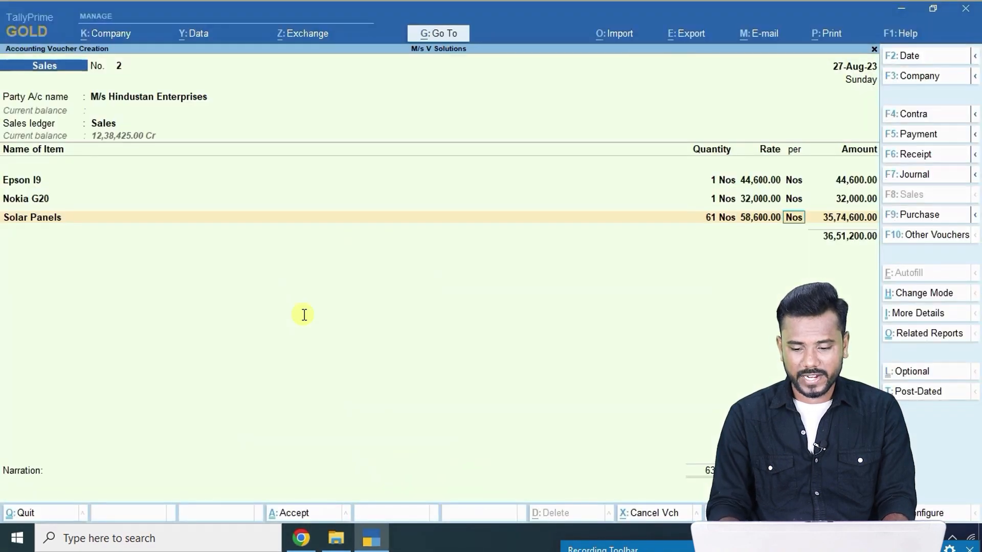
key("Return")
key("Return")
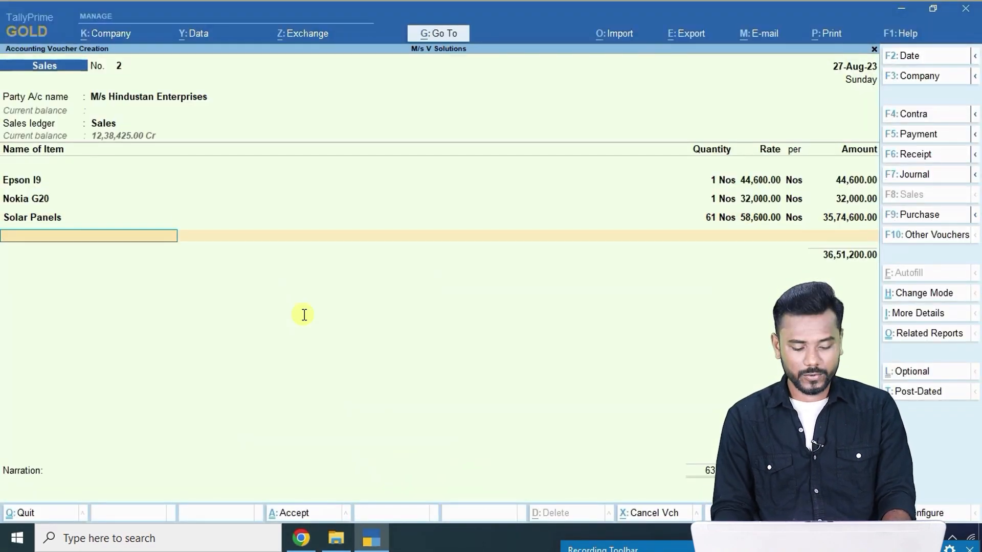
key("Return")
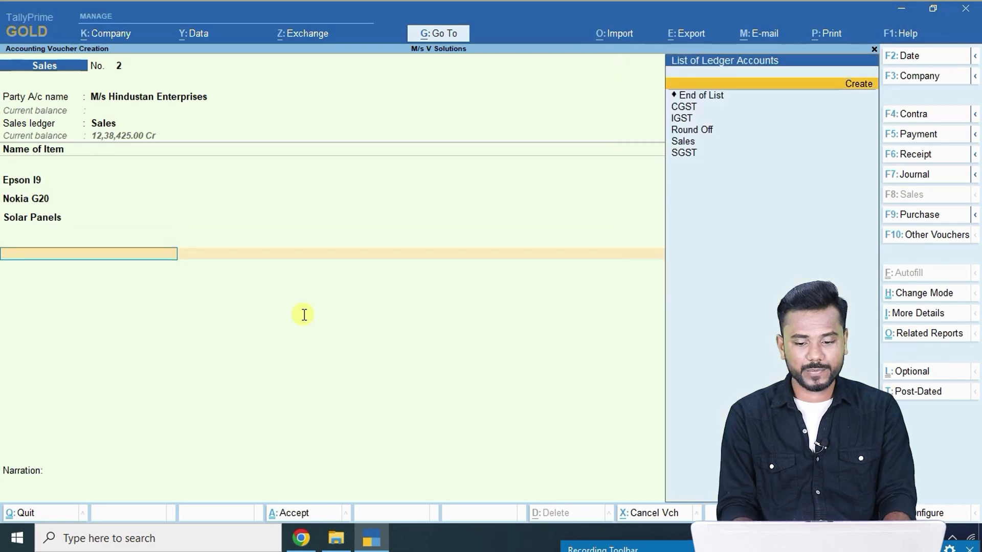
key("Down")
key("Down")
key("Return")
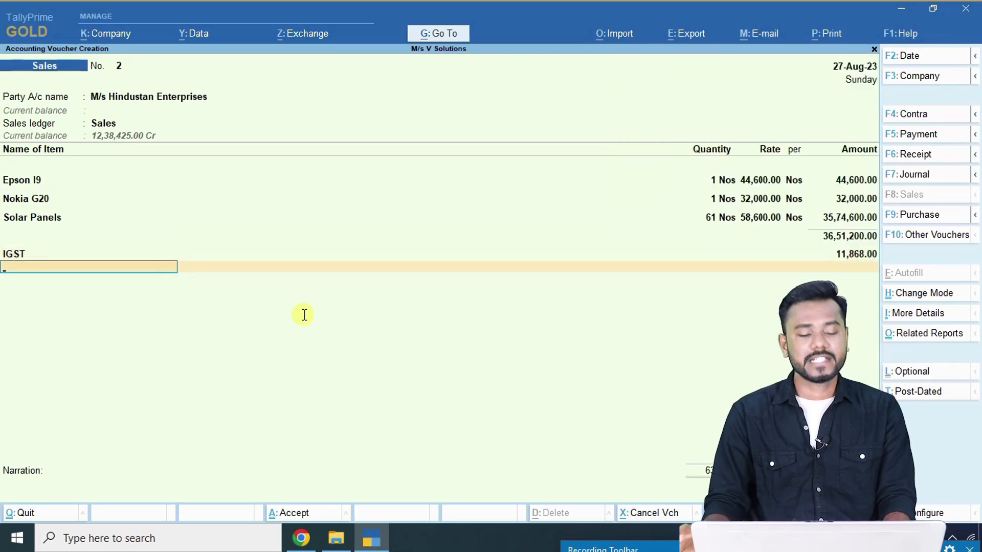
Save sales voucher 2 and select 'M/s Global Enterprises' on page 9 of the PDF.
key("ctrl+a")
key("alt+Tab")
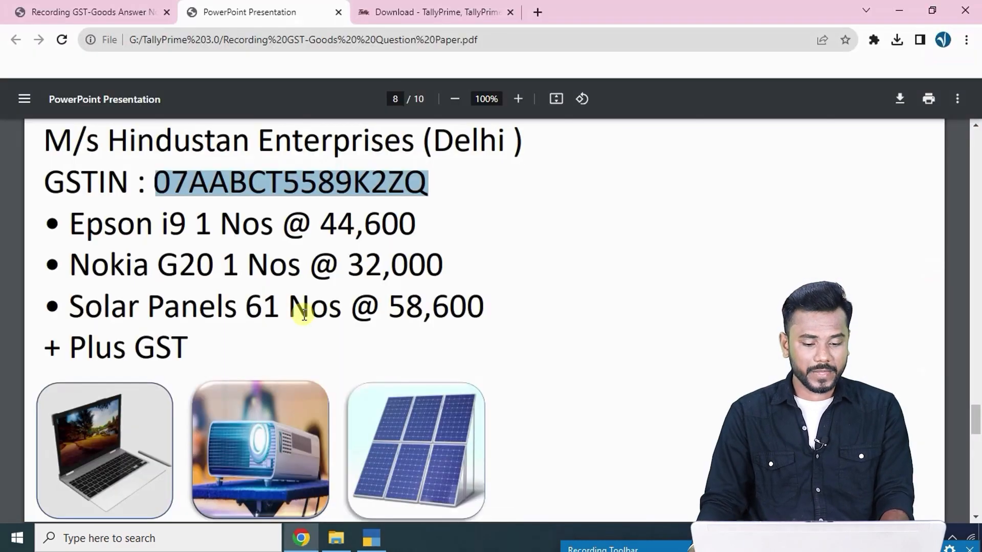
scroll(334, 292, "down", 1)
scroll(334, 292, "down", 7)
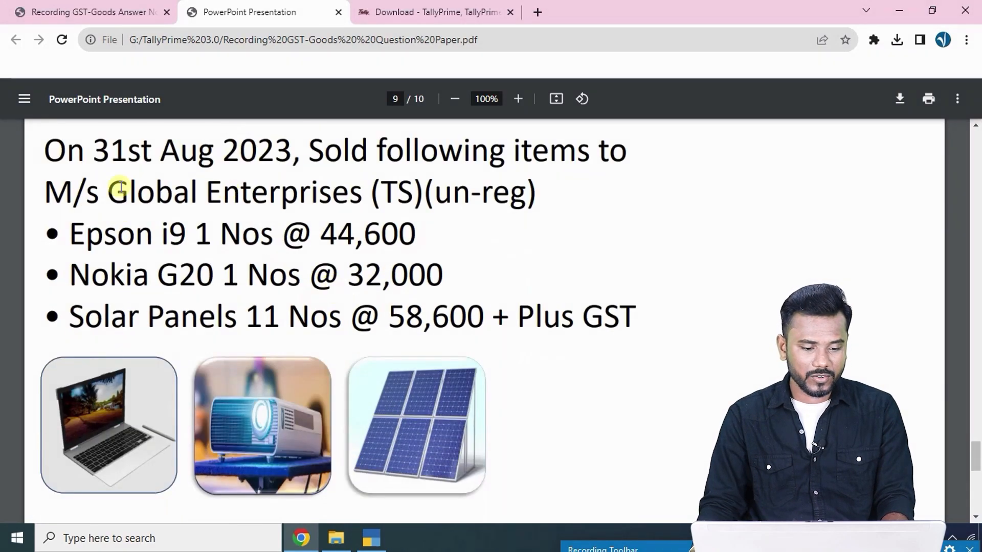
left_click_drag(47, 193, 355, 204)
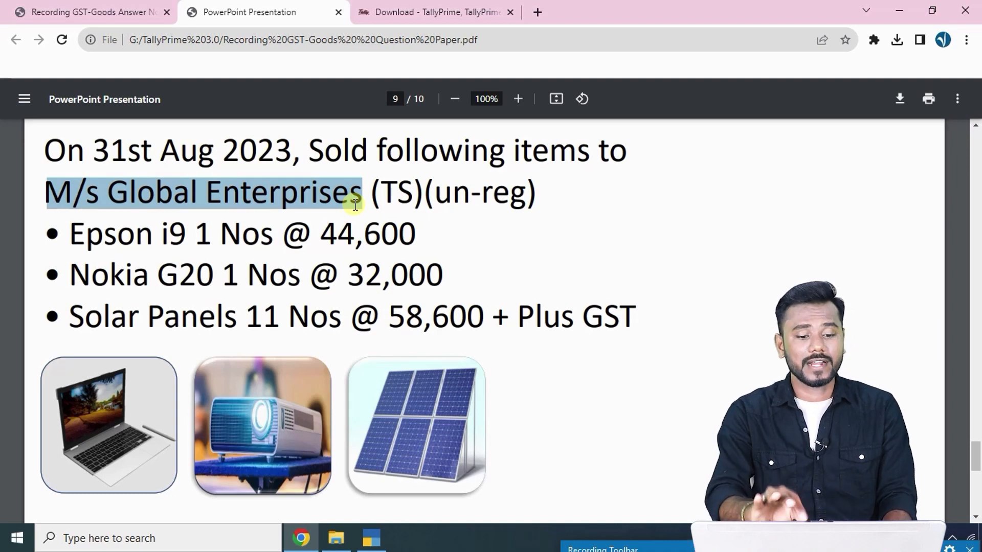
key("alt+Tab")
Date voucher 3 as the 31st and start ledger M/s Global Enterprises under Sundry Debtors.
key("F2")
type("31-8")
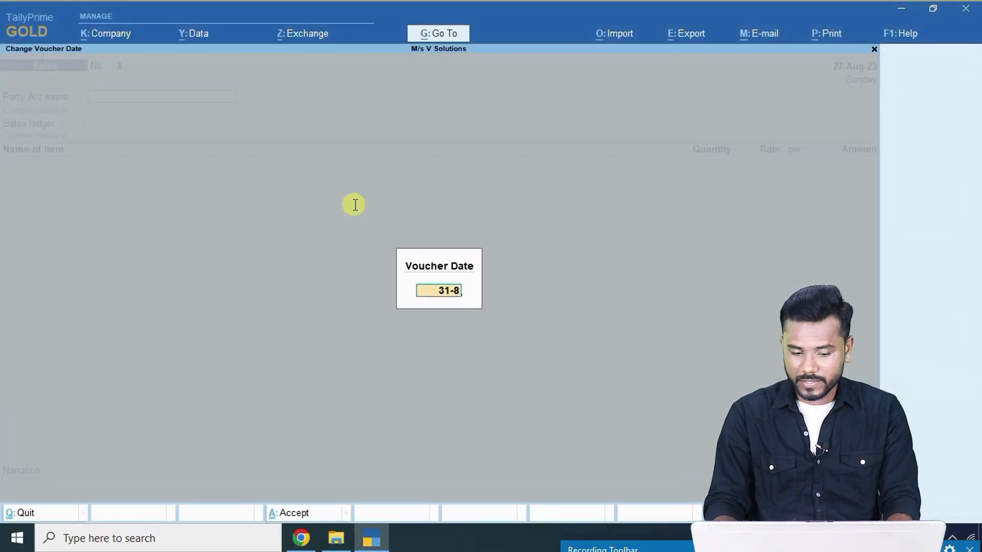
key("Return")
key("alt+c")
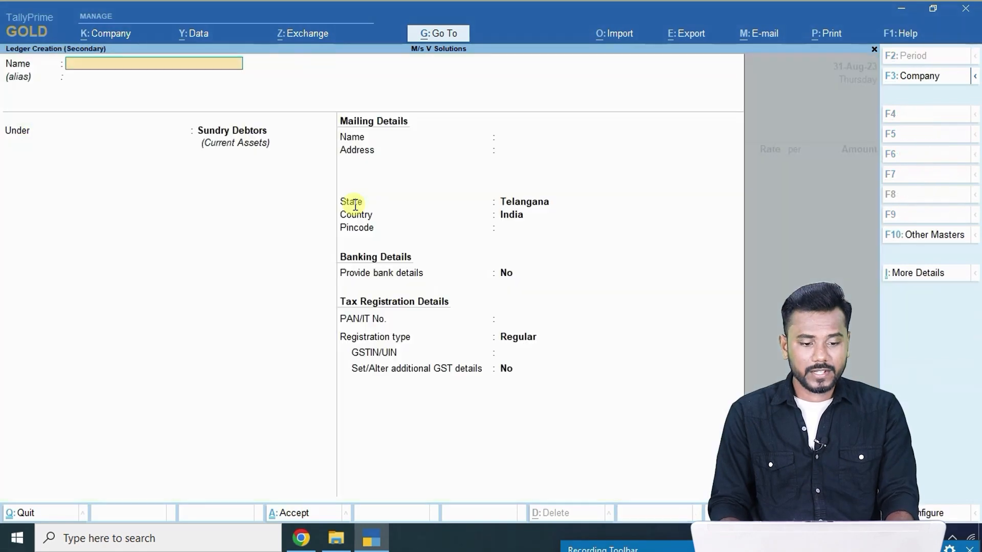
type("M/s Global Enterprises")
key("Return")
key("Return")
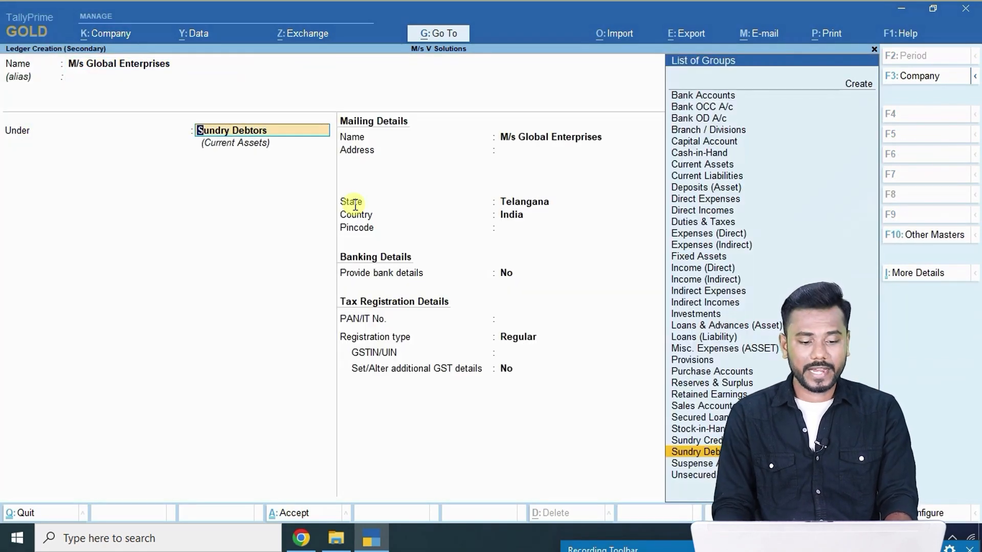
key("Return")
Give the ledger address Hyderabad, pincode 500026, Unregistered/Consumer type, and save it.
key("alt+Tab")
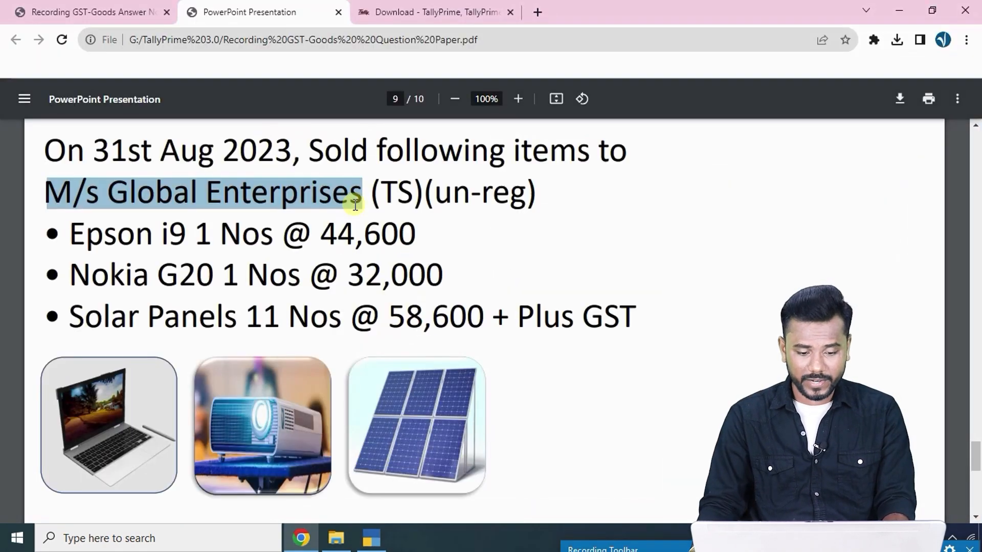
key("alt+Tab")
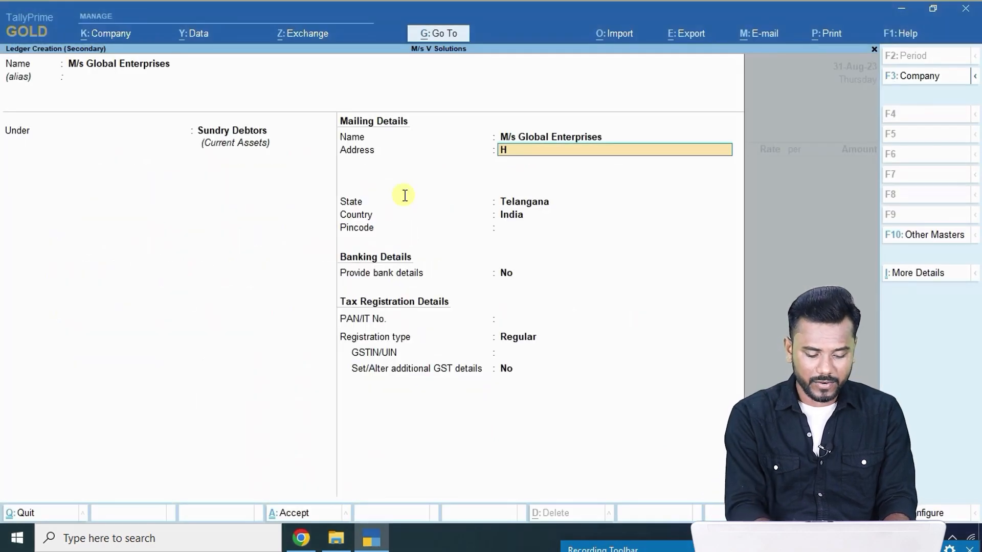
type("Hyderabad")
key("Return")
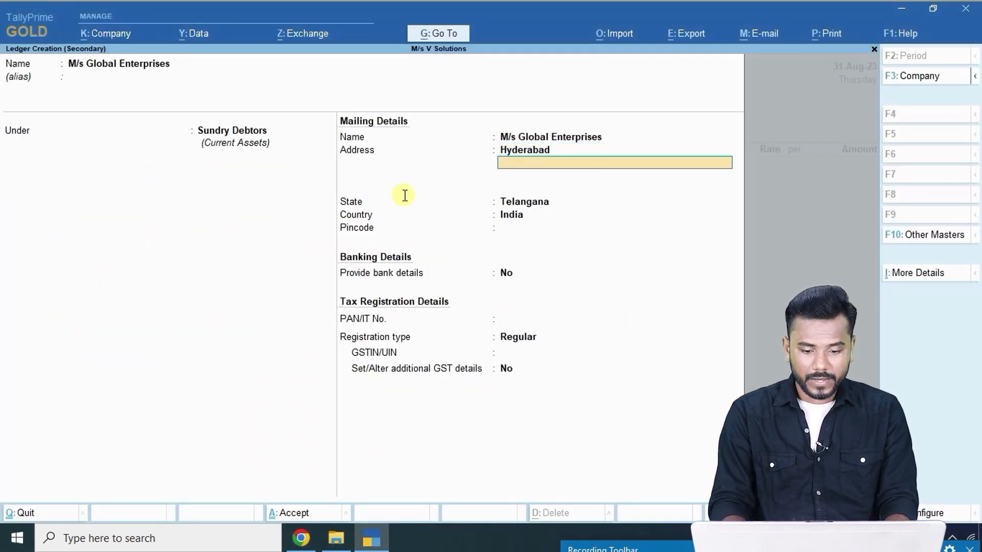
key("Return")
key("Return")
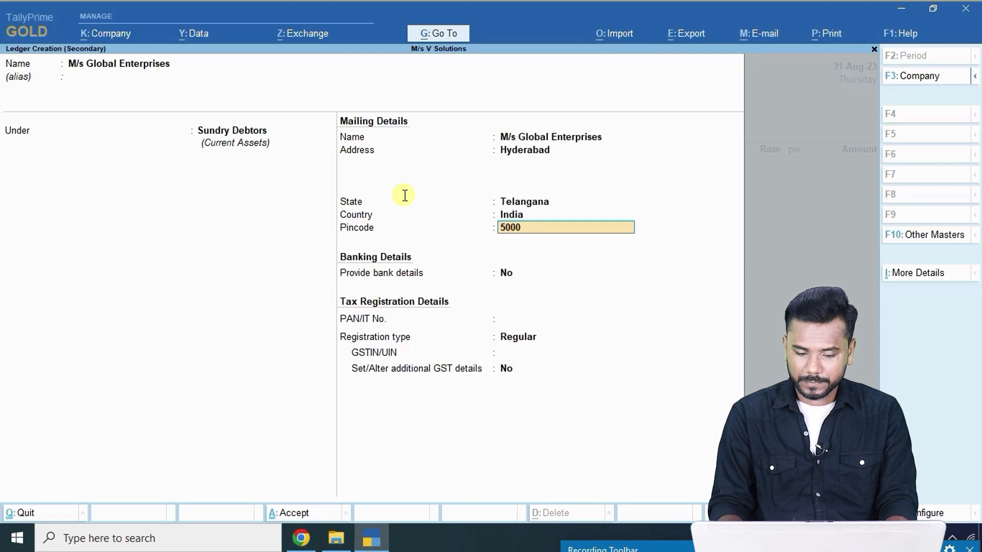
type("500026")
key("Return")
key("Return")
key("Return")
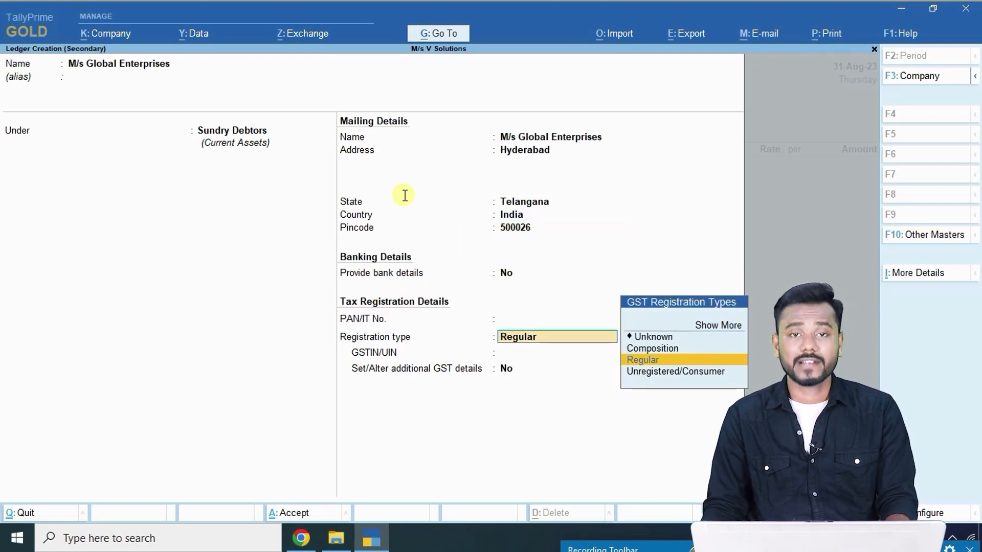
key("Down")
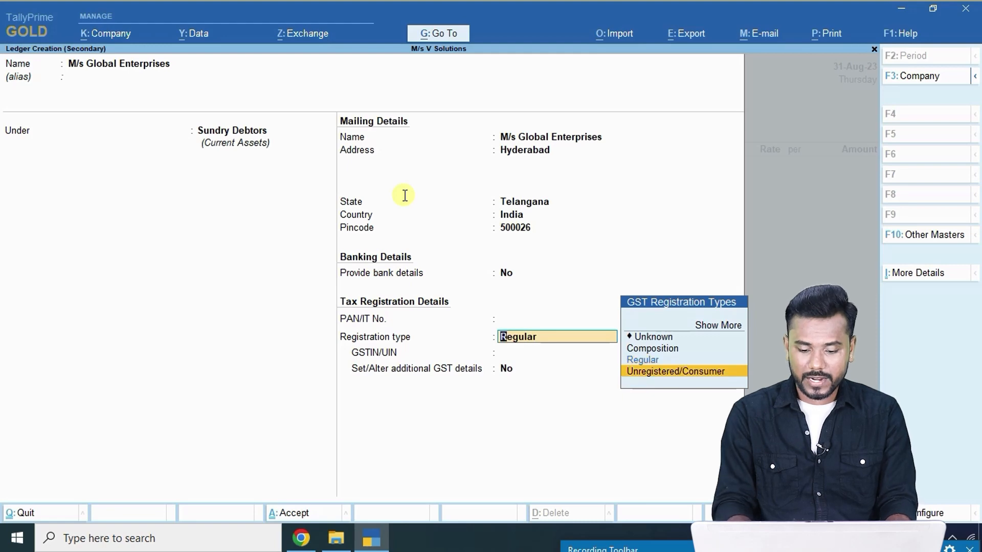
key("Return")
key("ctrl+a")
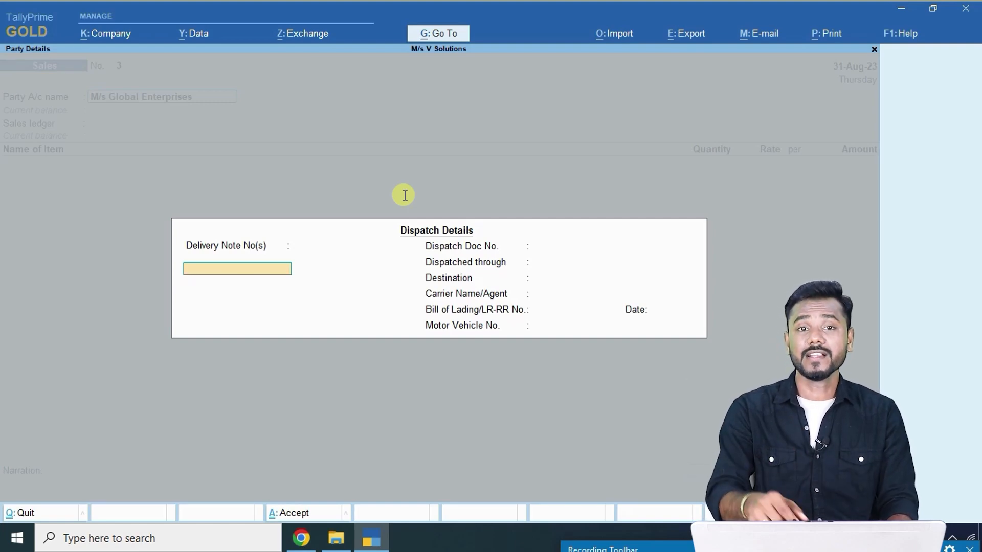
Accept the voucher's dispatch and buyer party details.
key("Return")
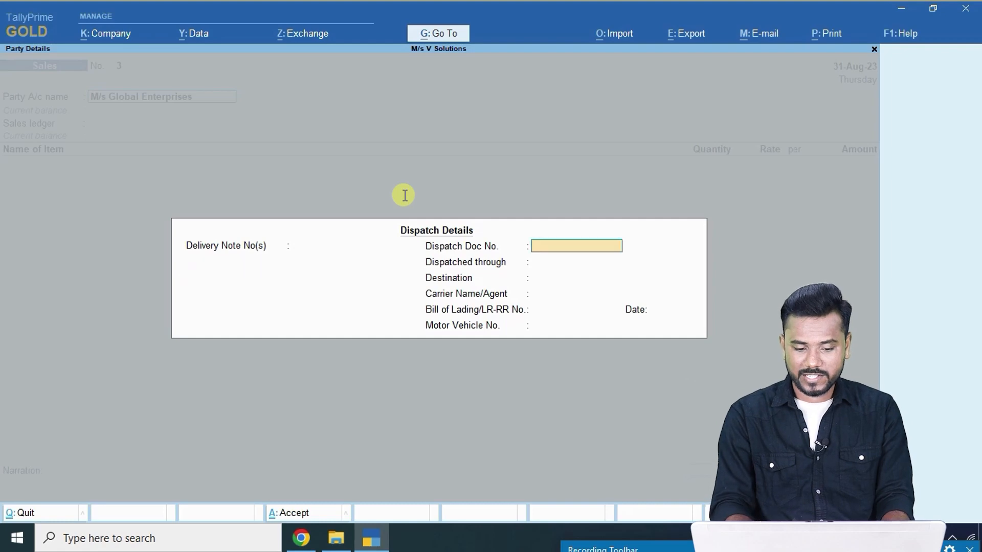
key("ctrl+a")
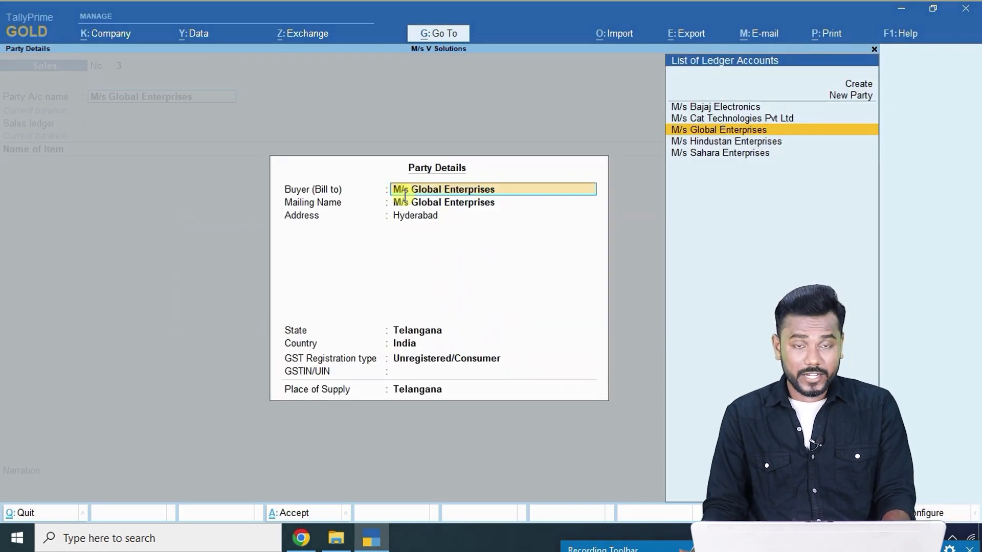
key("ctrl+a")
key("alt+Tab")
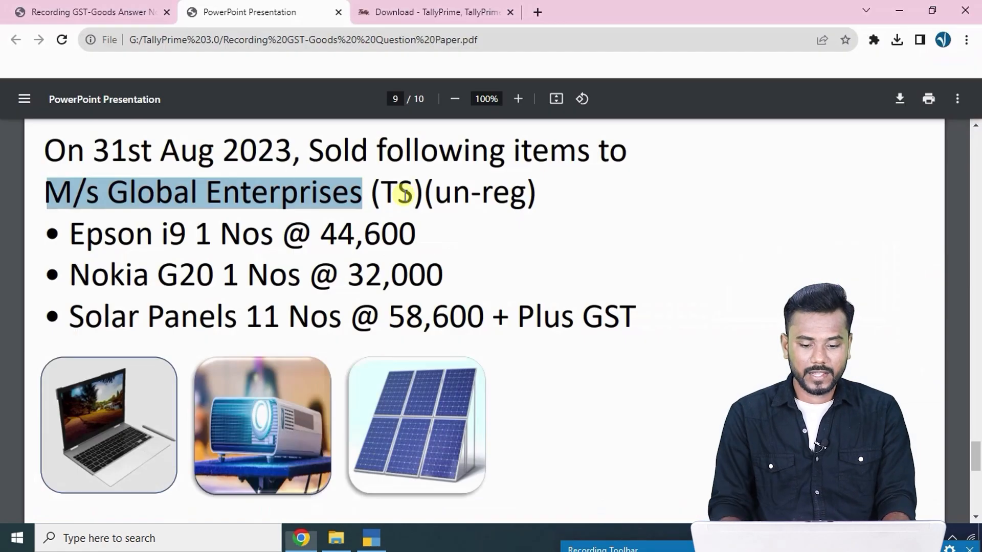
Add Epson I9 to sales voucher 3 as the first item, quantity 1 at 44,600.
key("alt+Tab")
type("e")
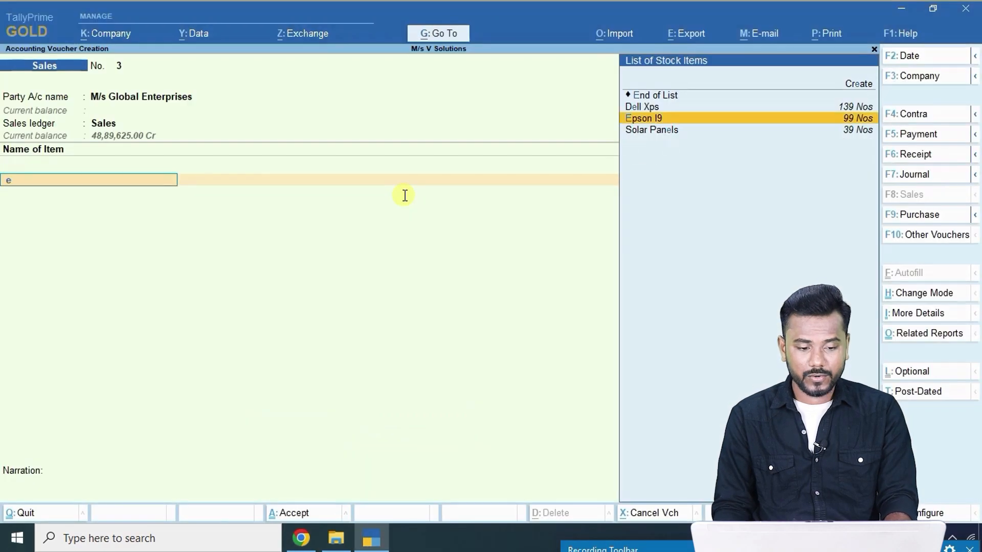
key("Return")
key("alt+Tab")
key("alt+Tab")
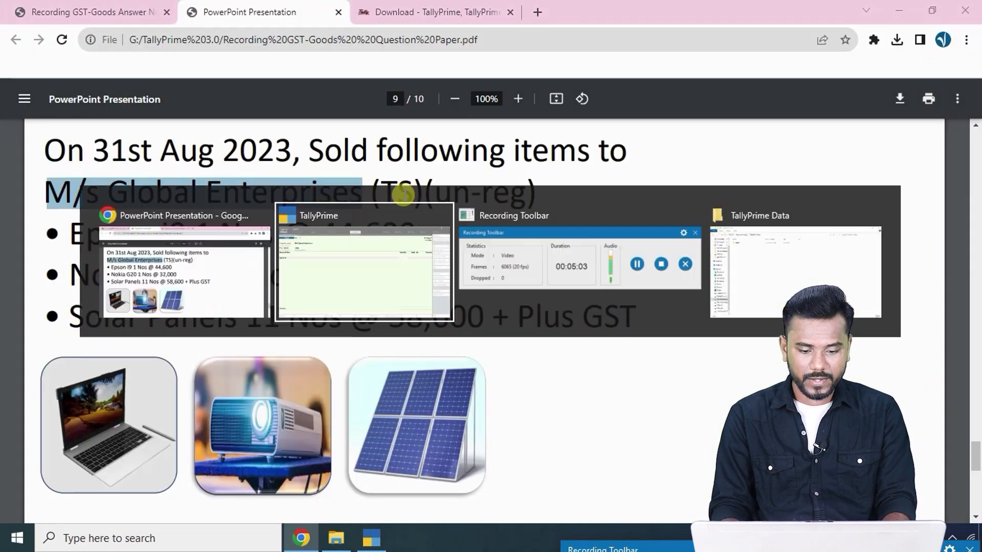
key("alt+Tab")
key("alt+Tab")
type("1")
key("Return")
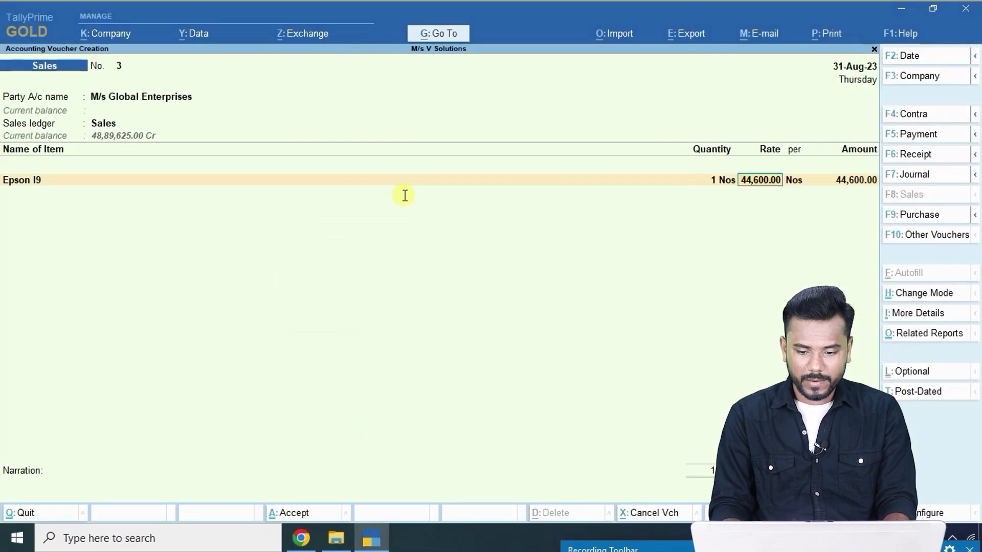
key("alt+Tab")
key("alt+Tab")
key("Return")
key("alt+Tab")
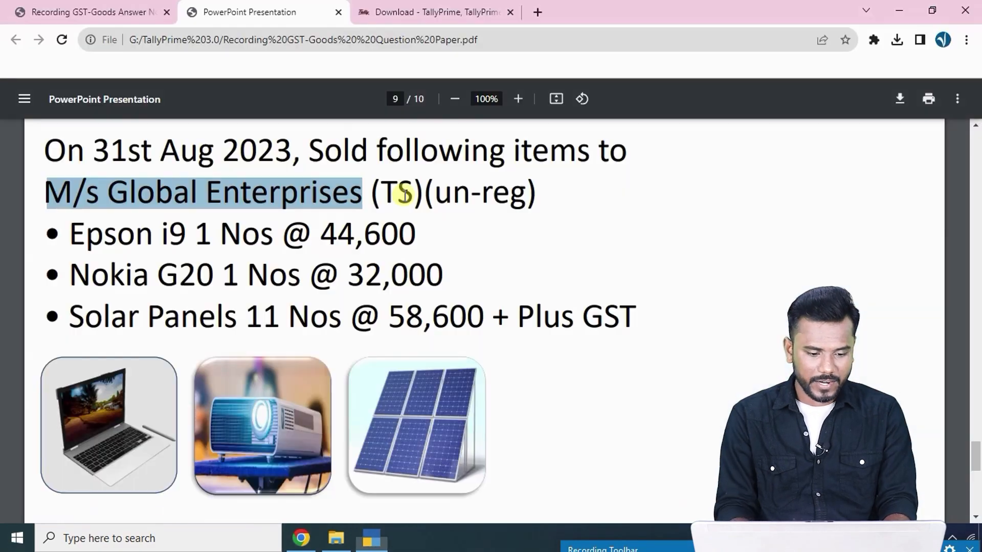
Add Nokia G20 as the second item, quantity 1 at rate 32,000.
key("alt+Tab")
type("no")
key("Return")
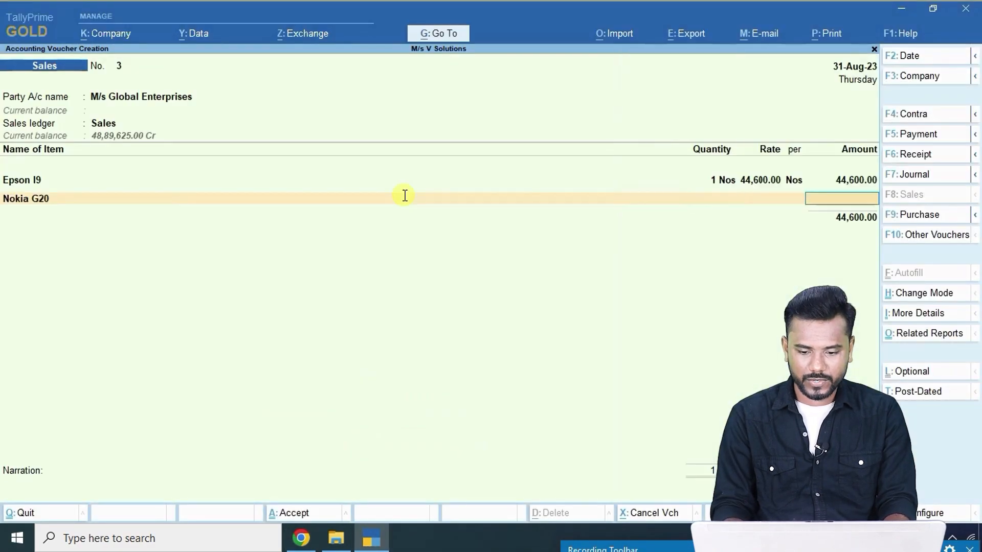
key("alt+Tab")
key("alt+Tab")
type("1")
key("Return")
type("320000.00")
key("Return")
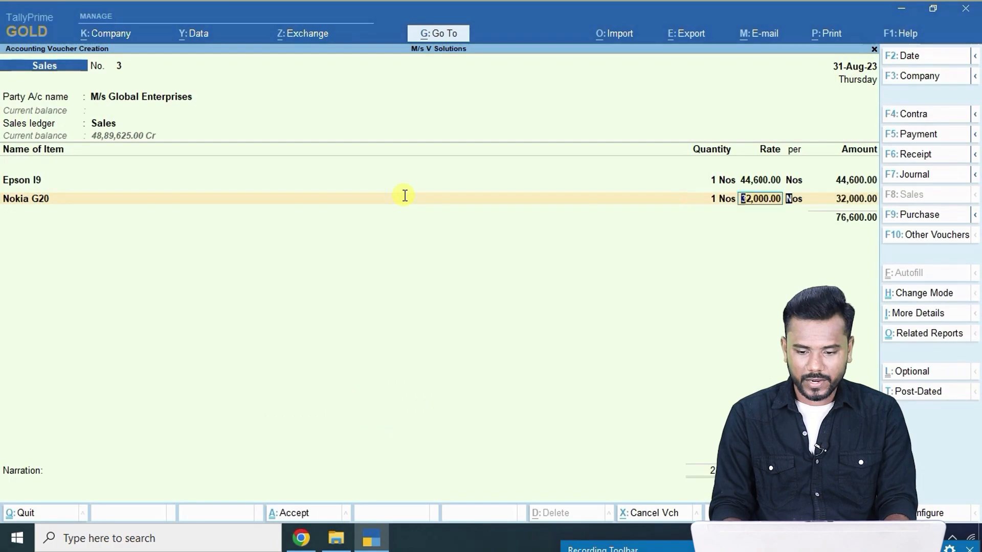
key("Return")
key("Return")
key("alt+Tab")
Add 11 Solar Panels at 58,600 each as the third item and finish the item list.
key("alt+Tab")
type("s")
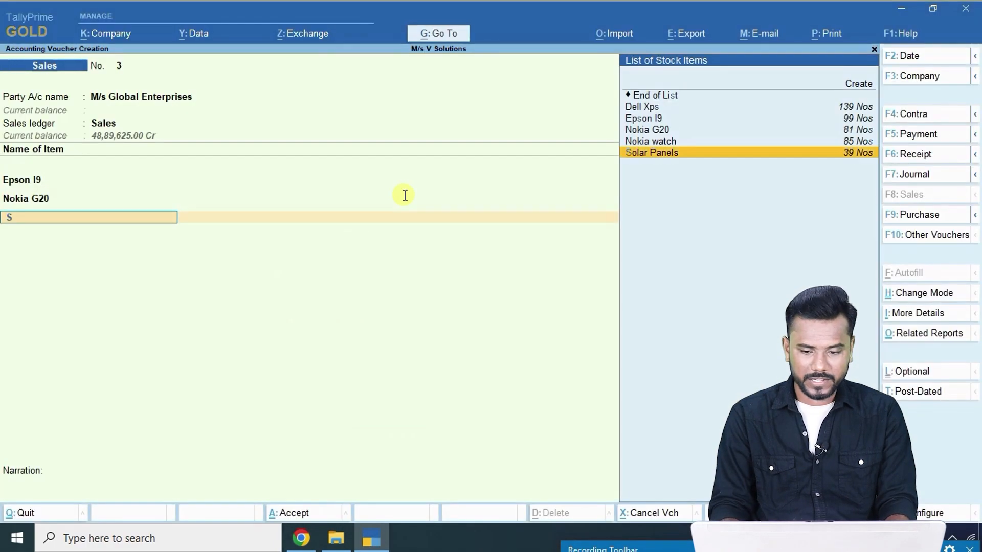
key("Return")
key("alt+Tab")
key("alt+Tab")
type("11")
key("Return")
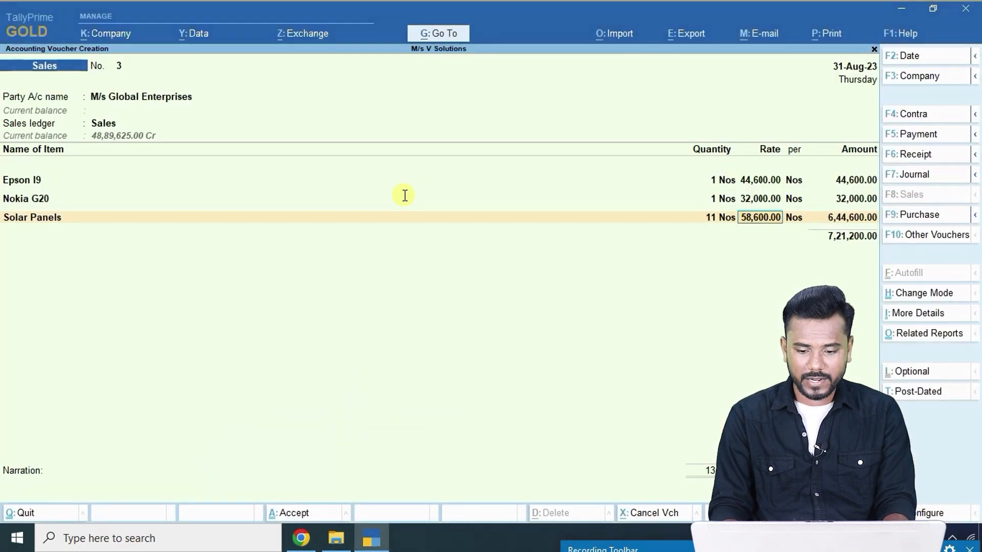
key("alt+Tab")
key("alt+Tab")
key("Return")
key("Return")
key("Return")
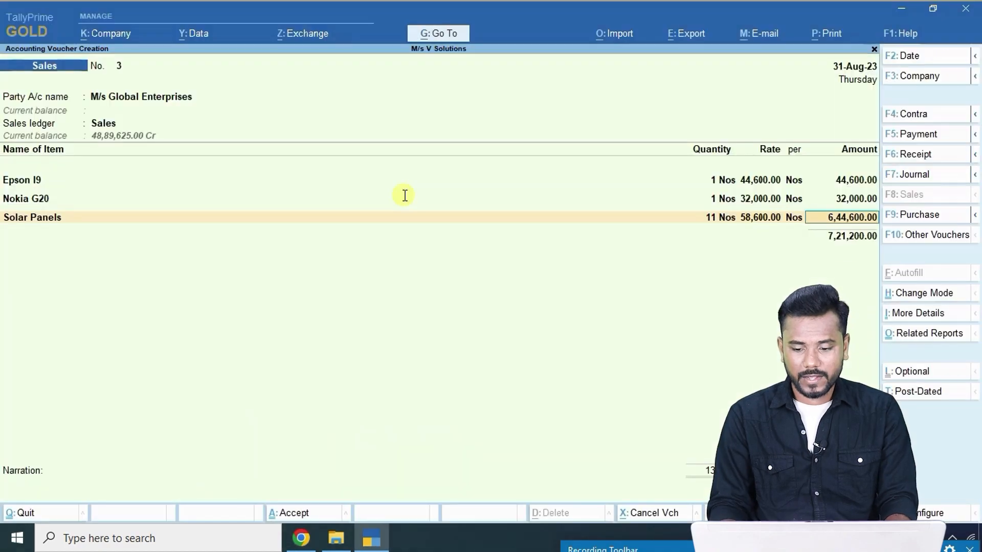
key("Return")
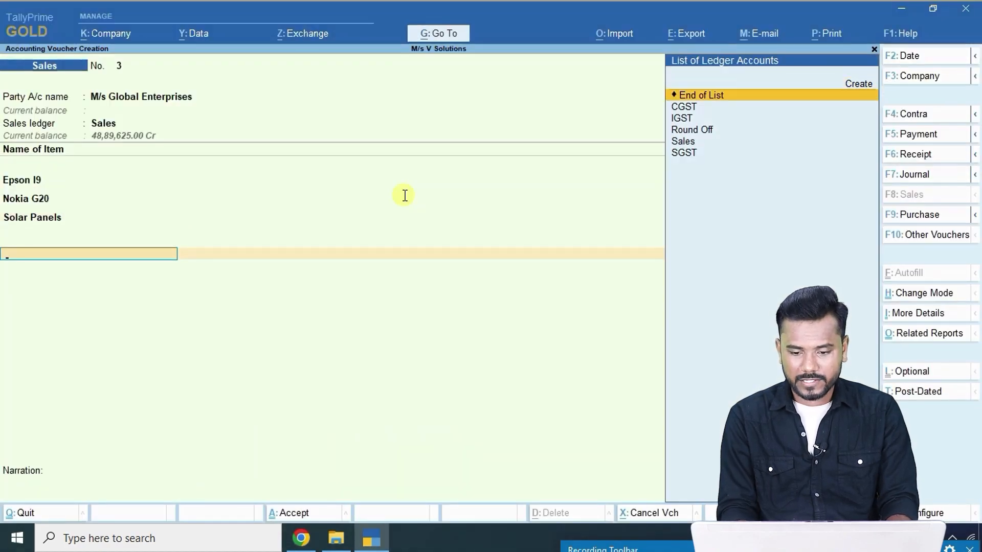
Add the CGST and SGST ledgers below the items, 5,934.00 each.
type("c")
key("Return")
key("Return")
key("Down")
key("Down")
key("Down")
key("Down")
key("Down")
key("Down")
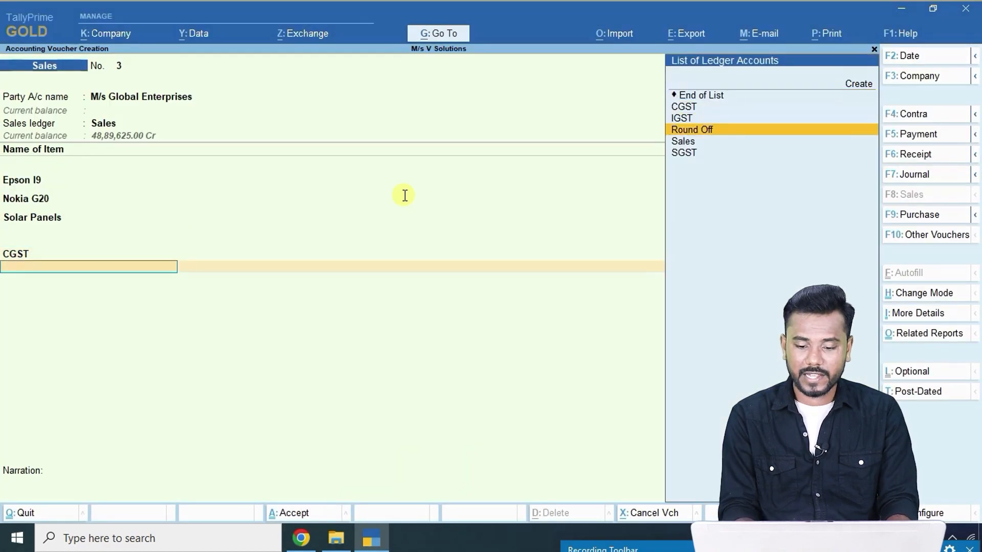
key("Return")
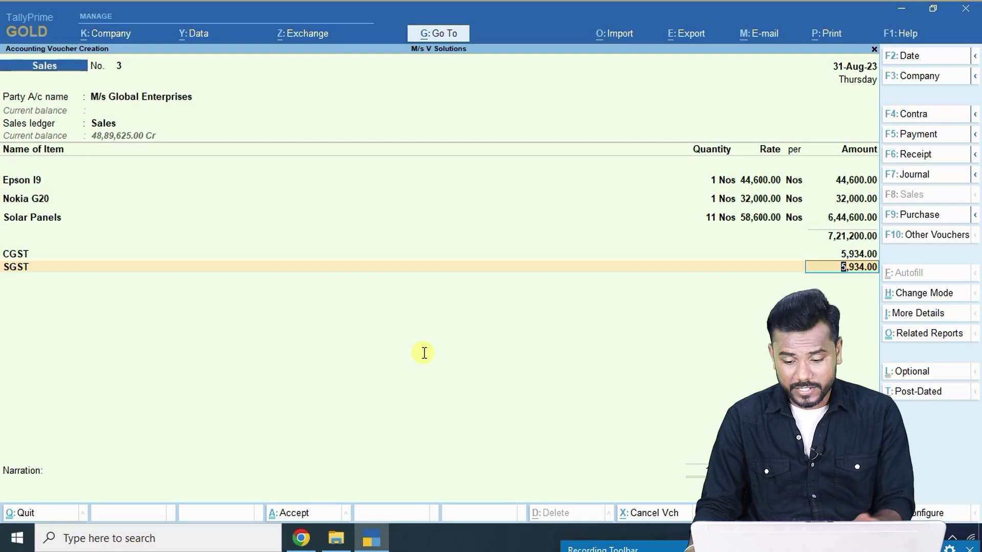
Accept and save sales voucher 3 with Ctrl+A.
key("ctrl")
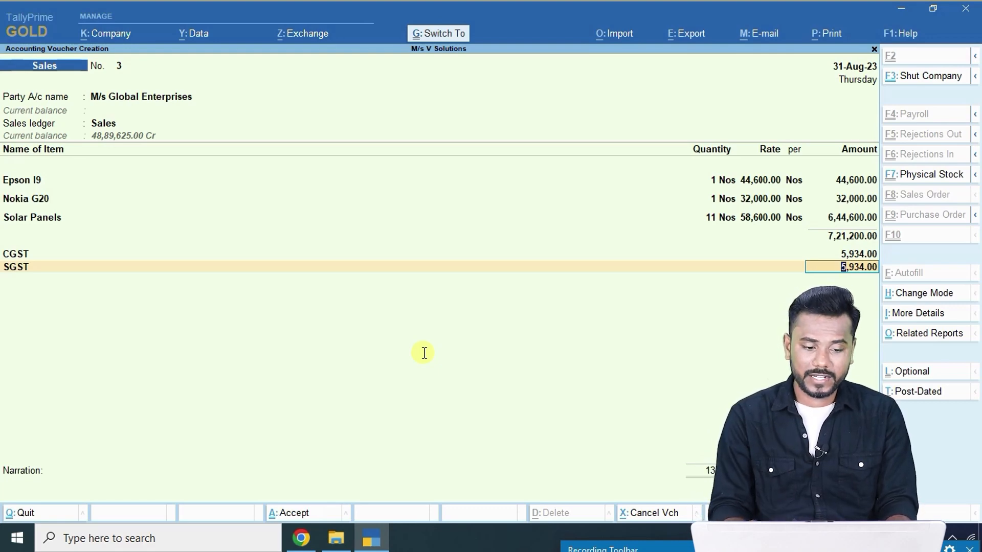
key("ctrl+a")
key("alt+Tab")
Create a new party ledger named 'M/s National Enterprises' under Sundry Debtors.
scroll(477, 301, "down", 5)
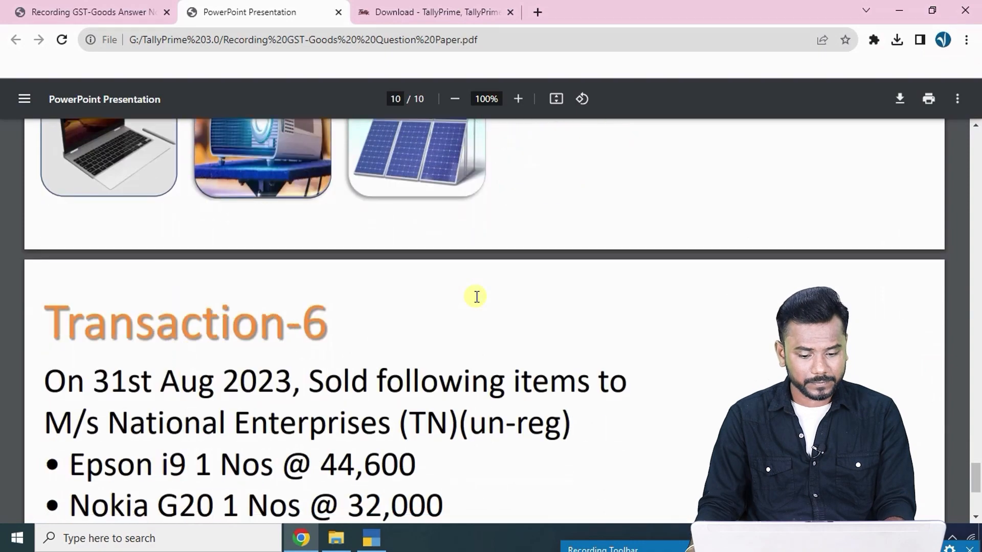
scroll(477, 297, "down", 4)
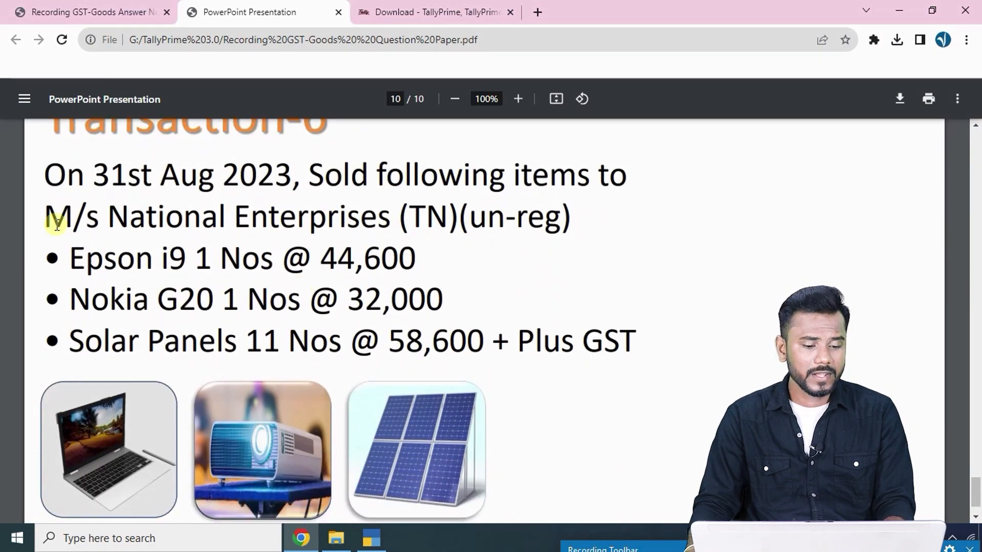
left_click_drag(53, 219, 385, 217)
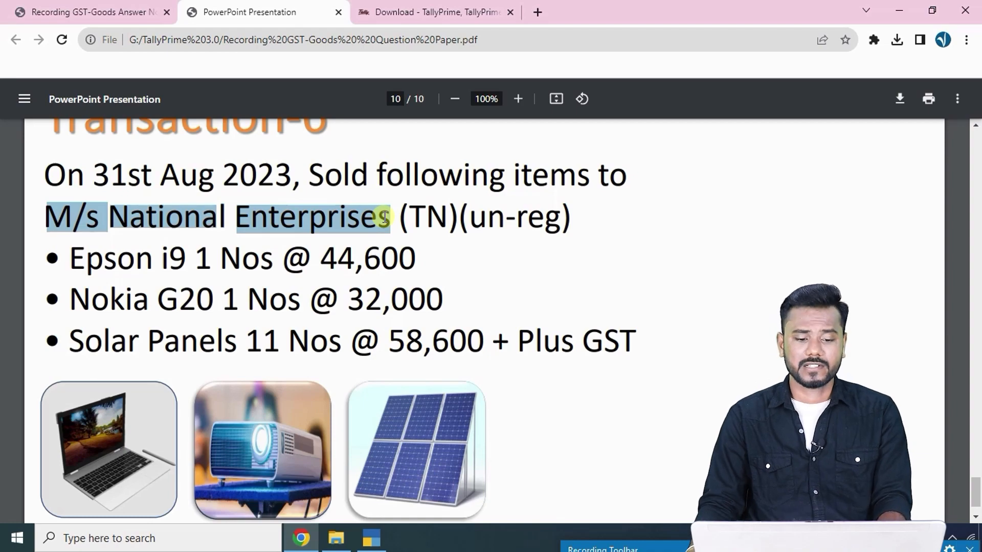
key("ctrl+c")
key("alt+Tab")
key("alt+c")
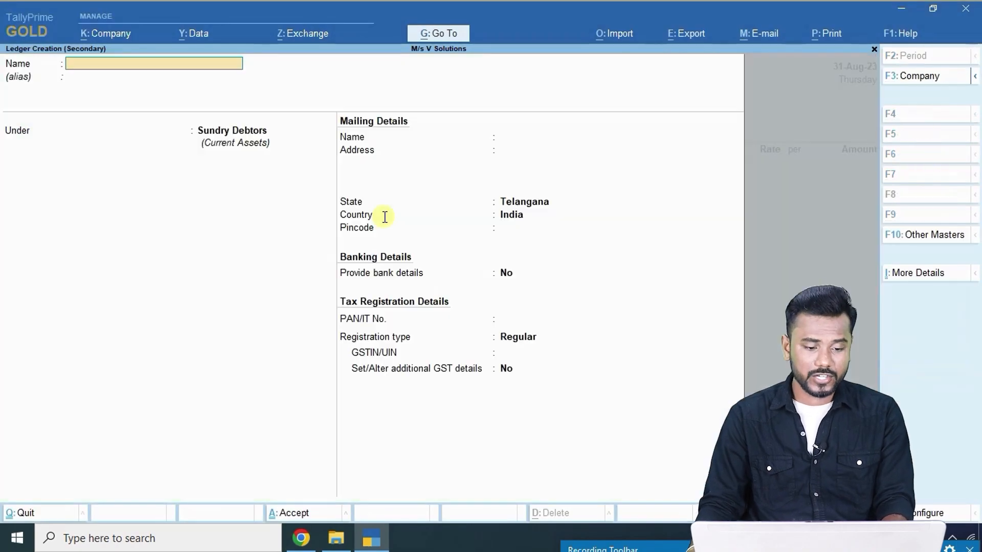
key("ctrl+alt+v")
key("Return")
key("Return")
key("Return")
key("Return")
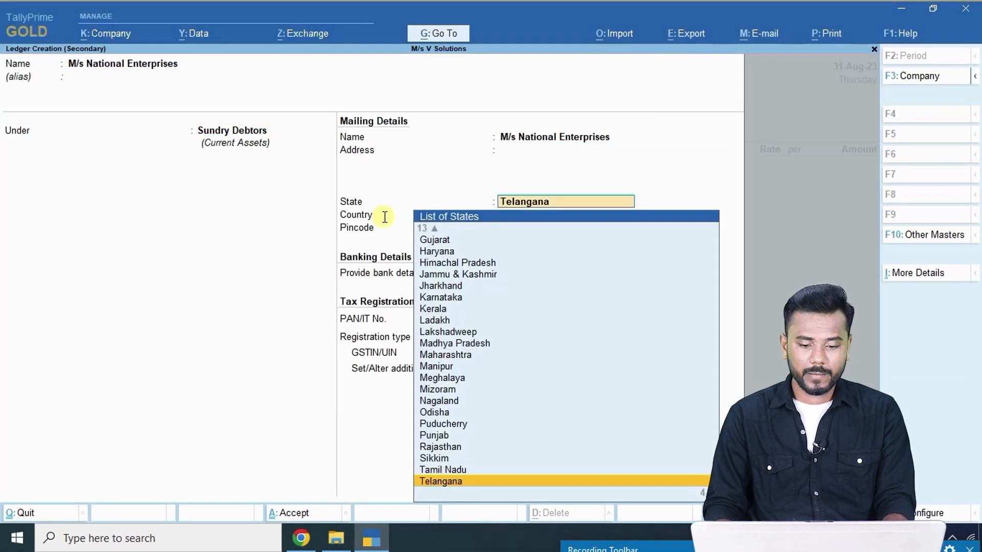
Enter the ledger's address as Chennai, state Tamil Nadu, and fill in the pincode.
key("alt+Tab")
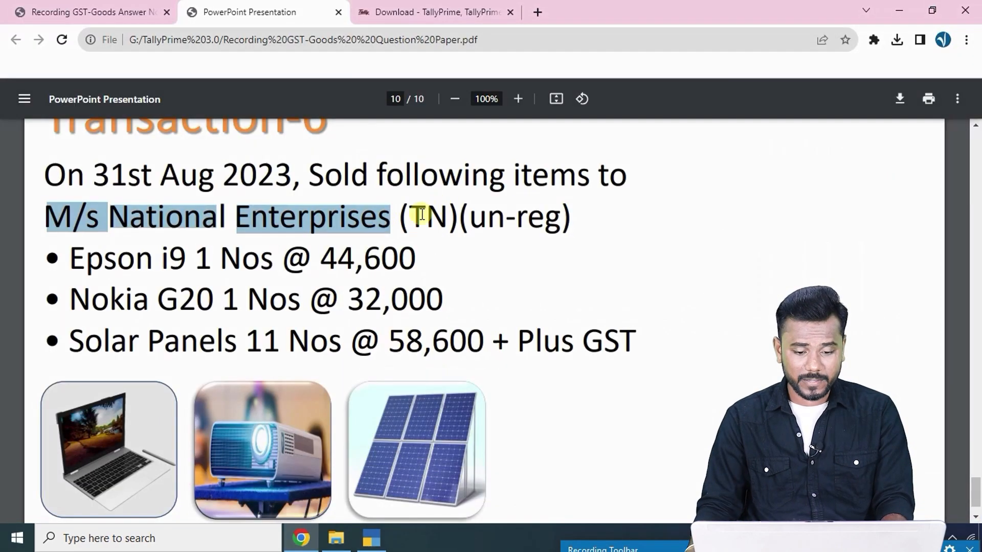
left_click_drag(410, 216, 599, 215)
key("alt+Tab")
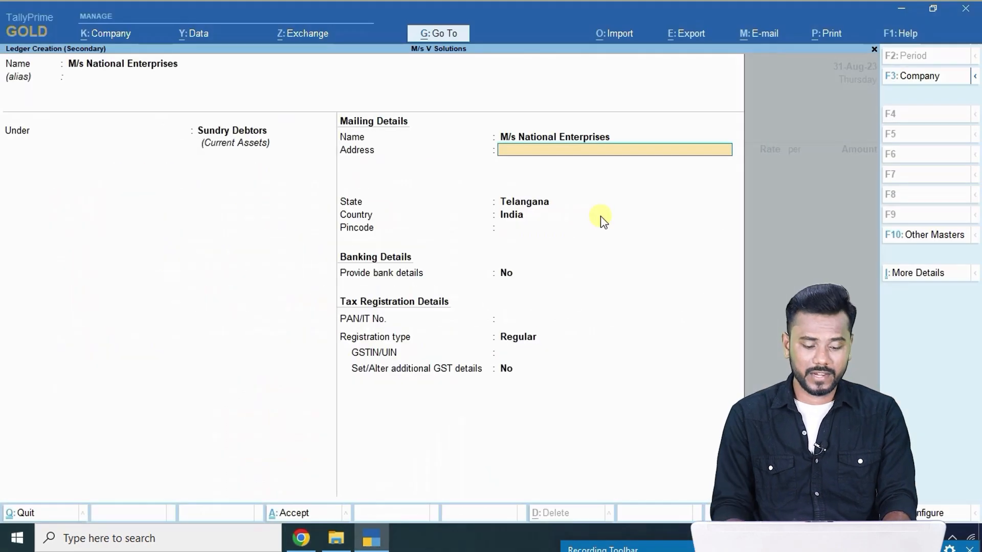
type("Chennai")
key("Return")
key("Return")
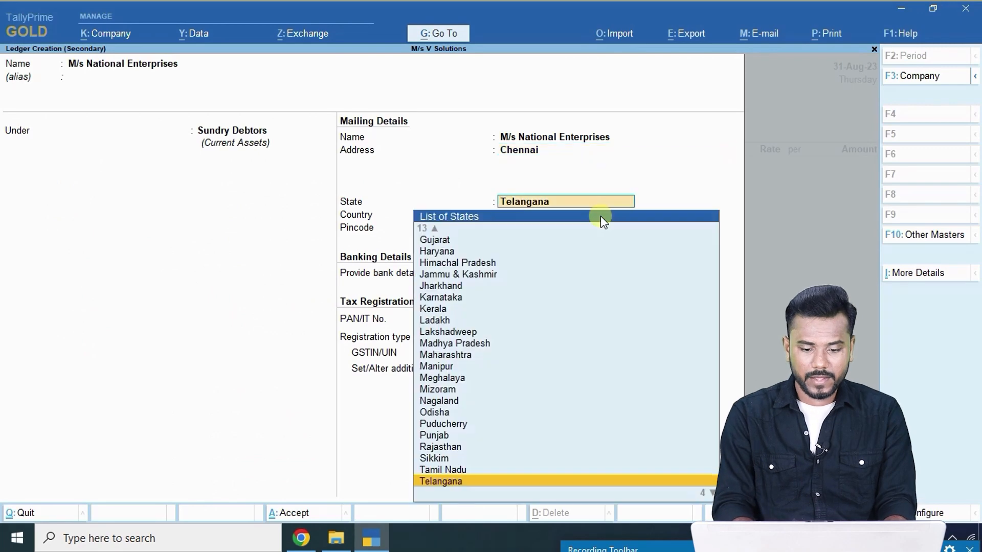
type("Ta")
key("Return")
key("Return")
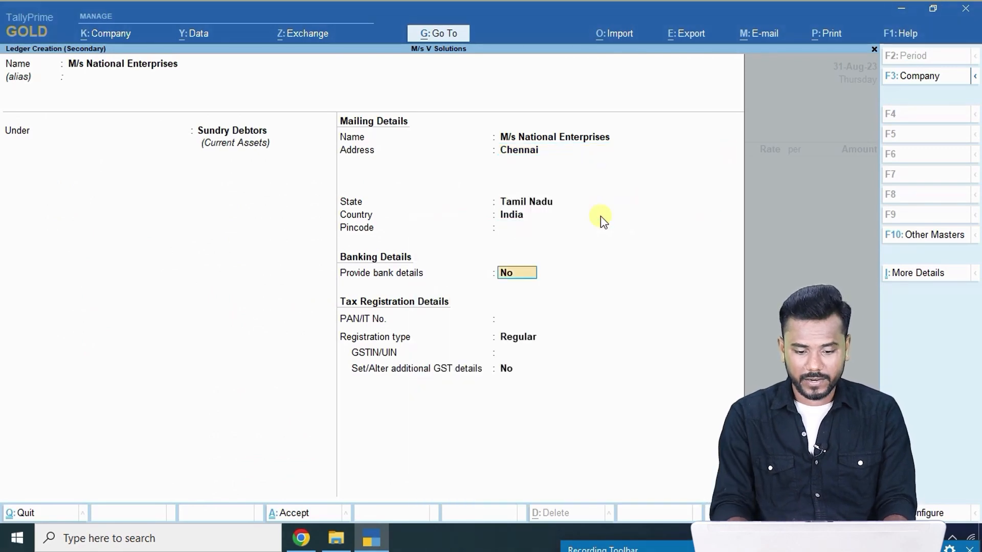
key("BackSpace")
type("7")
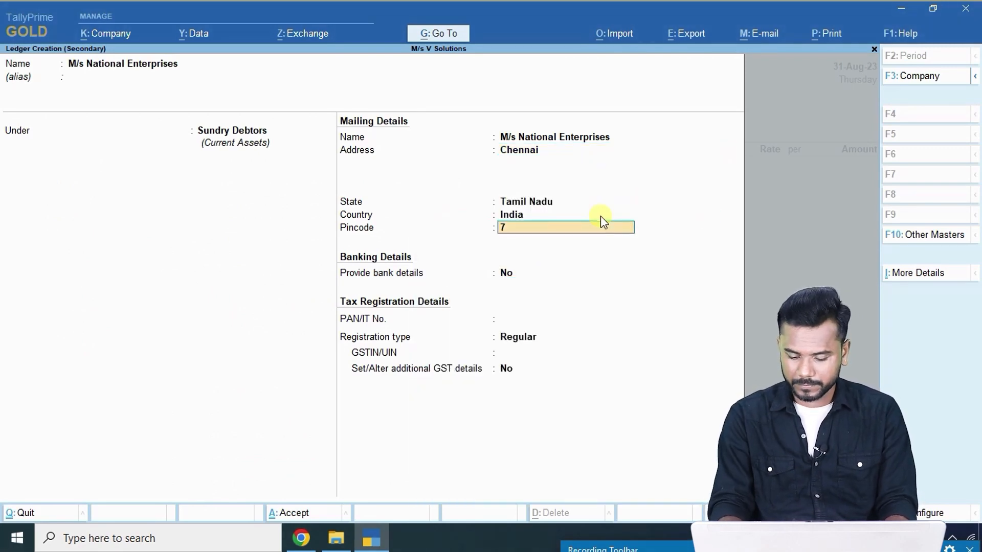
type("89456")
key("Return")
key("Return")
key("Return")
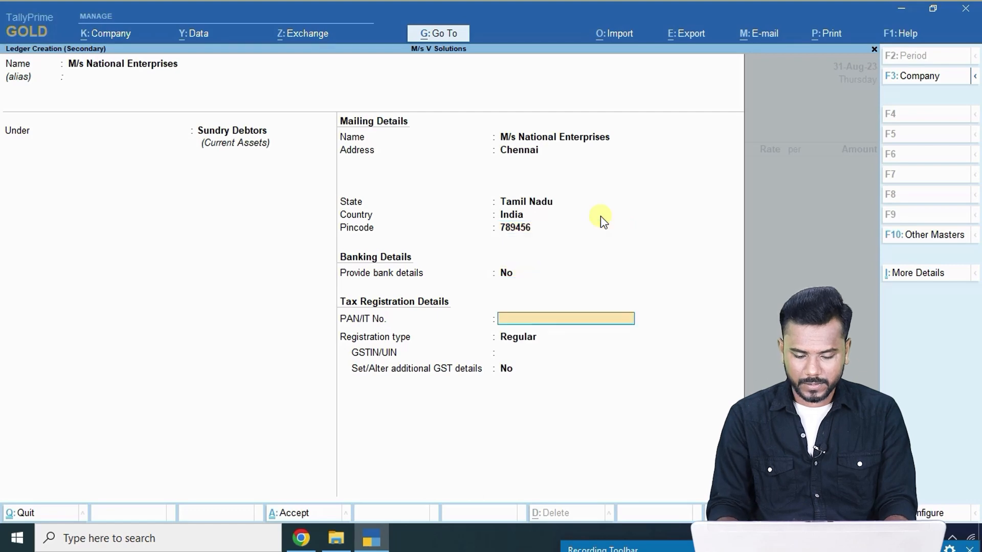
Set the registration type to Unregistered/Consumer and save the ledger.
key("alt+Tab")
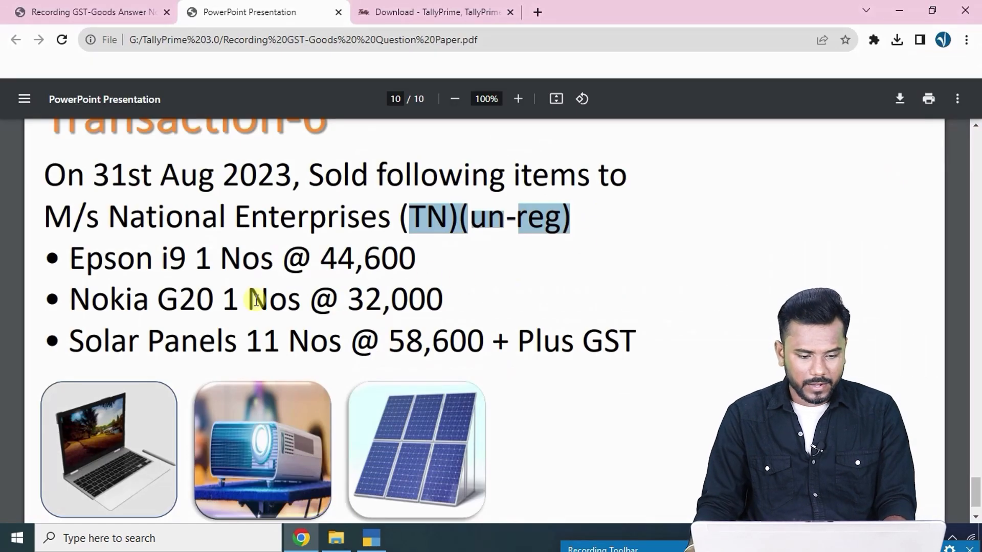
key("alt+Tab")
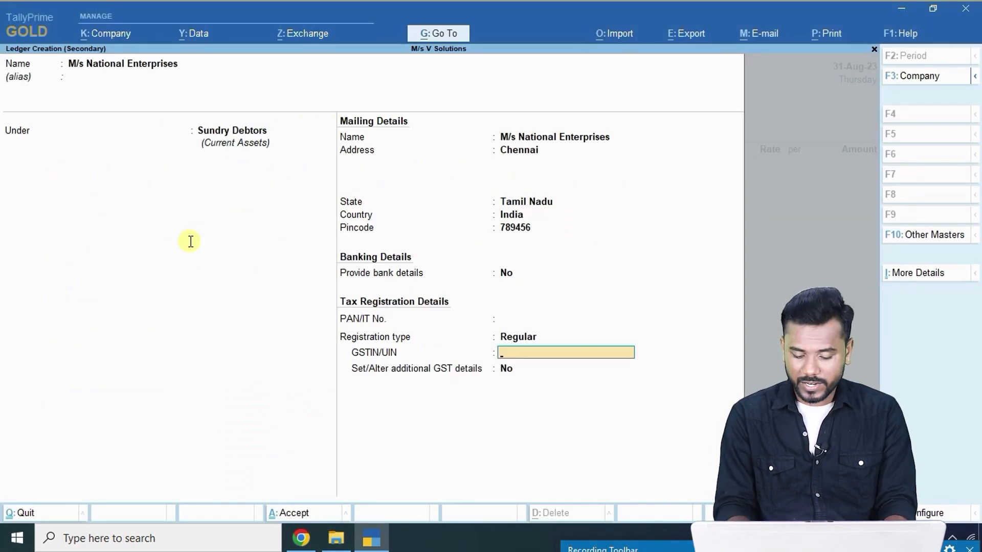
key("BackSpace")
key("Down")
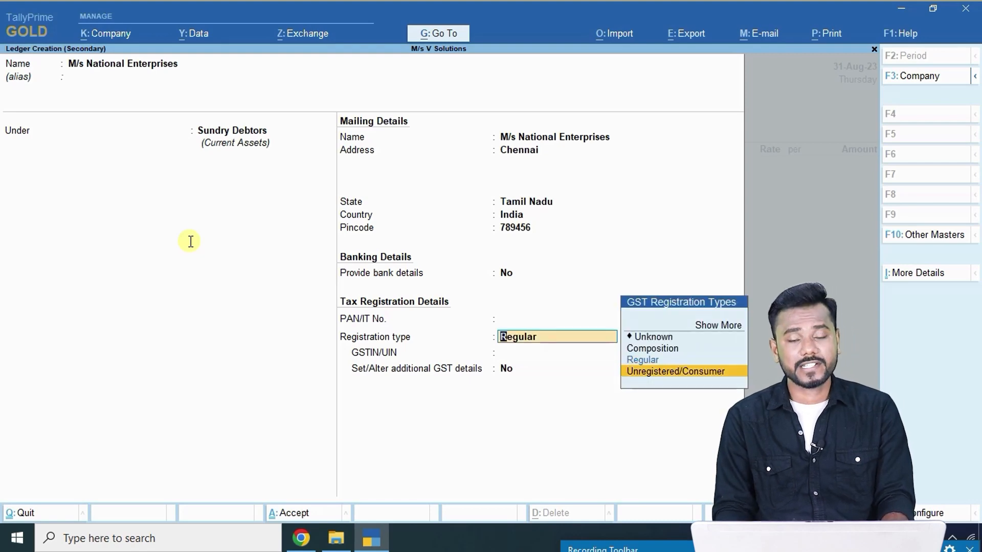
key("Return")
key("ctrl+a")
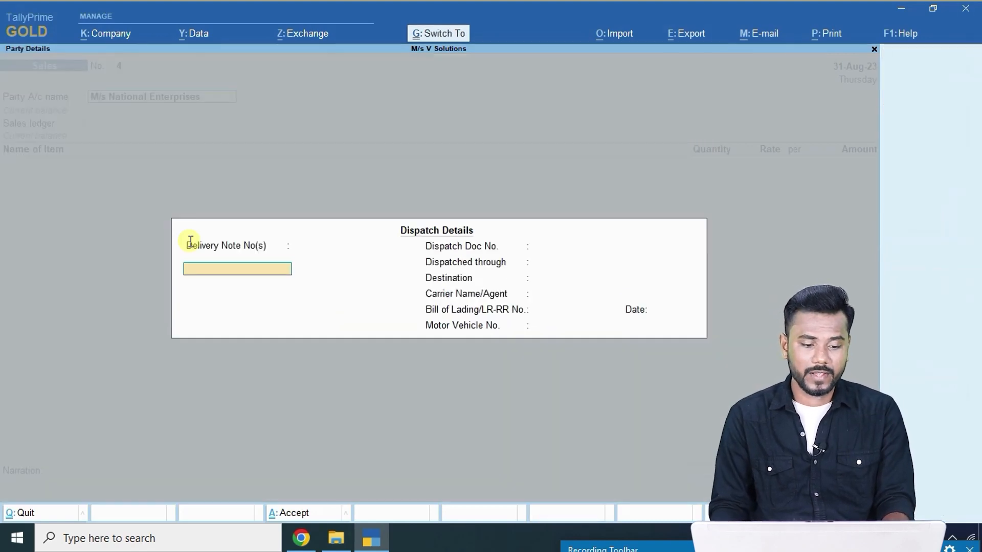
Skip dispatch details and add Epson I9 at 44,600 as the first item of voucher 4.
key("ctrl+a")
key("Return")
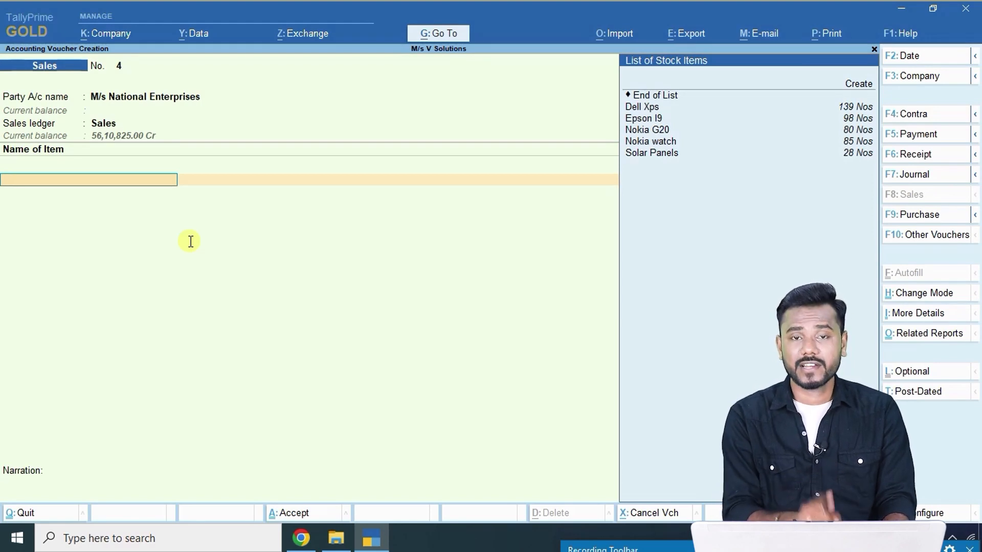
key("alt+Tab")
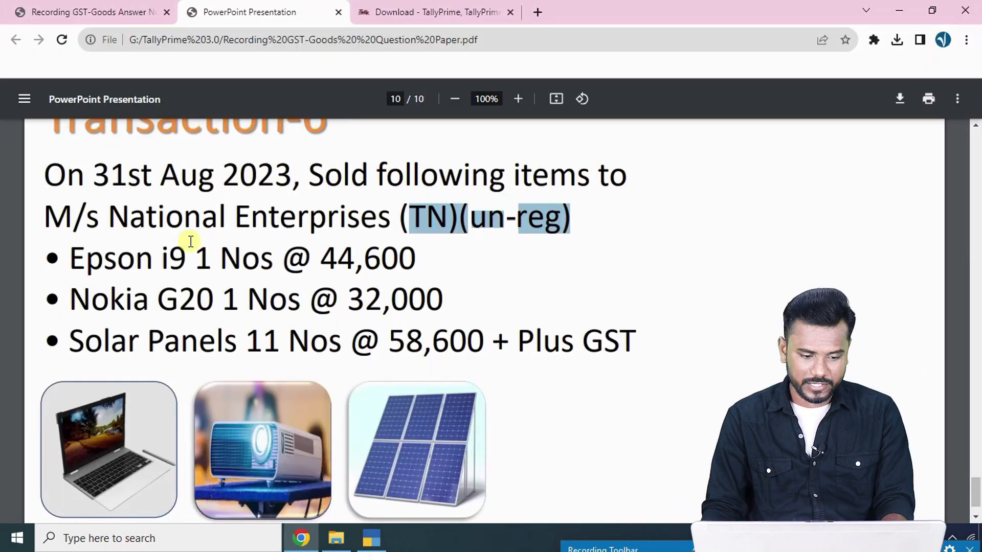
key("alt+Tab")
type("Epson i9")
key("Return")
key("alt+Tab")
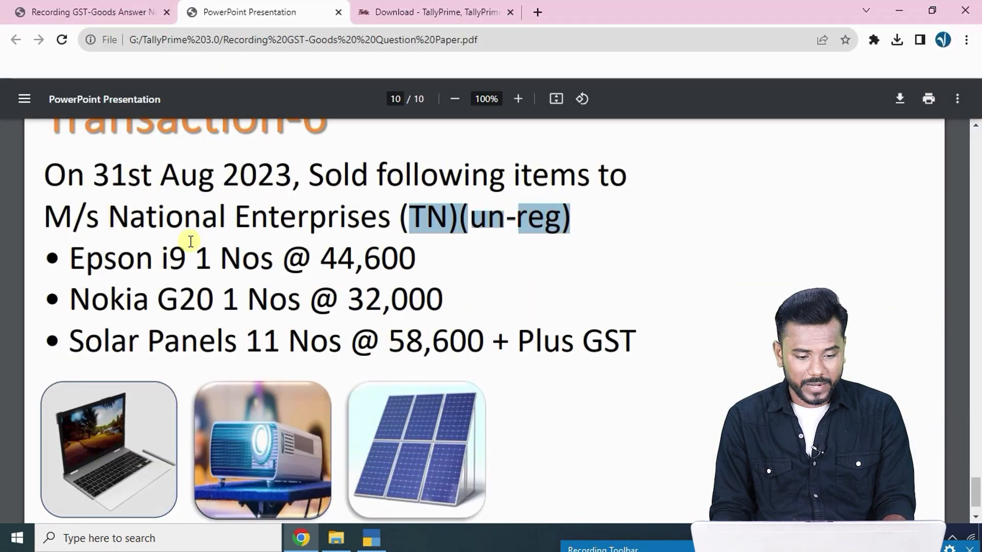
key("alt+Tab")
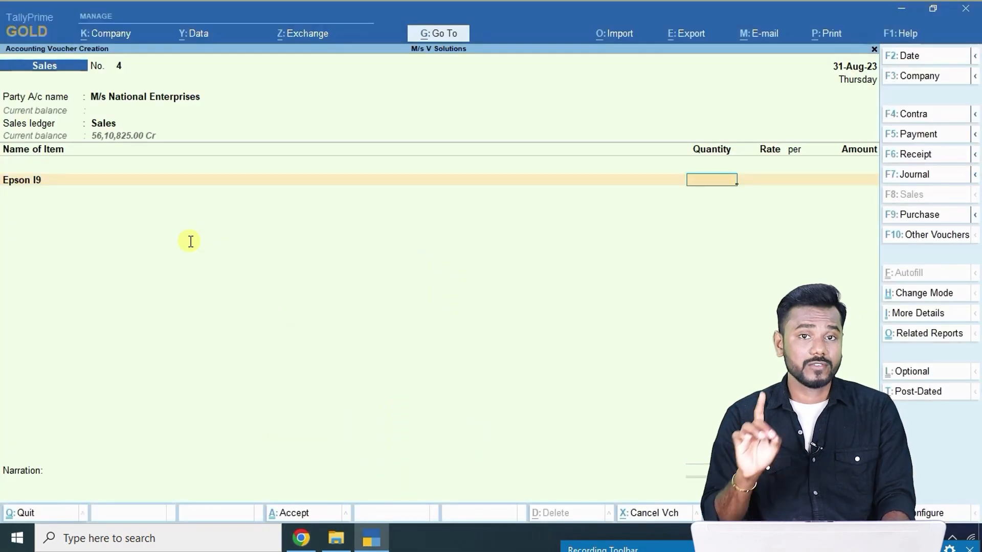
key("alt+Tab")
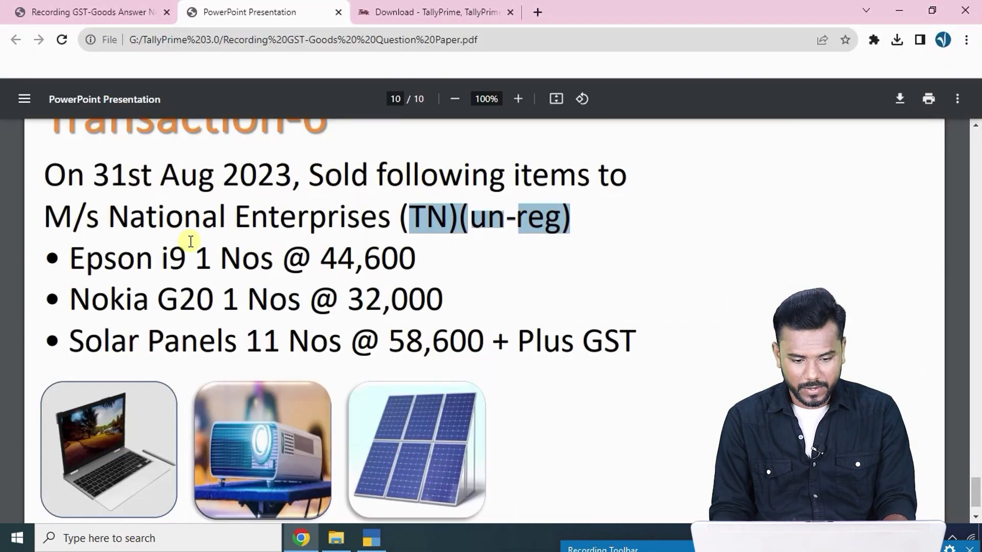
key("alt+Tab")
key("alt+Tab")
key("alt+Tab")
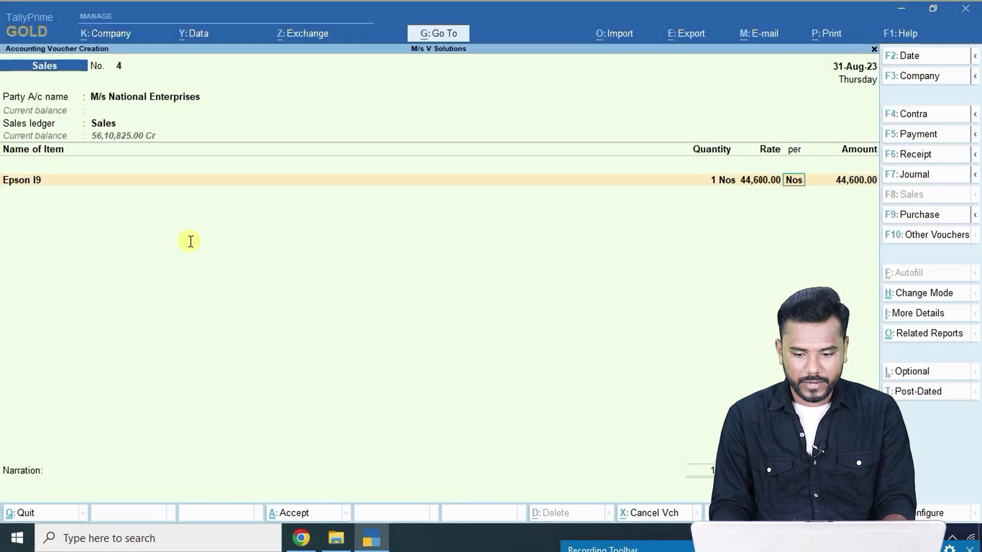
key("Return")
key("Return")
key("alt+Tab")
Add Nokia G20 as the second item with its quantity and rate.
key("alt+Tab")
key("alt+Tab")
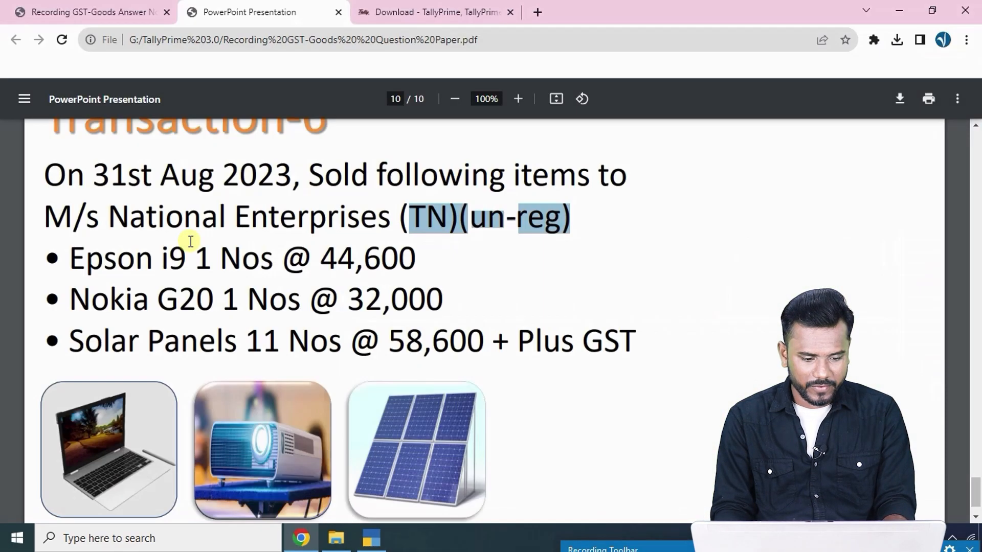
key("alt+Tab")
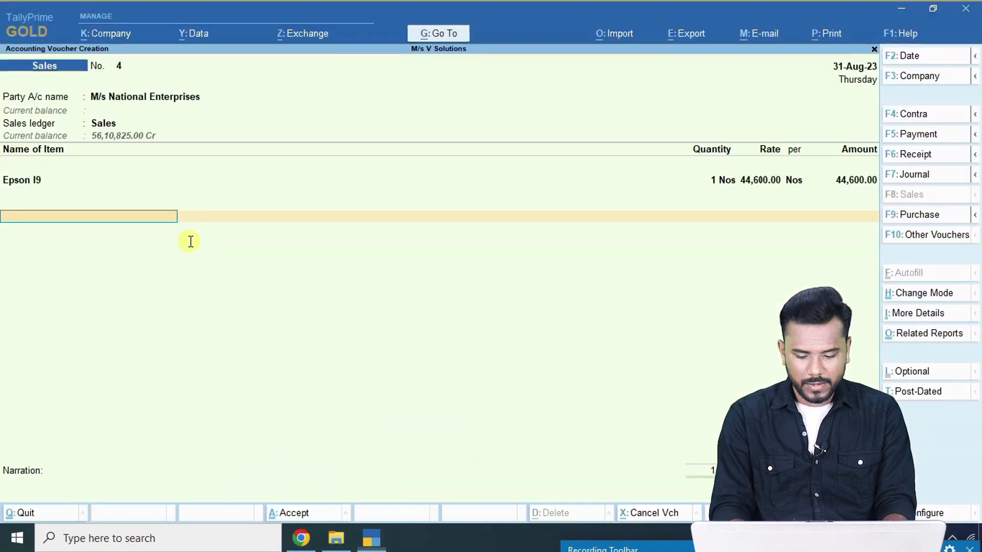
key("Up")
key("Return")
type("20")
key("Return")
key("Return")
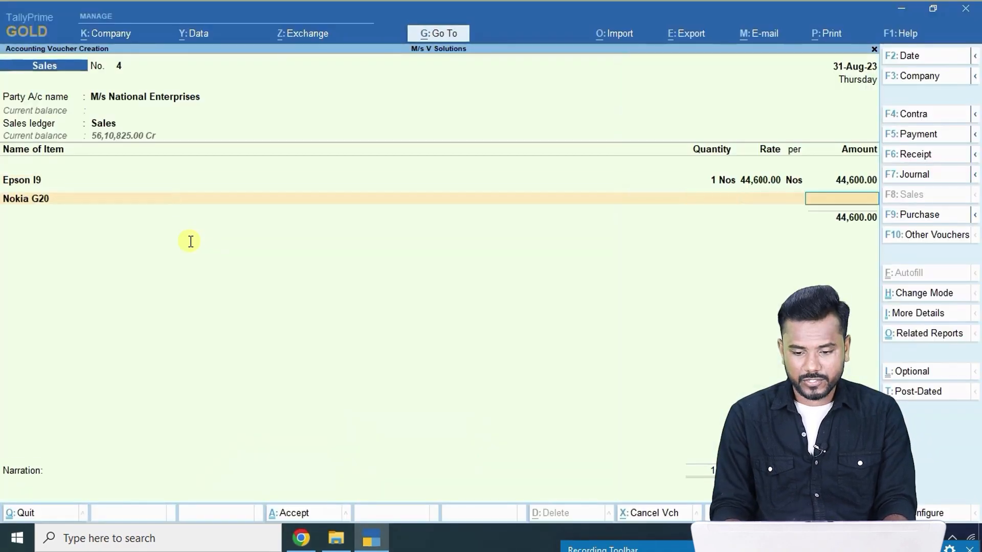
key("BackSpace")
key("alt+Tab")
key("alt+Tab")
key("Return")
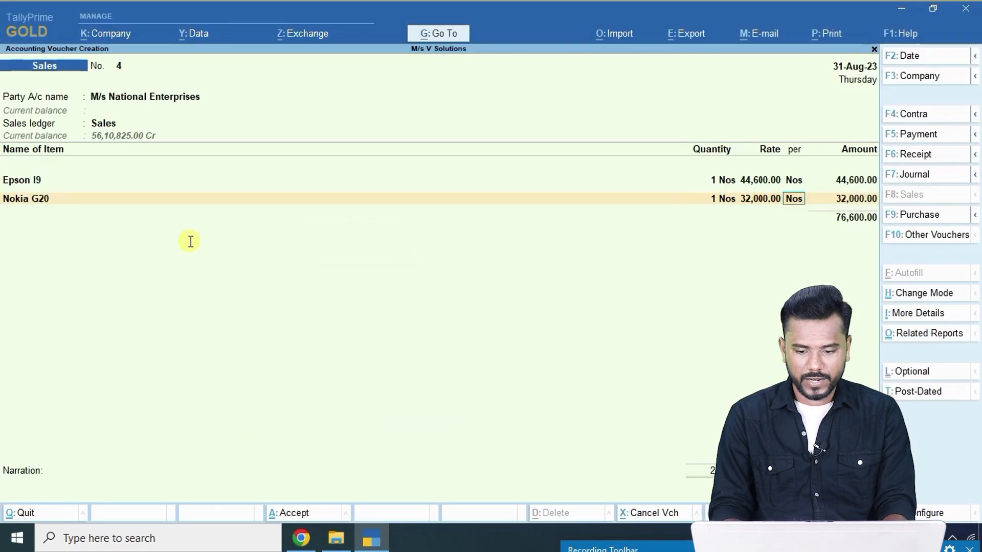
key("Return")
Add 11 Solar Panels at 58,600 each as the third item.
key("Return")
key("alt+Tab")
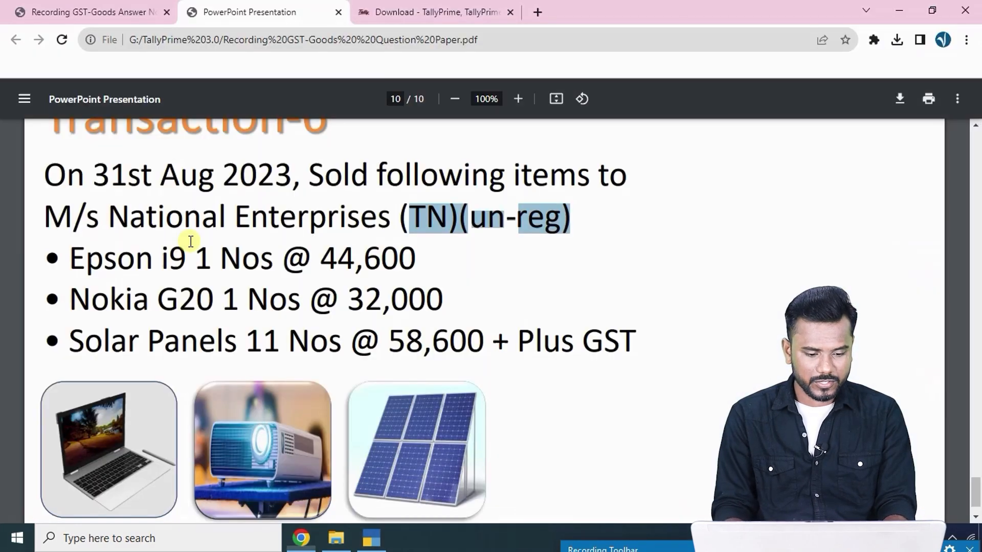
key("alt+Tab")
type("Solar Panels")
key("Return")
key("Return")
key("Return")
key("alt+Tab")
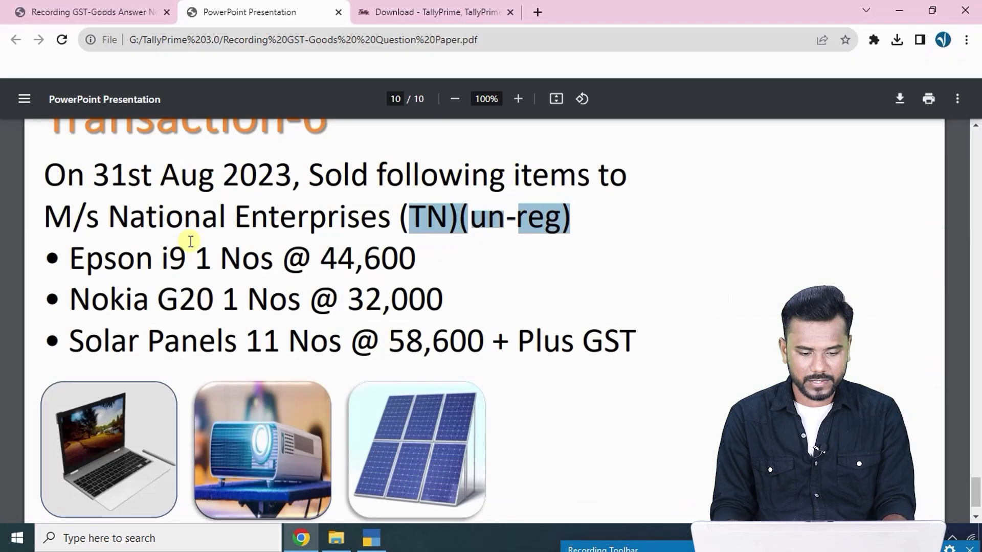
key("alt+Tab")
key("BackSpace")
key("BackSpace")
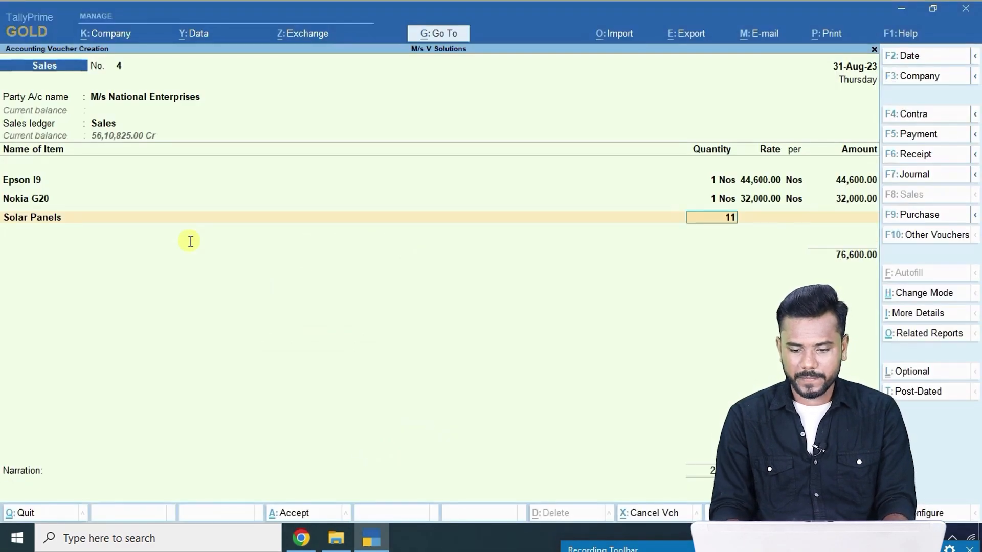
type("11")
key("alt+Tab")
key("alt+Tab")
key("Return")
key("Return")
key("Return")
key("Return")
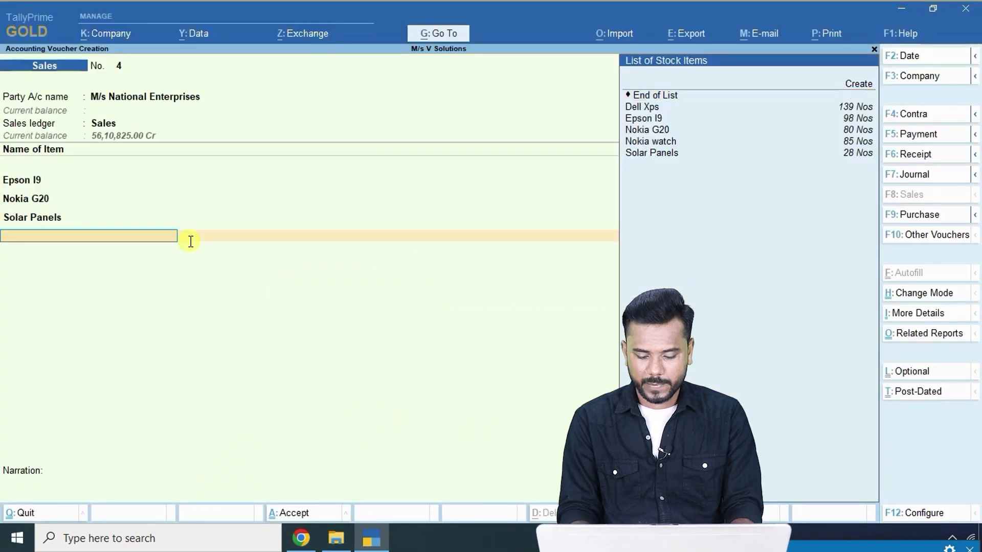
key("Return")
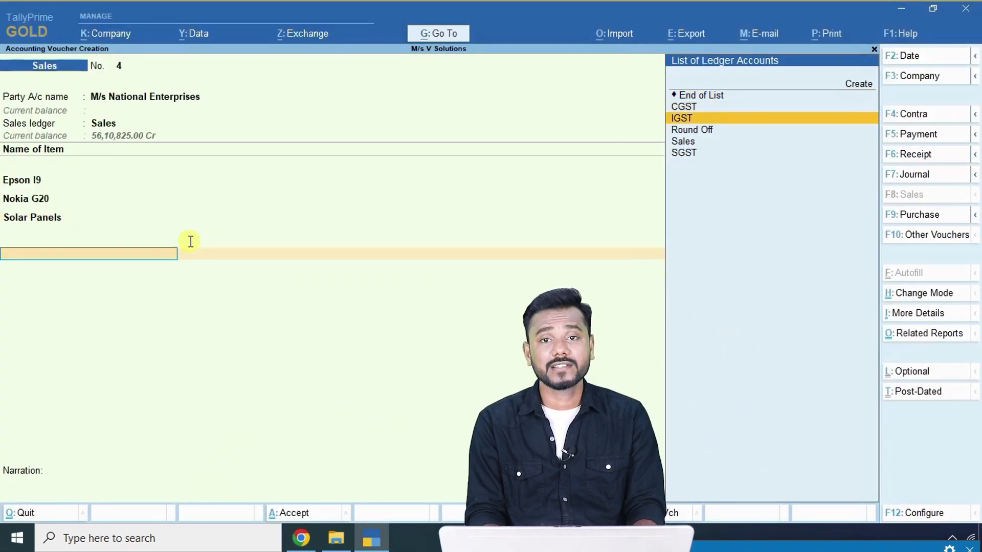
Add IGST of 11,868, save voucher 4, and exit to the Gateway of Tally.
key("Return")
key("Return")
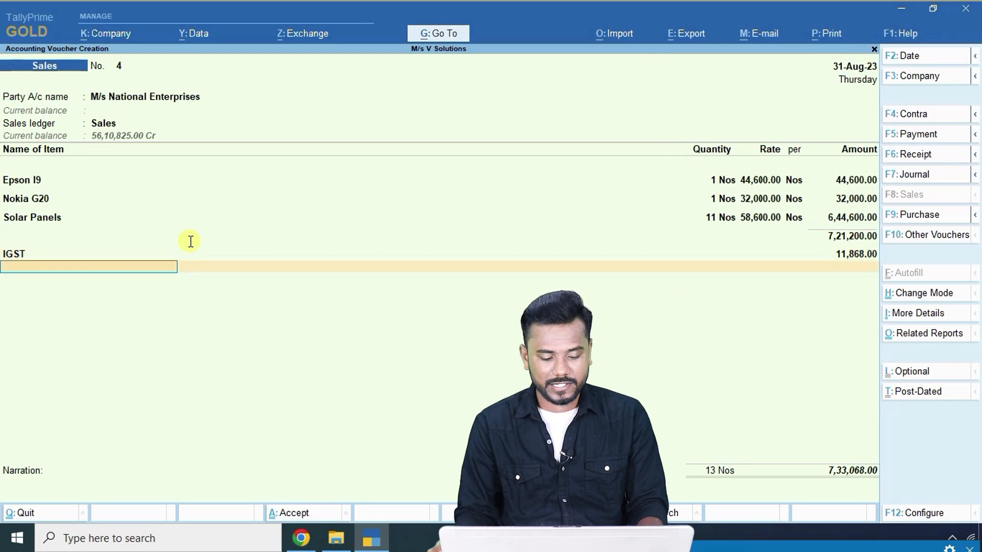
key("ctrl")
key("ctrl+a")
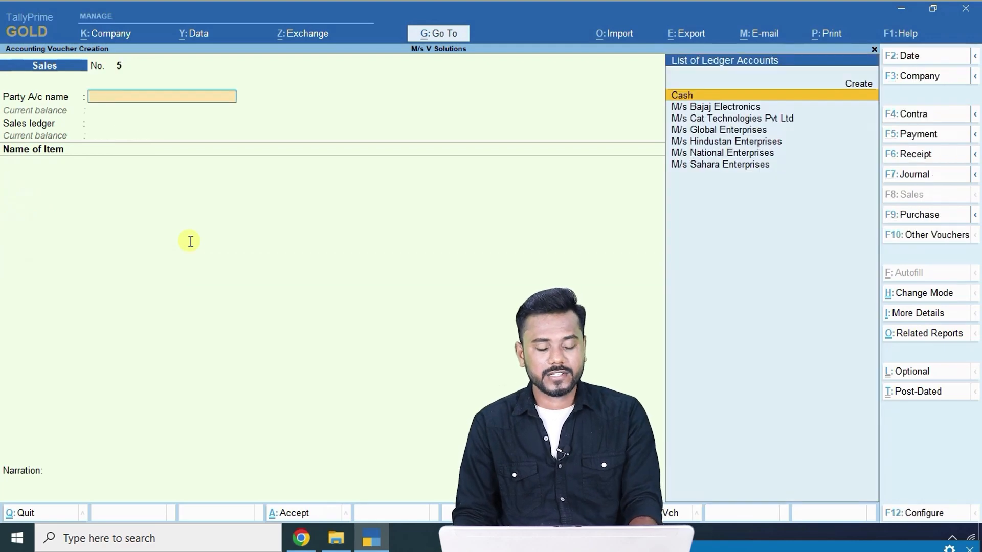
key("Escape")
key("Return")
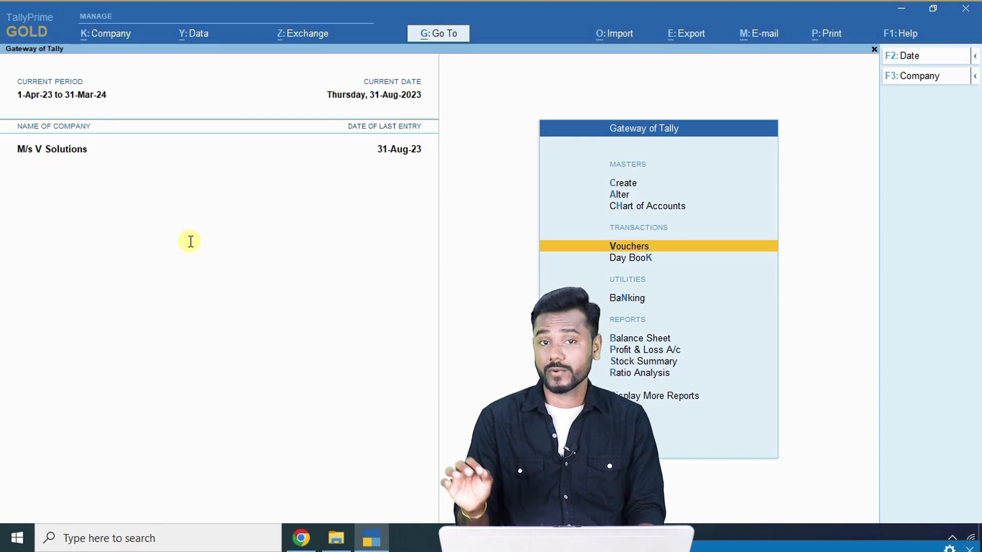
key("Down")
key("Return")
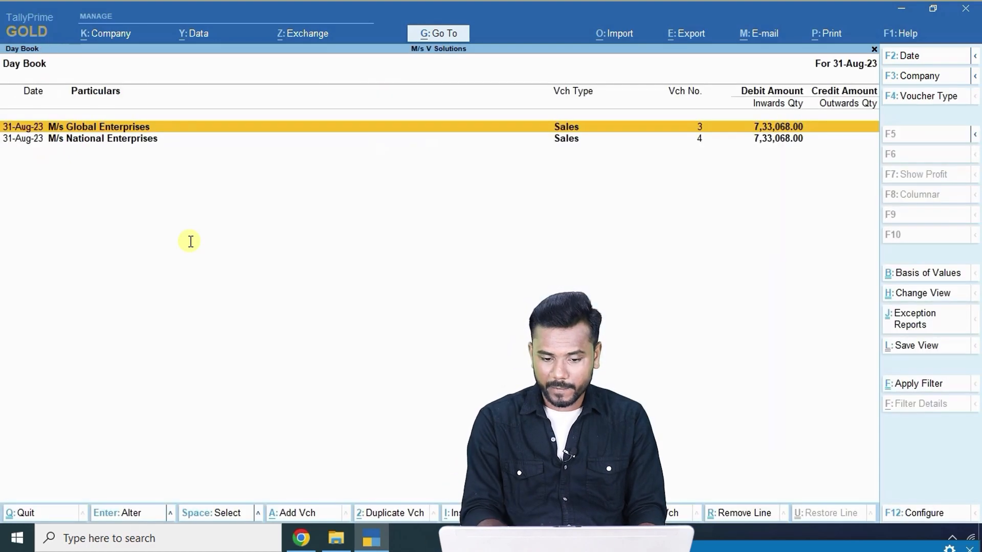
key("F2")
key("BackSpace")
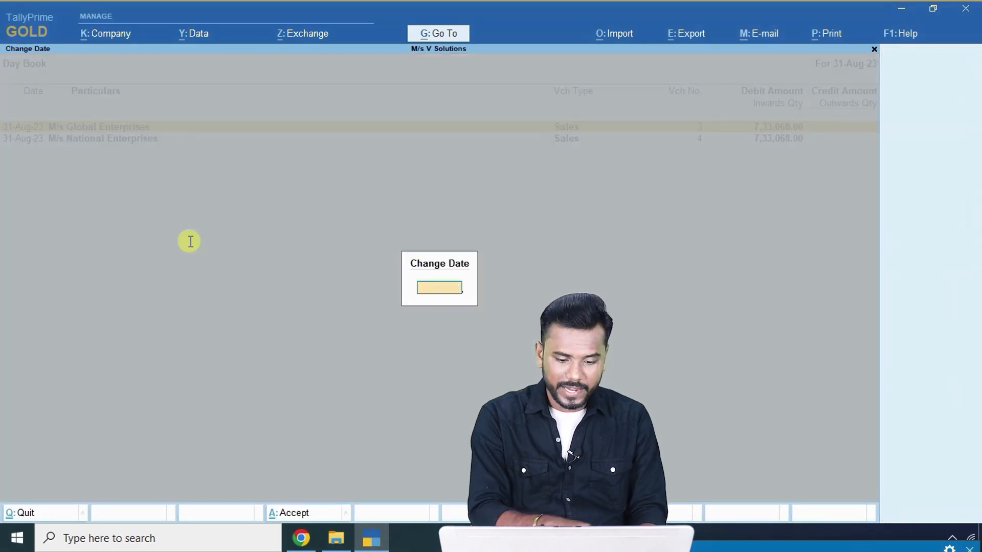
key("Return")
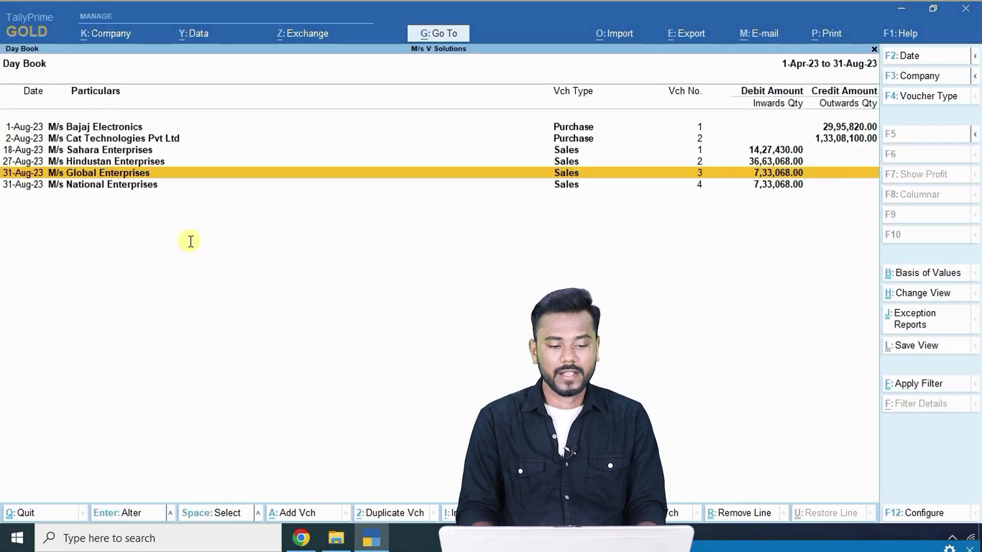
key("Up")
key("Up")
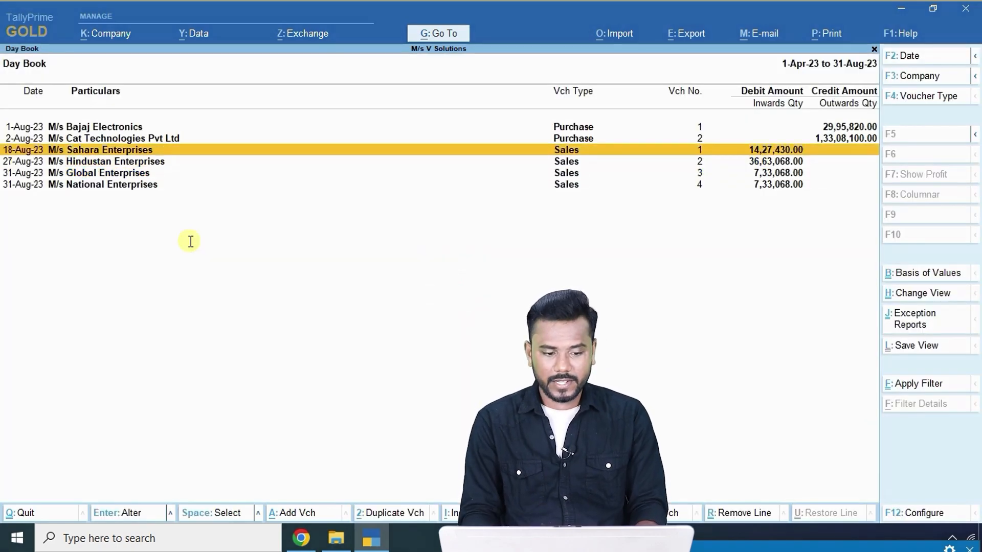
key("Down")
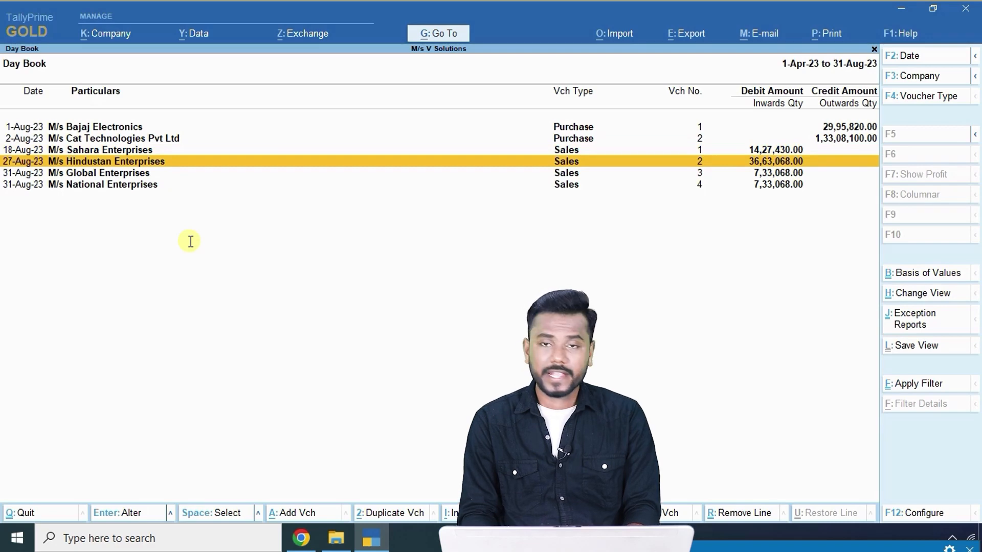
key("Up")
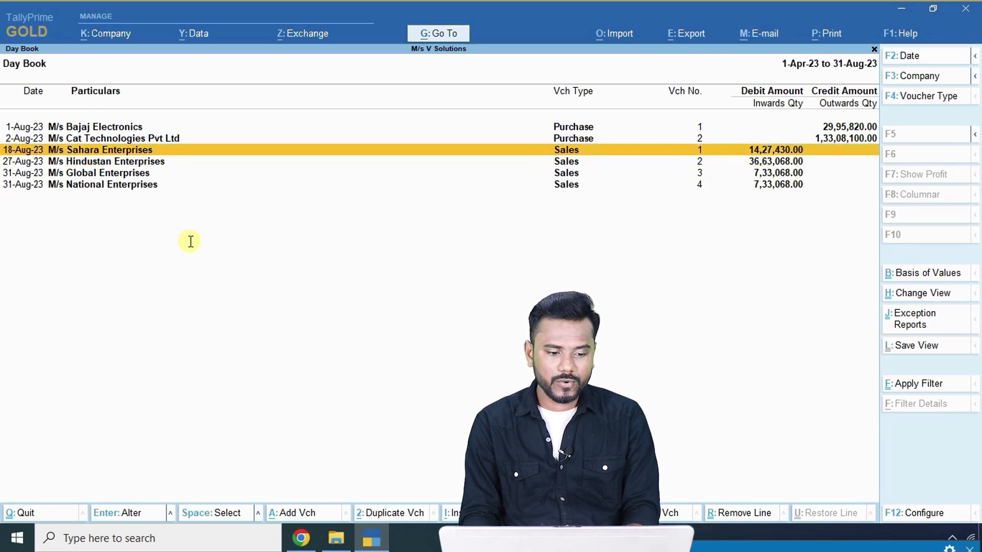
key("space")
key("space")
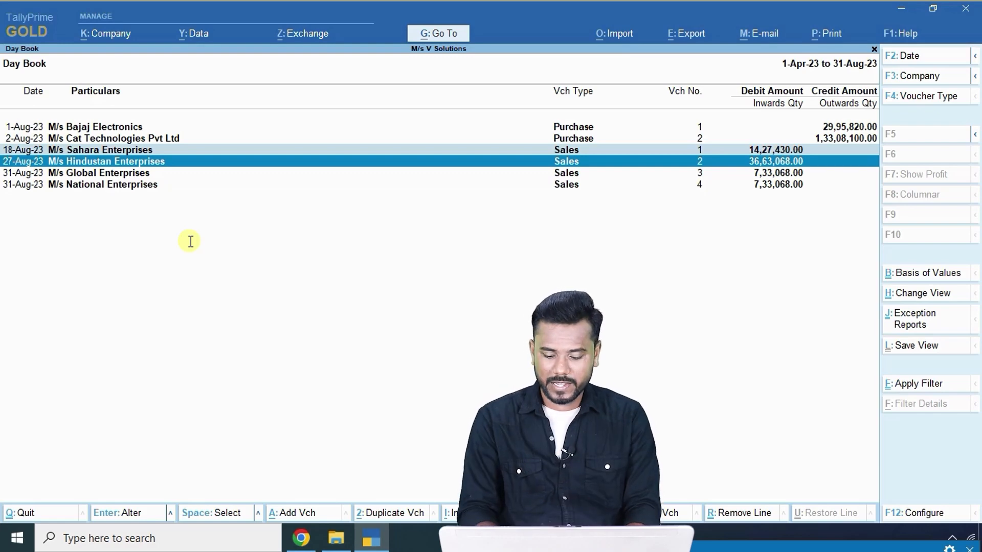
key("space")
key("Down")
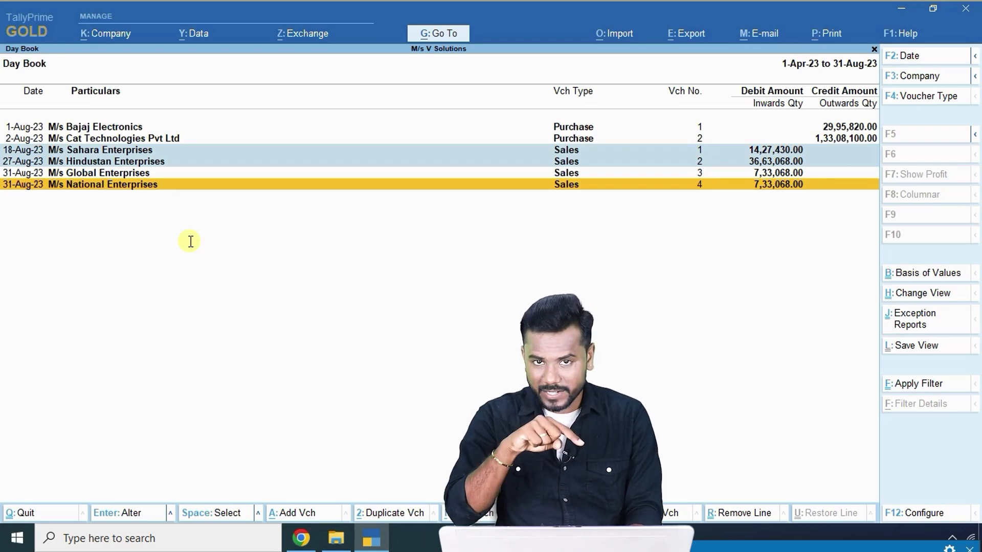
key("Up")
key("Up")
key("Up")
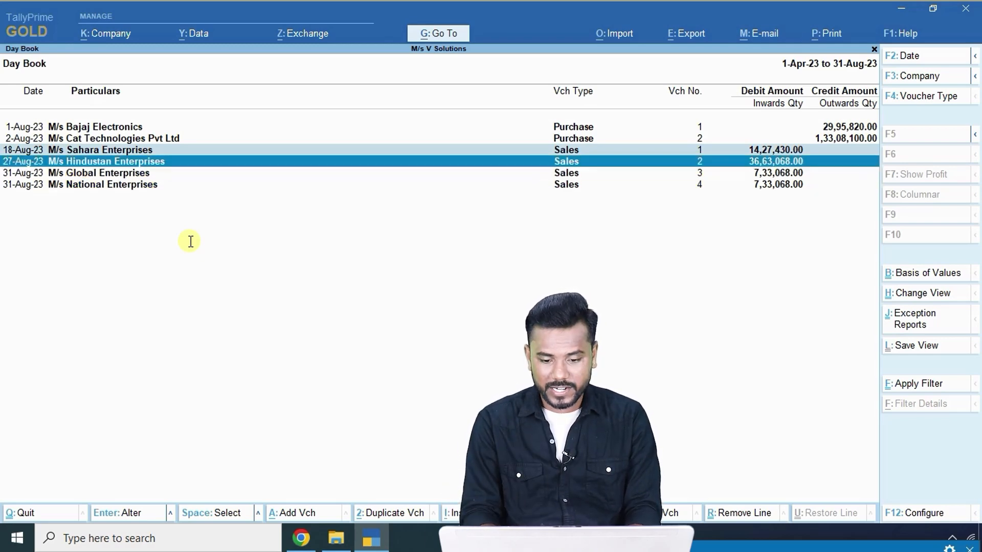
key("Down")
key("Down")
key("Down")
key("Up")
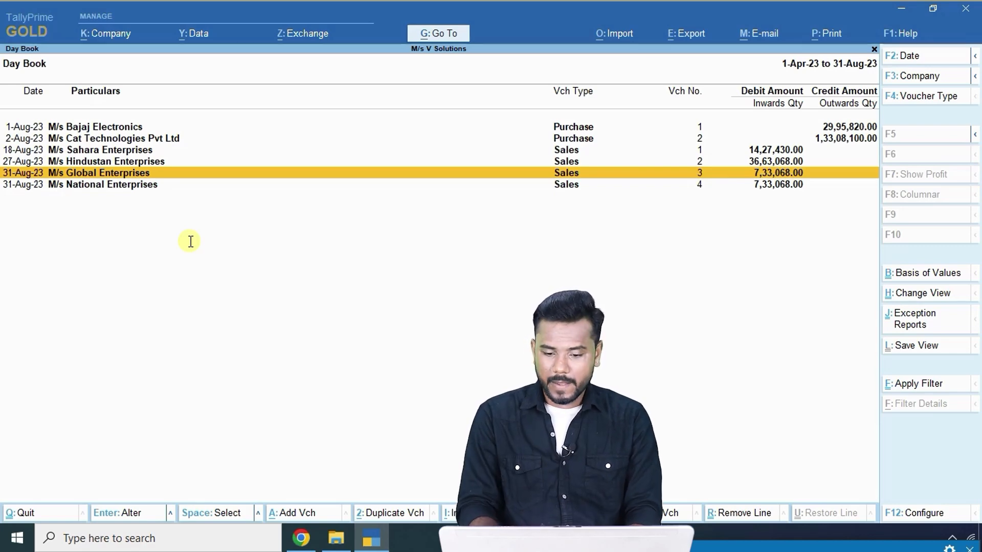
key("Down")
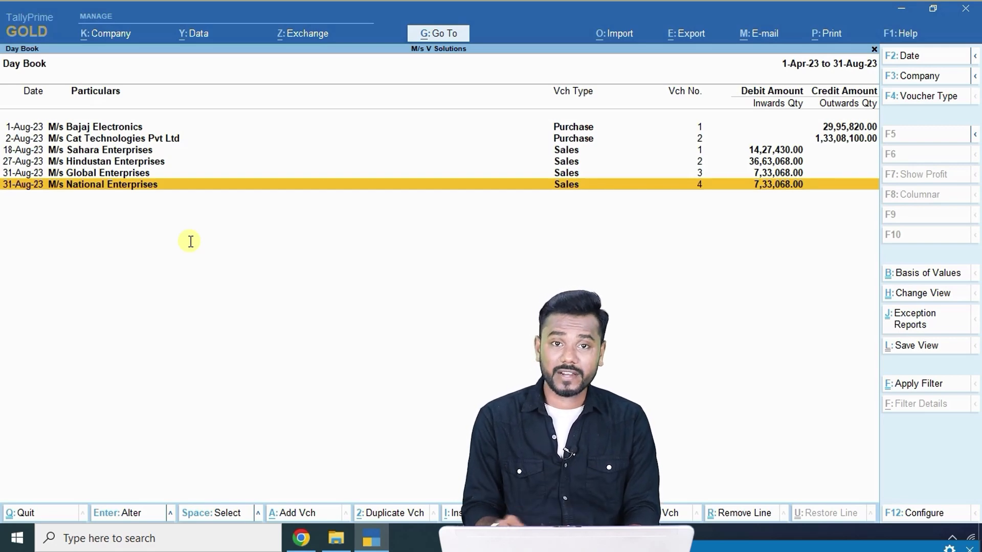
key("Up")
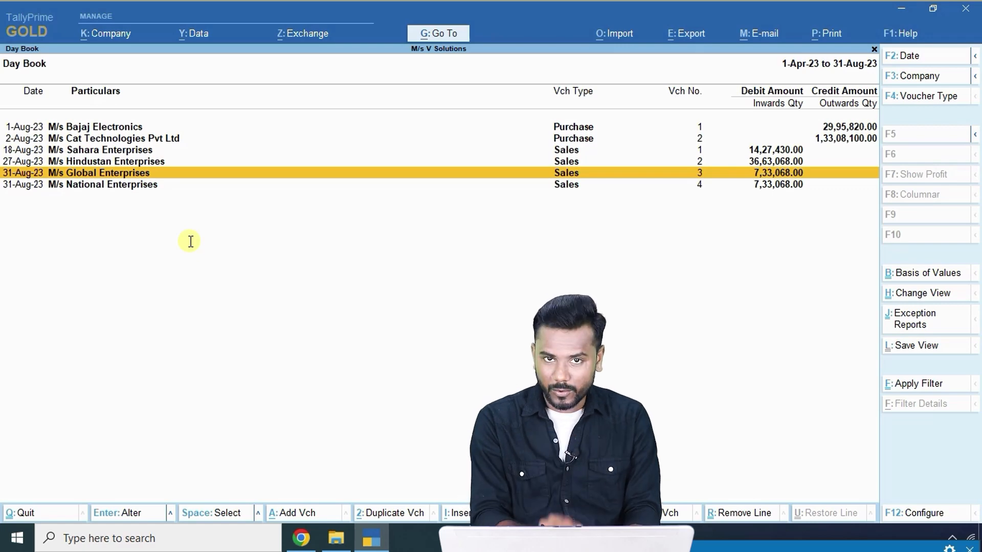
key("Down")
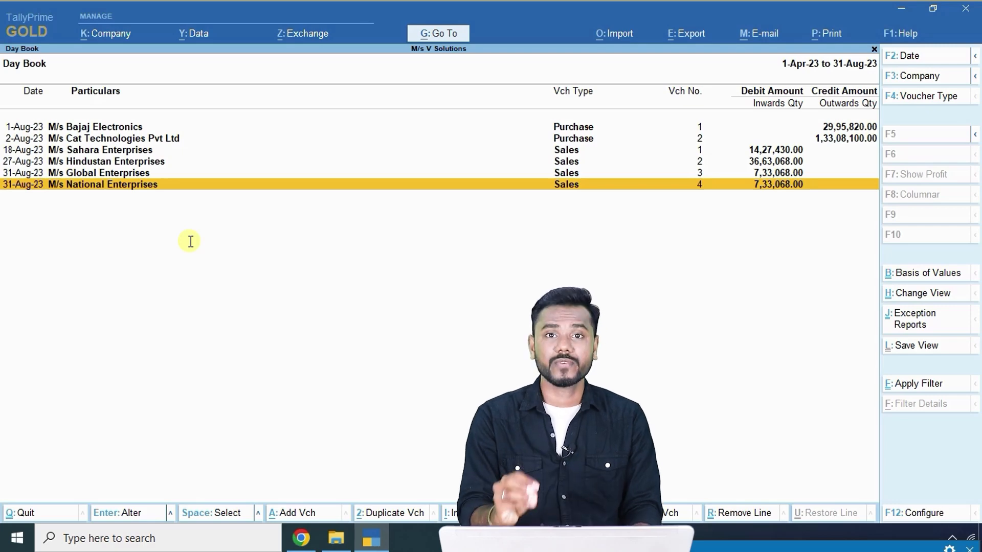
Jump to the GSTR-1 report by searching 'Gstr' in Go To.
key("Escape")
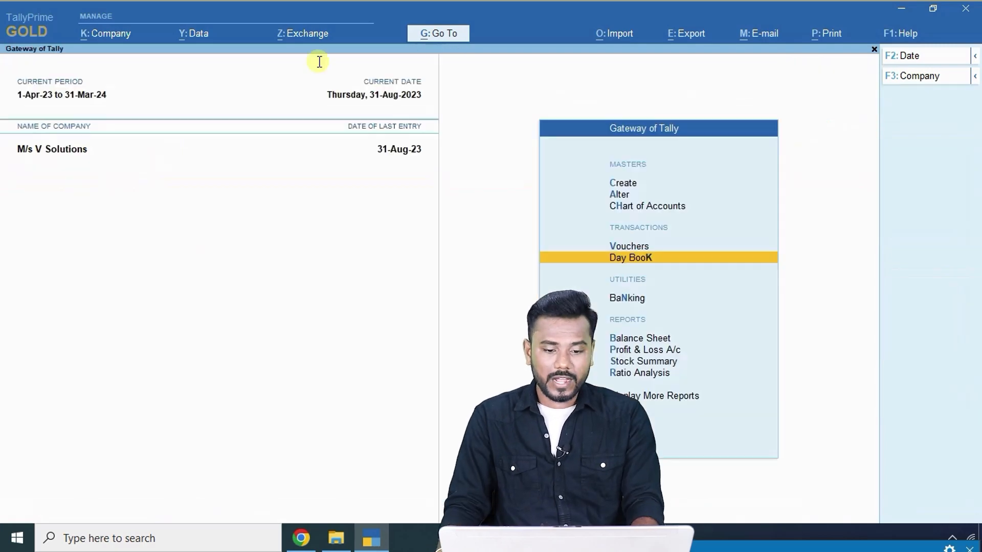
left_click(432, 34)
type("Gstr")
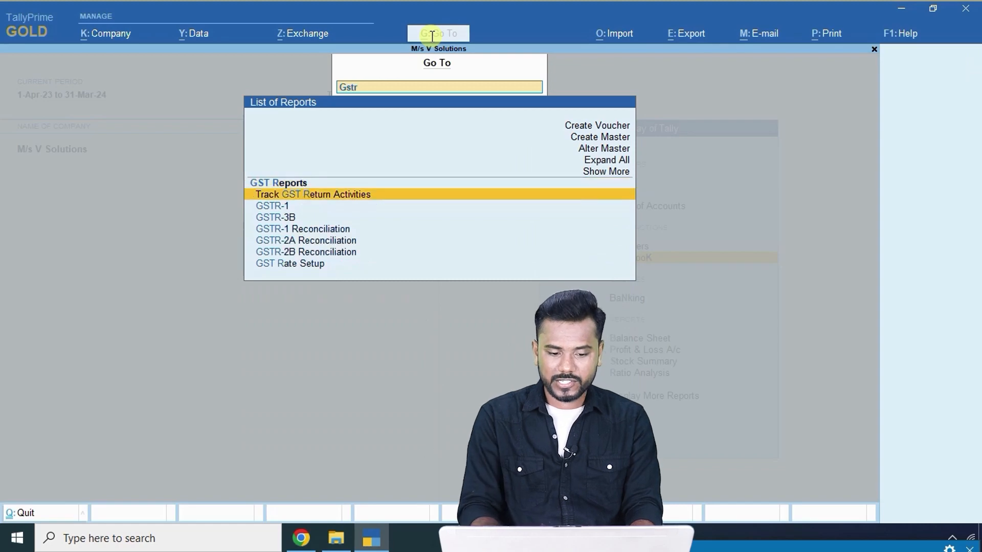
key("Down")
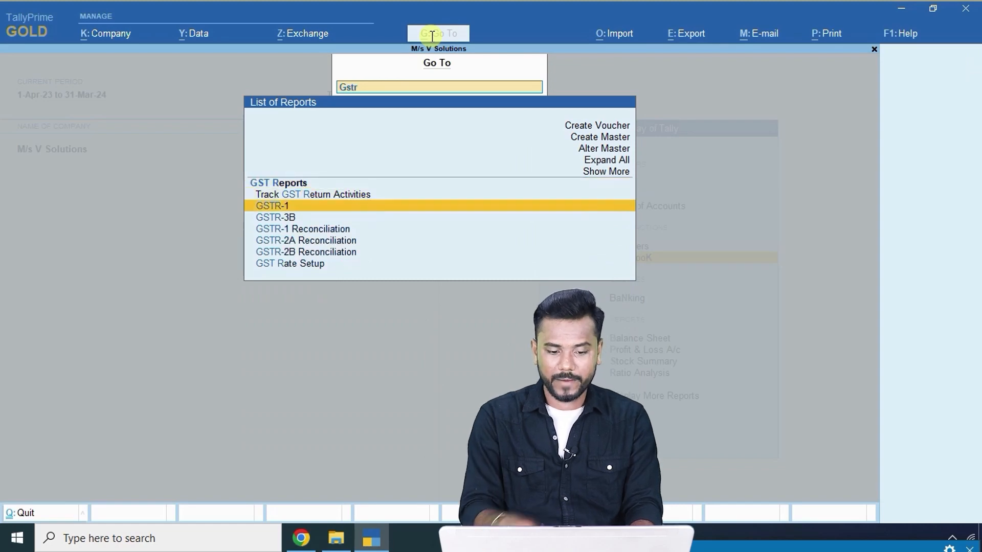
key("Return")
Set the GSTR-1 period from 1-8-2023 to 31-8-2023.
key("F2")
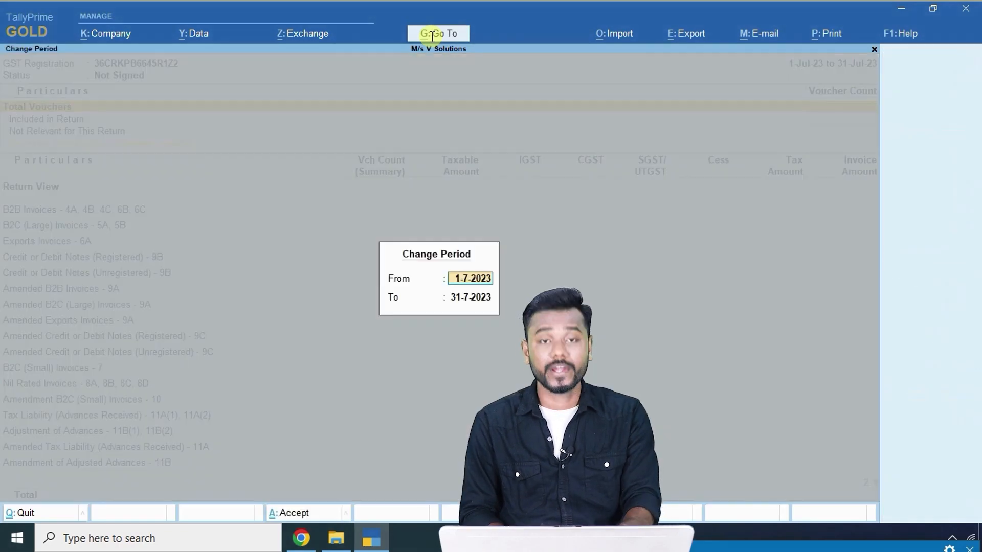
type("1-8")
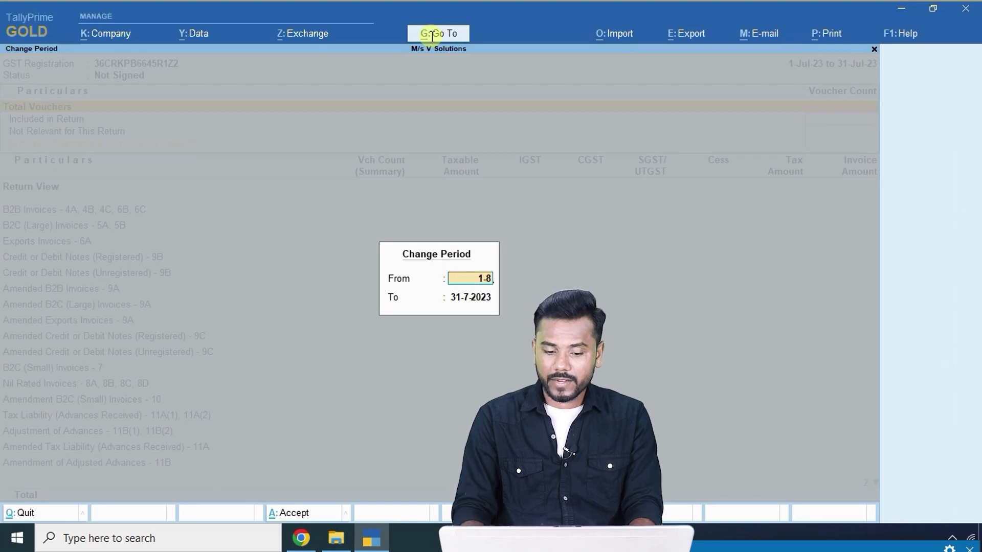
key("Return")
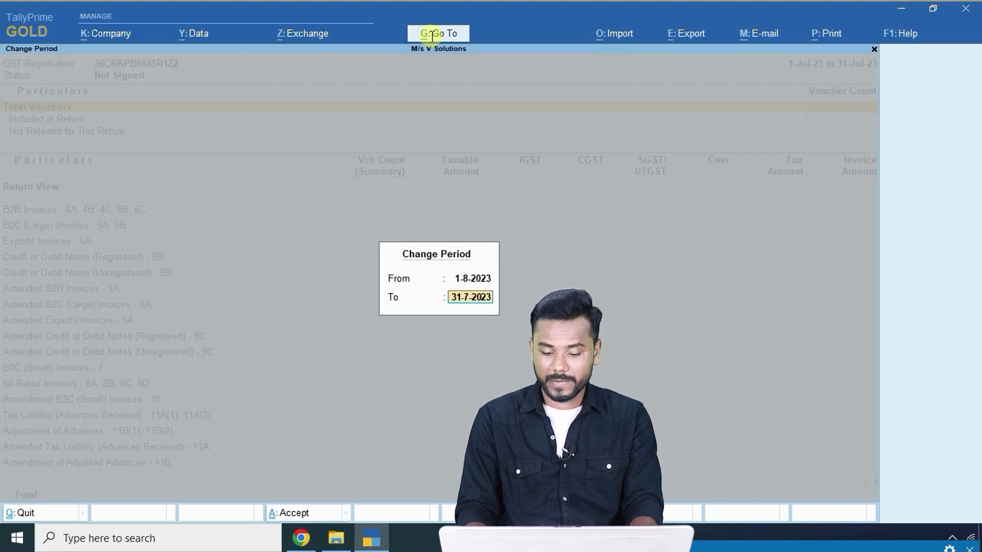
type("31-8")
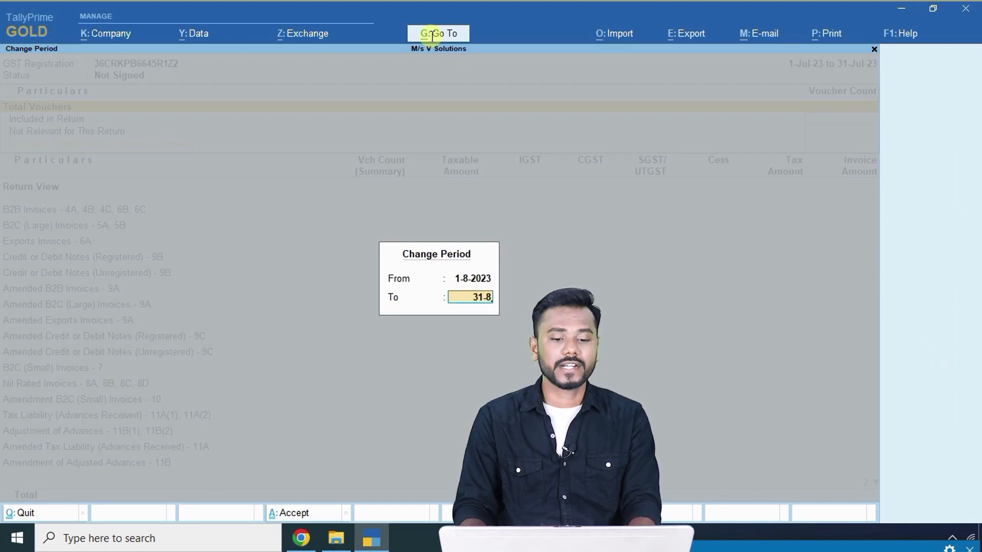
key("Return")
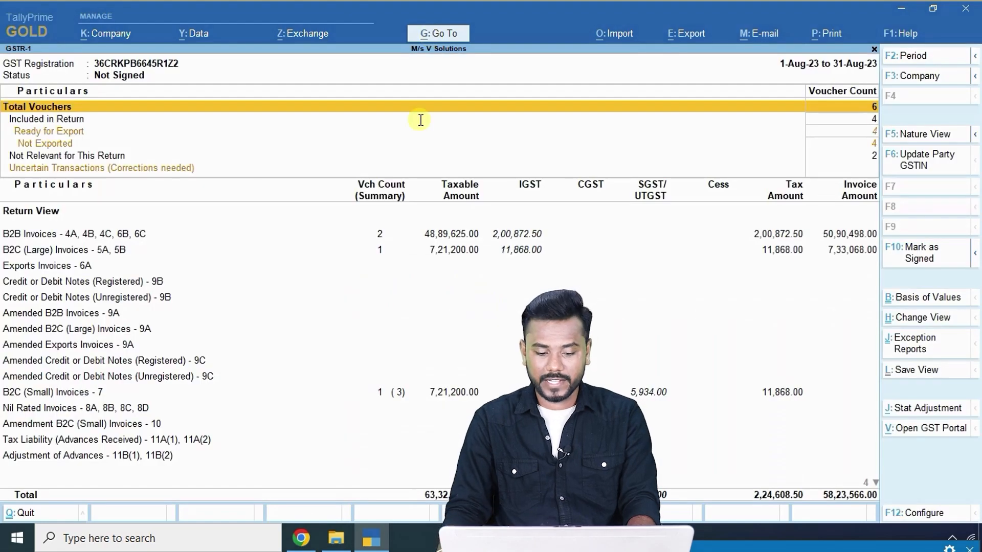
left_click(400, 392)
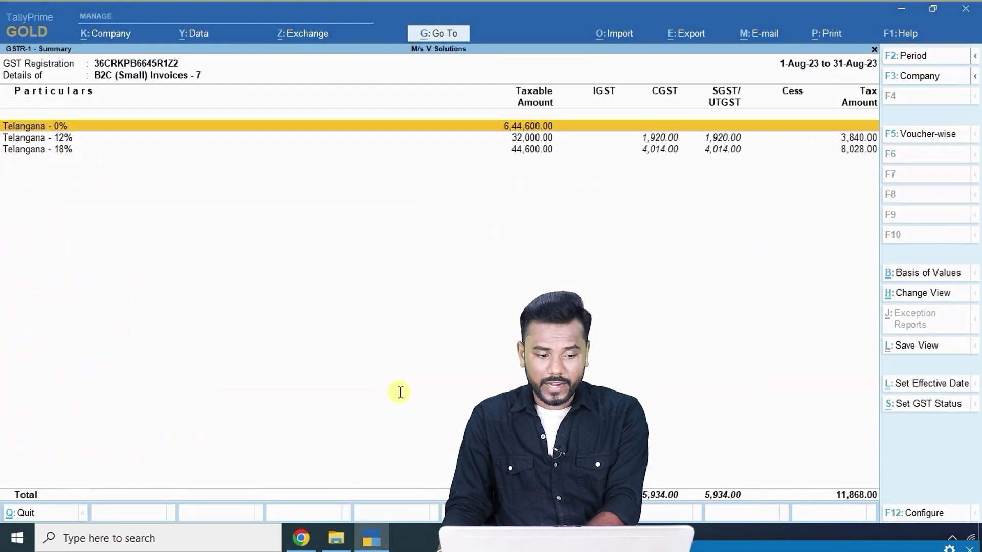
key("Return")
key("Return")
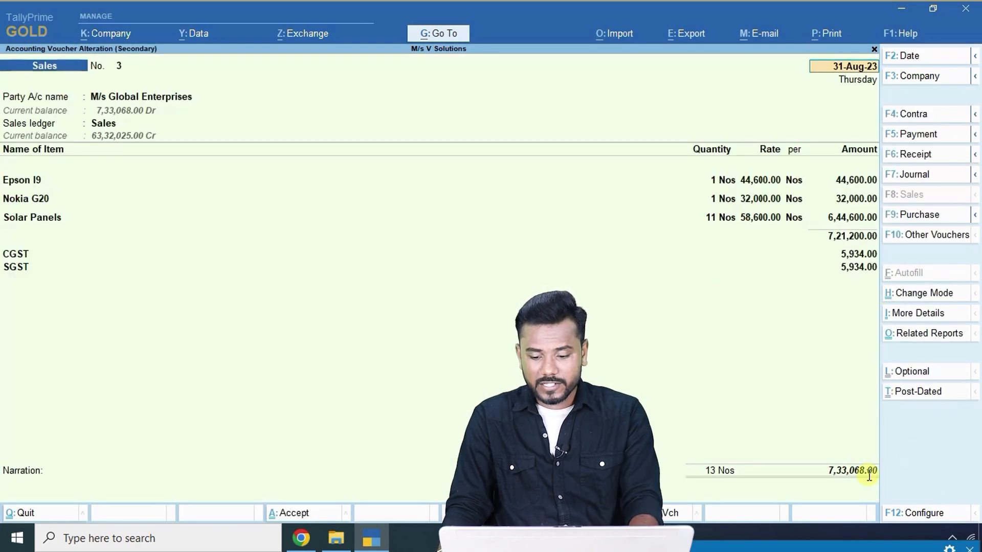
key("Escape")
key("y")
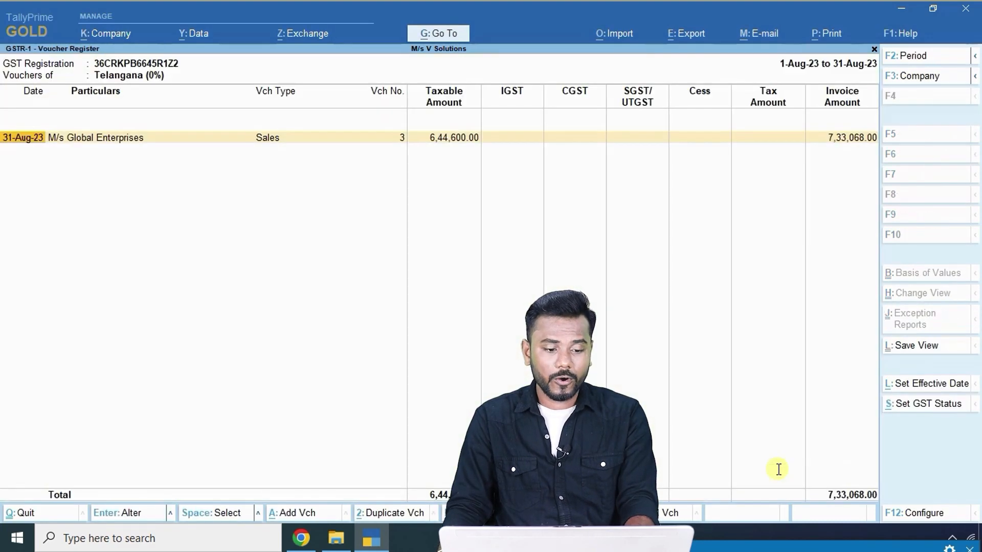
key("Escape")
key("Escape")
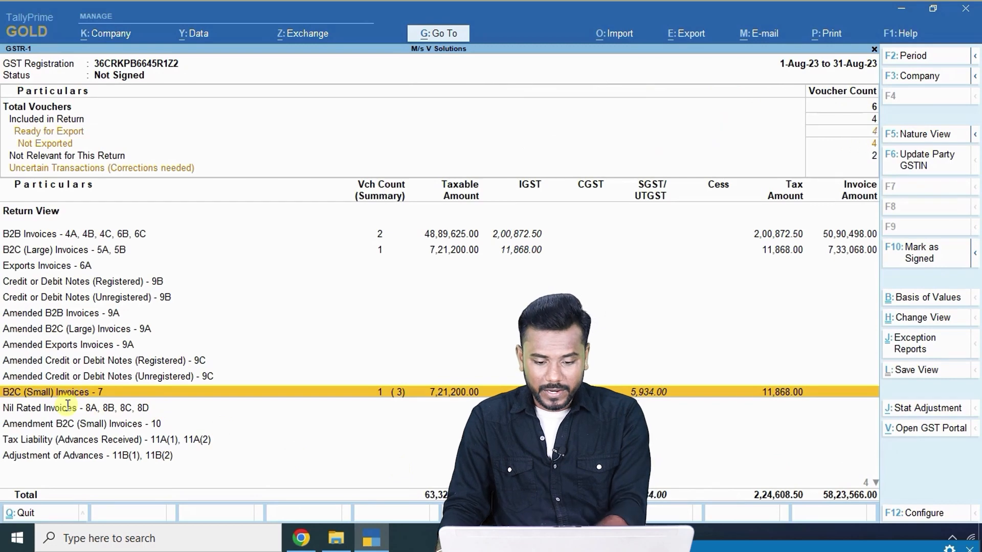
key("Up")
key("Up")
key("Up")
key("Up")
key("Up")
key("Up")
key("Up")
key("Up")
key("Up")
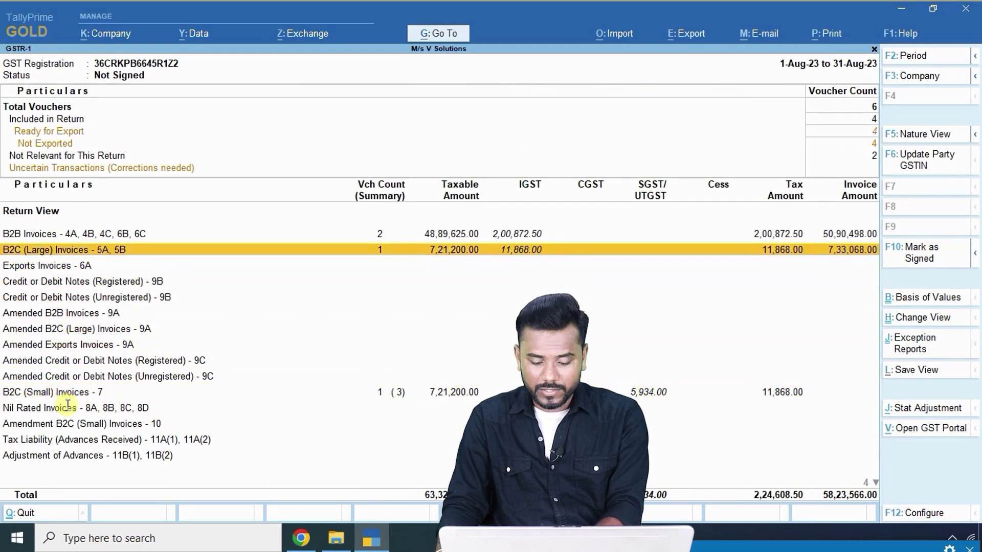
key("Return")
key("Return")
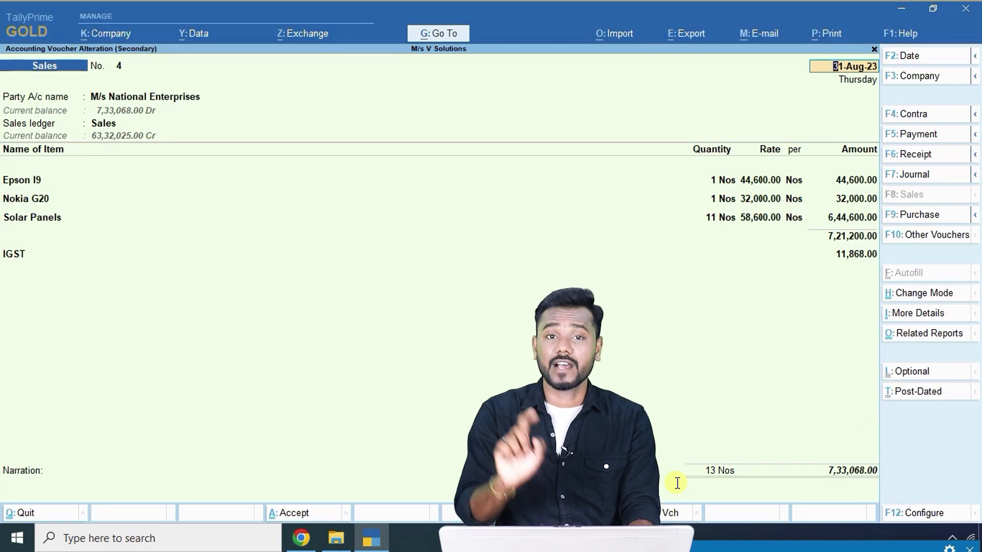
key("BackSpace")
key("Escape")
key("Escape")
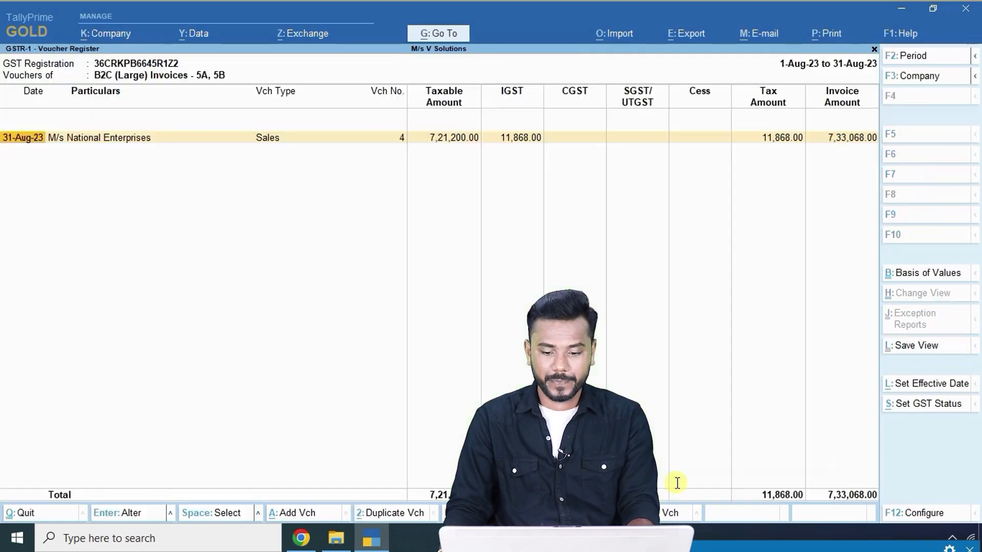
key("Up")
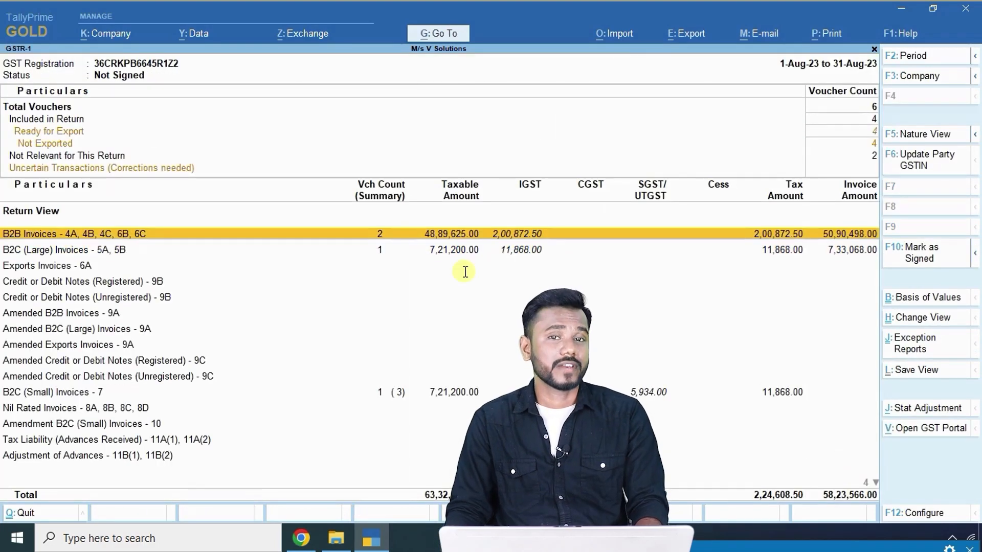